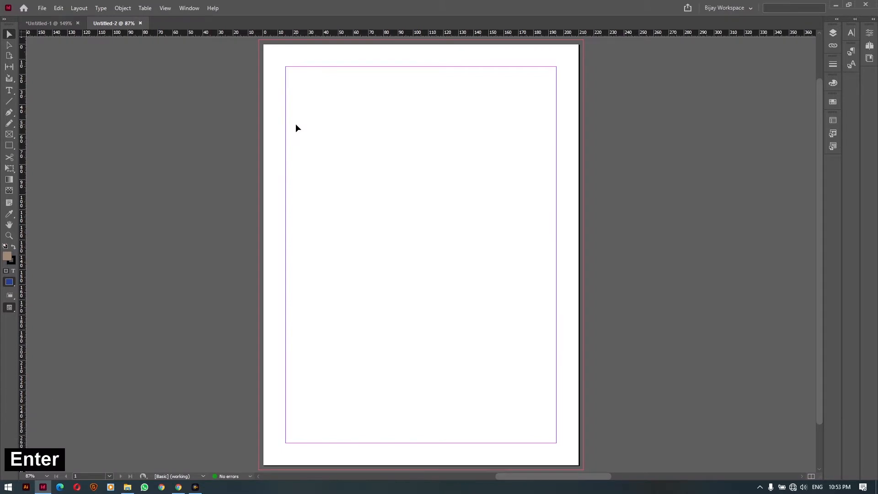
# Expand the Properties panel and turn on the Control panel from the Window menu
pyautogui.click(869, 33)
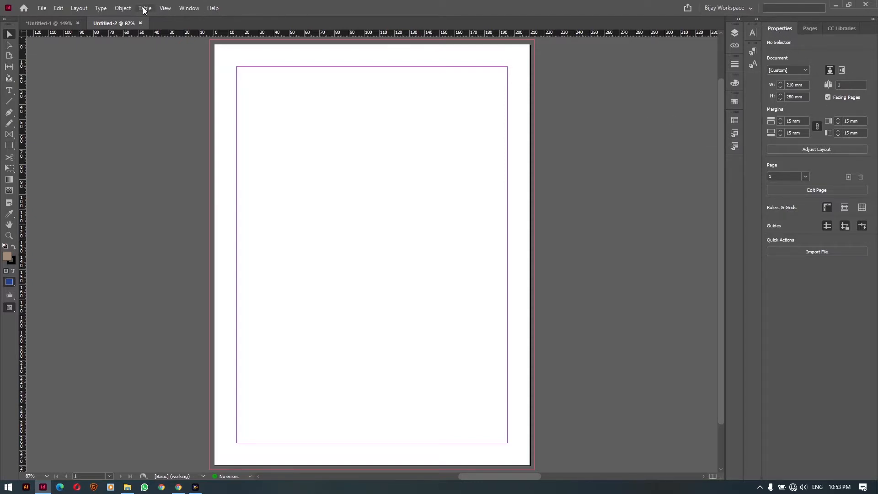
pyautogui.click(183, 8)
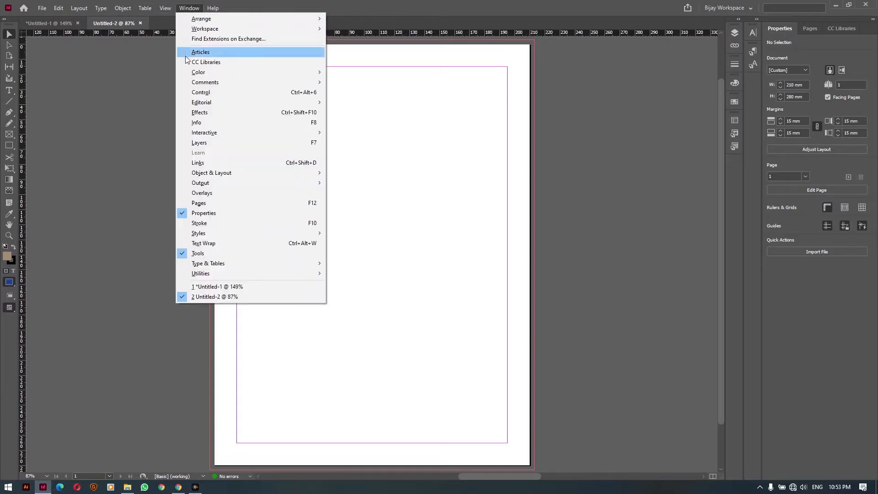
pyautogui.click(218, 94)
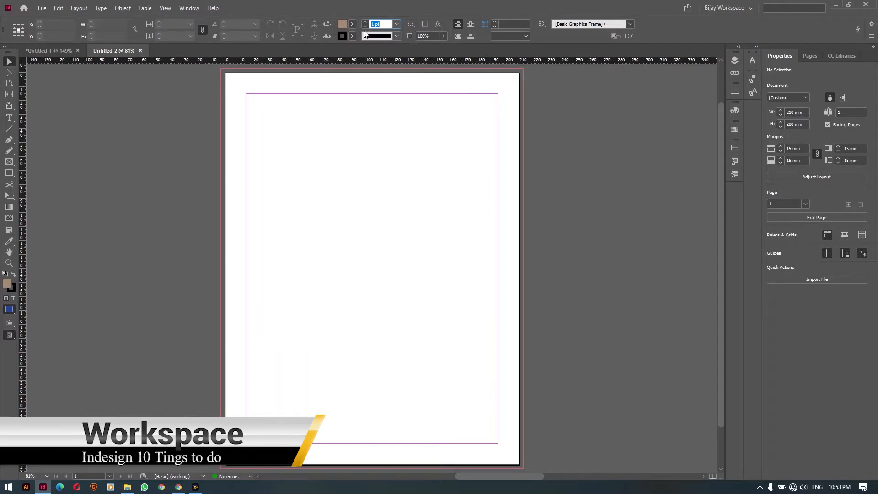
pyautogui.click(189, 8)
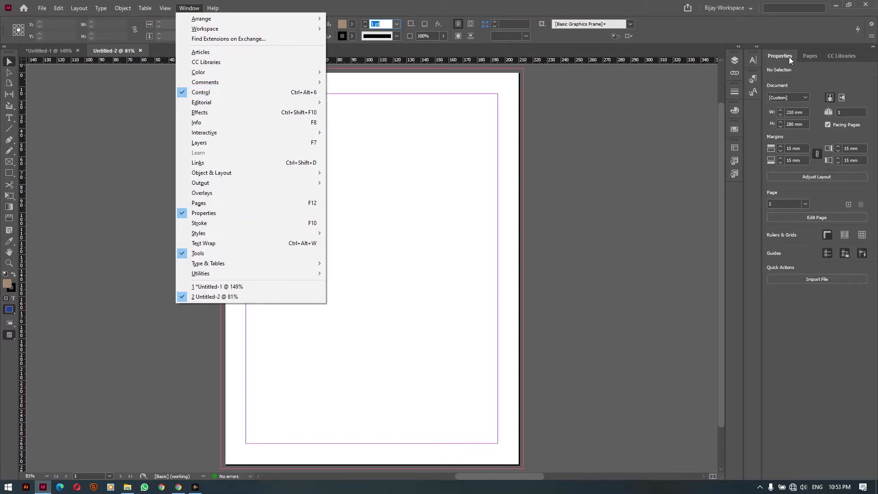
pyautogui.click(585, 34)
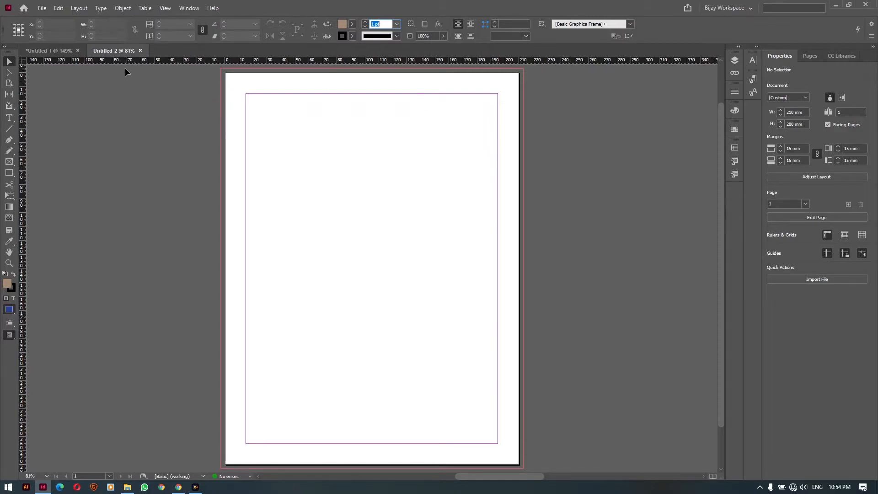
# Draw a text frame across the page margins with the Type tool
pyautogui.click(8, 117)
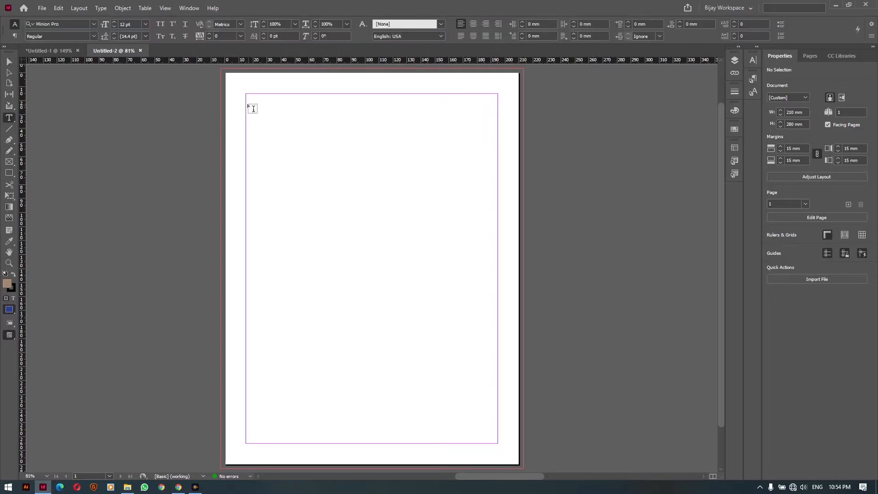
pyautogui.moveTo(247, 94); pyautogui.dragTo(498, 444)
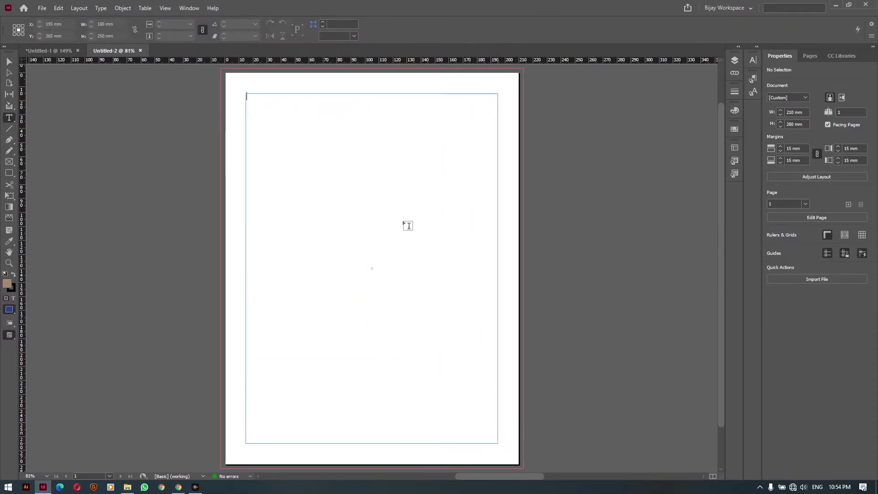
pyautogui.click(265, 102)
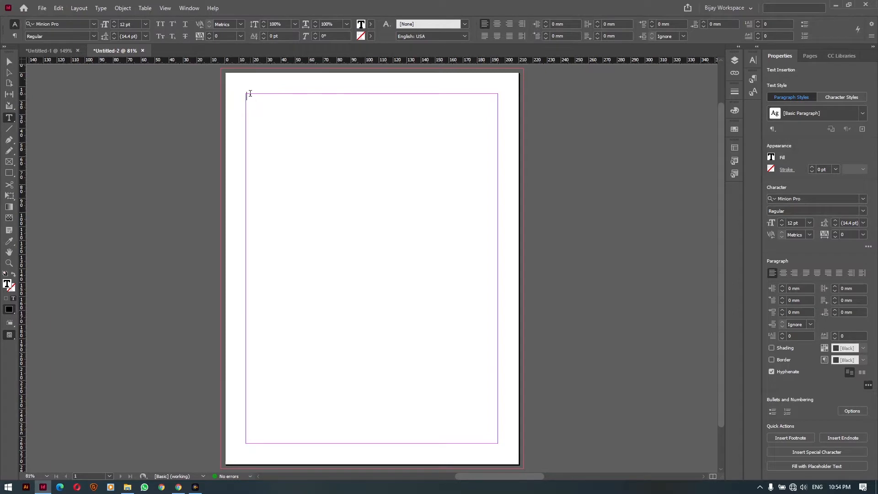
# Insert a table with 4 body rows and 4 columns into the frame
pyautogui.click(144, 7)
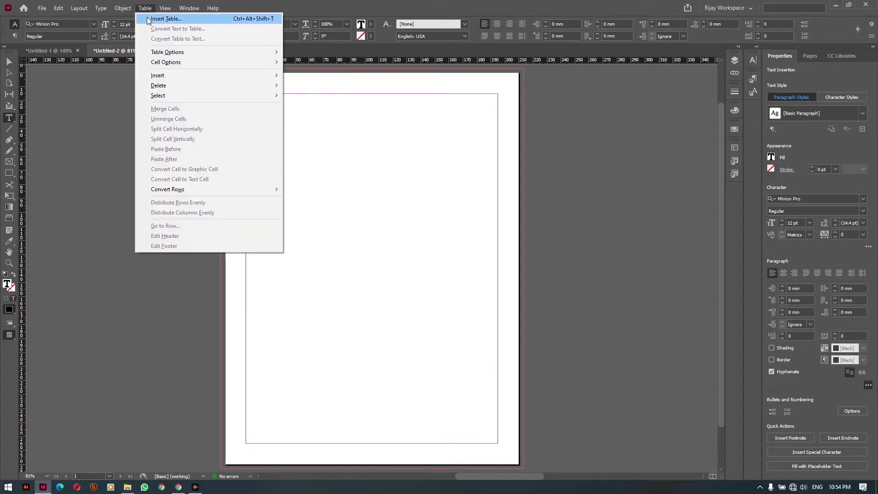
pyautogui.click(166, 19)
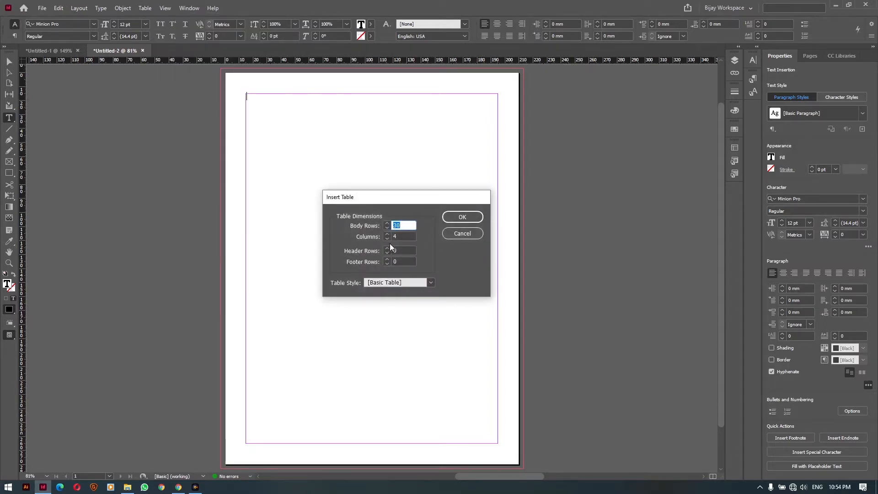
pyautogui.write('4')
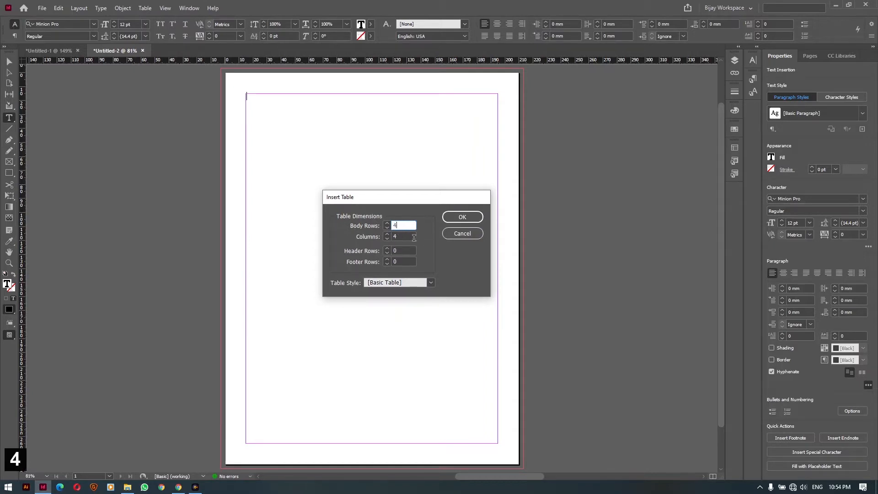
pyautogui.click(462, 220)
pyautogui.hotkey('ctrl', 'space')
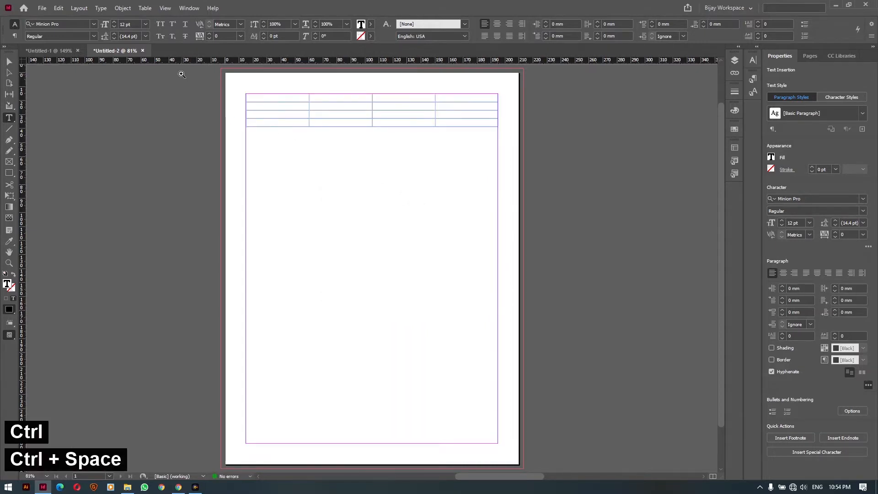
# Zoom to 141% and type sl., name, fee and class into the first row
pyautogui.moveTo(185, 71); pyautogui.dragTo(583, 183)
pyautogui.hotkey('ctrl', 'space')
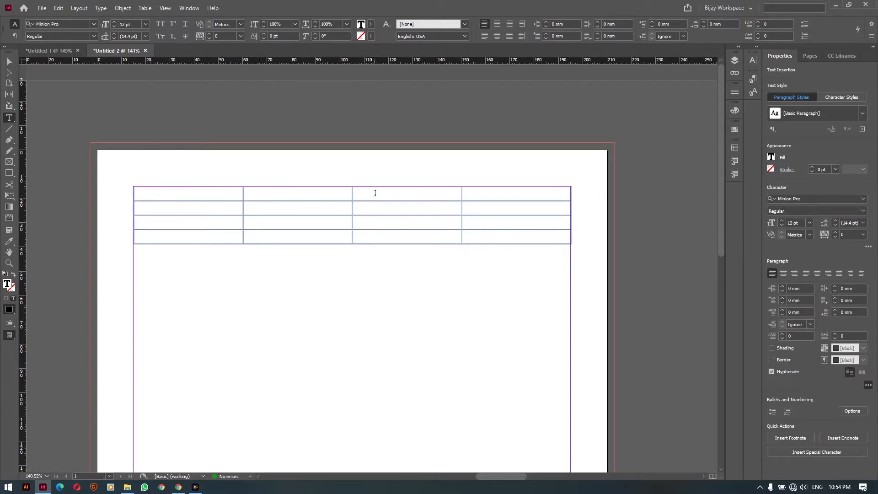
pyautogui.write('sl.')
pyautogui.press('Tab')
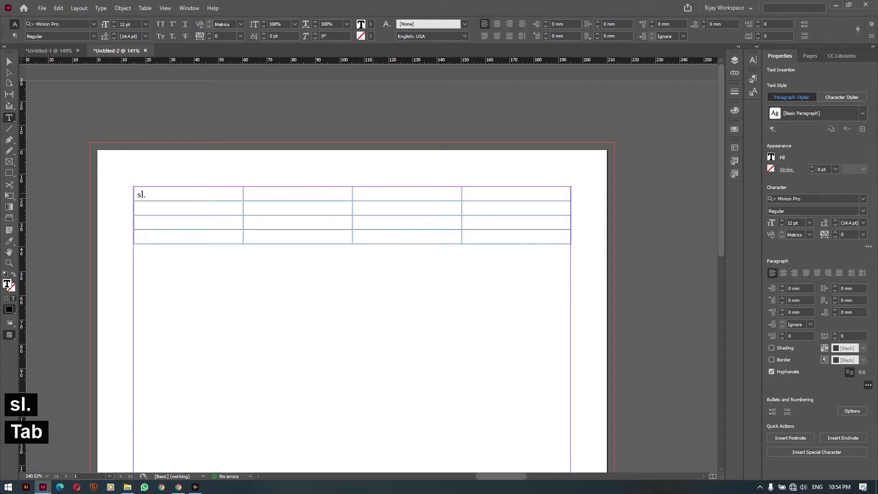
pyautogui.write('name')
pyautogui.press('Tab')
pyautogui.write('fee')
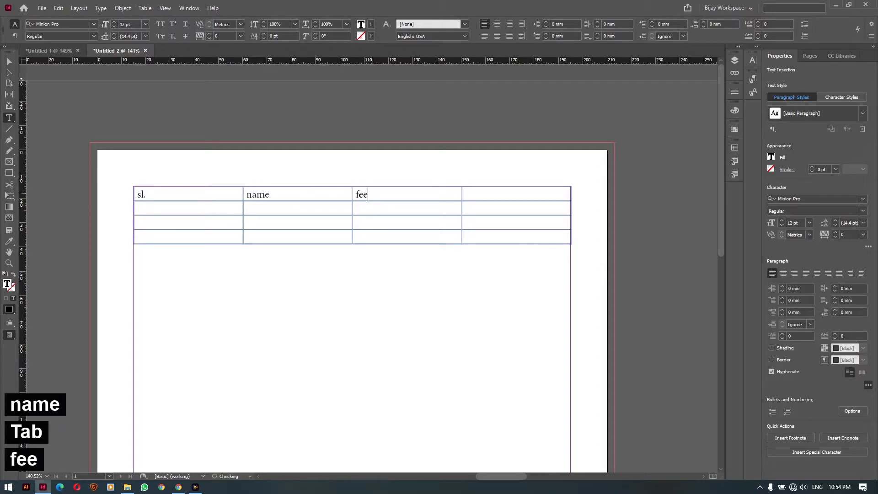
pyautogui.press('Tab')
pyautogui.write('c')
pyautogui.press('BackSpace')
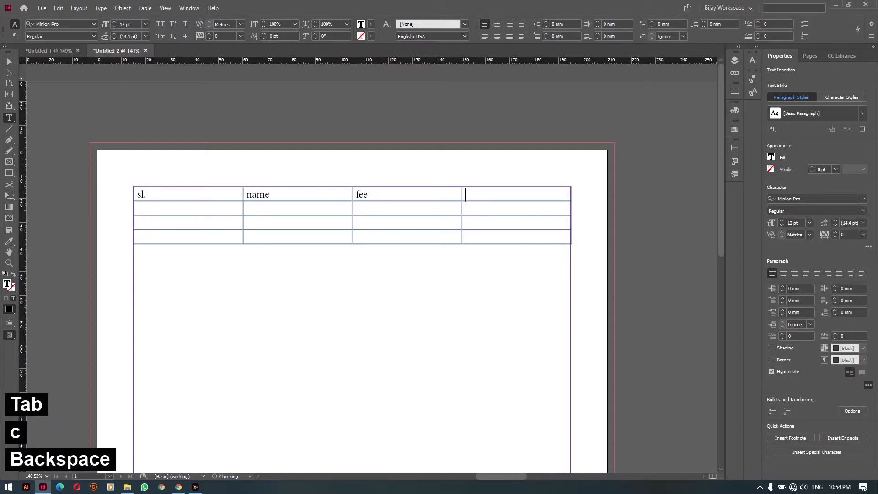
pyautogui.write('class')
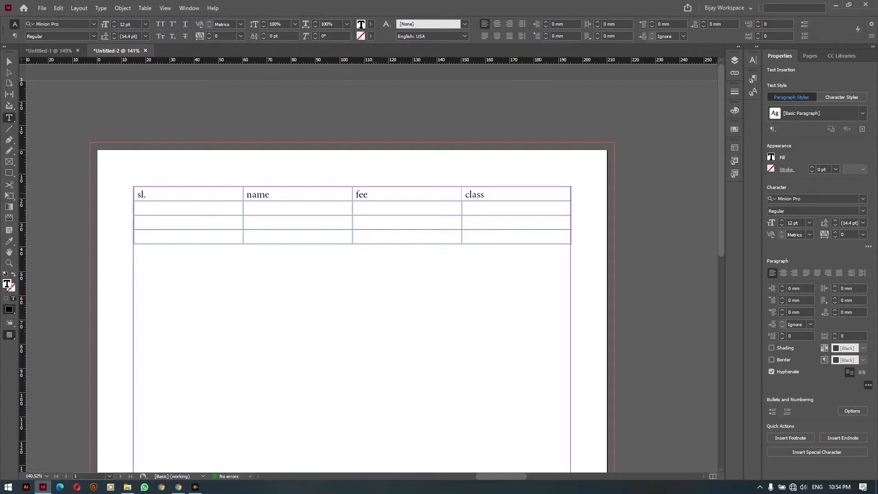
# Tab past the last cell to add new rows at the table's end
pyautogui.press('Tab')
pyautogui.press('Tab')
pyautogui.press('Tab')
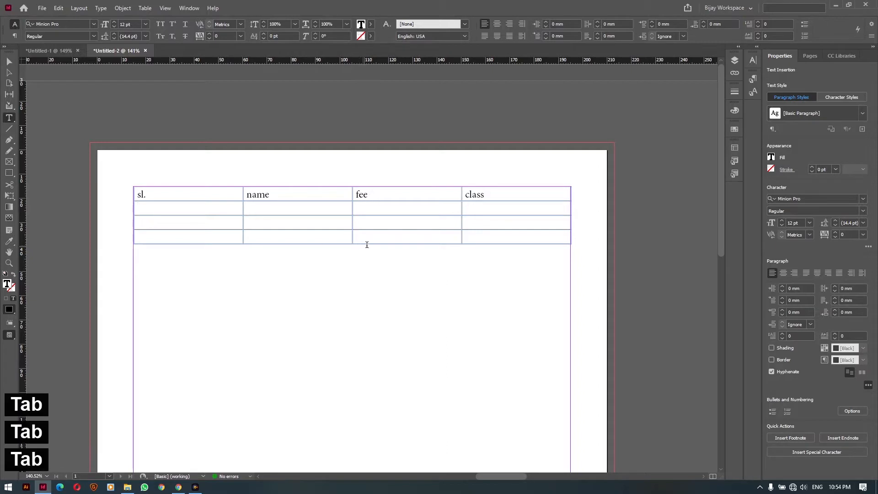
pyautogui.click(475, 208)
pyautogui.press('Tab')
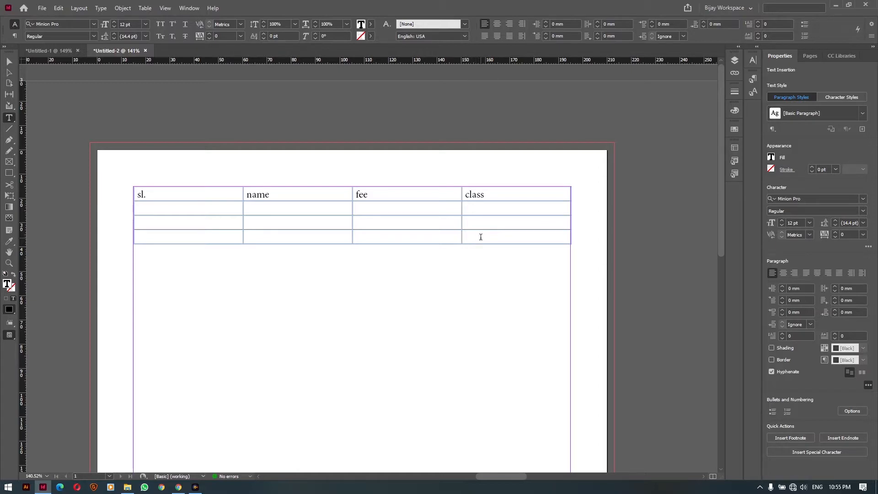
pyautogui.press('Tab')
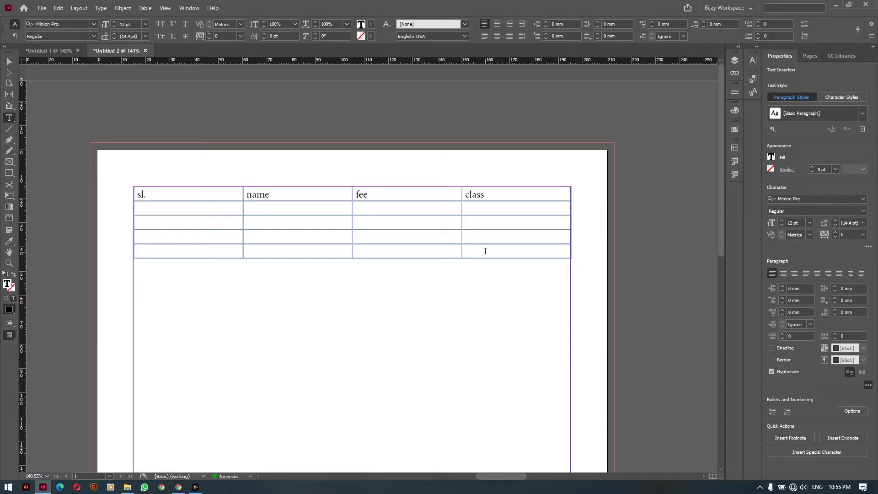
pyautogui.press('Tab')
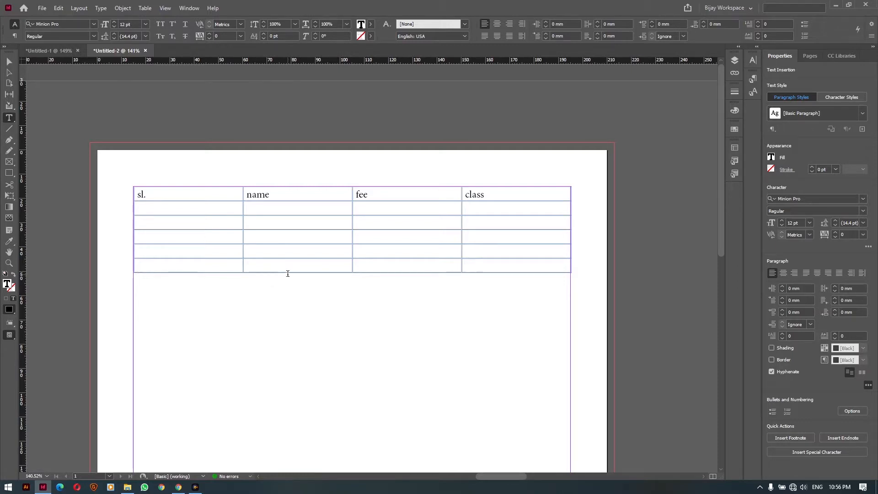
# Insert 3 new rows below the current row, bringing the table to nine rows
pyautogui.click(145, 8)
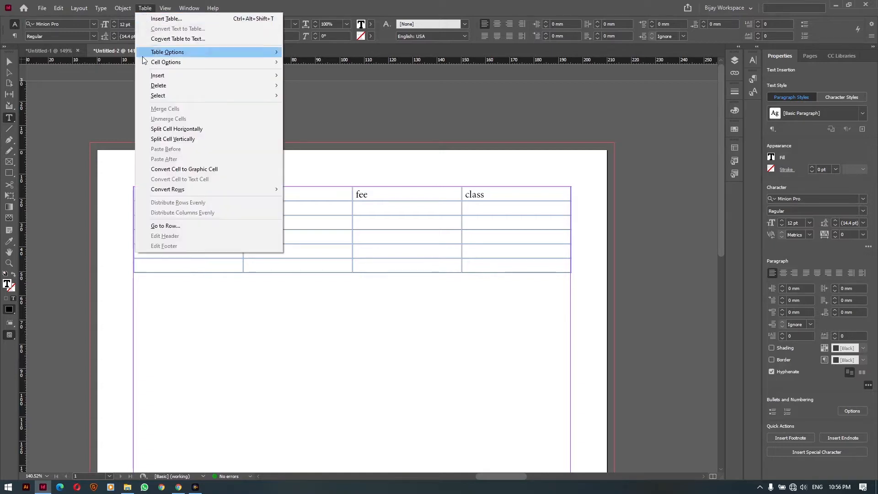
pyautogui.moveTo(169, 76)
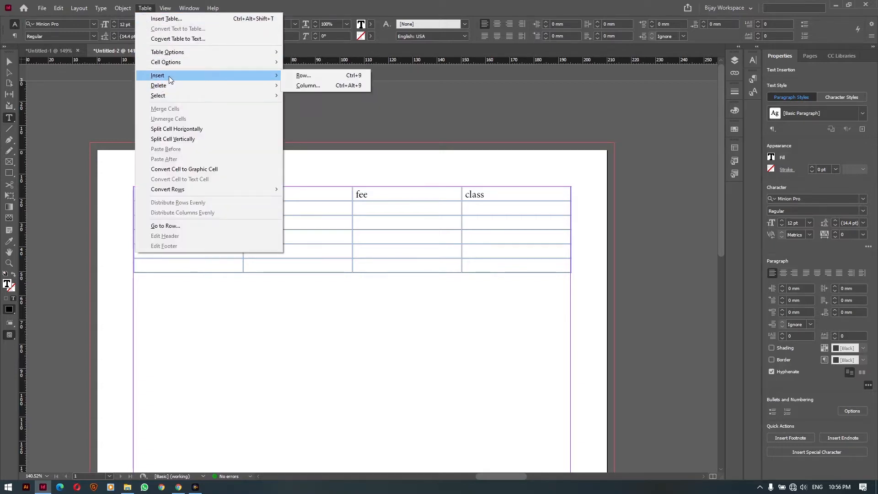
pyautogui.click(304, 76)
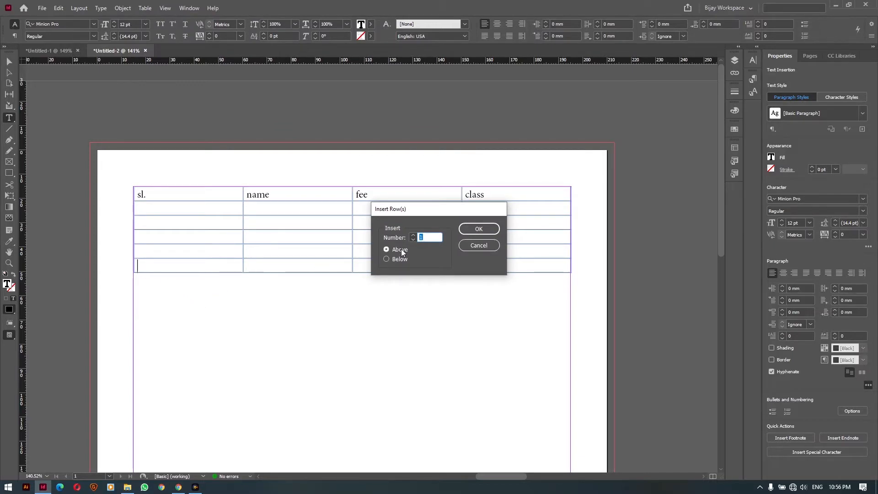
pyautogui.click(413, 235)
pyautogui.click(413, 235)
pyautogui.click(398, 263)
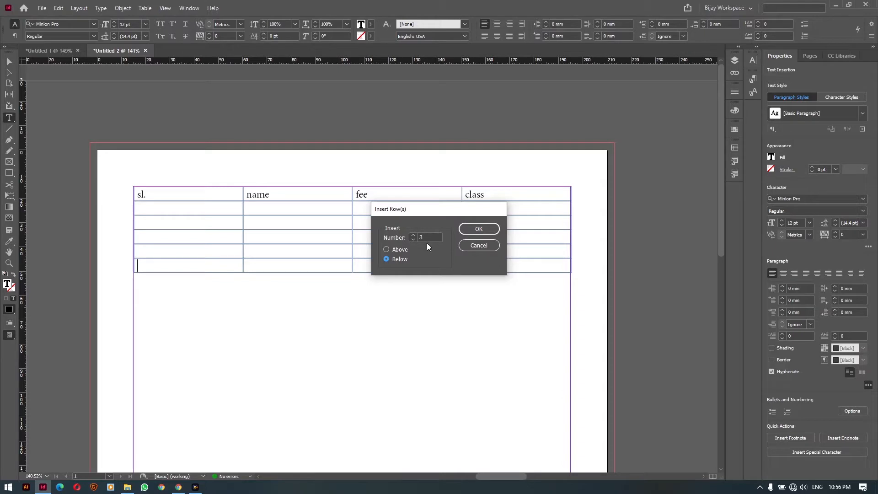
pyautogui.click(476, 231)
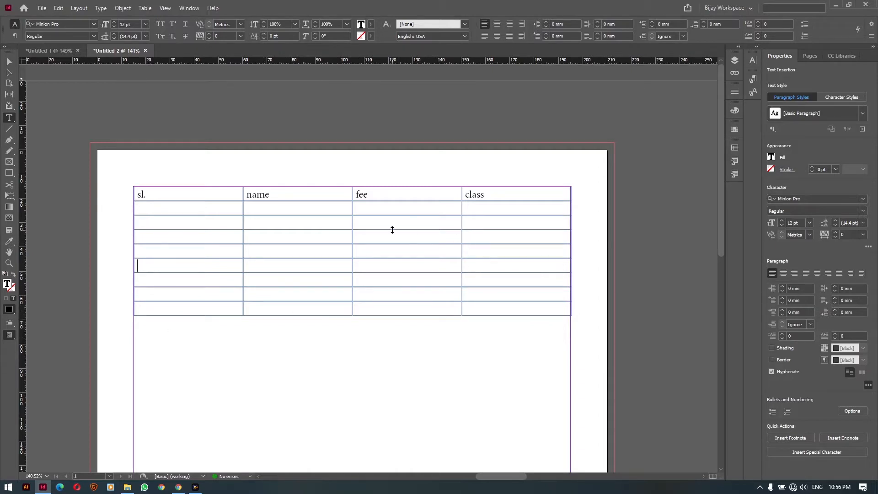
pyautogui.click(482, 222)
# Insert one new column to the right of the class column
pyautogui.click(145, 8)
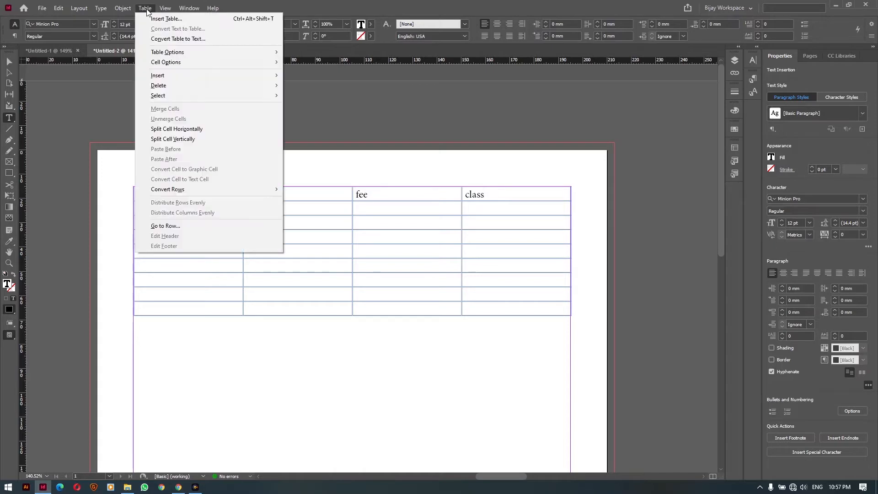
pyautogui.moveTo(165, 76)
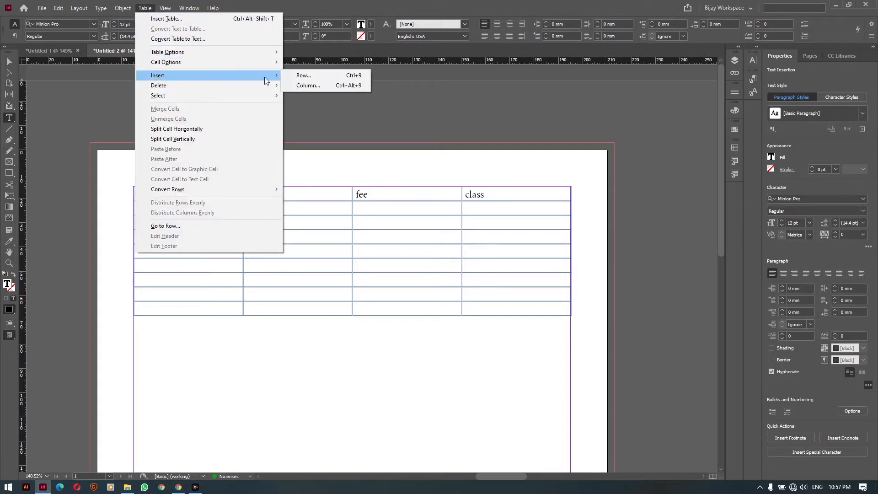
pyautogui.click(322, 86)
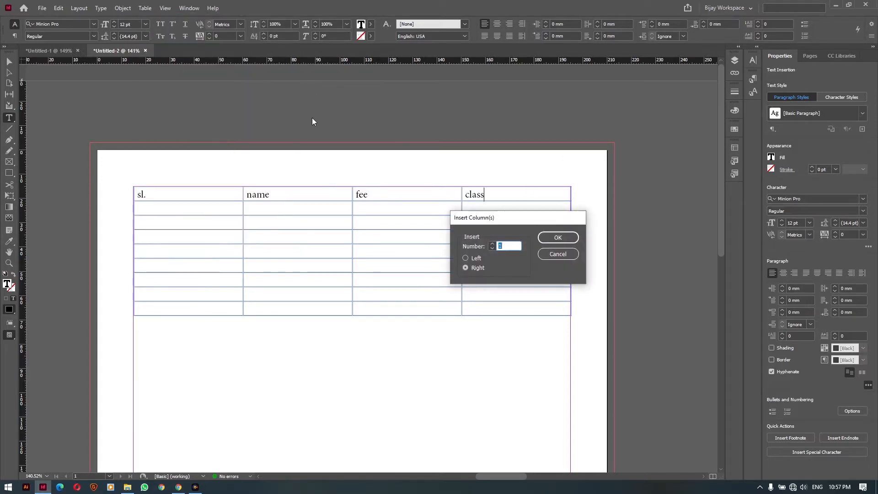
pyautogui.moveTo(479, 220); pyautogui.dragTo(393, 240)
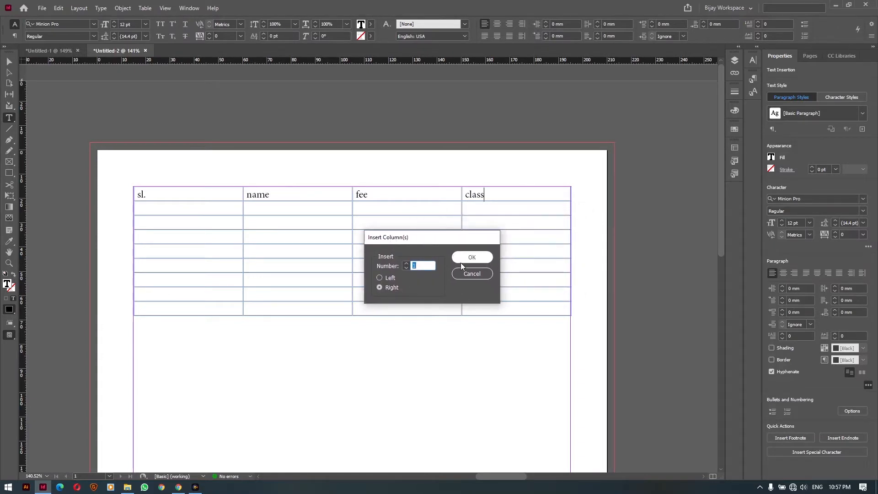
pyautogui.click(382, 278)
pyautogui.click(385, 286)
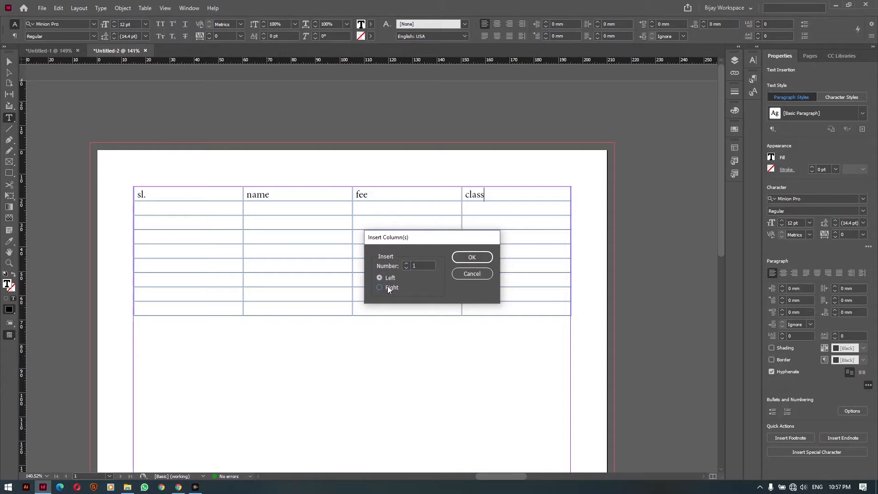
pyautogui.click(472, 260)
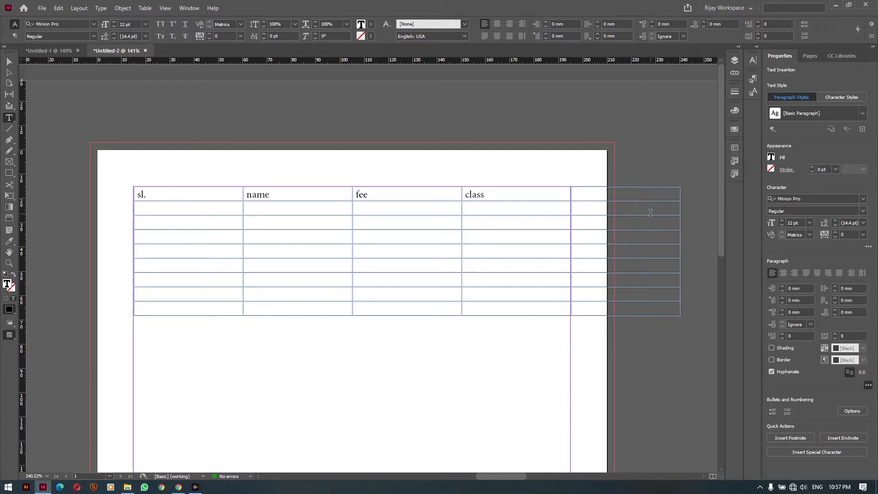
pyautogui.click(8, 61)
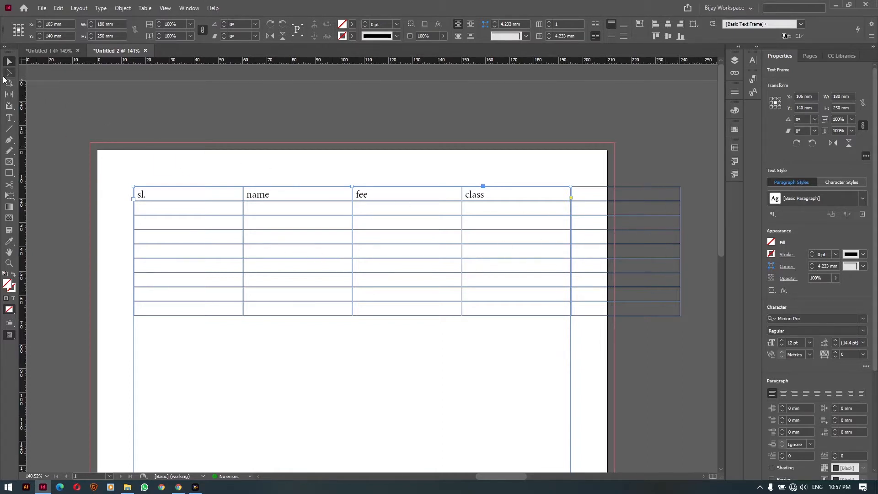
# Shift-drag the table's right edge so all five columns shrink evenly to fit the frame
pyautogui.click(9, 118)
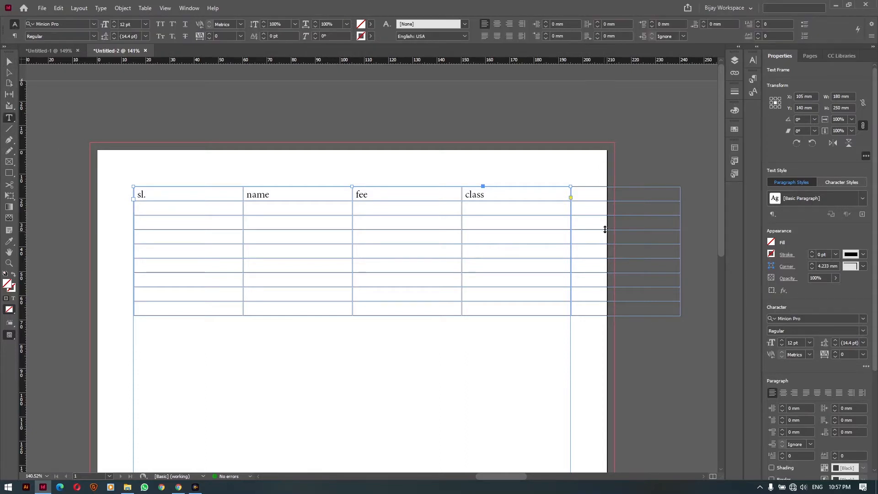
pyautogui.moveTo(680, 233)
pyautogui.mouseDown()
pyautogui.moveTo(565, 232)
pyautogui.moveTo(676, 239)
pyautogui.mouseUp()
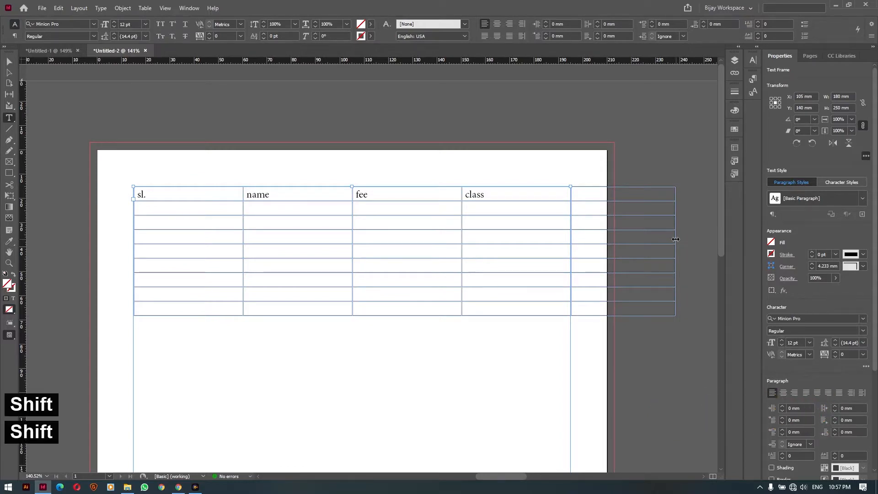
pyautogui.moveTo(676, 239); pyautogui.dragTo(572, 241)
pyautogui.press('shift')
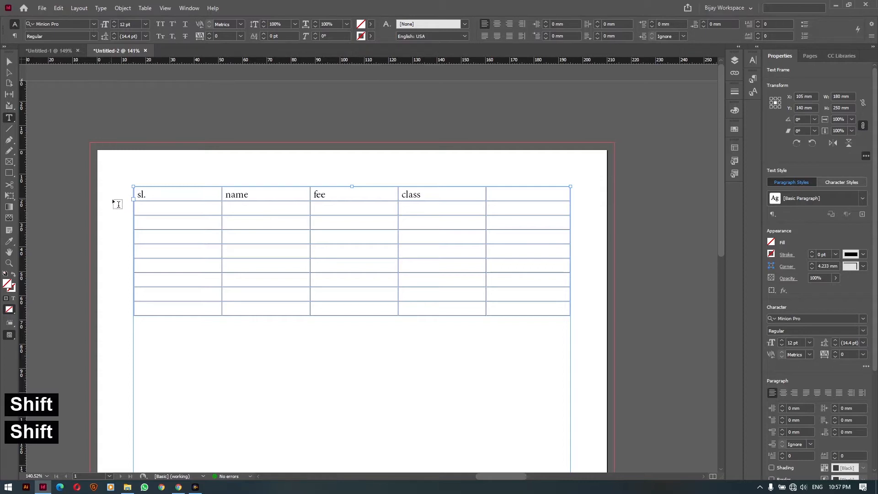
pyautogui.press('shift')
pyautogui.press('shift')
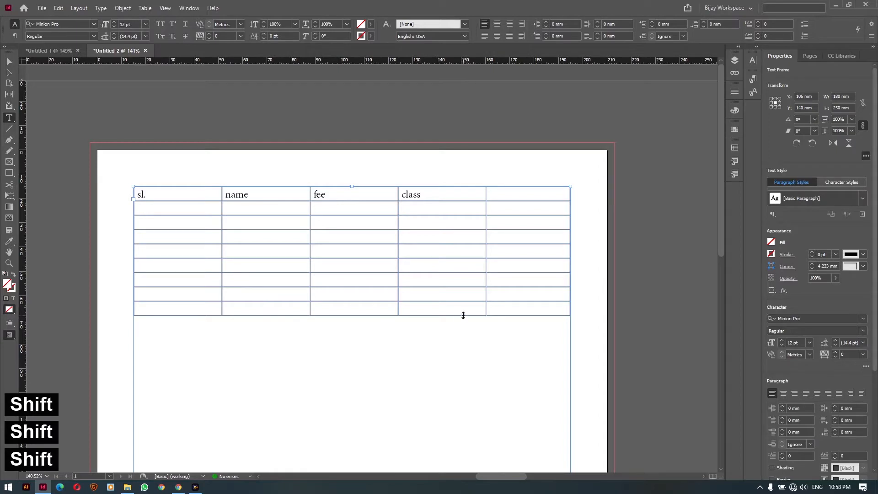
# Adjust the table's row heights by dragging the bottom edge
pyautogui.moveTo(463, 315); pyautogui.dragTo(467, 439)
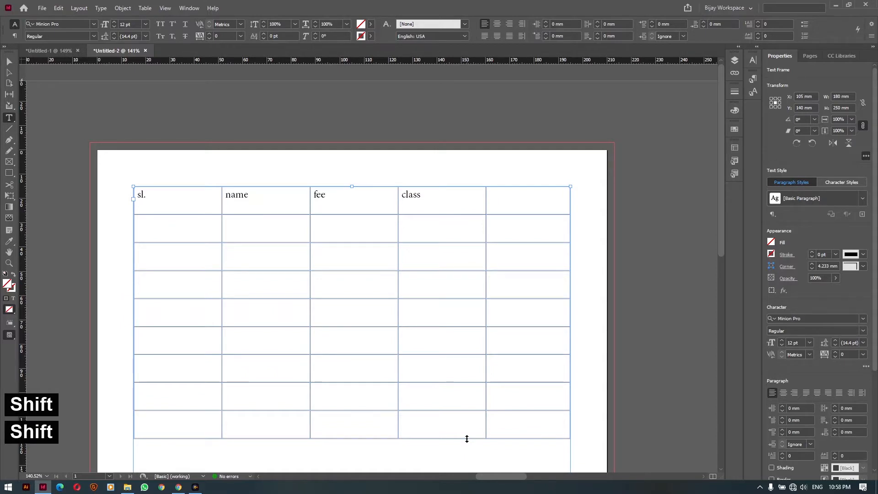
pyautogui.moveTo(467, 439); pyautogui.dragTo(457, 273)
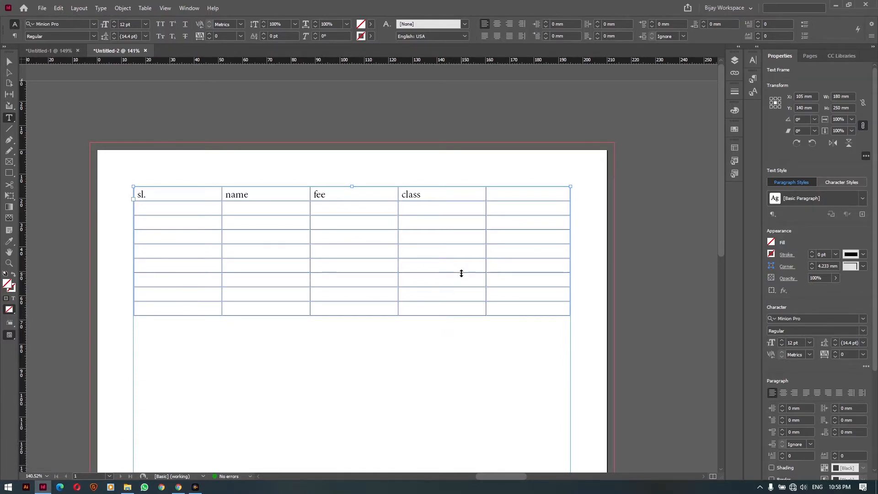
pyautogui.moveTo(461, 273)
pyautogui.mouseDown()
pyautogui.moveTo(465, 309)
pyautogui.moveTo(467, 271)
pyautogui.mouseUp()
# Center the header row text and set its font to Arial Narrow Bold
pyautogui.moveTo(498, 313)
pyautogui.mouseDown()
pyautogui.moveTo(499, 349)
pyautogui.moveTo(498, 314)
pyautogui.mouseUp()
pyautogui.moveTo(181, 195); pyautogui.dragTo(498, 197)
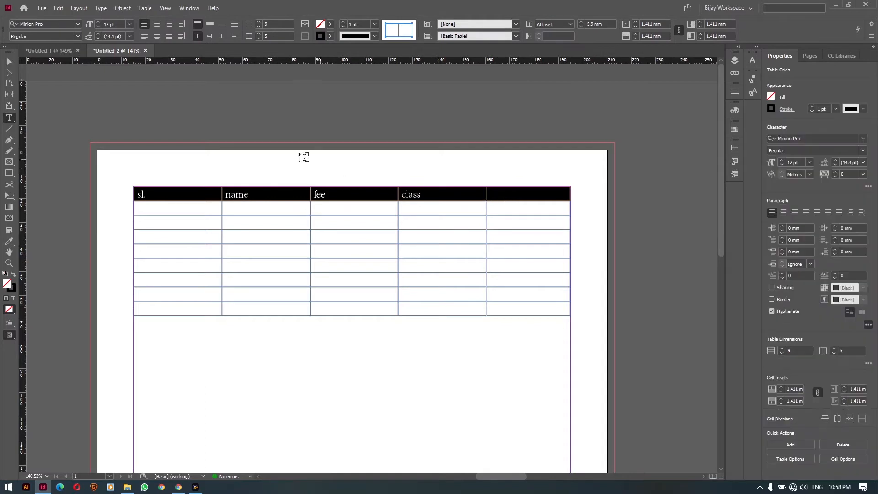
pyautogui.click(156, 26)
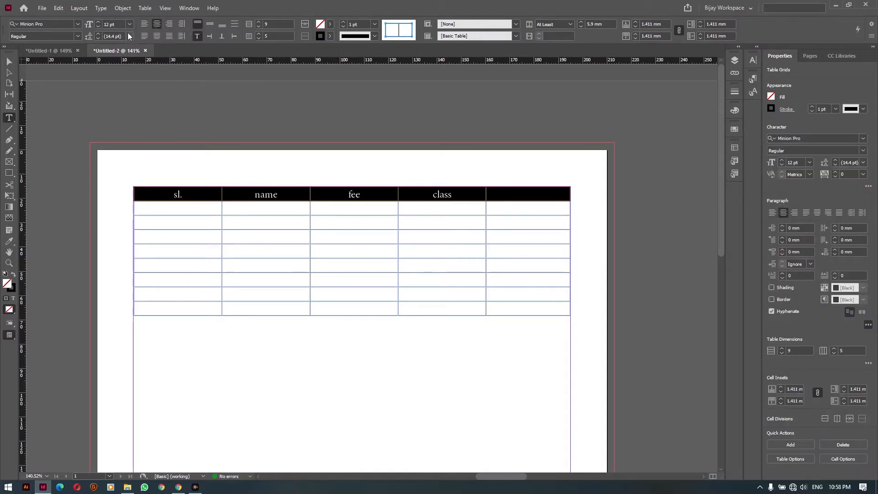
pyautogui.click(77, 36)
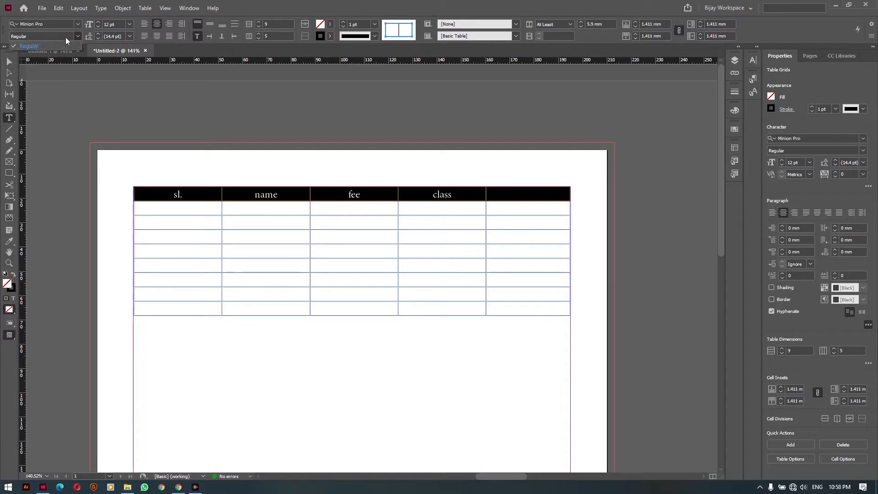
pyautogui.click(59, 23)
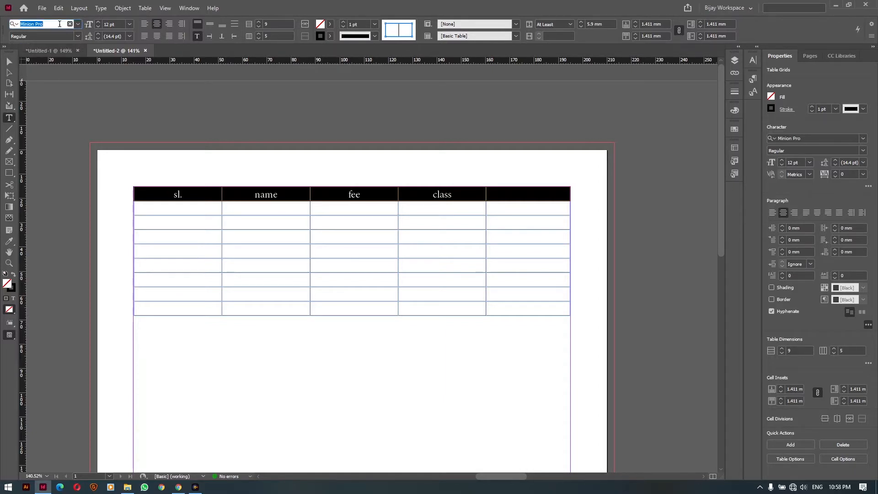
pyautogui.write('arial')
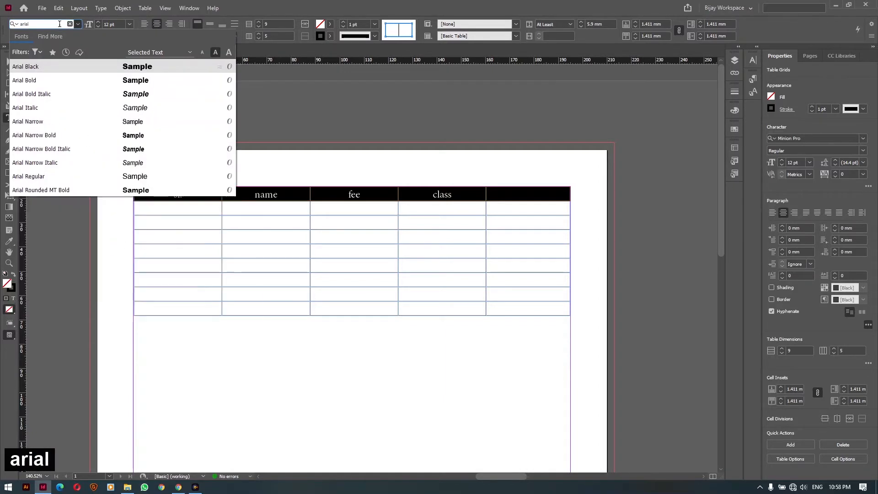
pyautogui.press('Return')
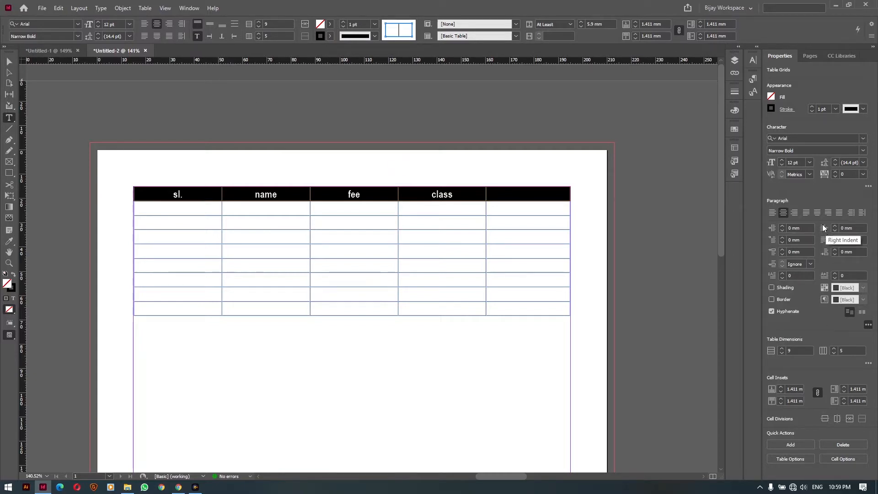
# Change the header text to UPPERCASE via Change Case
pyautogui.click(100, 8)
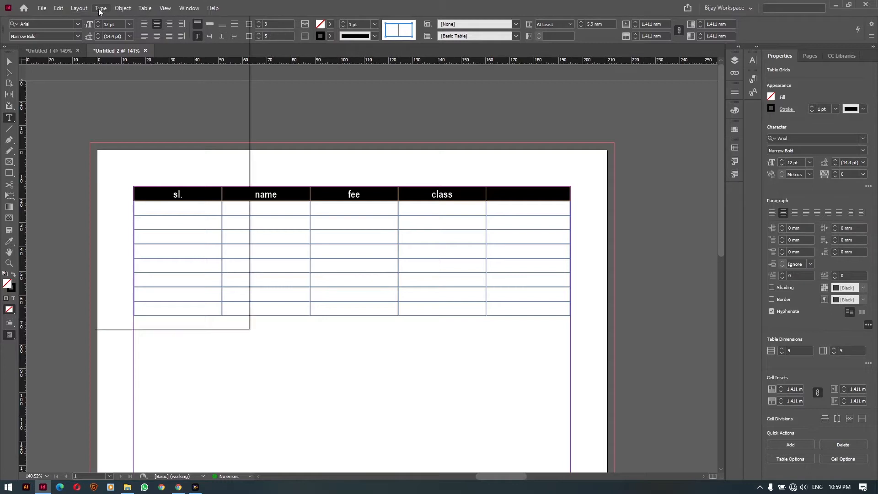
pyautogui.moveTo(158, 140)
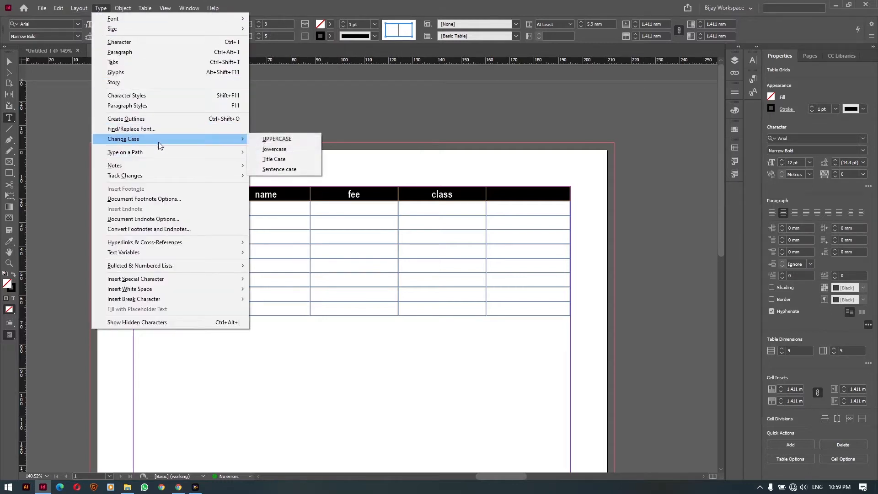
pyautogui.click(306, 141)
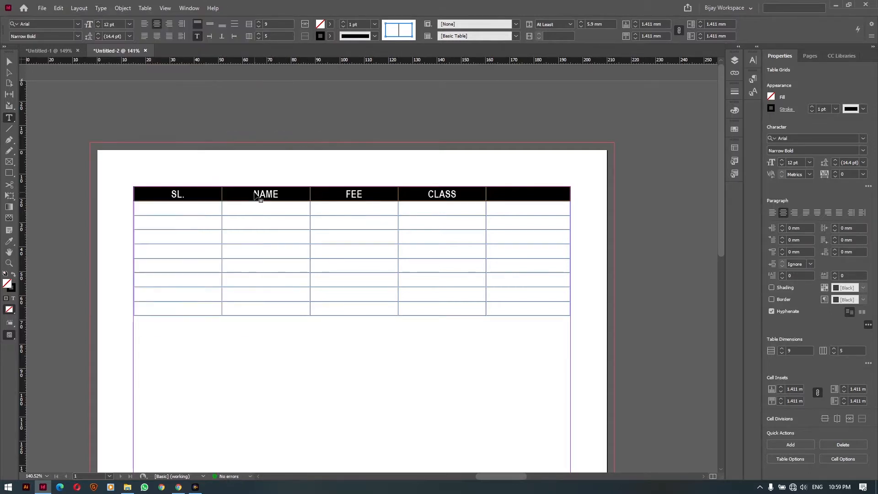
pyautogui.click(434, 193)
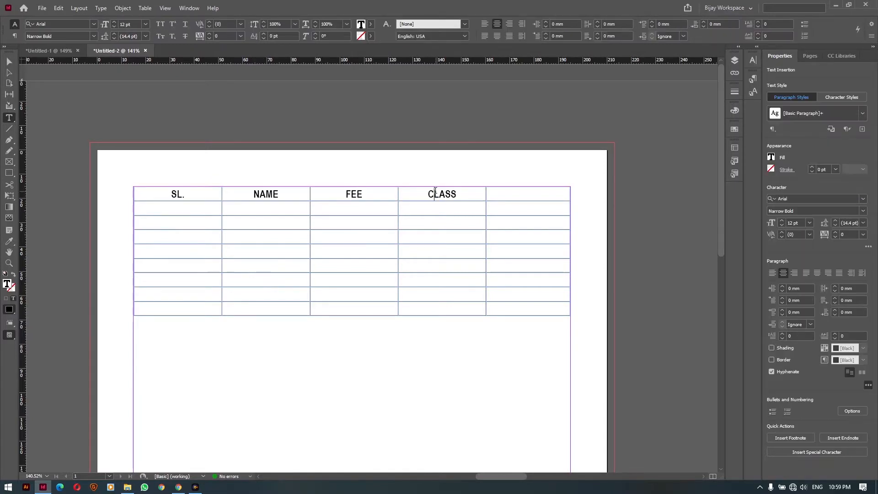
# Type serial number 01 and the first member's name into the first body row
pyautogui.click(163, 211)
pyautogui.write('01')
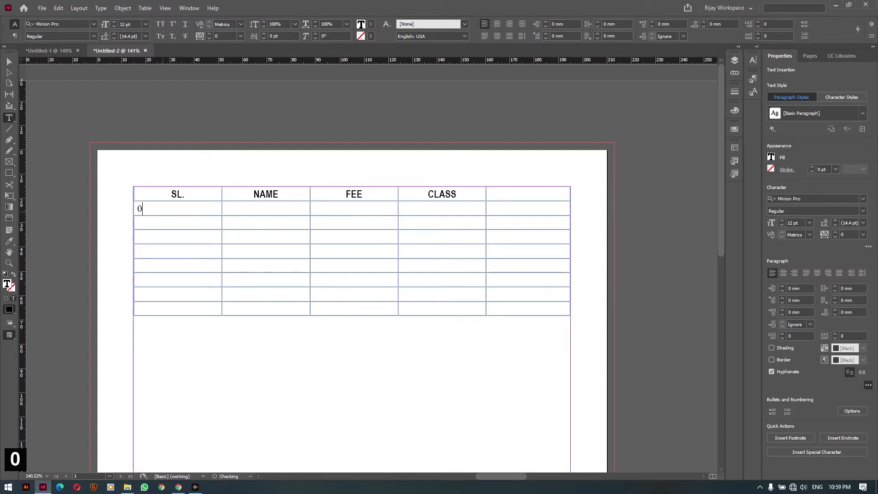
pyautogui.press('Tab')
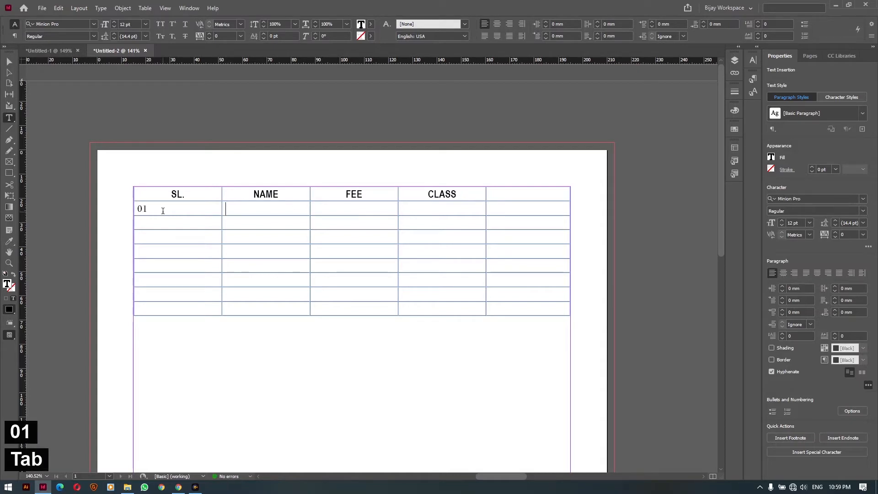
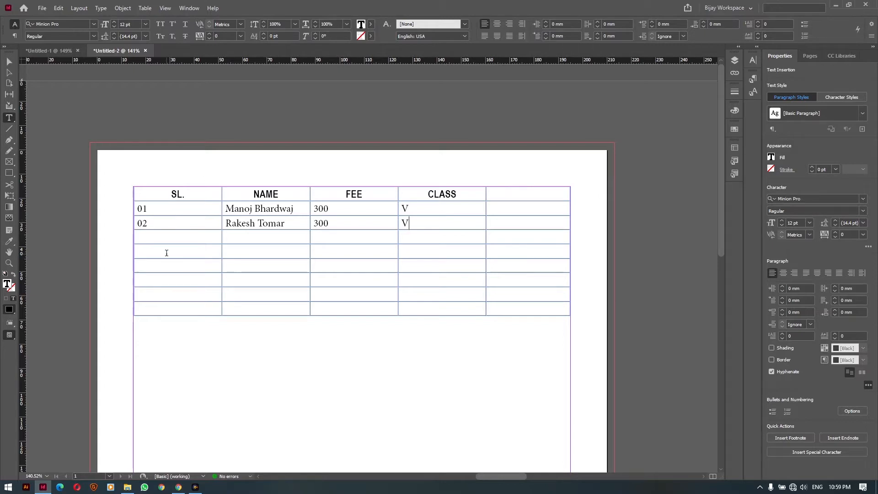
pyautogui.click(176, 183)
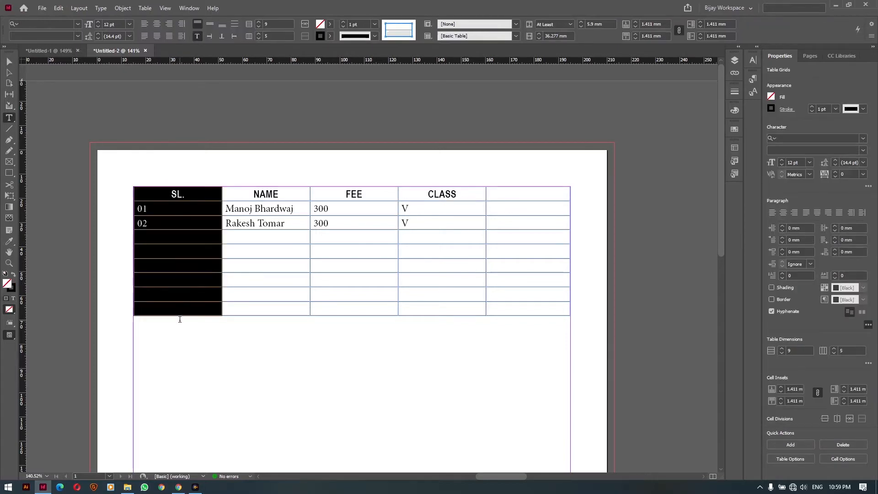
# Center the contents of the SL., FEE and CLASS columns
pyautogui.click(156, 23)
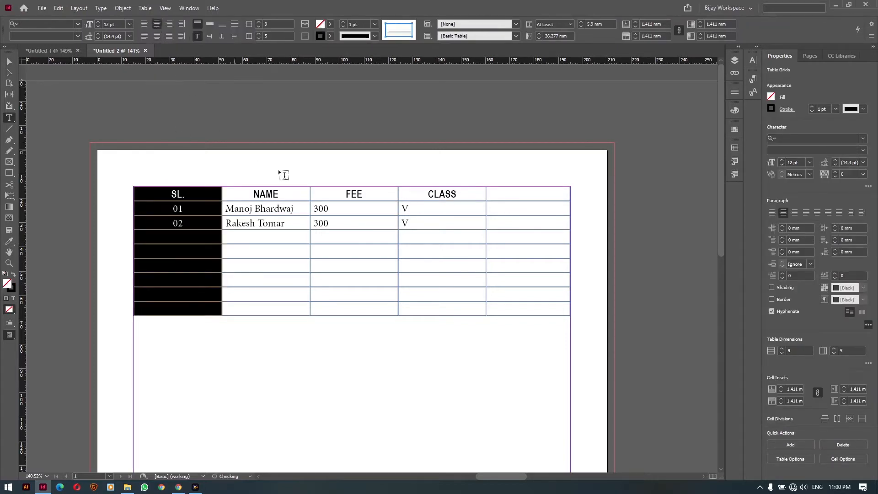
pyautogui.moveTo(382, 182); pyautogui.dragTo(421, 182)
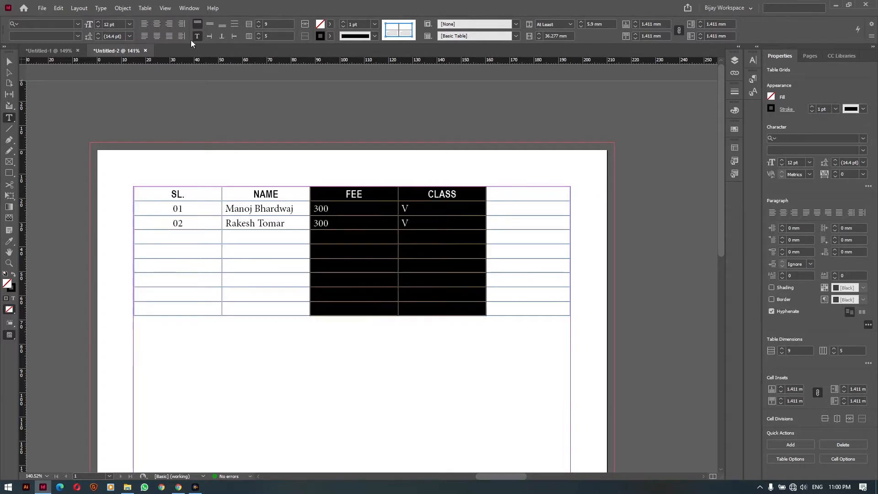
pyautogui.click(157, 24)
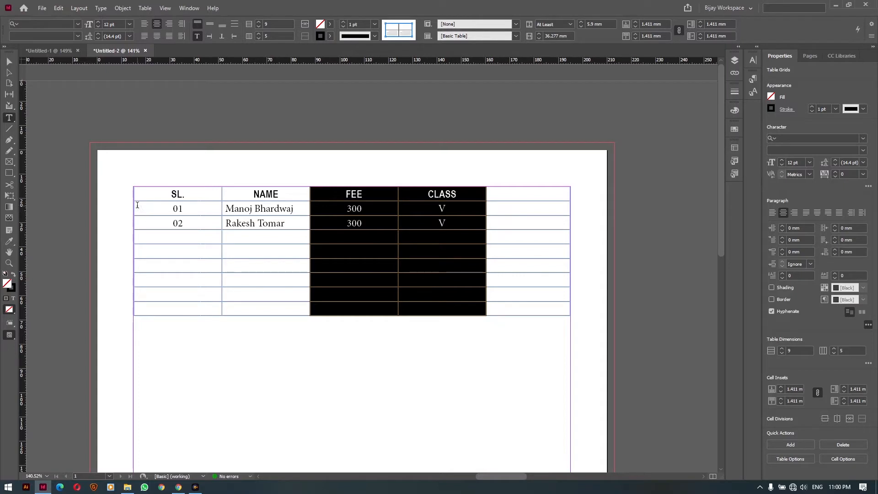
pyautogui.click(299, 224)
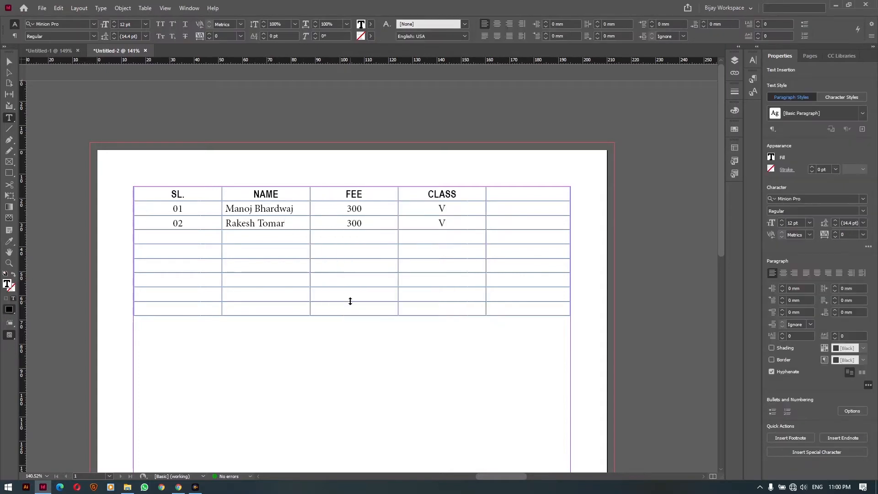
# Select the empty cells of rows 3–8 as one block
pyautogui.moveTo(351, 311); pyautogui.dragTo(346, 243)
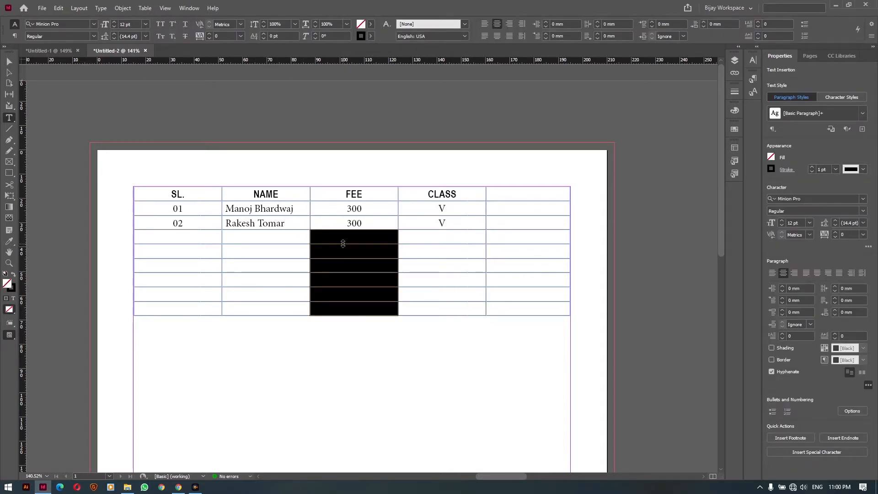
pyautogui.moveTo(143, 235); pyautogui.dragTo(562, 329)
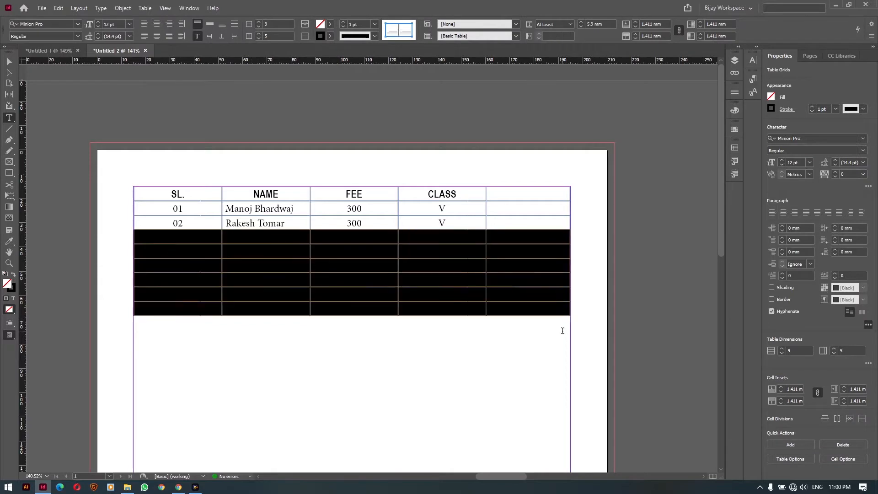
pyautogui.click(142, 235)
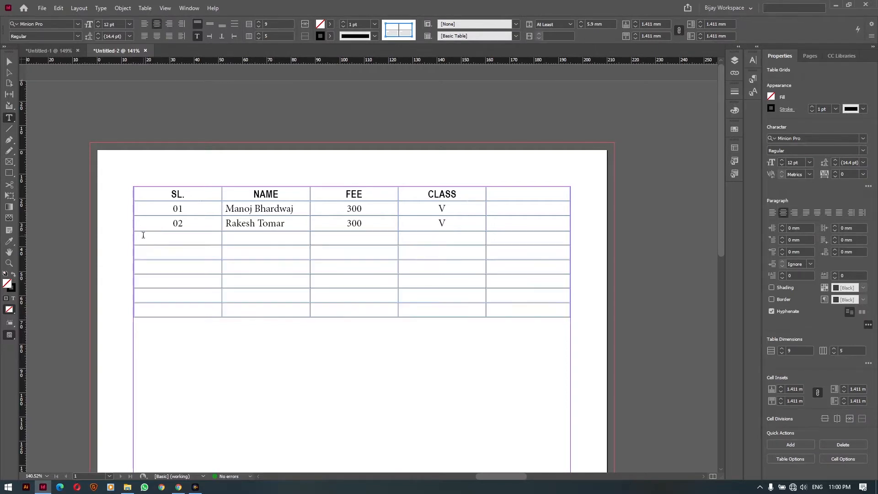
pyautogui.moveTo(166, 237); pyautogui.dragTo(562, 315)
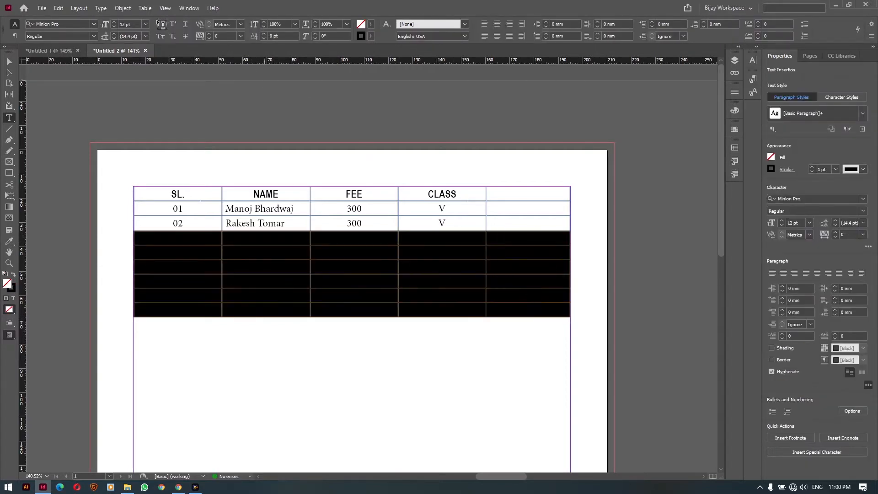
pyautogui.click(145, 9)
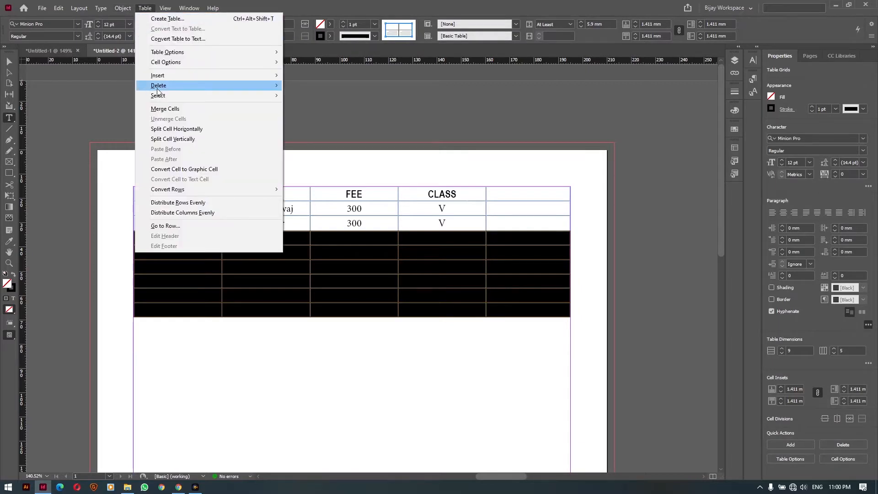
# Delete the selected empty rows and the blank fifth column
pyautogui.moveTo(257, 87)
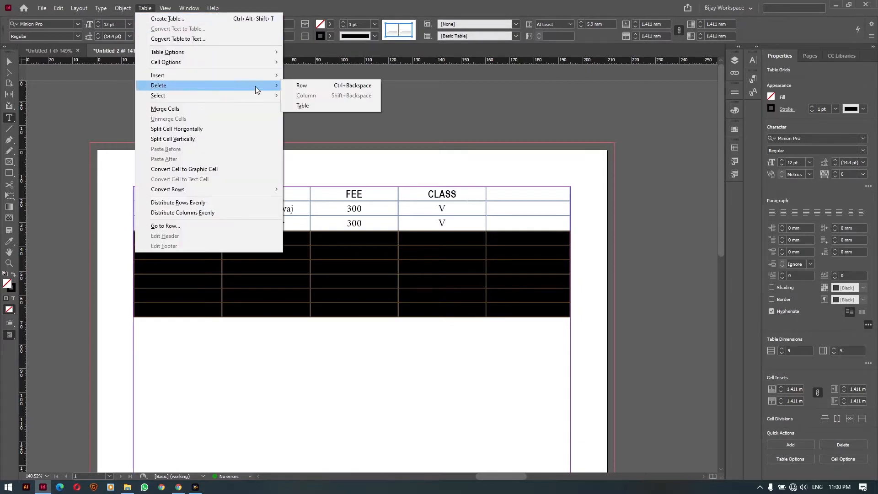
pyautogui.click(322, 86)
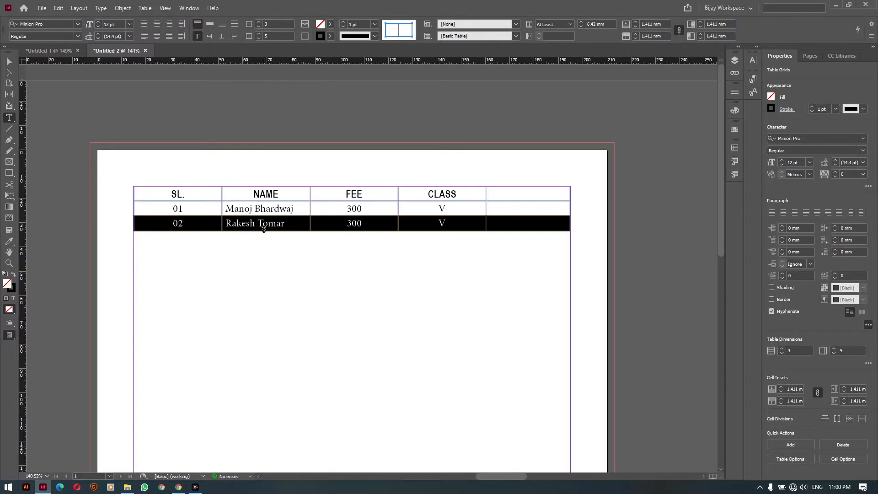
pyautogui.click(522, 187)
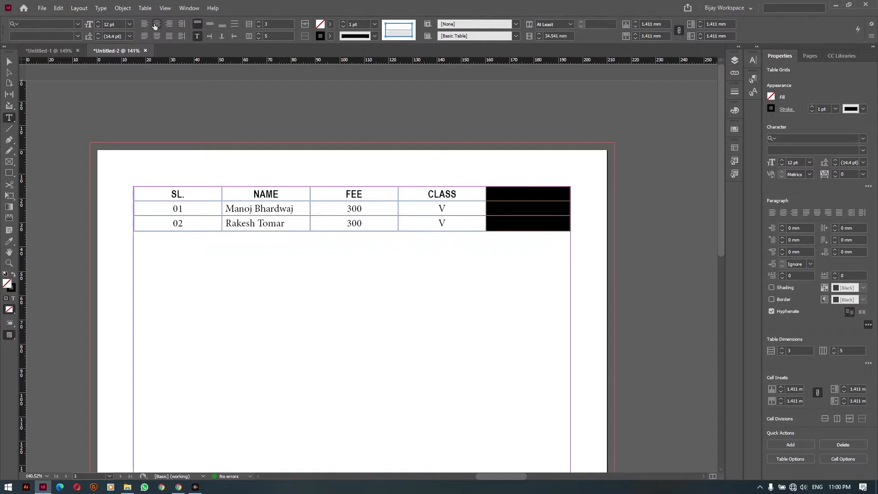
pyautogui.click(148, 10)
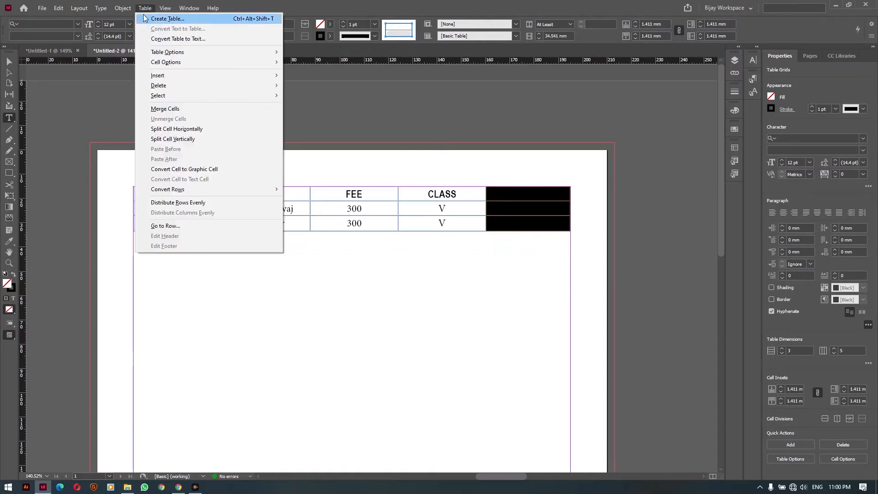
pyautogui.moveTo(179, 85)
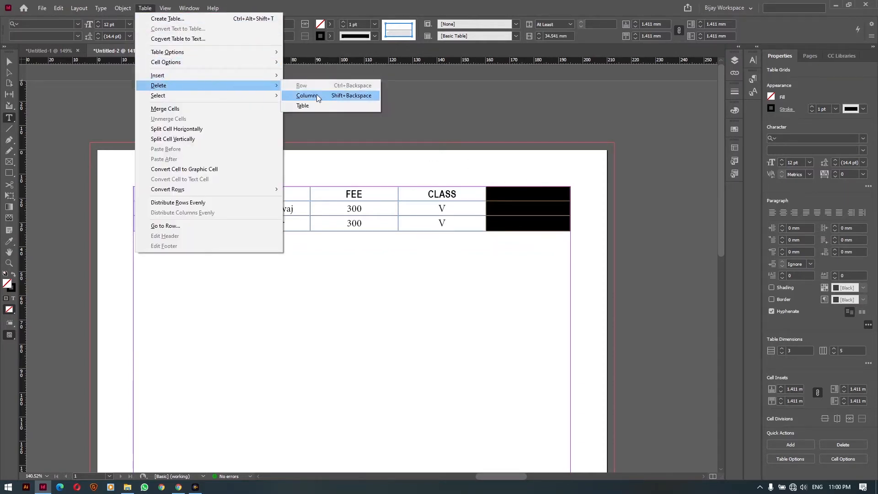
pyautogui.click(317, 98)
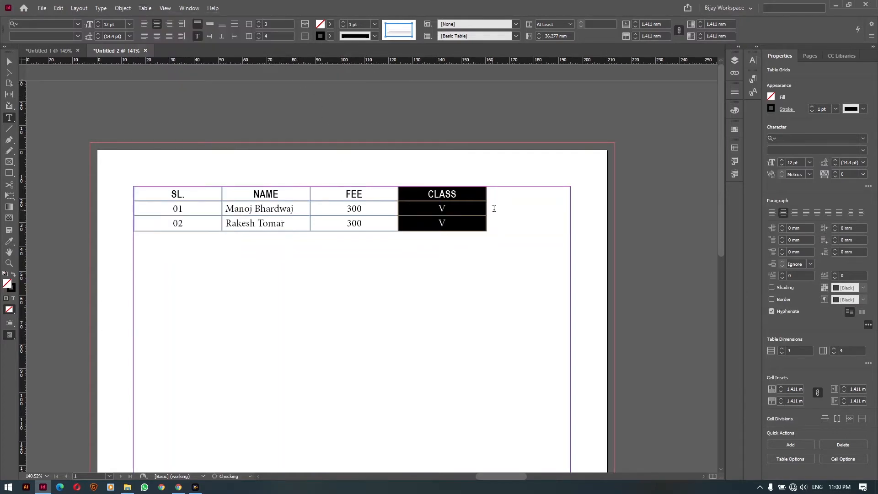
pyautogui.click(464, 213)
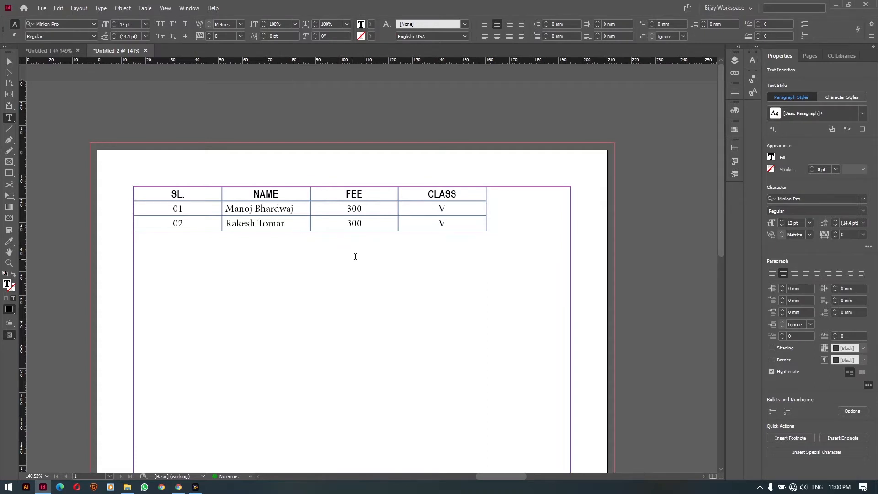
# Shift-drag the table's bottom border to make all three rows evenly taller, then select every cell
pyautogui.moveTo(361, 231); pyautogui.dragTo(362, 298)
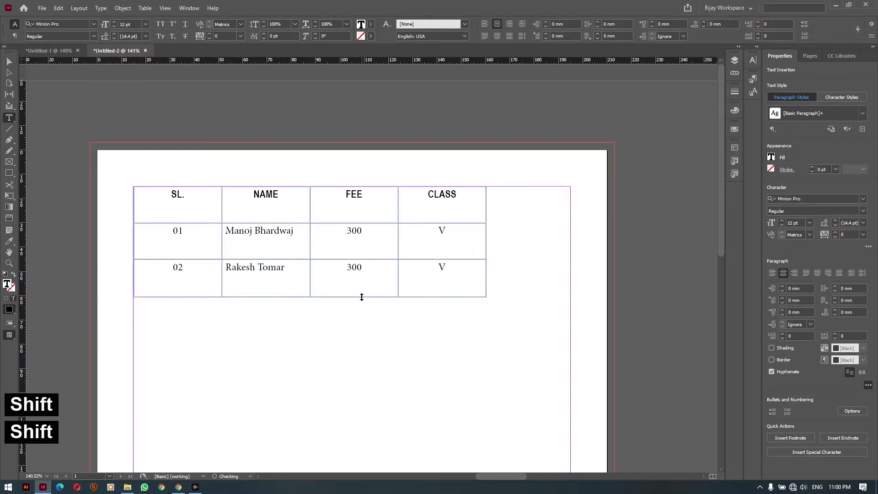
pyautogui.press('shift')
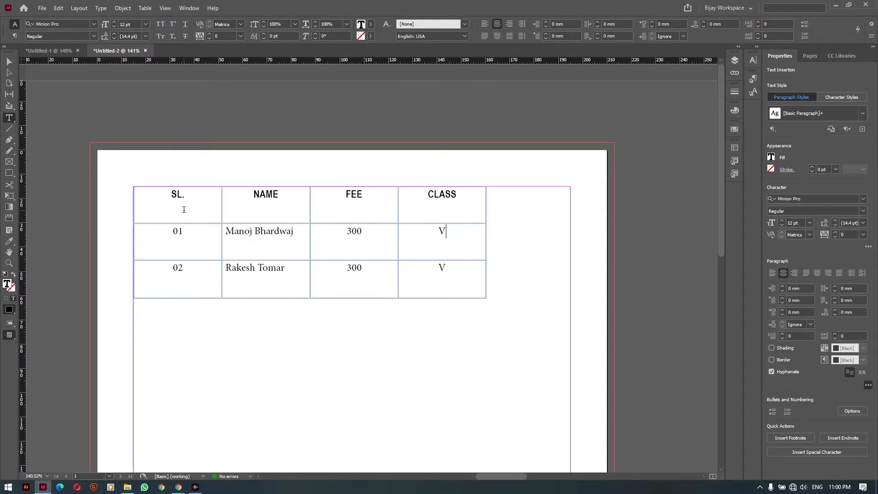
pyautogui.moveTo(164, 200); pyautogui.dragTo(438, 288)
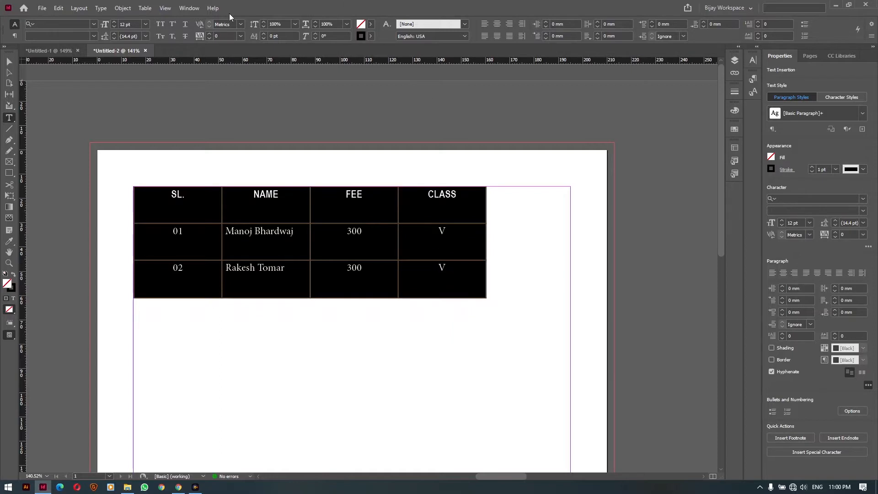
# Centre the text horizontally in all selected table cells
pyautogui.click(142, 25)
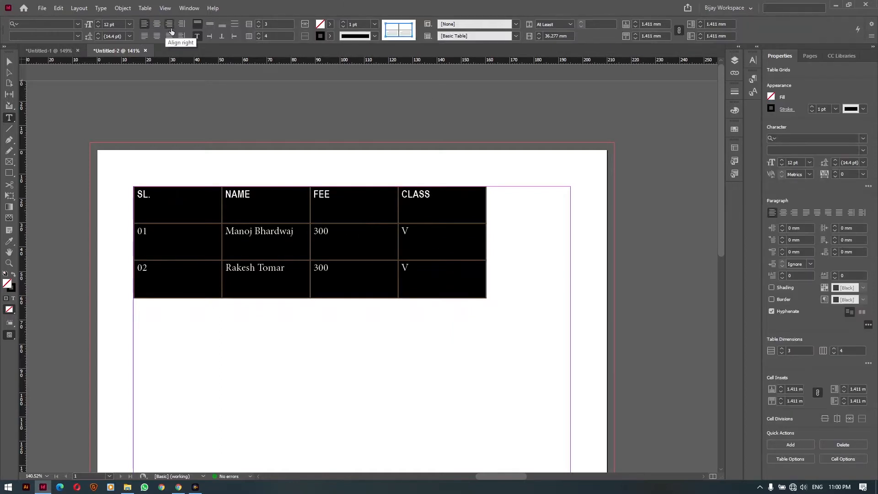
pyautogui.click(170, 25)
pyautogui.click(145, 25)
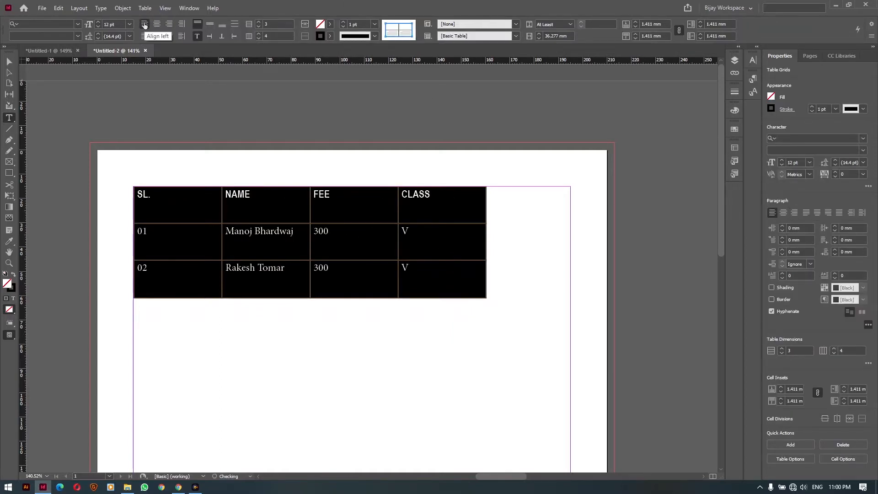
pyautogui.click(157, 25)
pyautogui.click(168, 26)
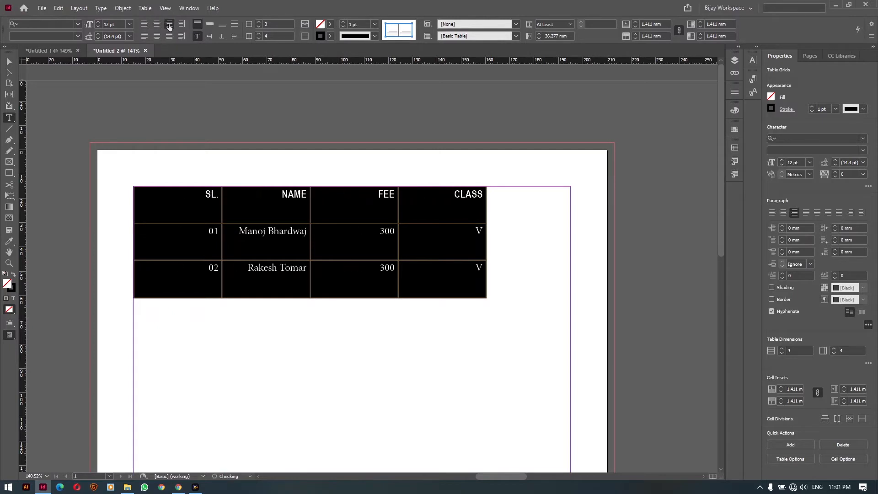
pyautogui.click(157, 25)
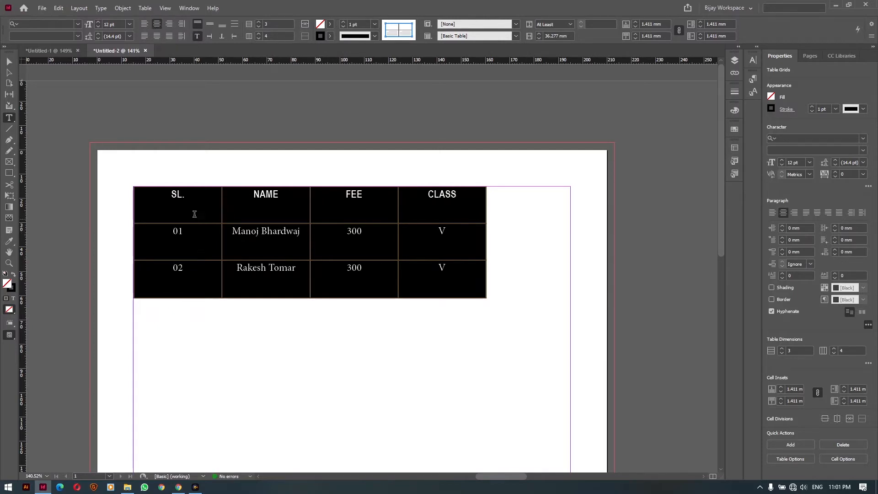
# Centre the cell text vertically, keeping it horizontally centred in every cell
pyautogui.click(209, 26)
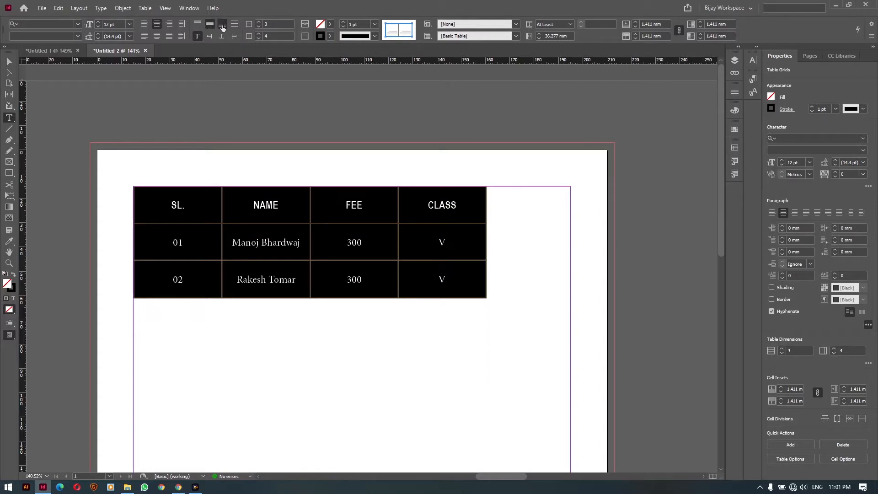
pyautogui.click(222, 26)
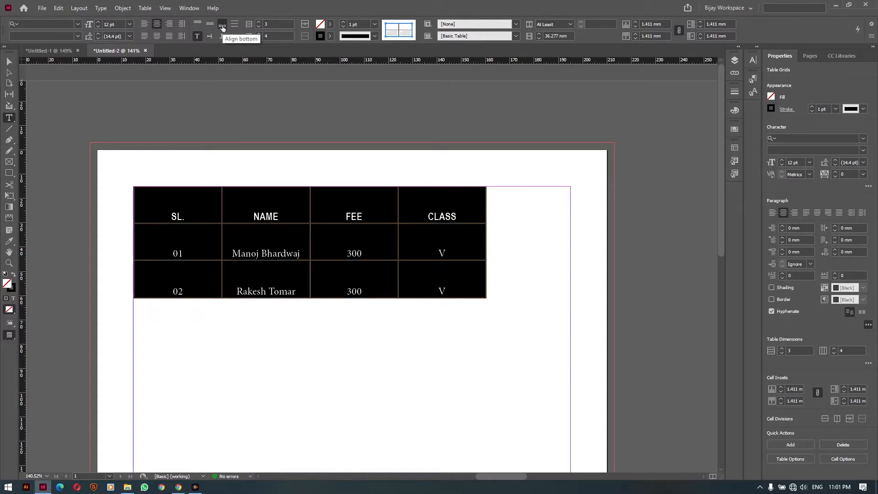
pyautogui.click(209, 24)
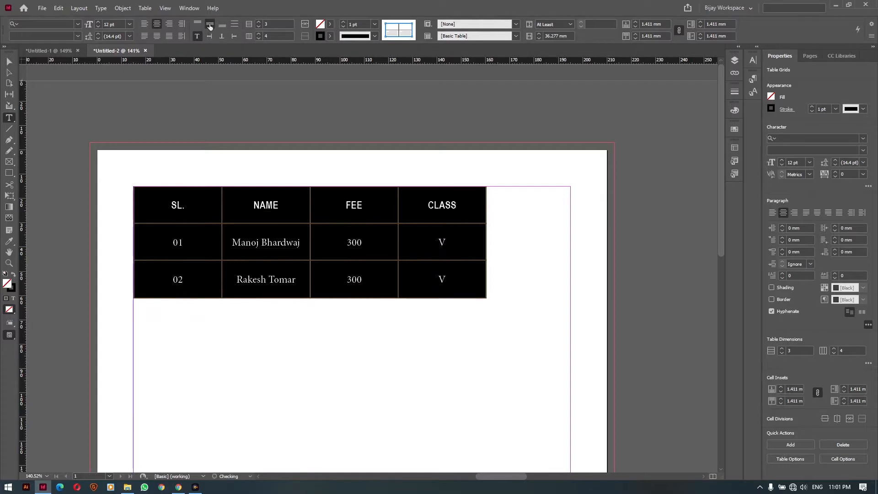
pyautogui.click(146, 27)
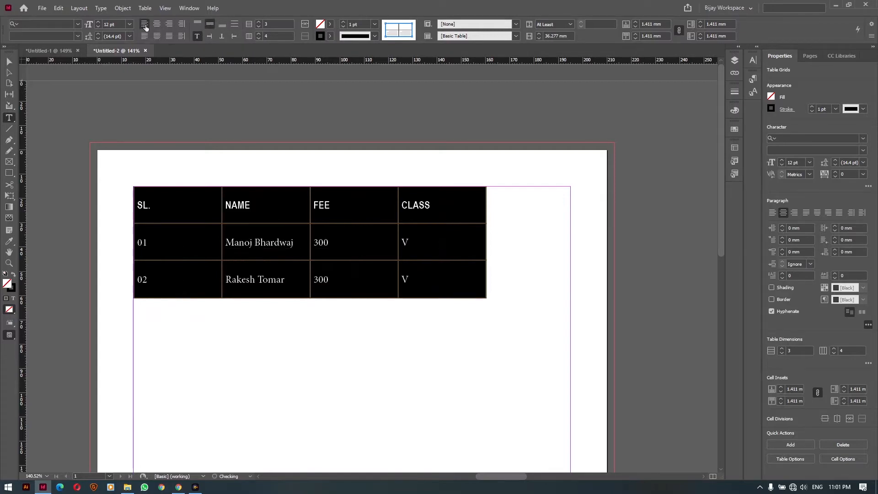
pyautogui.click(158, 25)
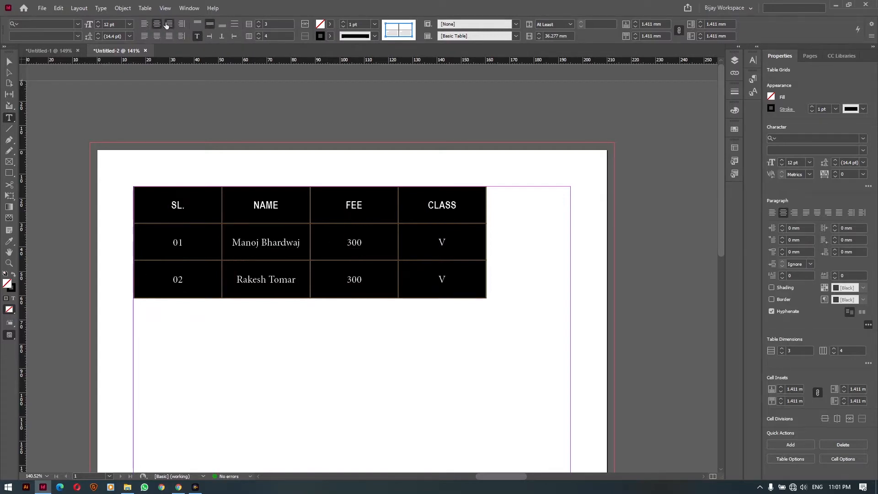
pyautogui.click(169, 23)
pyautogui.click(156, 24)
pyautogui.click(145, 25)
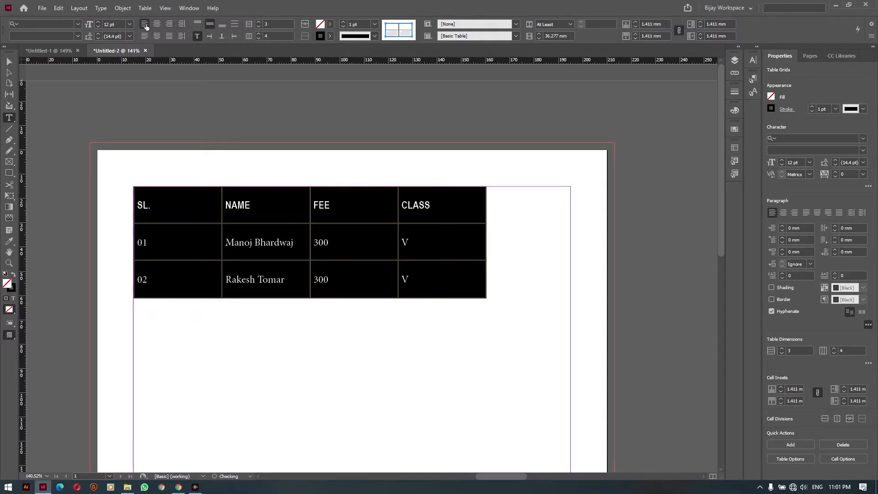
pyautogui.click(156, 24)
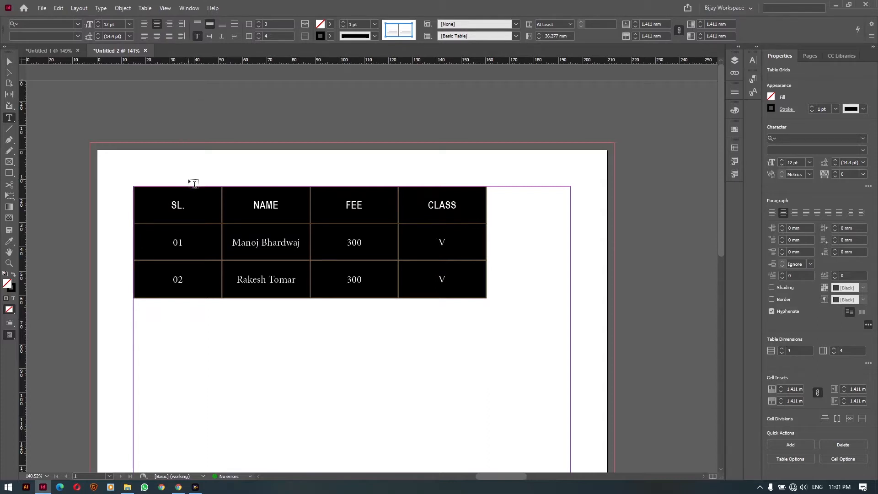
# Deselect the cells and place the insertion point in the member list text below the table
pyautogui.hotkey('ctrl', 'Tab')
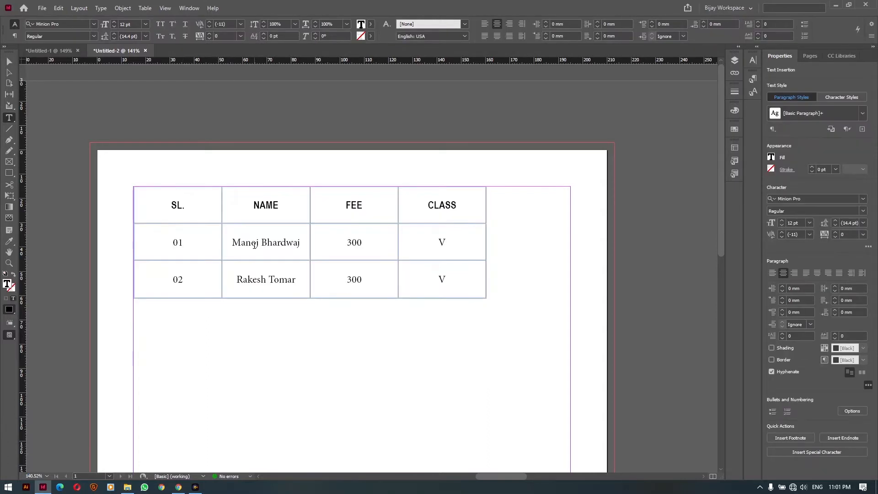
pyautogui.scroll(-2, 270, 325)
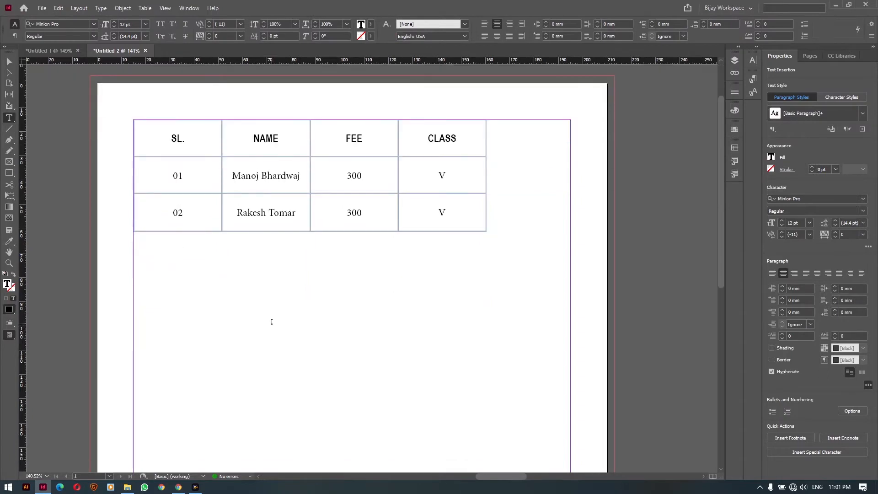
pyautogui.click(487, 281)
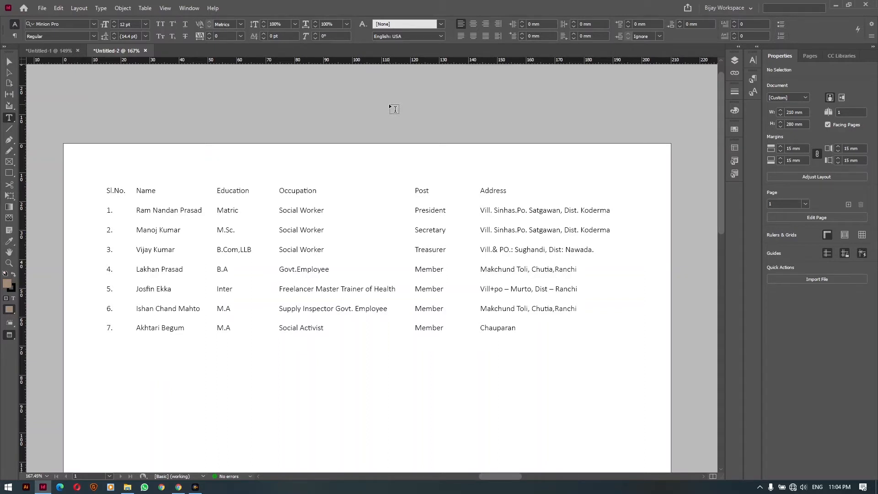
# Select all the tab-separated member list text, dragging from Chauparan back to Sl.No
pyautogui.press('v')
pyautogui.press('w')
pyautogui.click(278, 226)
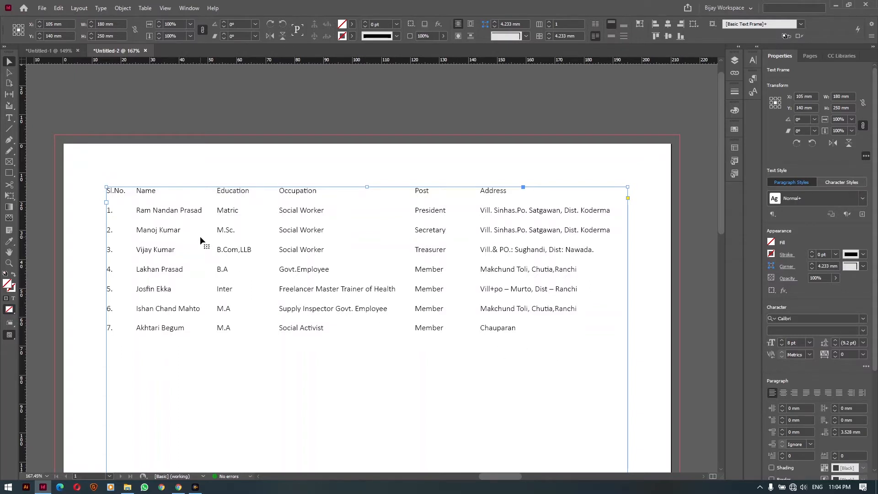
pyautogui.doubleClick(216, 230)
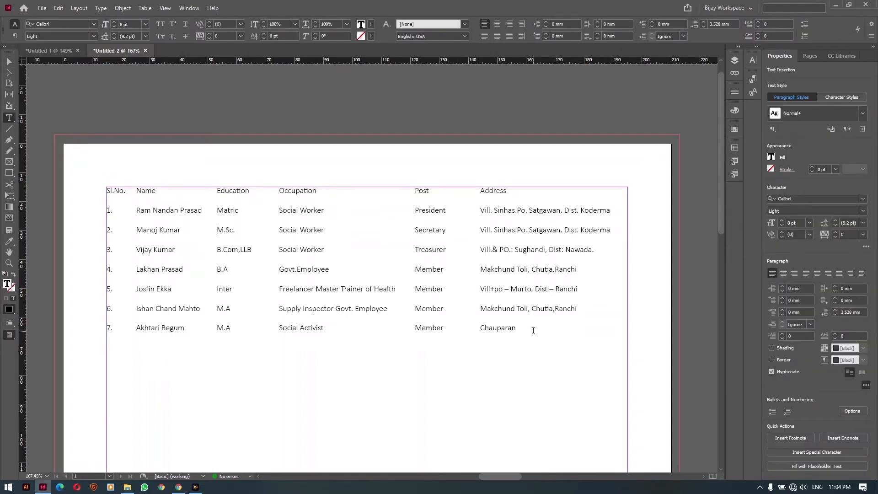
pyautogui.moveTo(516, 329); pyautogui.dragTo(98, 182)
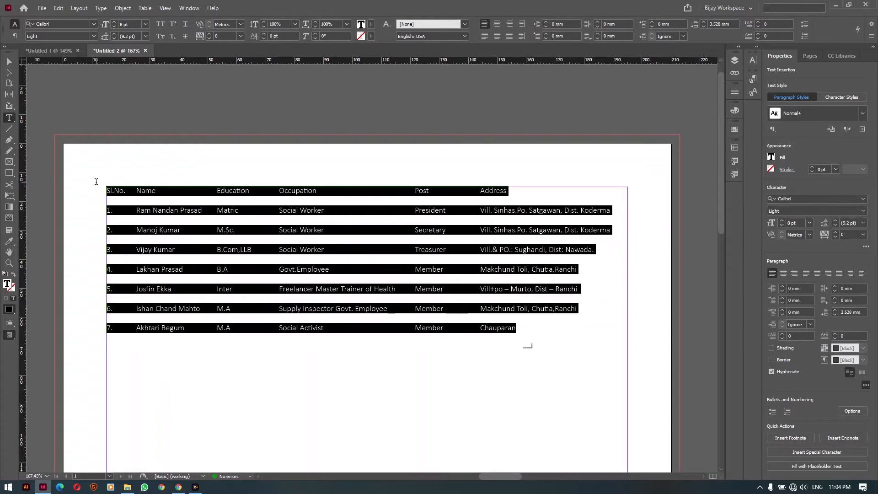
# Convert the selected text to a table with Tab column separator and Paragraph row separator
pyautogui.click(144, 9)
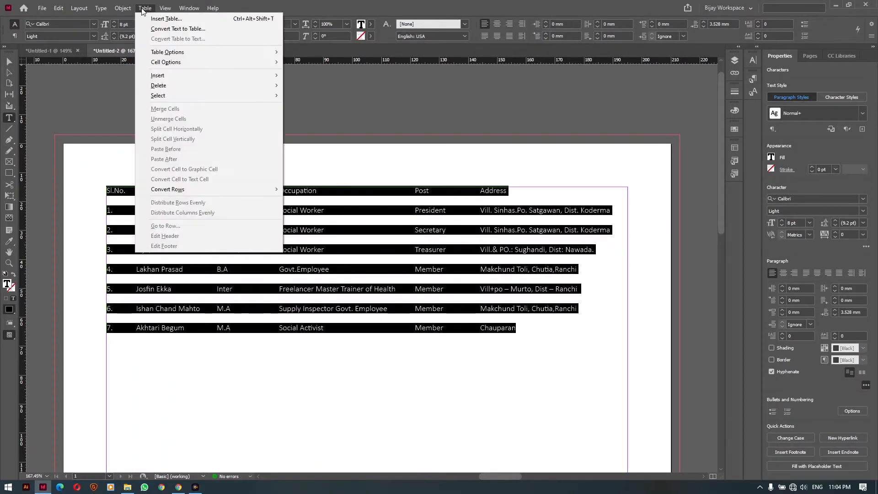
pyautogui.click(179, 29)
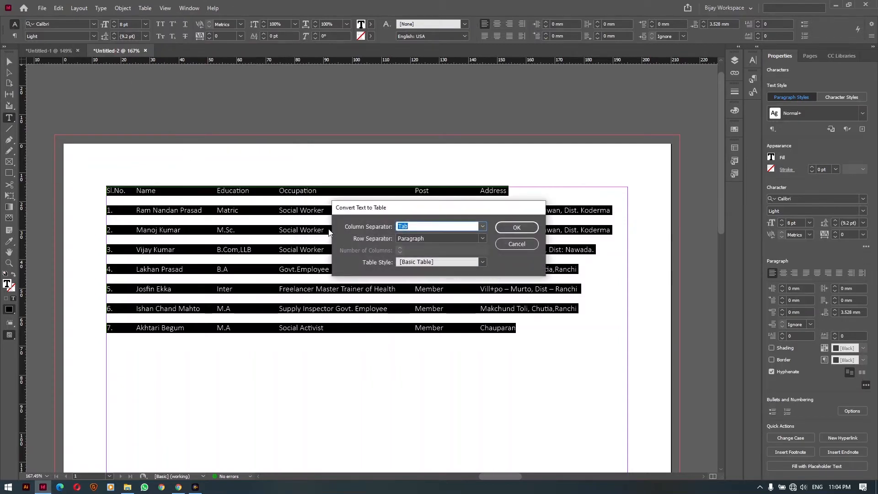
pyautogui.moveTo(364, 208); pyautogui.dragTo(358, 356)
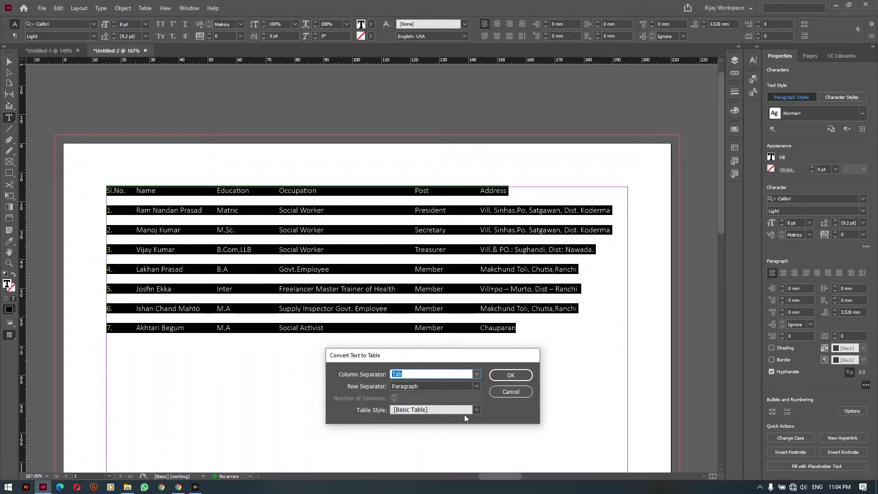
pyautogui.click(506, 377)
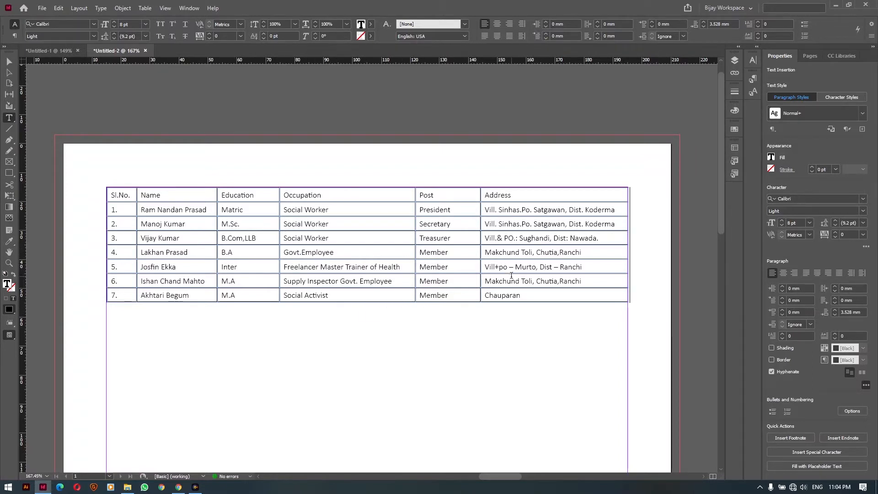
# Centre-align the Sl.No. column and the header row
pyautogui.click(122, 185)
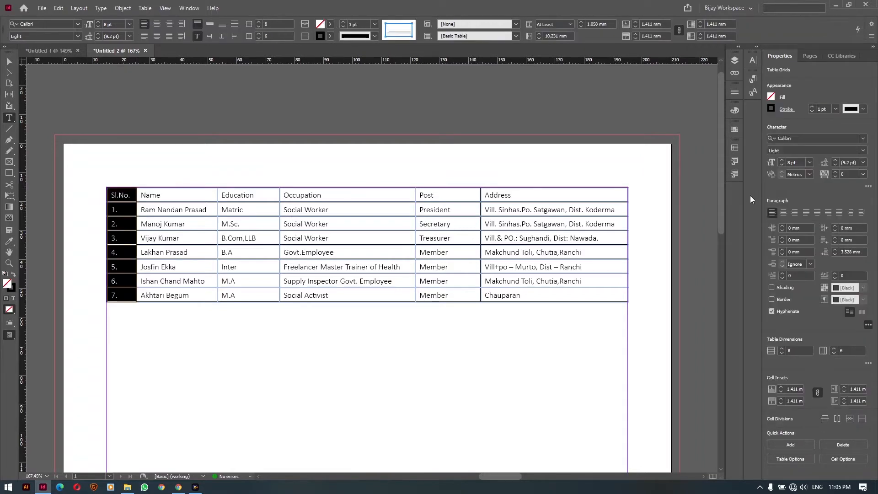
pyautogui.click(784, 213)
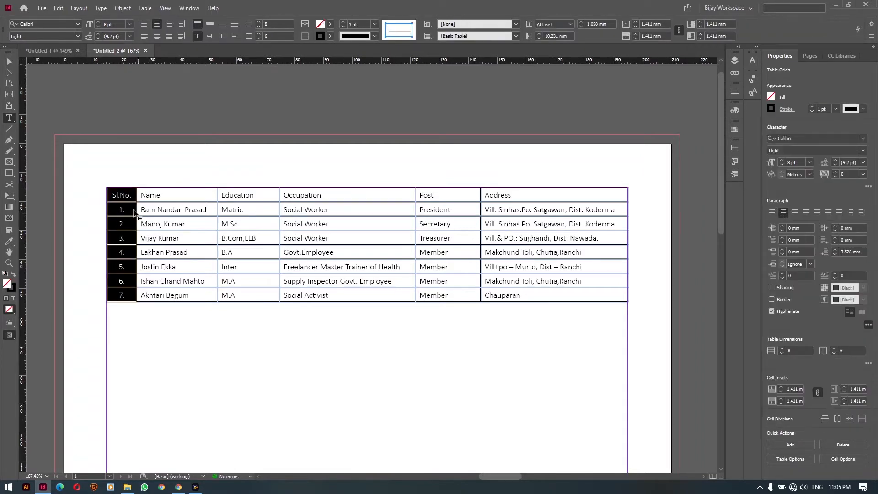
pyautogui.moveTo(120, 194); pyautogui.dragTo(548, 195)
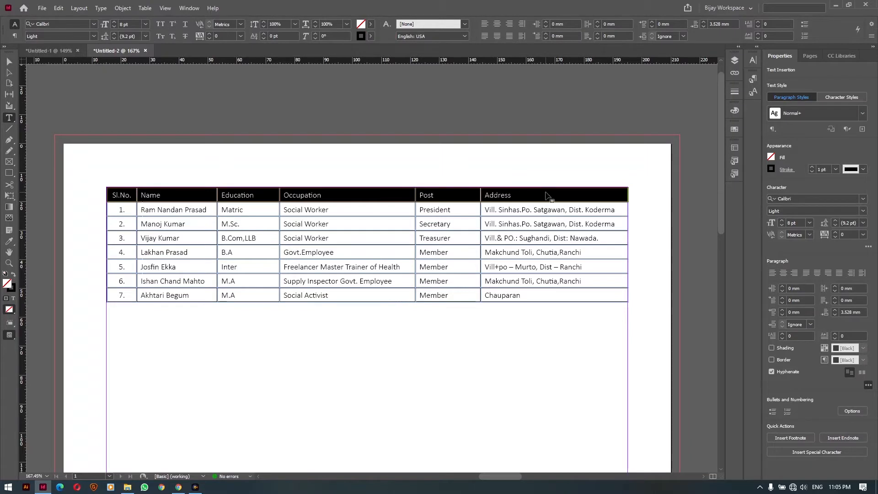
pyautogui.click(783, 213)
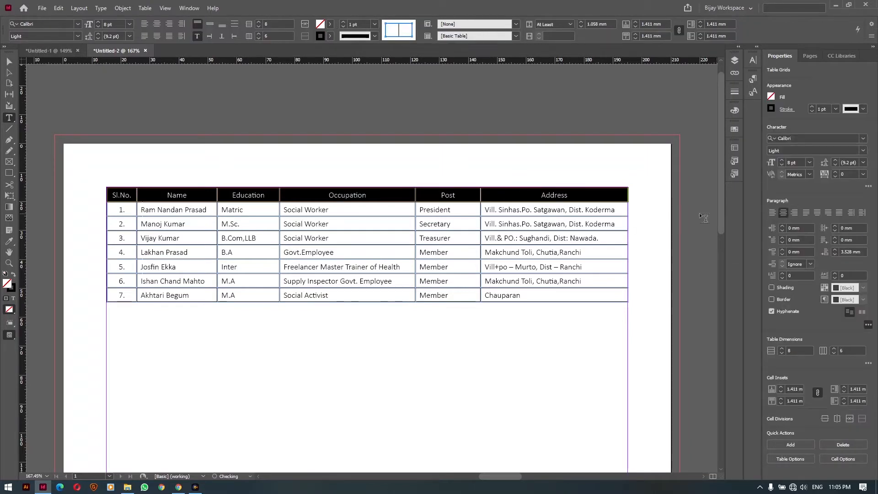
# Set the header row text to Bold and deselect the table
pyautogui.click(77, 36)
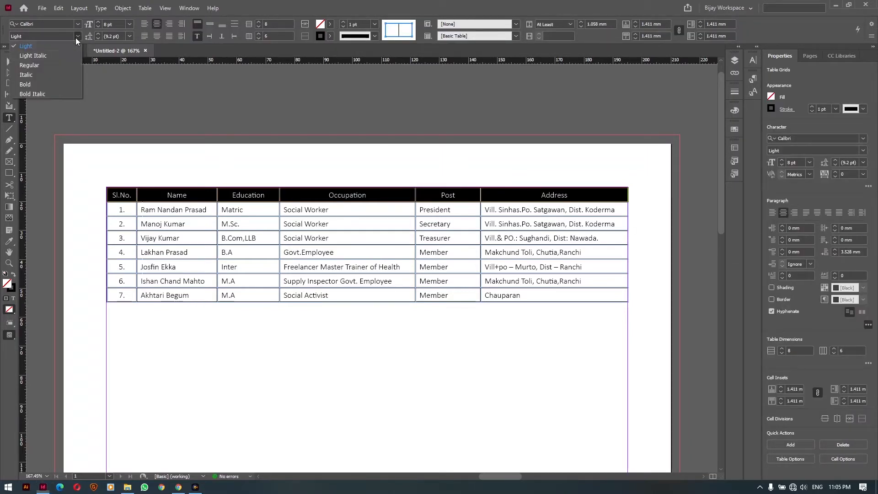
pyautogui.click(50, 84)
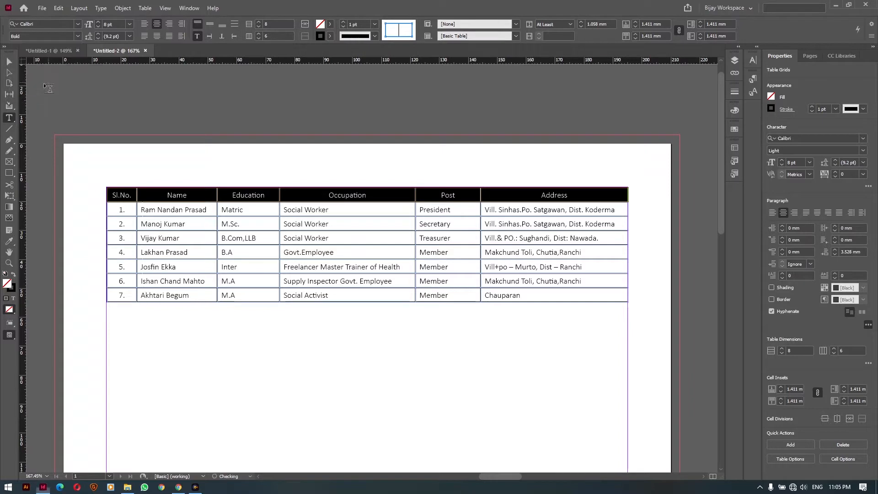
pyautogui.click(119, 196)
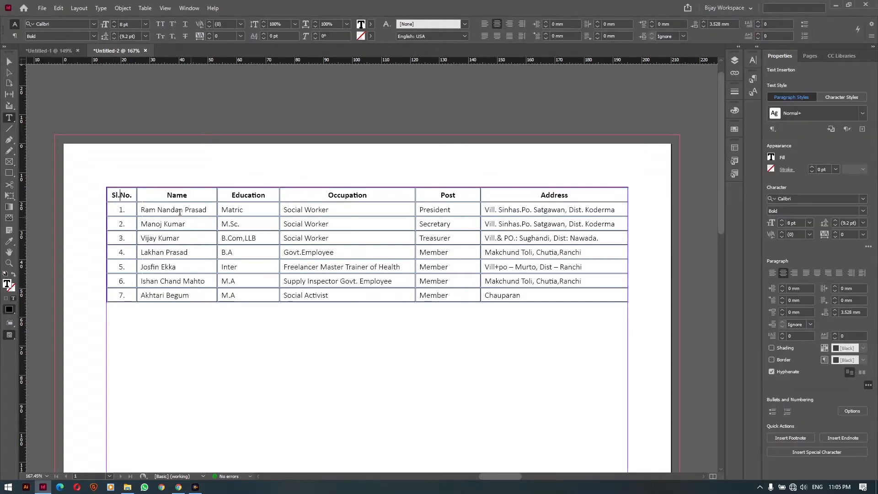
pyautogui.click(10, 61)
pyautogui.click(84, 94)
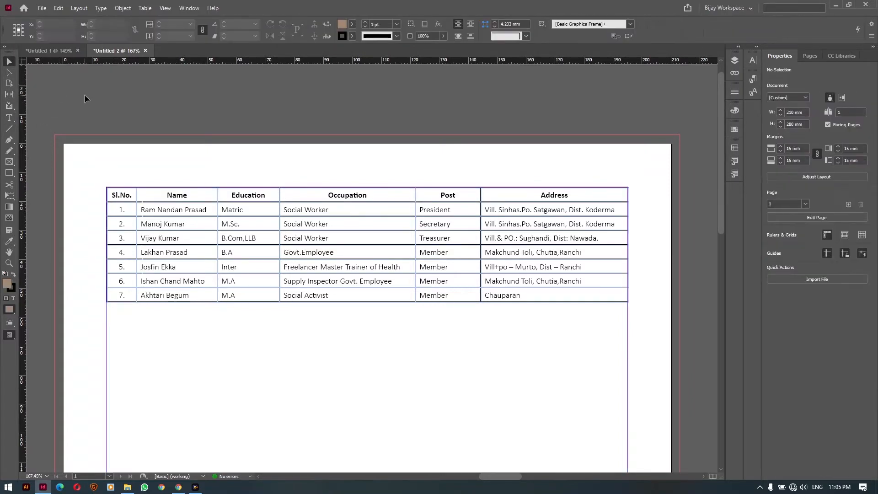
# Switch to Preview mode to view the member table without guides or frame edges
pyautogui.press('w')
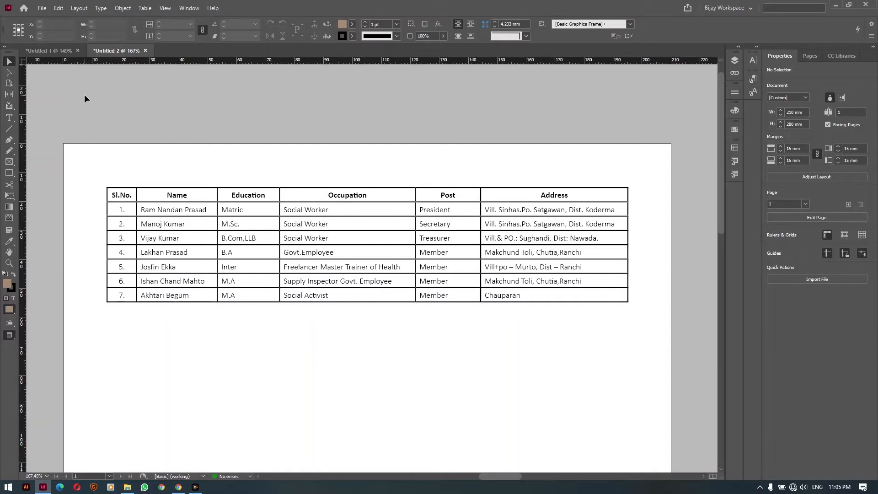
pyautogui.hotkey('ctrl', 'Tab')
# Select the entire member table and copy it
pyautogui.doubleClick(118, 194)
pyautogui.click(118, 193)
pyautogui.click(108, 186)
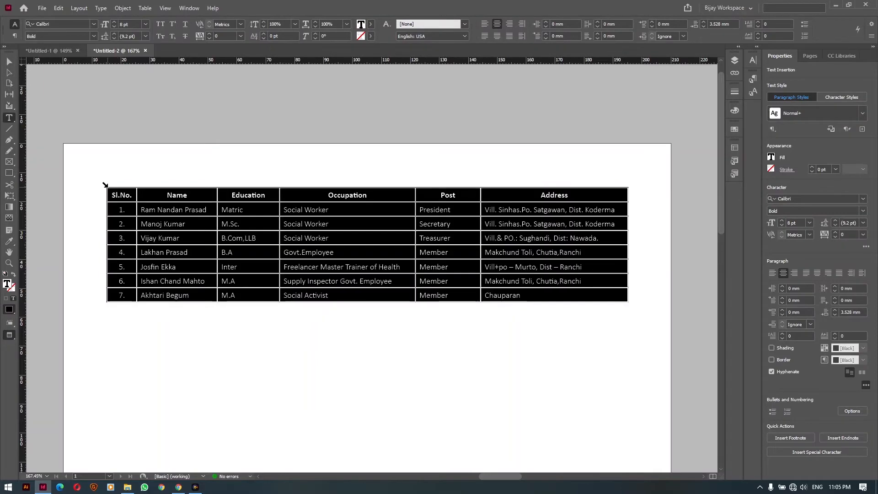
pyautogui.click(59, 7)
pyautogui.click(71, 52)
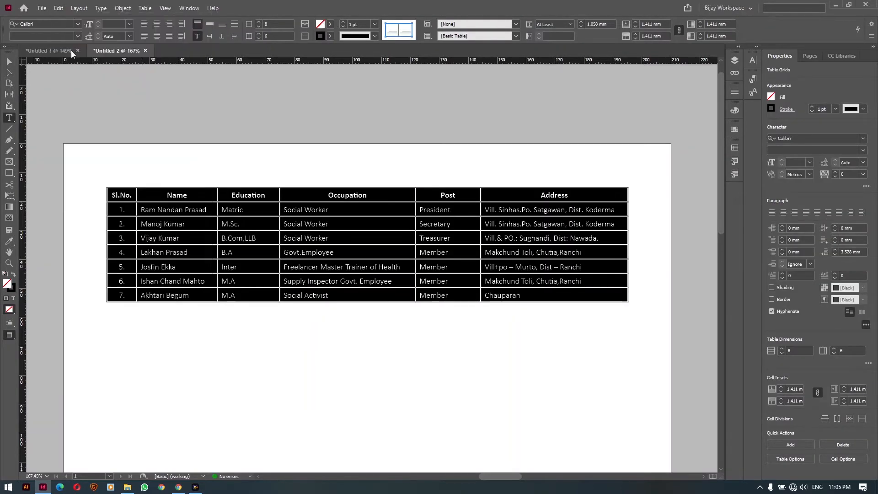
# Paste a duplicate of the table directly below the original and select the copy
pyautogui.click(610, 316)
pyautogui.press('Return')
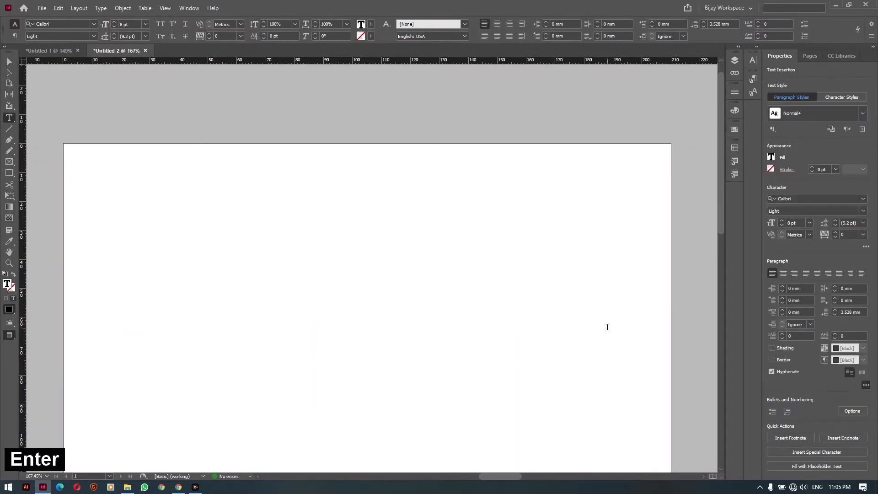
pyautogui.hotkey('ctrl', 'z')
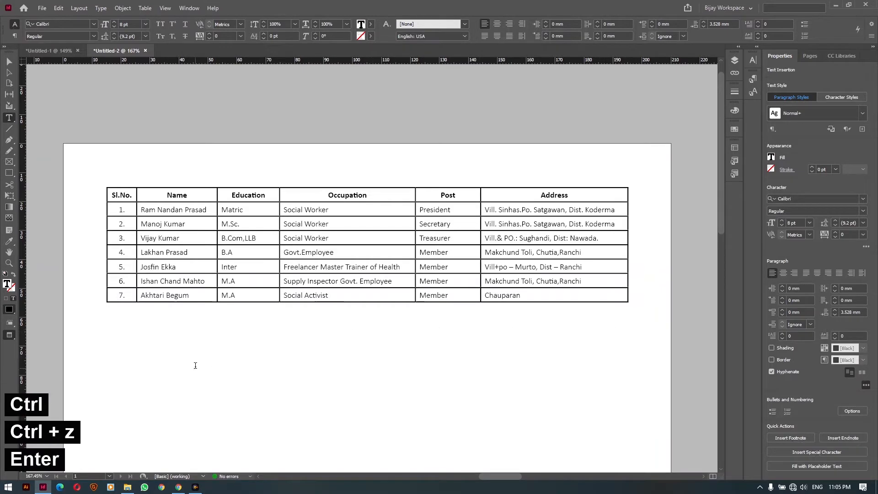
pyautogui.hotkey('ctrl', 'v')
pyautogui.scroll(-2, 203, 362)
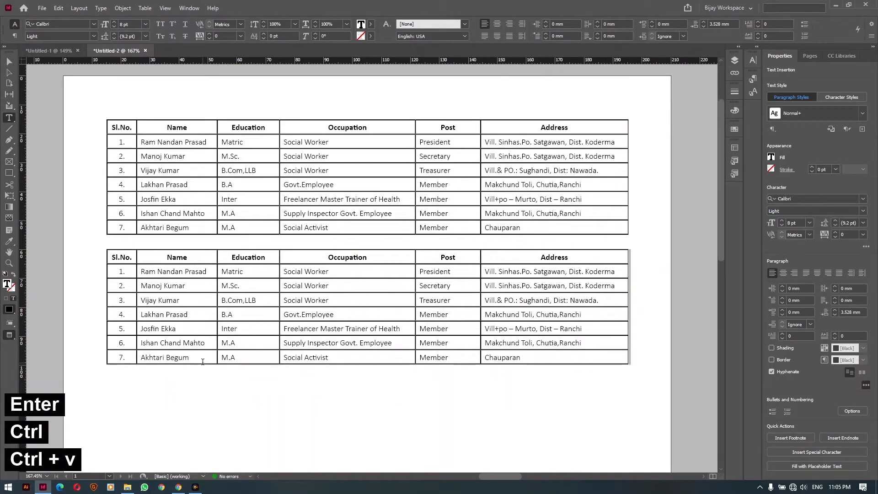
pyautogui.click(108, 250)
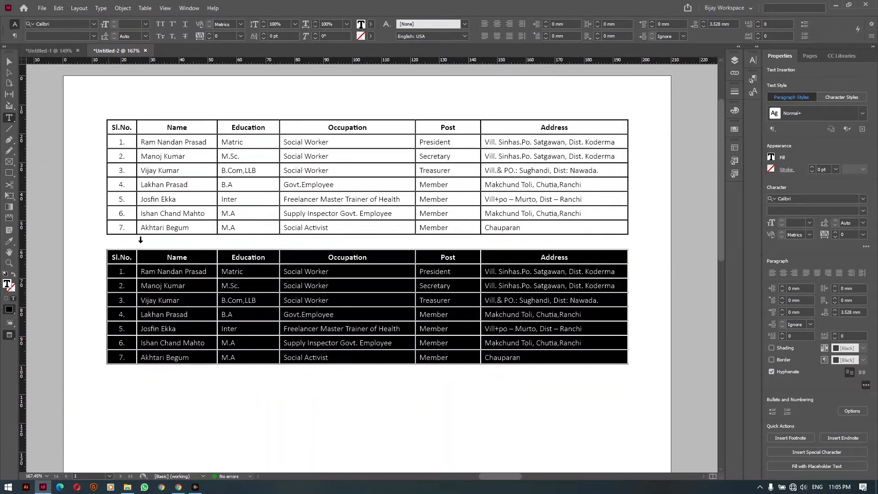
pyautogui.click(145, 9)
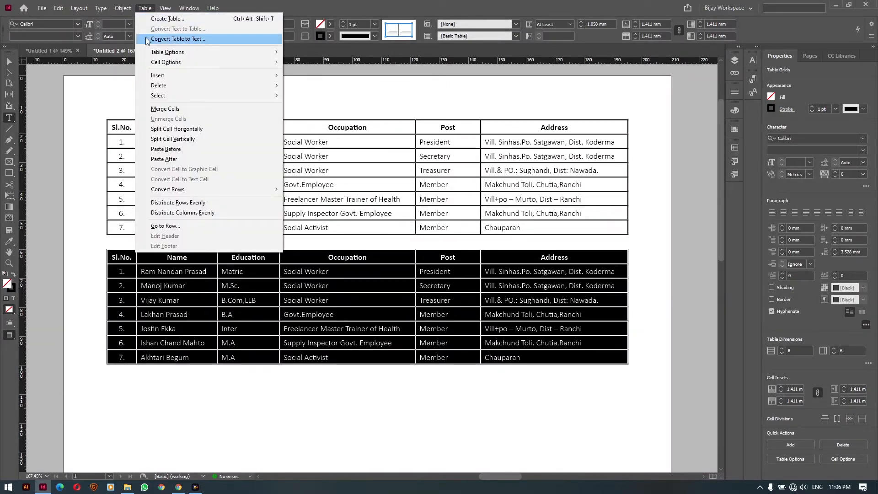
# Convert the pasted table copy back to text using Tab and Paragraph separators
pyautogui.click(192, 39)
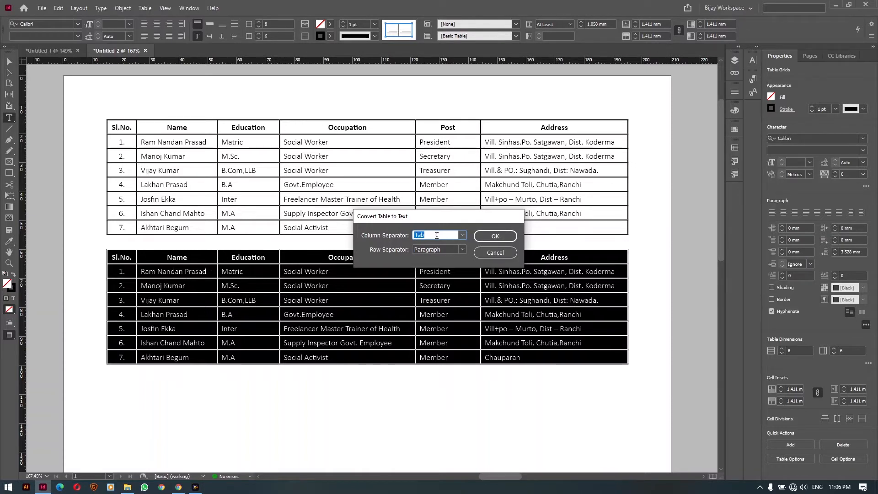
pyautogui.click(495, 236)
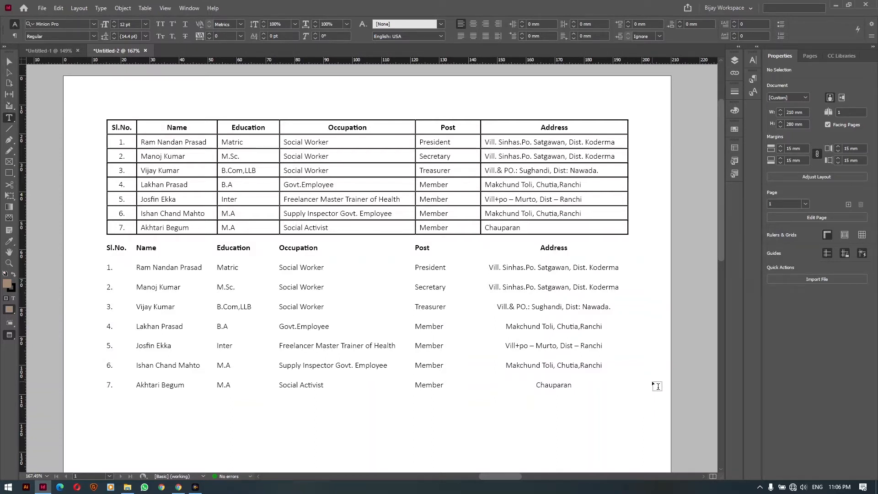
pyautogui.scroll(1, 152, 224)
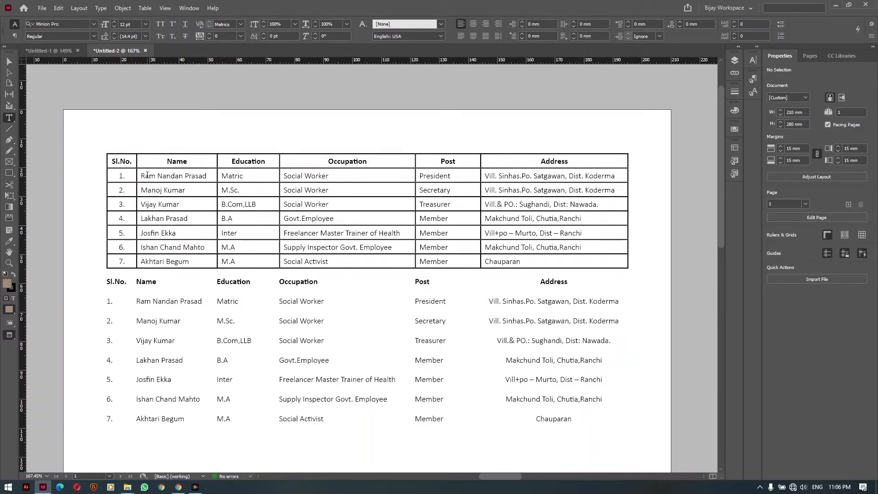
# Delete the plain-text copy of the member list below the table
pyautogui.moveTo(117, 162); pyautogui.dragTo(562, 159)
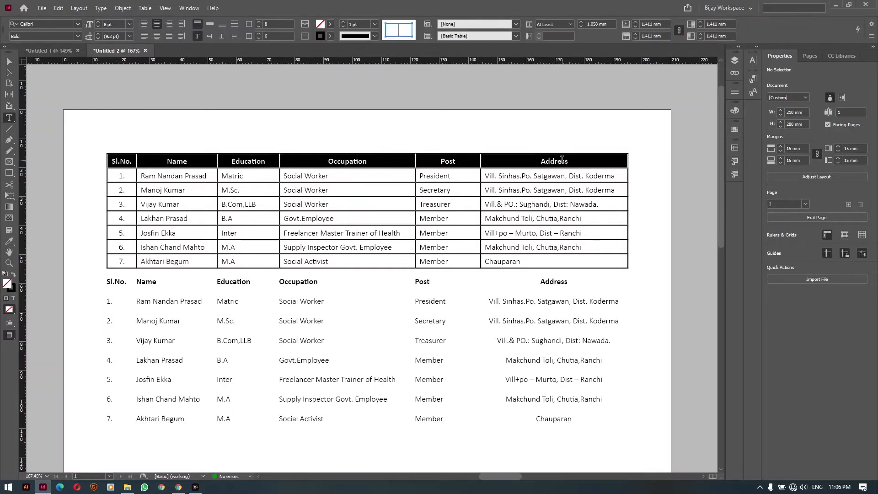
pyautogui.click(9, 72)
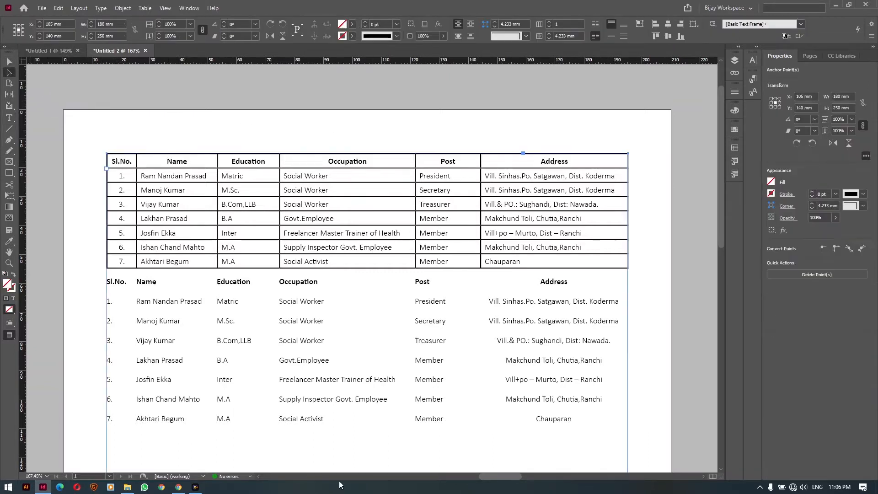
pyautogui.press('t')
pyautogui.moveTo(594, 426); pyautogui.dragTo(80, 285)
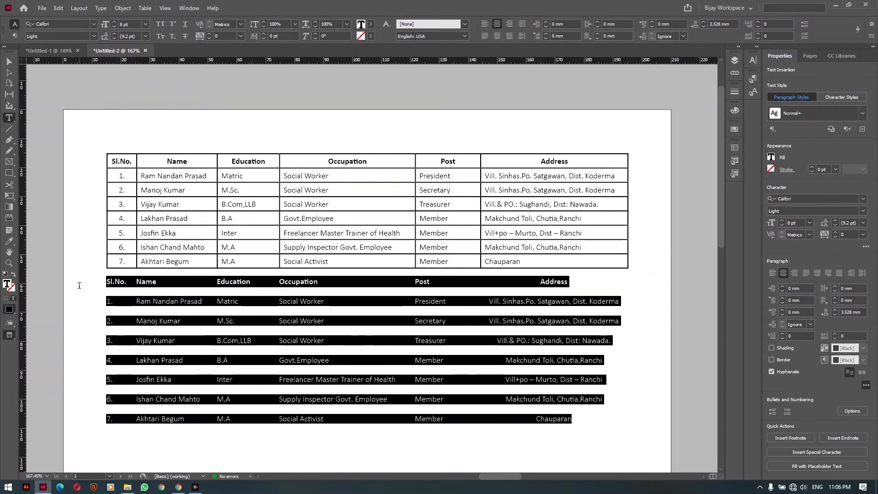
pyautogui.press('Delete')
pyautogui.press('BackSpace')
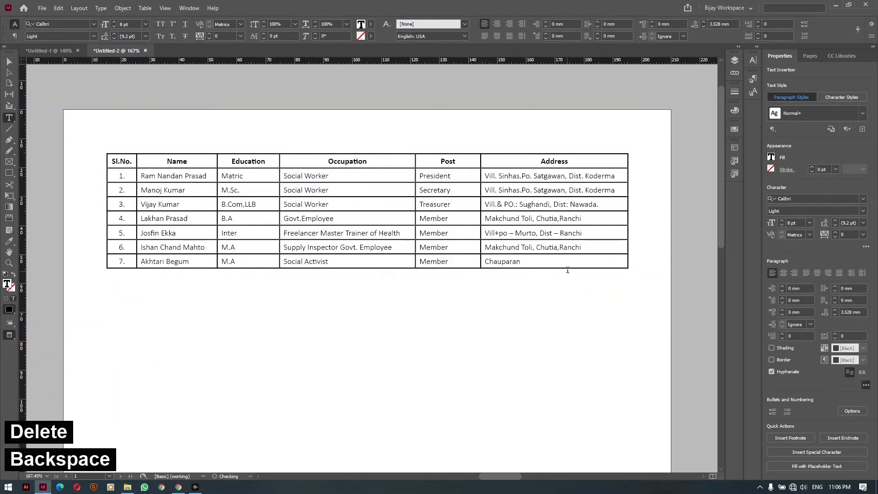
# Copy member rows 1–7, add an empty row after member 7, and recopy the seven rows
pyautogui.moveTo(561, 265); pyautogui.dragTo(125, 179)
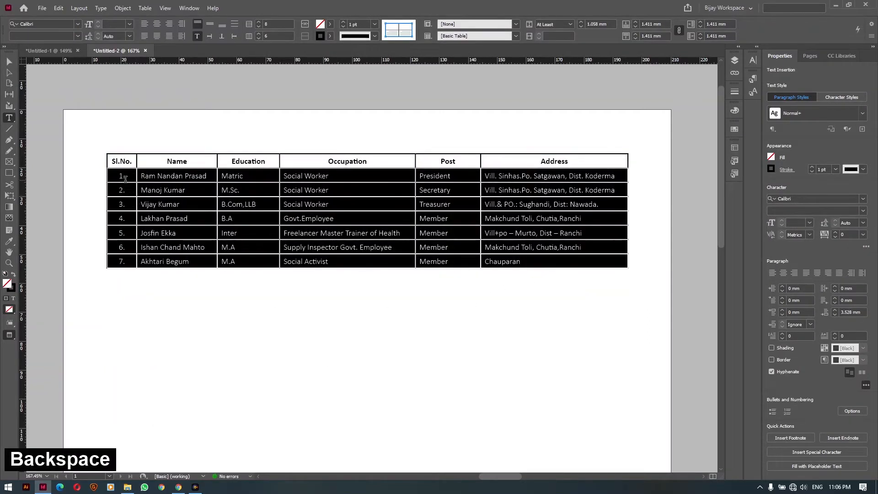
pyautogui.hotkey('ctrl', 'c')
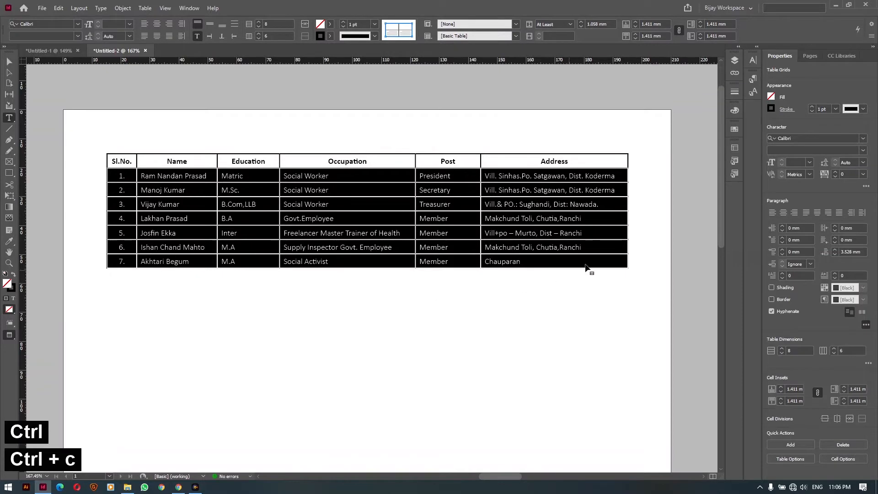
pyautogui.click(624, 261)
pyautogui.press('Tab')
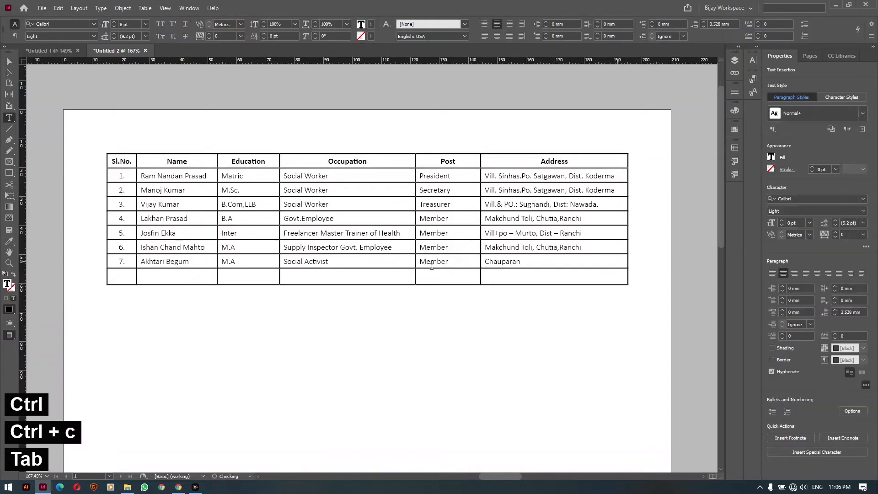
pyautogui.click(108, 282)
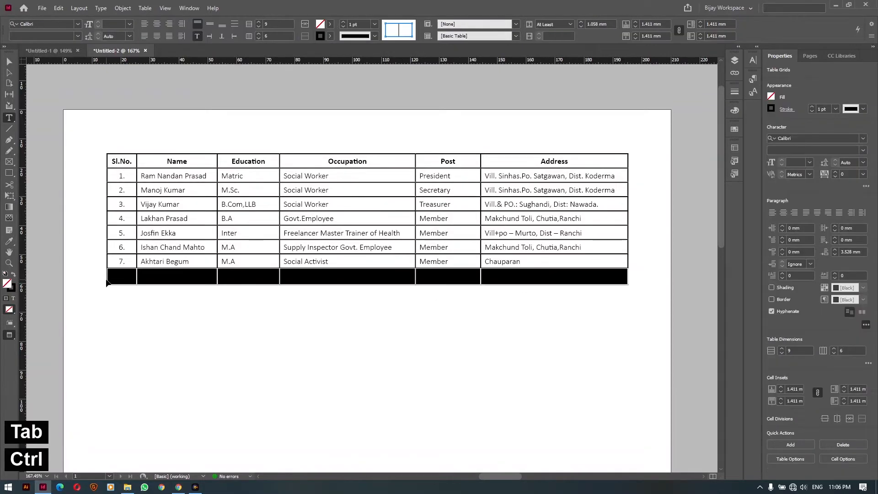
pyautogui.hotkey('ctrl', 'v')
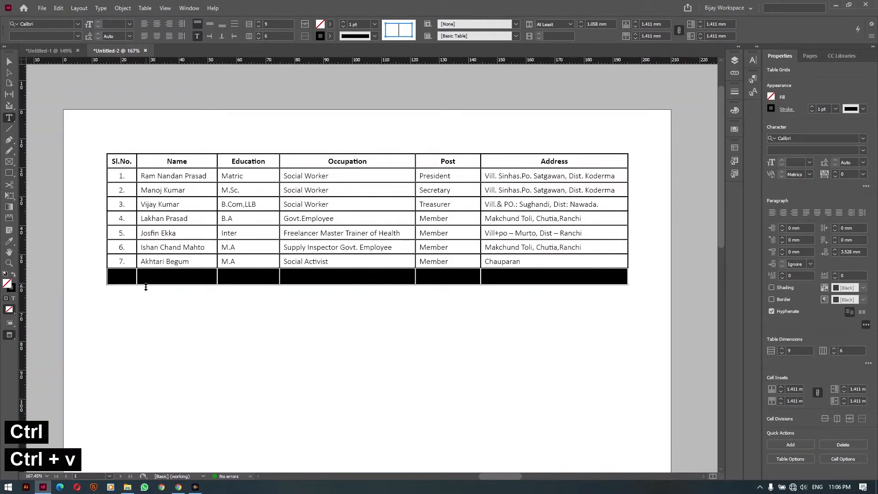
pyautogui.moveTo(118, 175); pyautogui.dragTo(596, 270)
pyautogui.hotkey('ctrl', 'c')
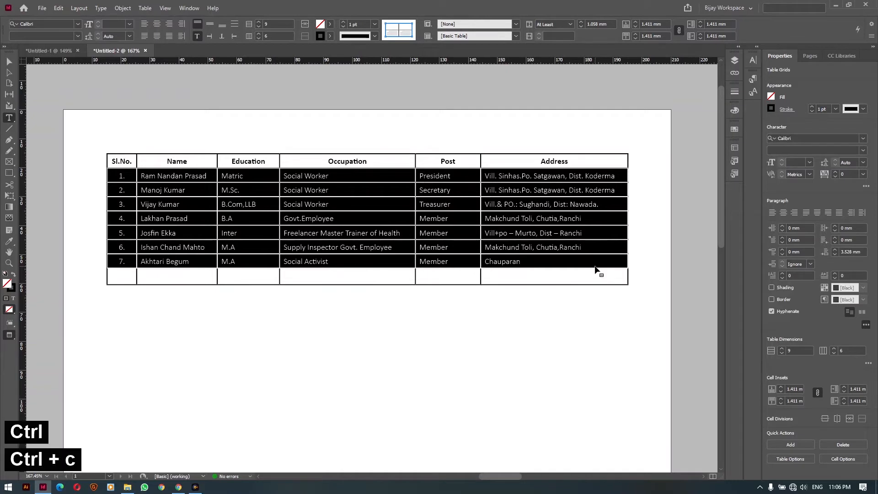
pyautogui.click(117, 275)
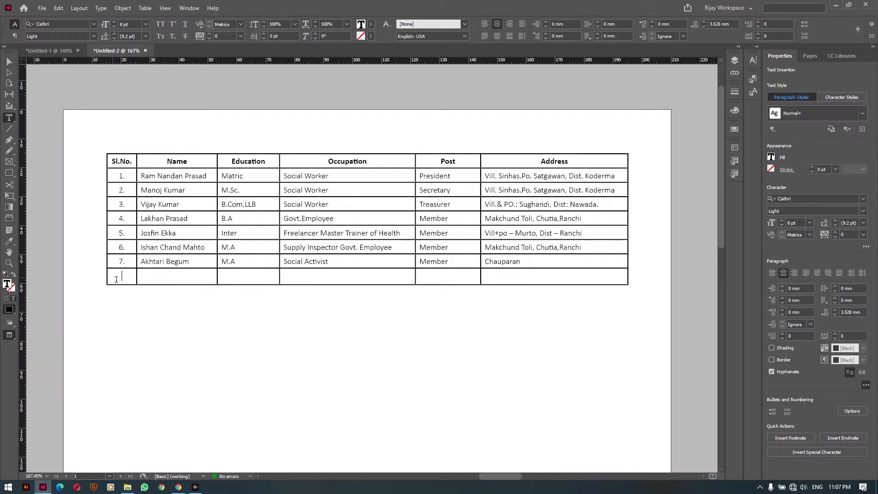
# Insert six more empty rows below the new last row
pyautogui.click(144, 8)
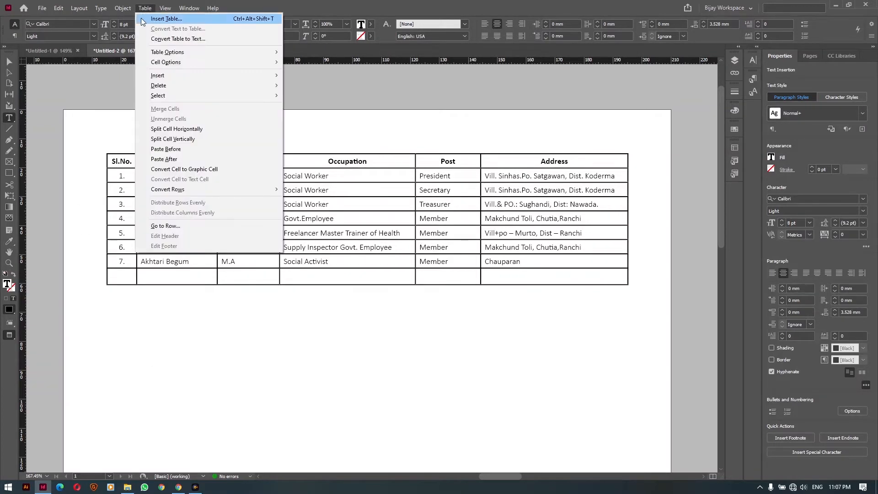
pyautogui.moveTo(169, 75)
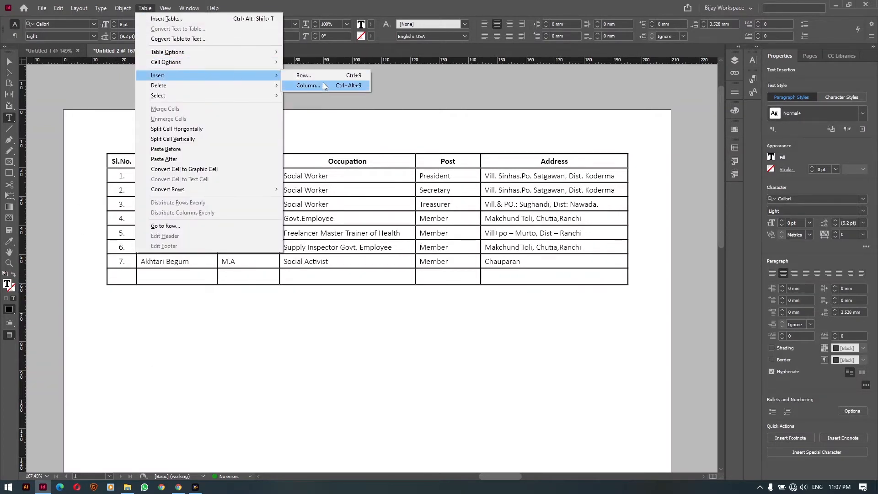
pyautogui.click(307, 75)
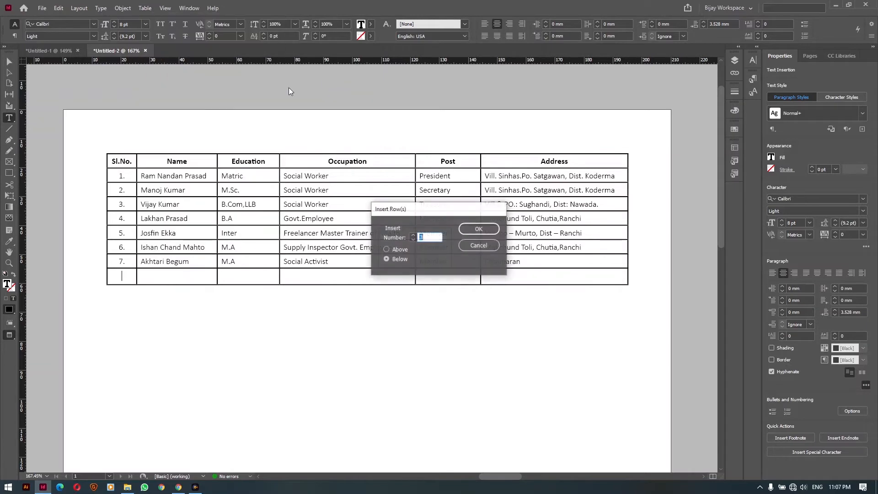
pyautogui.click(413, 235)
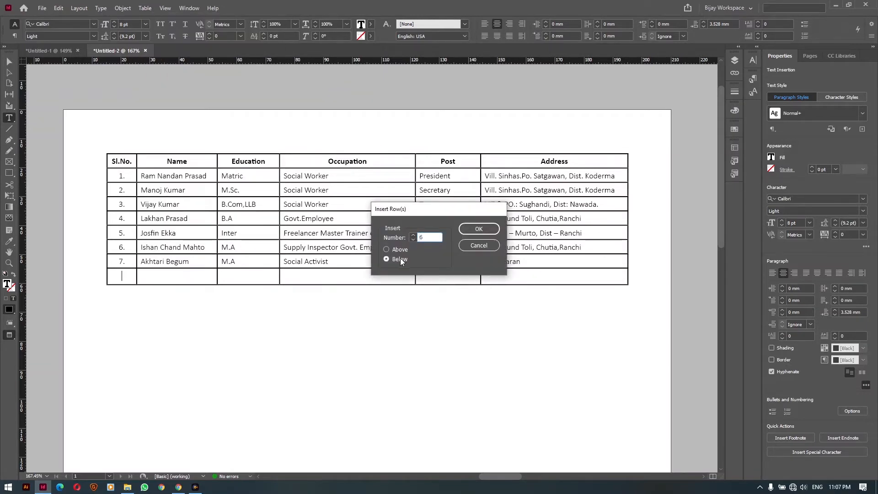
pyautogui.click(479, 229)
# Paste the copied seven member rows into the seven empty rows
pyautogui.moveTo(132, 207); pyautogui.dragTo(634, 314)
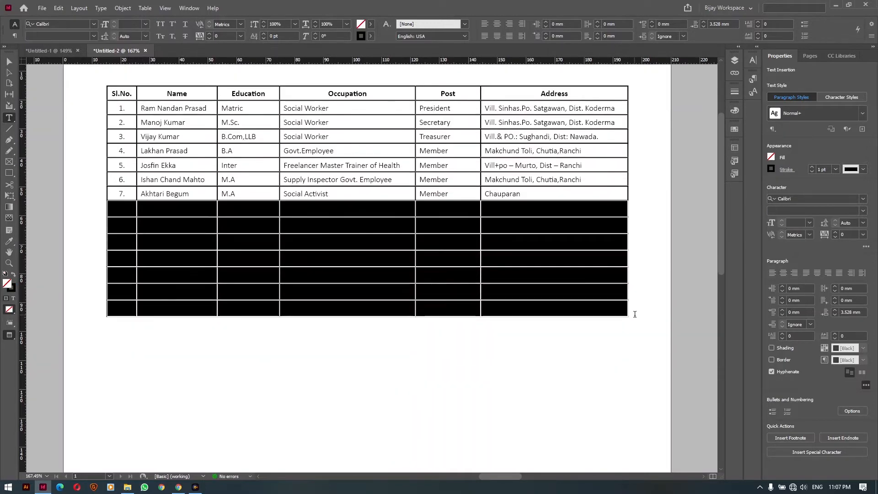
pyautogui.hotkey('ctrl', 'v')
pyautogui.click(68, 229)
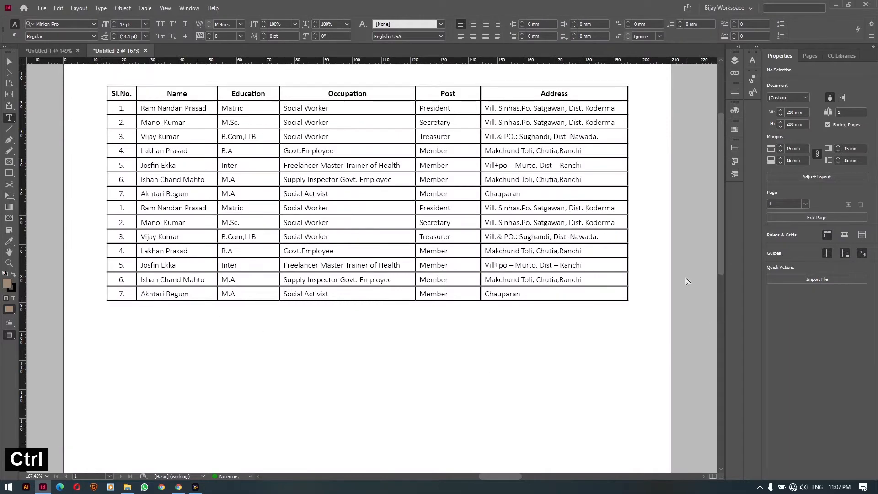
# Select all 14 data rows of the member table and copy them
pyautogui.press('v')
pyautogui.click(364, 309)
pyautogui.scroll(-1, 367, 320)
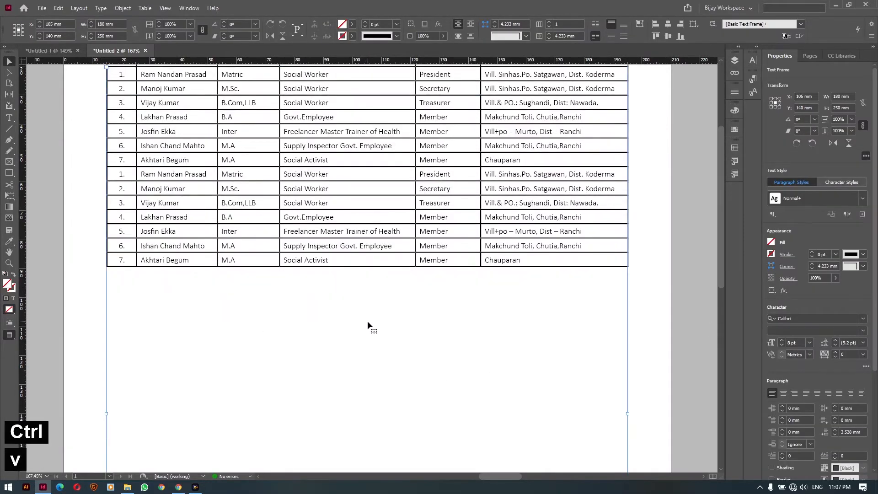
pyautogui.scroll(2, 274, 297)
pyautogui.press('t')
pyautogui.moveTo(120, 142); pyautogui.dragTo(595, 316)
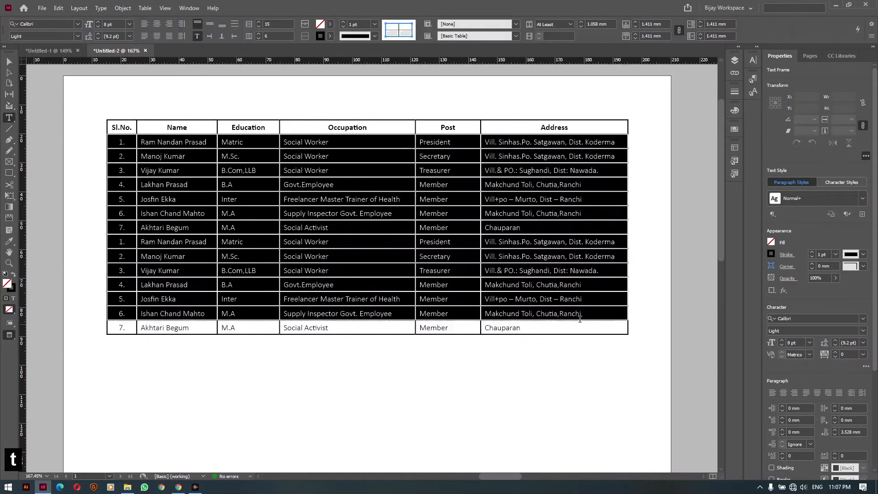
pyautogui.keyDown('shift'); pyautogui.click(594, 322); pyautogui.keyUp('shift')
pyautogui.hotkey('ctrl', 'c')
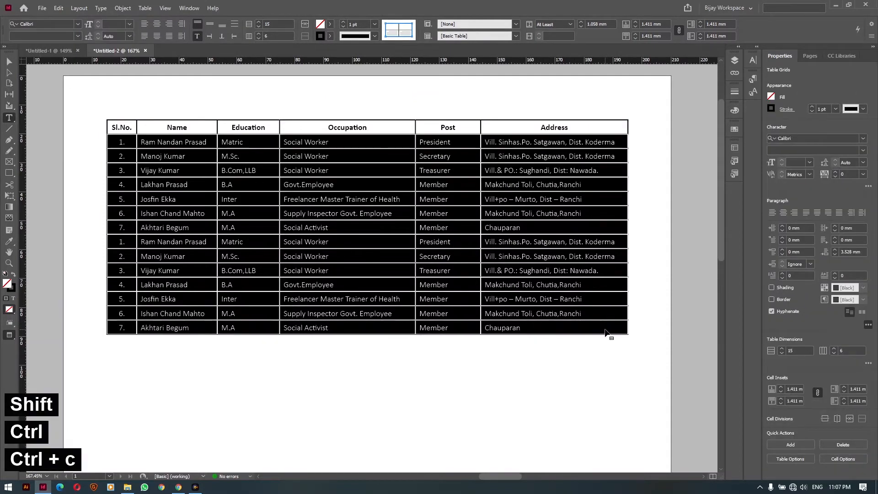
# Insert 14 empty rows below the last row and paste the copied members into them
pyautogui.click(606, 328)
pyautogui.hotkey('ctrl', '9')
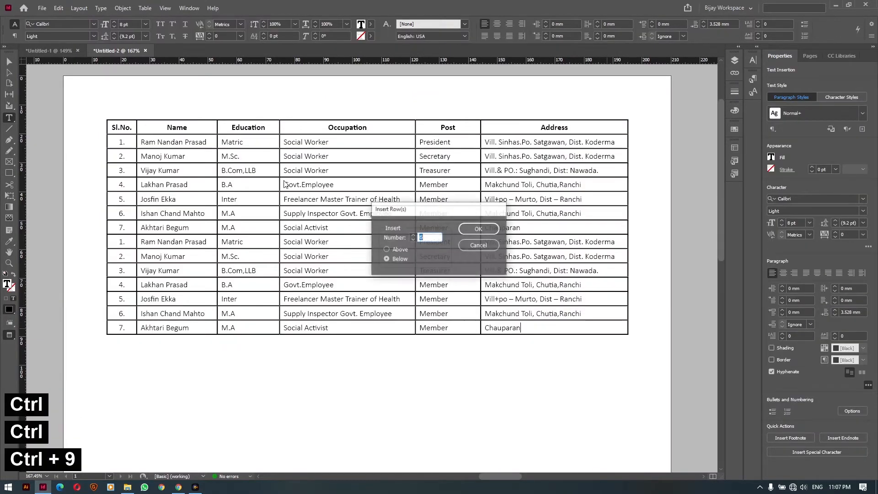
pyautogui.write('14')
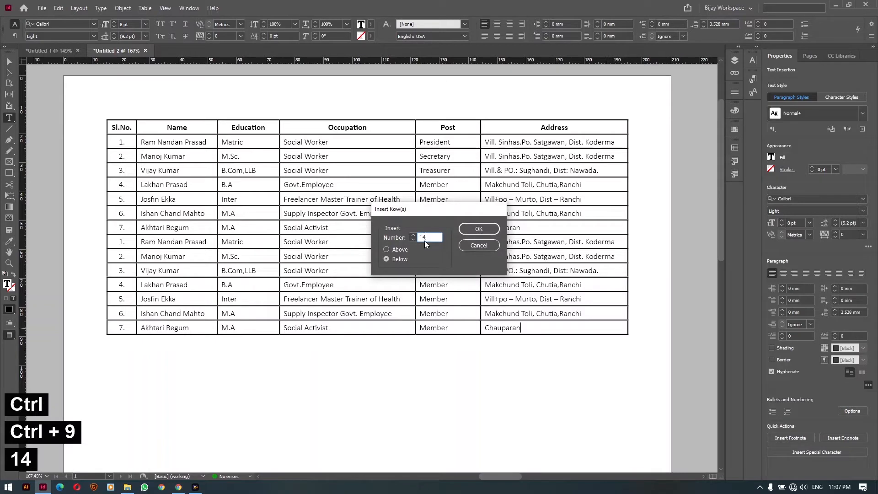
pyautogui.press('Return')
pyautogui.scroll(-3, 210, 240)
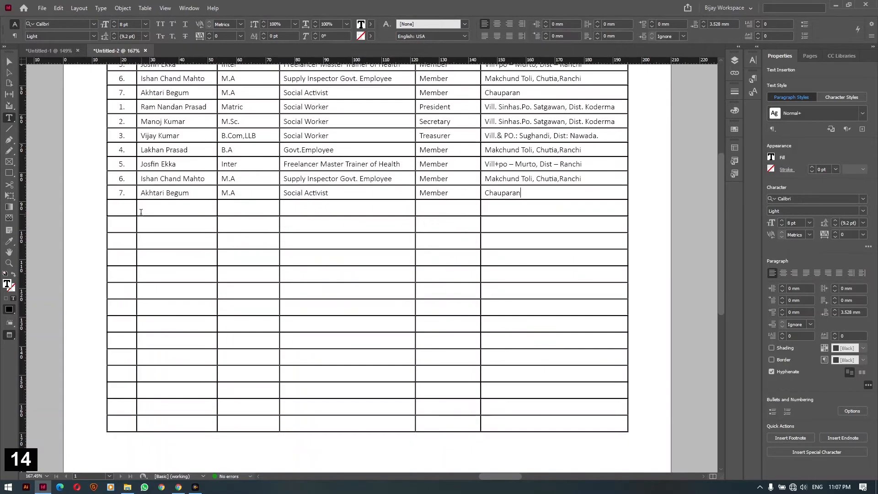
pyautogui.moveTo(141, 212); pyautogui.dragTo(576, 432)
pyautogui.hotkey('ctrl', 'v')
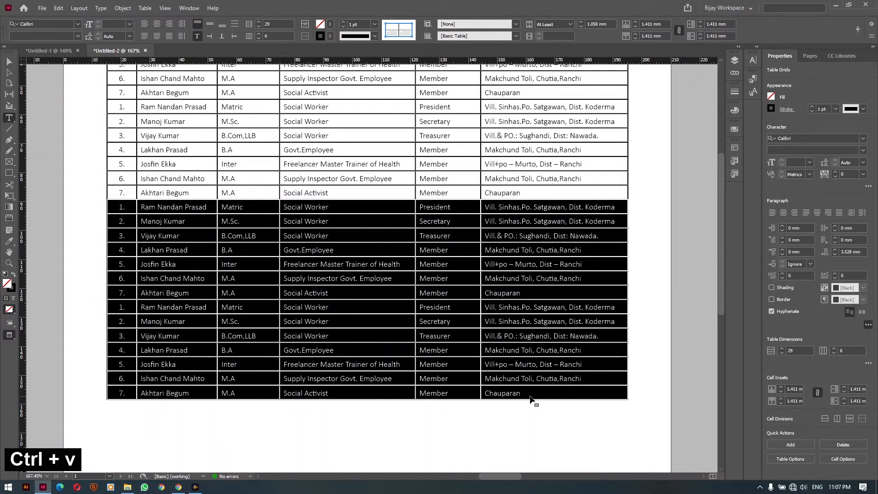
# Deselect the table and zoom out to see the whole page
pyautogui.keyDown('ctrl'); pyautogui.click(657, 305); pyautogui.keyUp('ctrl')
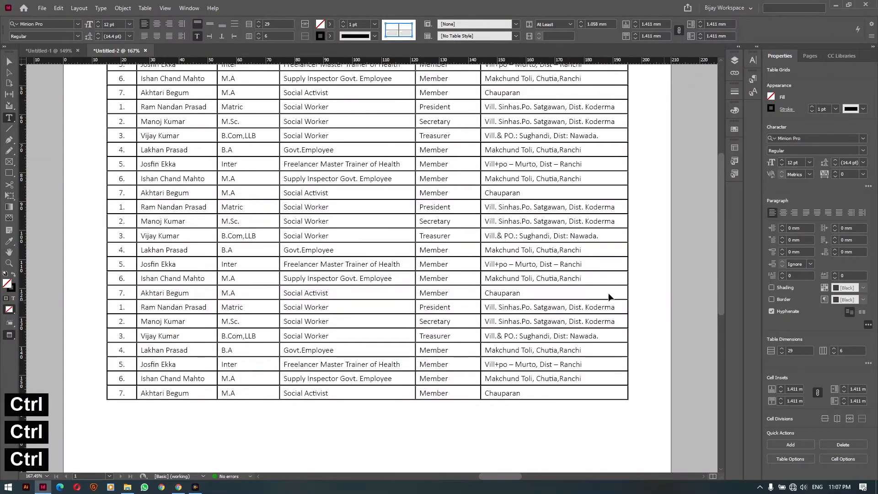
pyautogui.press('v')
pyautogui.keyDown('ctrl'); pyautogui.keyDown('alt'); pyautogui.click(333, 226); pyautogui.keyUp('alt'); pyautogui.keyUp('ctrl')
pyautogui.keyDown('ctrl'); pyautogui.keyDown('alt'); pyautogui.click(379, 244); pyautogui.keyUp('alt'); pyautogui.keyUp('ctrl')
pyautogui.keyDown('ctrl'); pyautogui.keyDown('alt'); pyautogui.click(381, 245); pyautogui.keyUp('alt'); pyautogui.keyUp('ctrl')
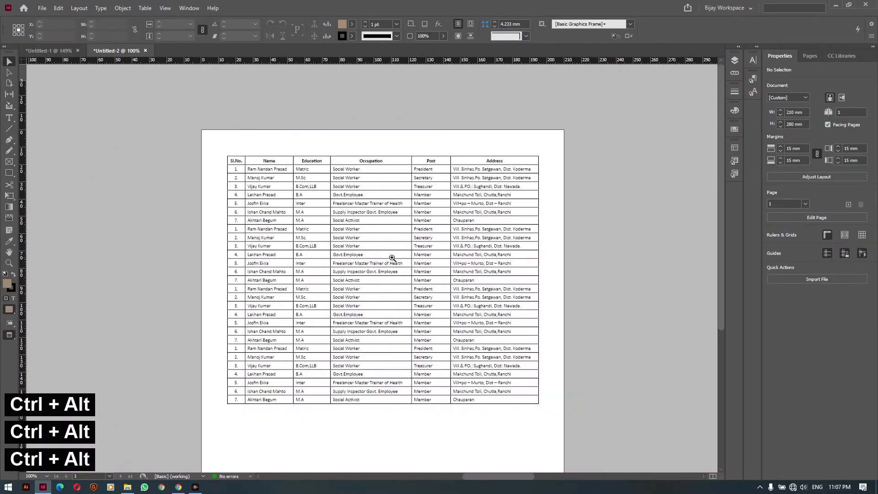
pyautogui.press('v')
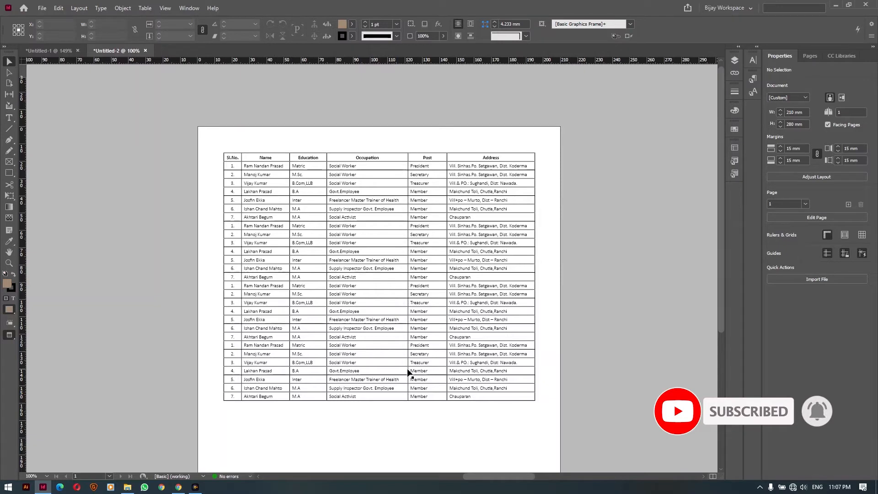
# Shorten the table's text frame to 86 mm tall so the extra rows become overset
pyautogui.click(408, 373)
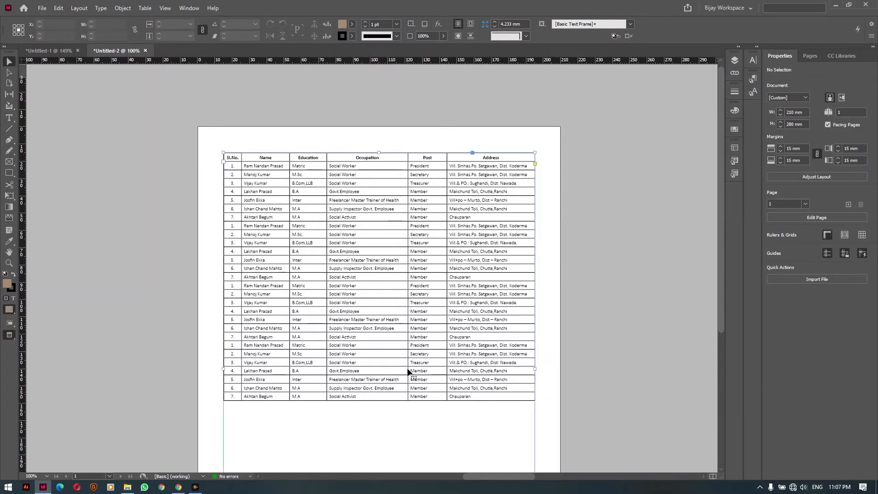
pyautogui.scroll(-3, 407, 372)
pyautogui.scroll(-3, 383, 386)
pyautogui.moveTo(383, 380); pyautogui.dragTo(395, 96)
pyautogui.press('space')
pyautogui.moveTo(395, 137); pyautogui.dragTo(369, 343)
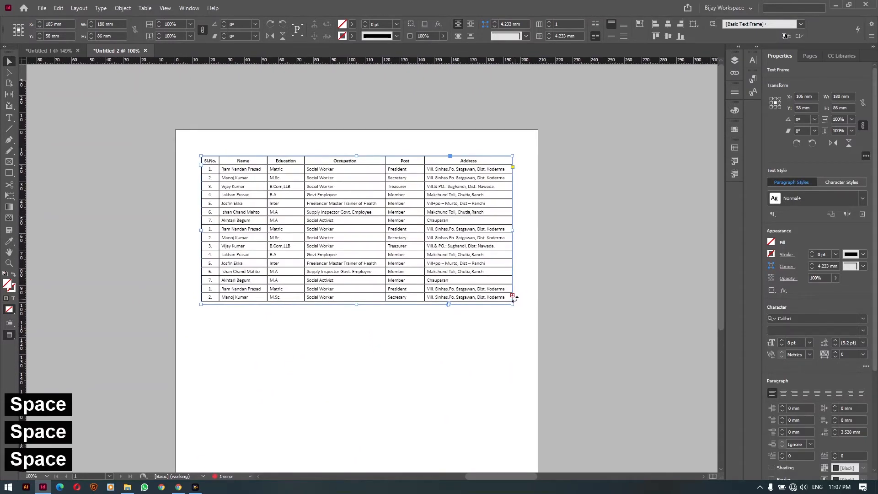
pyautogui.click(511, 320)
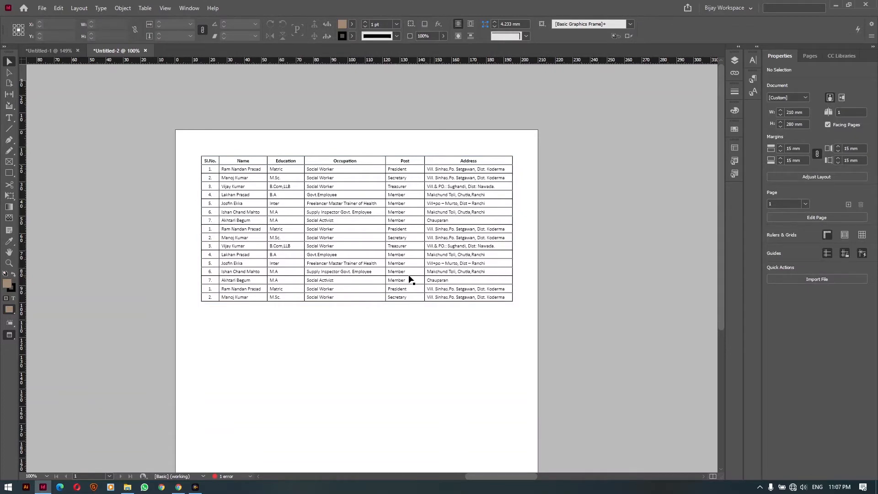
pyautogui.click(234, 204)
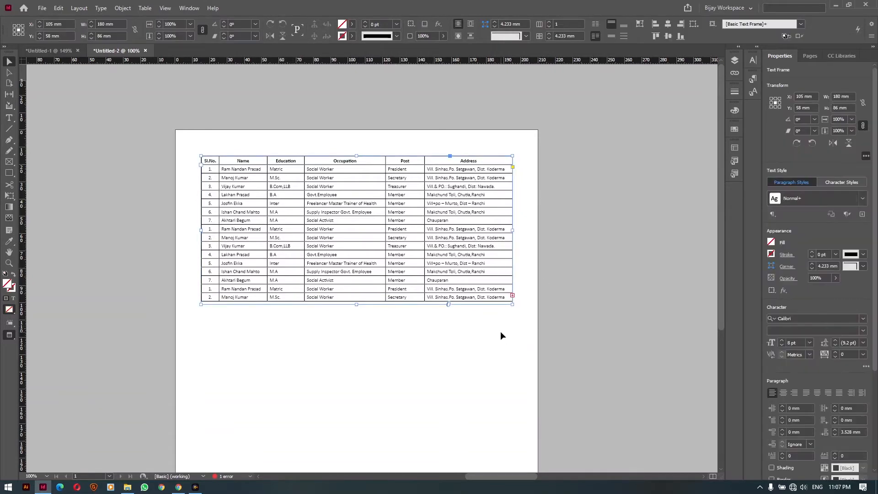
# Add a second page and flow the overset table rows into a new threaded frame there
pyautogui.click(513, 296)
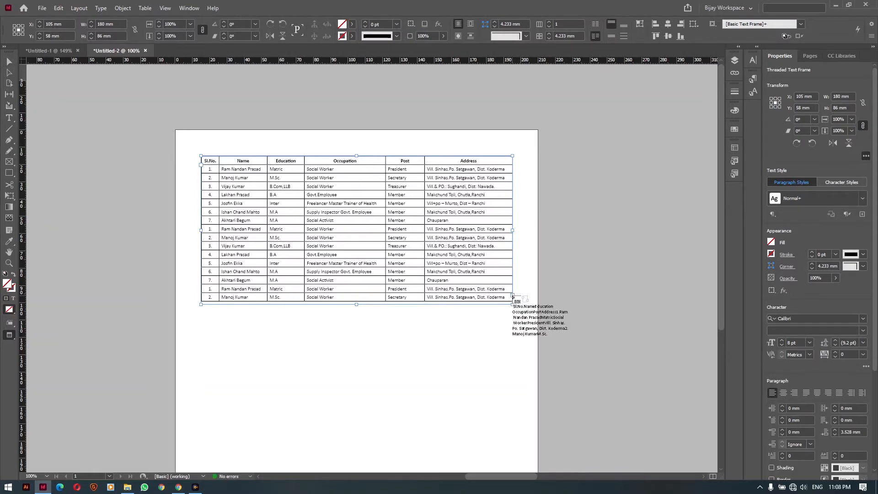
pyautogui.click(113, 74)
pyautogui.click(78, 8)
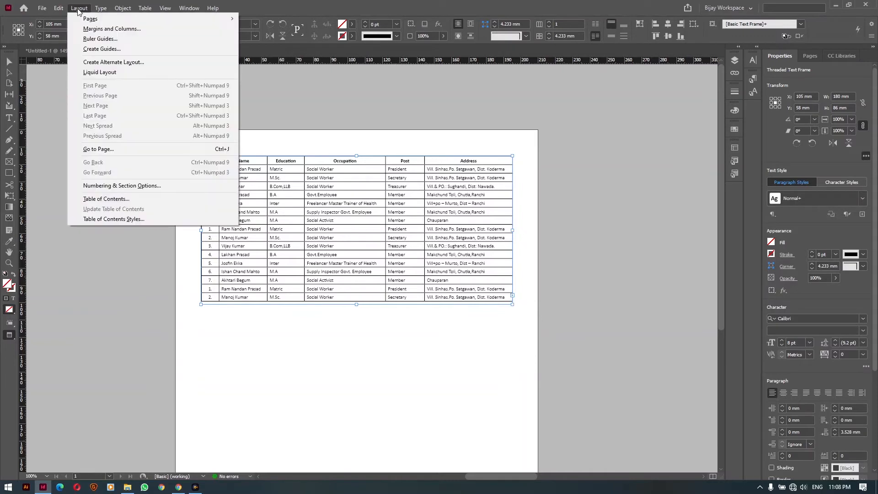
pyautogui.moveTo(84, 20)
pyautogui.click(257, 18)
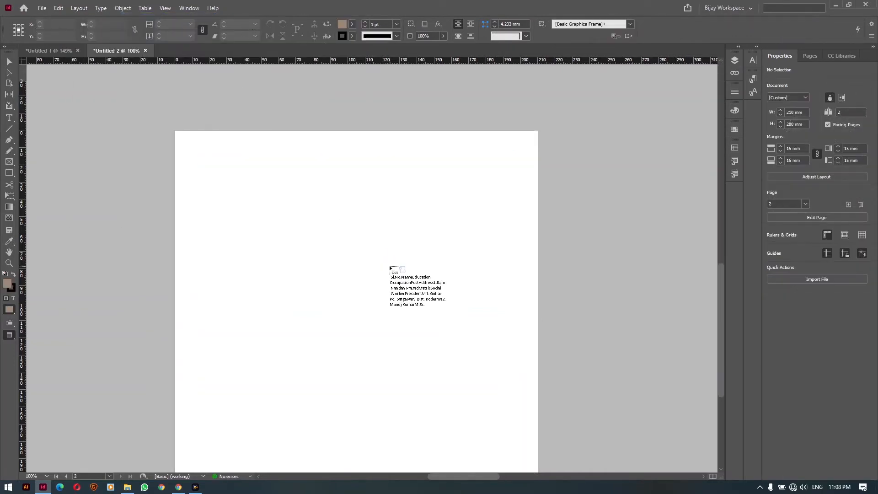
pyautogui.moveTo(198, 156); pyautogui.dragTo(517, 361)
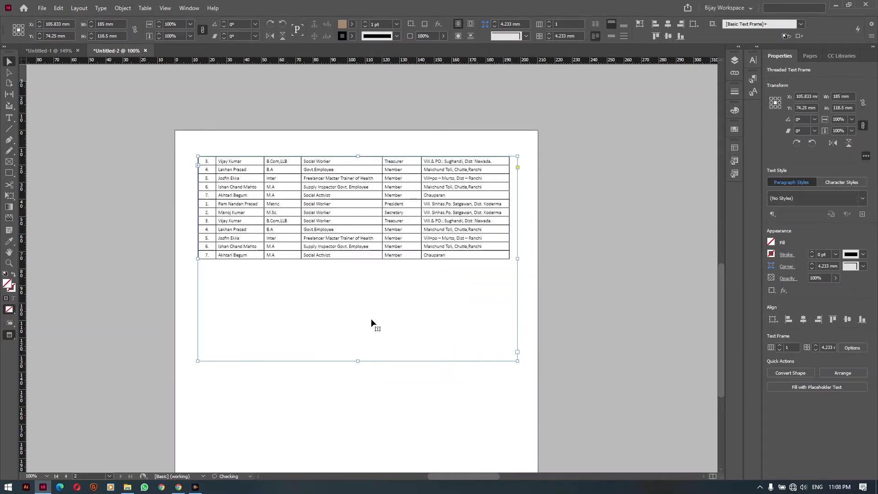
pyautogui.click(569, 277)
# Zoom in on page 1's table, then pan to page 2 and select its threaded frame
pyautogui.scroll(5, 398, 298)
pyautogui.moveTo(598, 192); pyautogui.dragTo(303, 363)
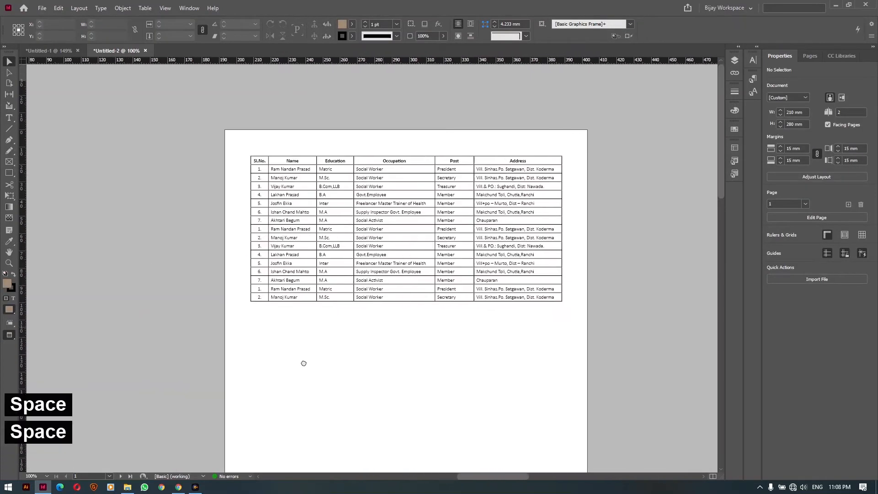
pyautogui.hotkey('ctrl', 'space')
pyautogui.moveTo(196, 108); pyautogui.dragTo(614, 407)
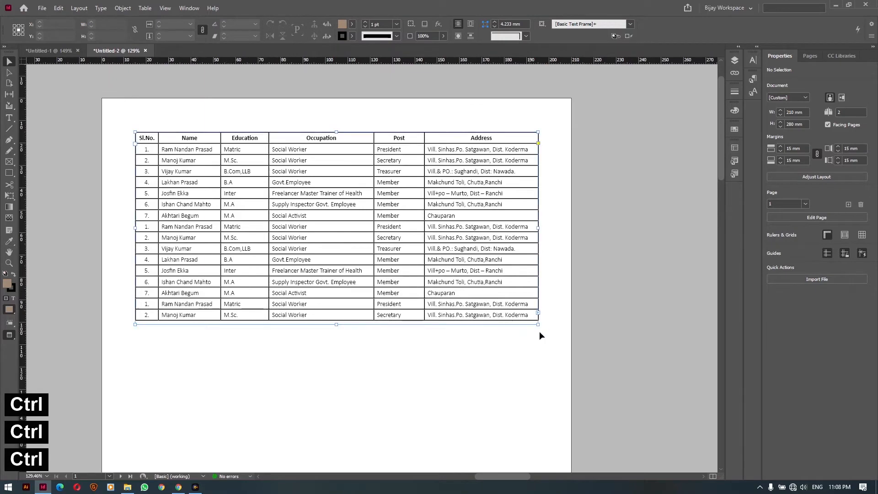
pyautogui.click(537, 317)
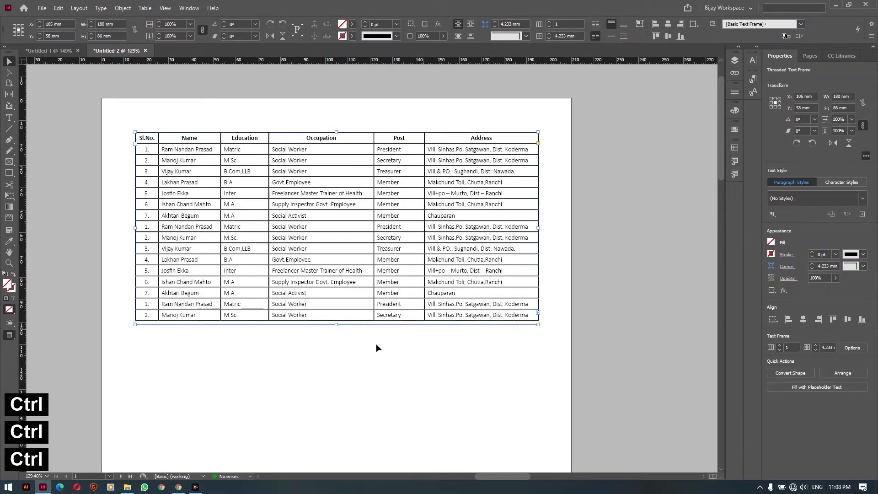
pyautogui.press('space')
pyautogui.moveTo(269, 439); pyautogui.dragTo(610, 62)
pyautogui.moveTo(333, 365); pyautogui.dragTo(502, 116)
pyautogui.moveTo(262, 400); pyautogui.dragTo(294, 293)
pyautogui.click(214, 243)
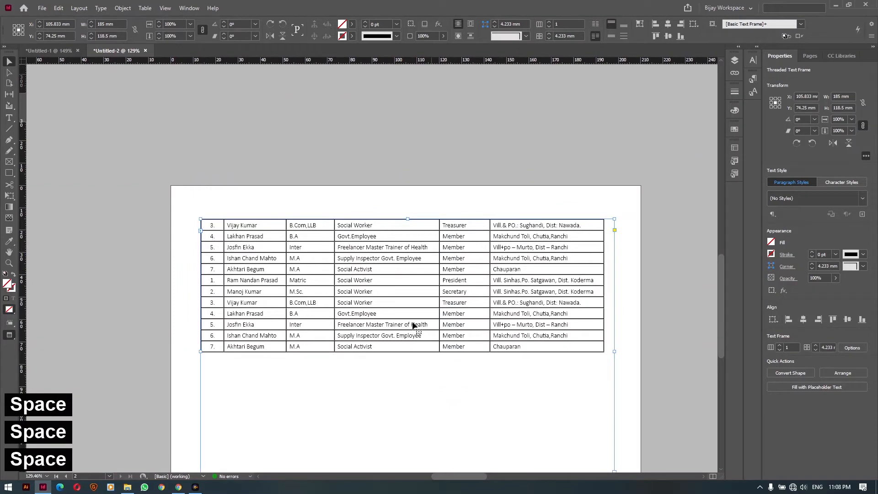
# Pan back and forth between page 1 and page 2 to compare the table's two parts
pyautogui.press('space')
pyautogui.moveTo(471, 186); pyautogui.dragTo(322, 491)
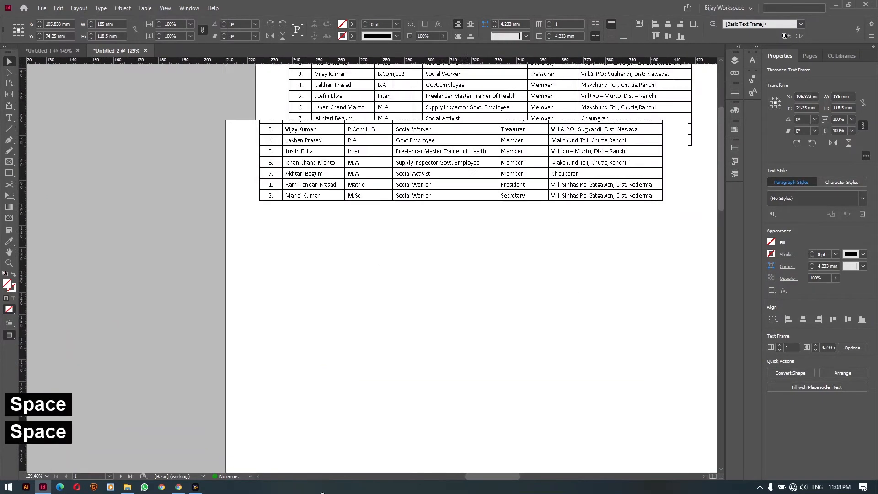
pyautogui.press('space')
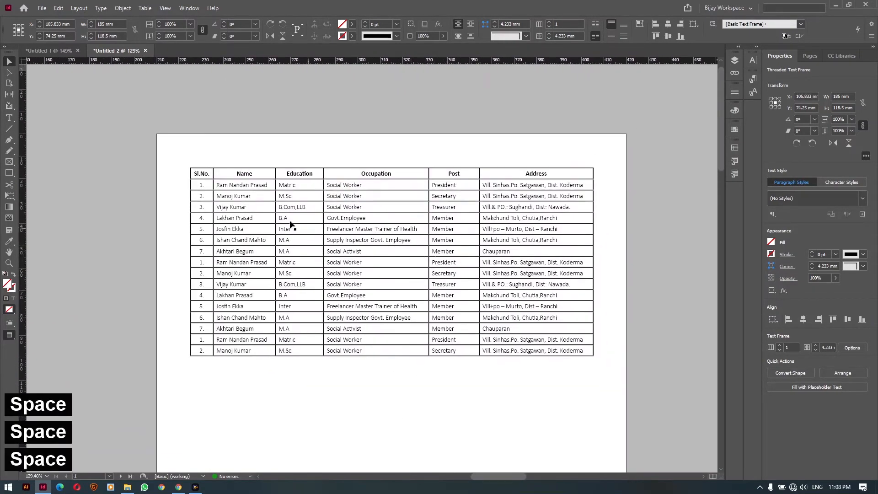
pyautogui.press('space')
pyautogui.moveTo(257, 386); pyautogui.dragTo(649, 41)
pyautogui.moveTo(375, 359); pyautogui.dragTo(449, 92)
pyautogui.moveTo(341, 393); pyautogui.dragTo(303, 222)
pyautogui.press('space')
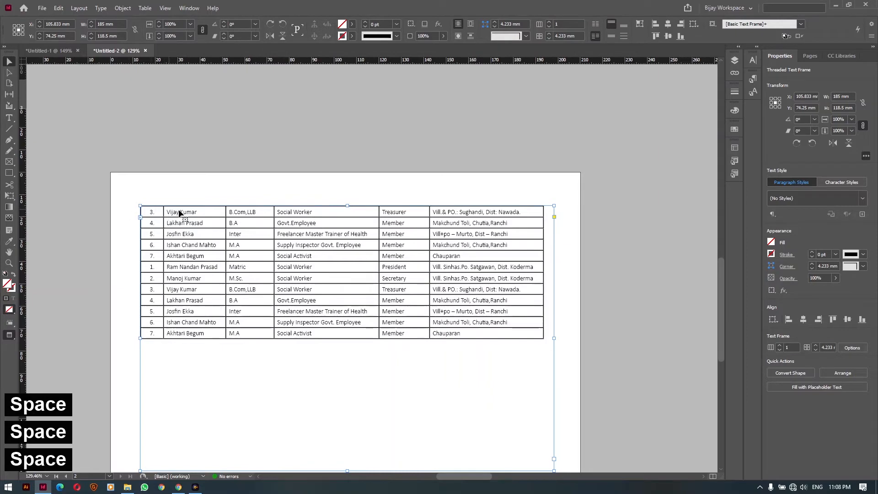
pyautogui.press('space')
pyautogui.moveTo(479, 138); pyautogui.dragTo(242, 450)
pyautogui.moveTo(509, 167); pyautogui.dragTo(352, 439)
pyautogui.moveTo(426, 205); pyautogui.dragTo(388, 415)
pyautogui.moveTo(247, 194); pyautogui.dragTo(233, 195)
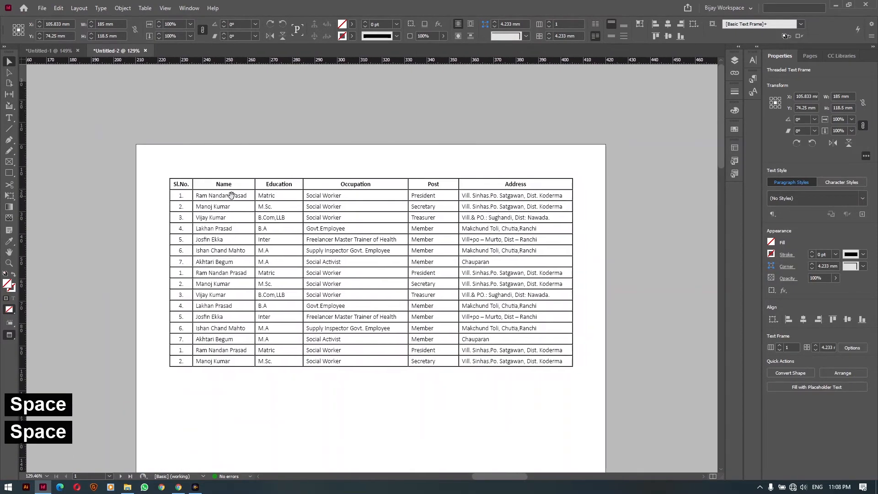
pyautogui.press('space')
pyautogui.click(235, 163)
# Convert the table's first row (Sl.No., Name, Education…) into a header row
pyautogui.press('t')
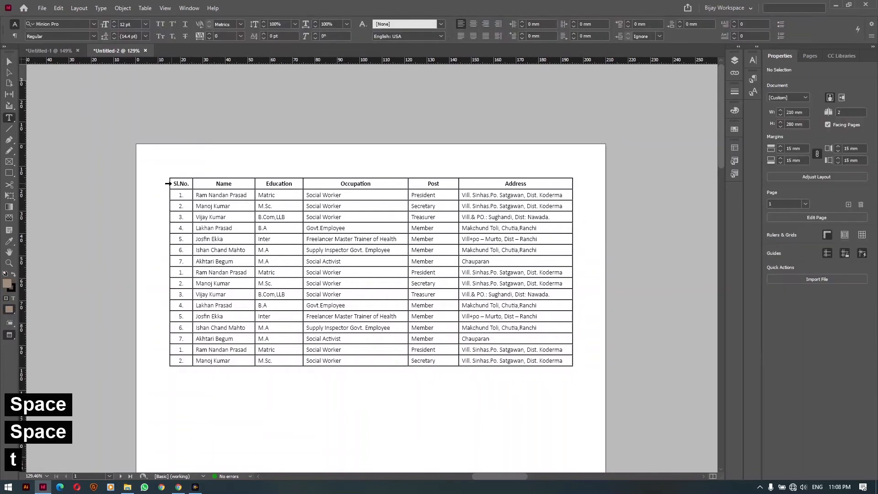
pyautogui.click(170, 183)
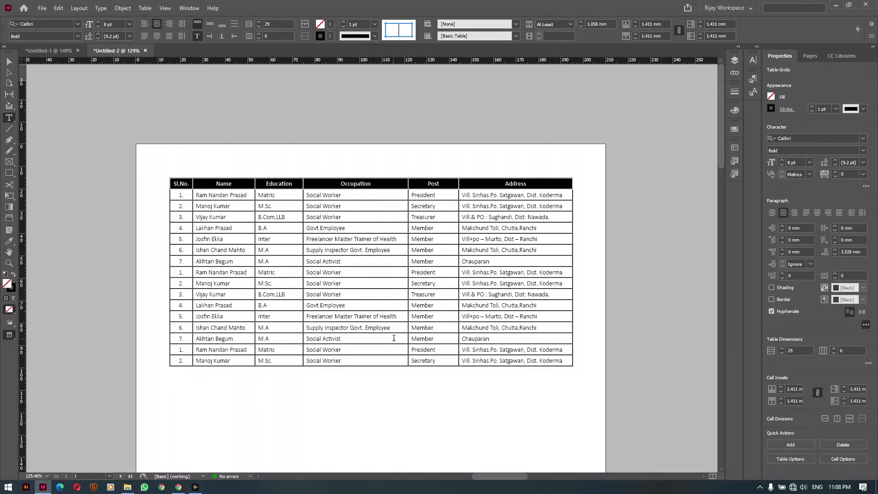
pyautogui.click(146, 8)
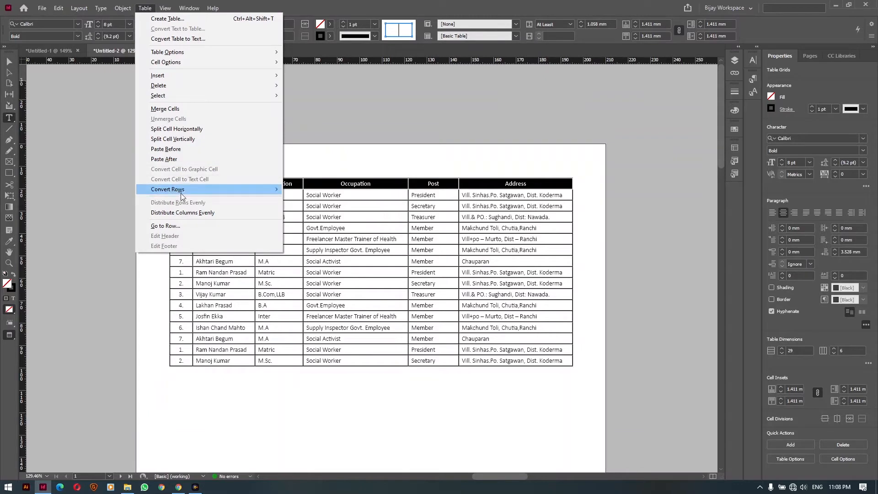
pyautogui.moveTo(183, 195)
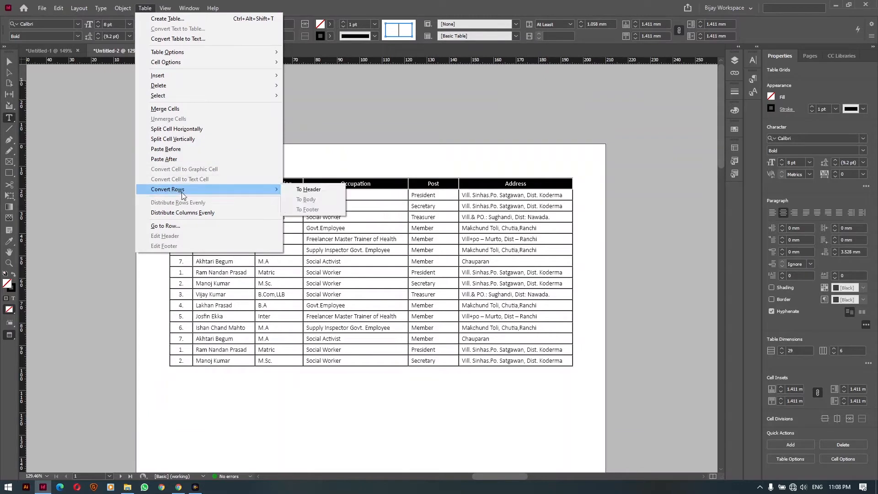
pyautogui.click(310, 190)
pyautogui.click(9, 62)
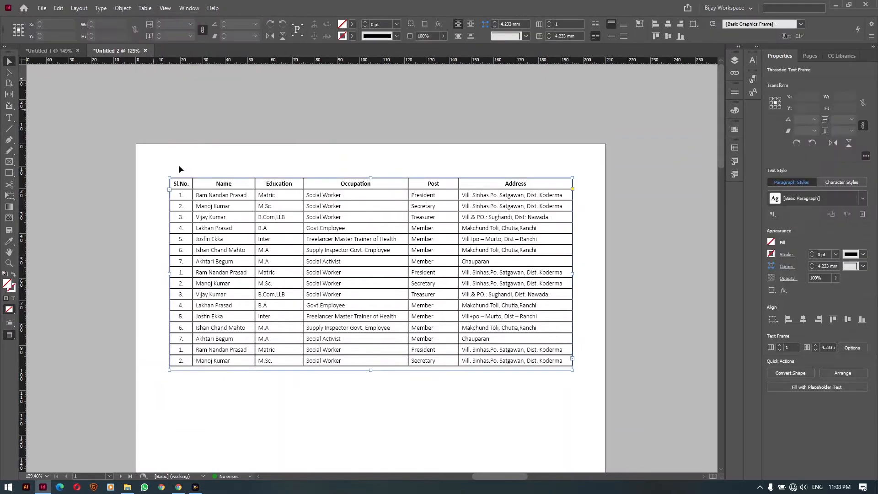
# Shorten page 2's table frame so it holds only about four rows
pyautogui.moveTo(163, 348); pyautogui.dragTo(577, 9)
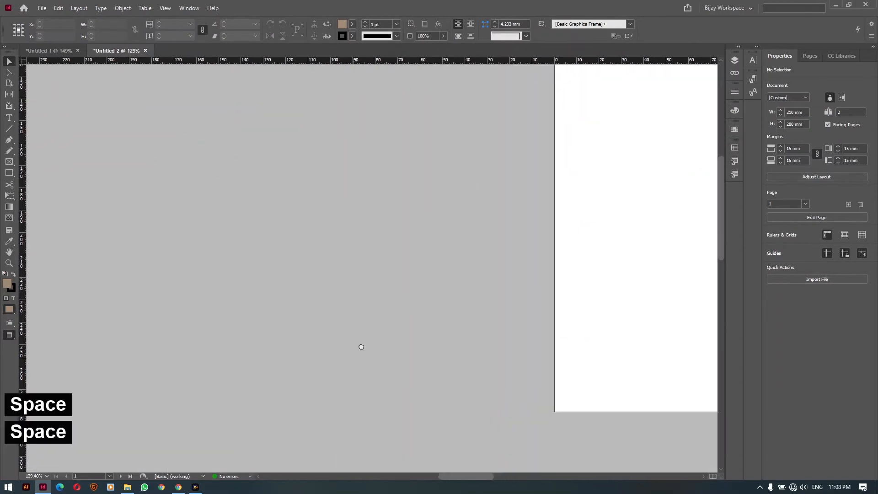
pyautogui.moveTo(361, 344); pyautogui.dragTo(299, 110)
pyautogui.moveTo(260, 384); pyautogui.dragTo(327, 130)
pyautogui.click(304, 276)
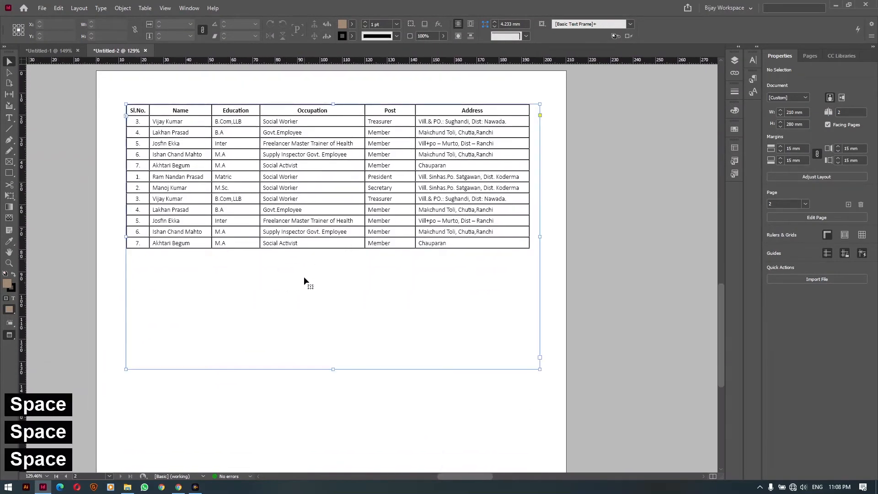
pyautogui.moveTo(334, 371); pyautogui.dragTo(334, 169)
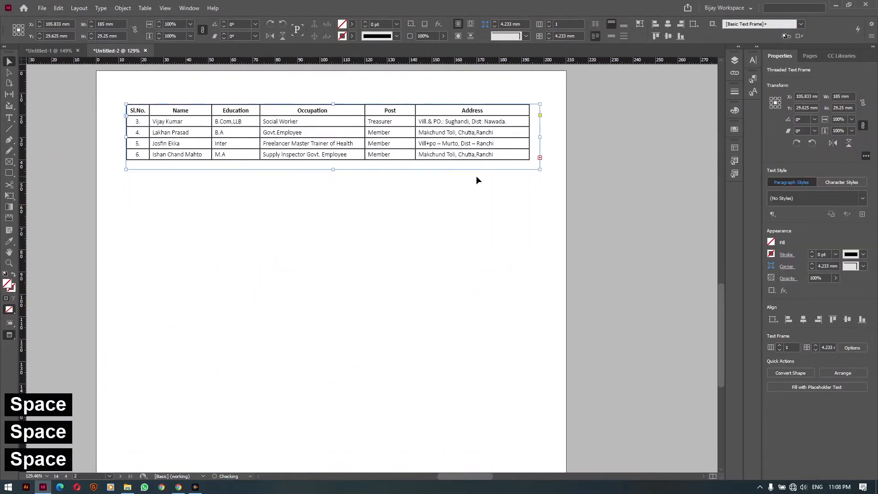
# Flow the remaining overset rows into a new threaded frame lower on page 2
pyautogui.click(540, 159)
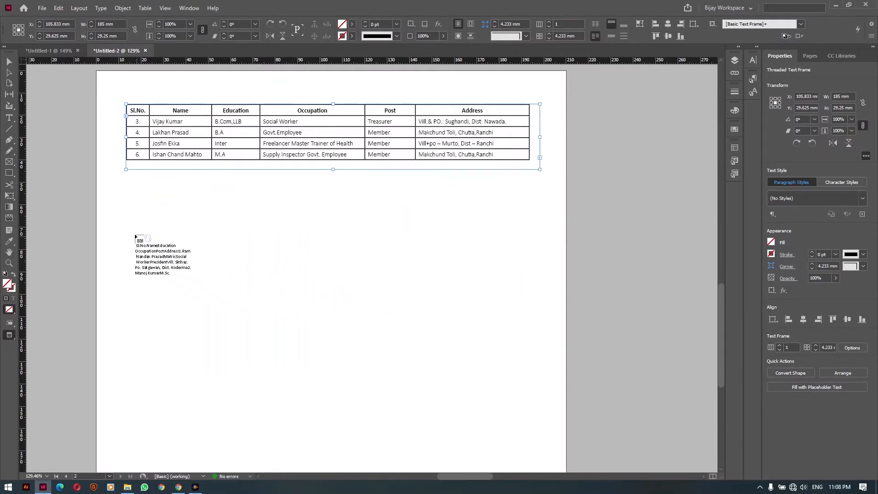
pyautogui.moveTo(128, 215); pyautogui.dragTo(530, 343)
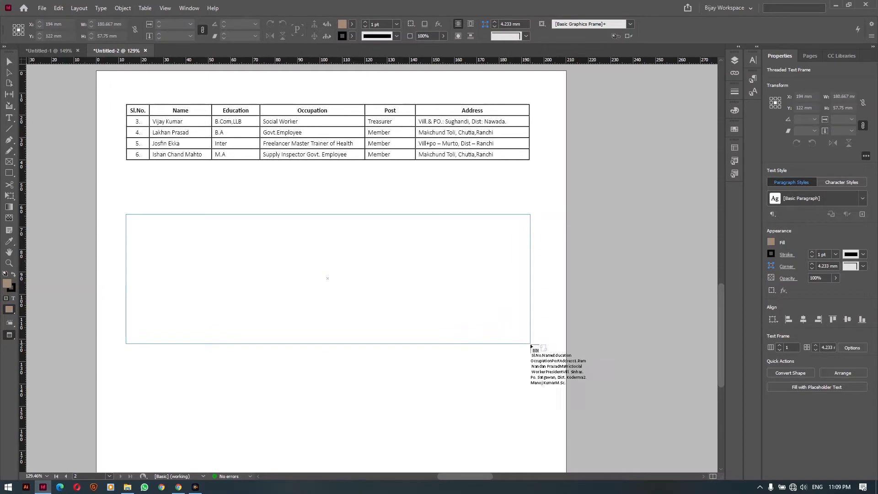
pyautogui.click(443, 402)
pyautogui.click(238, 114)
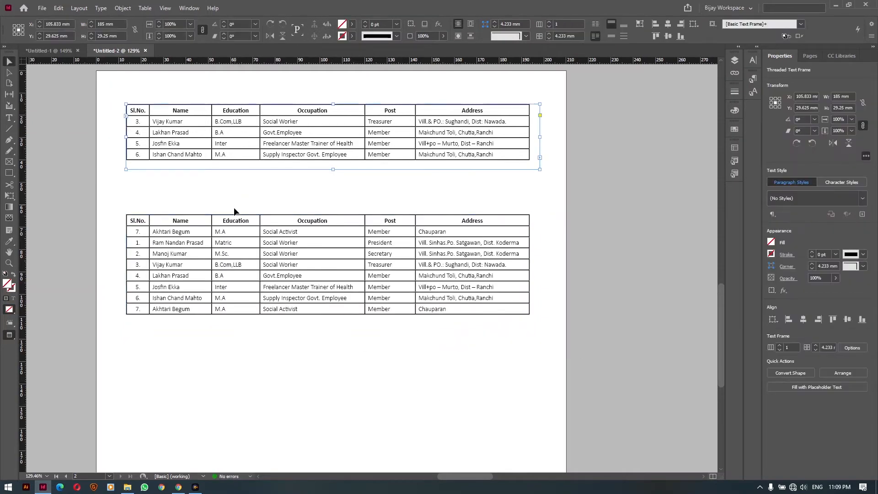
pyautogui.click(230, 237)
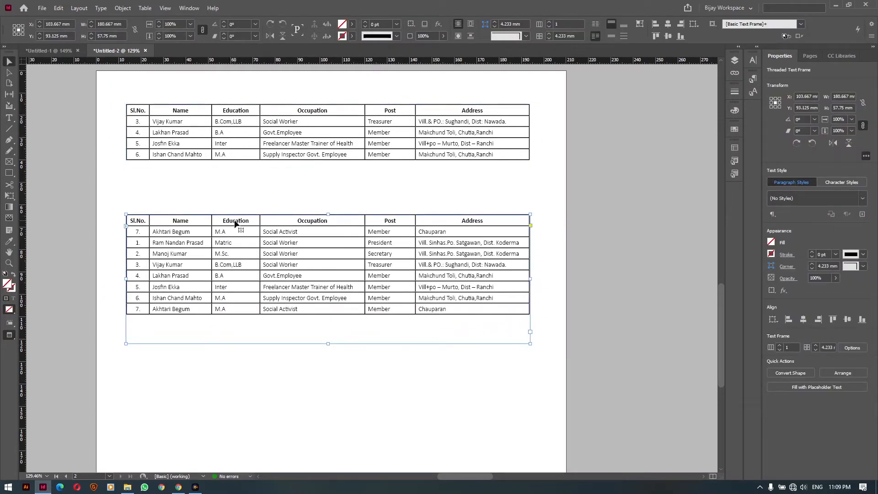
pyautogui.doubleClick(184, 223)
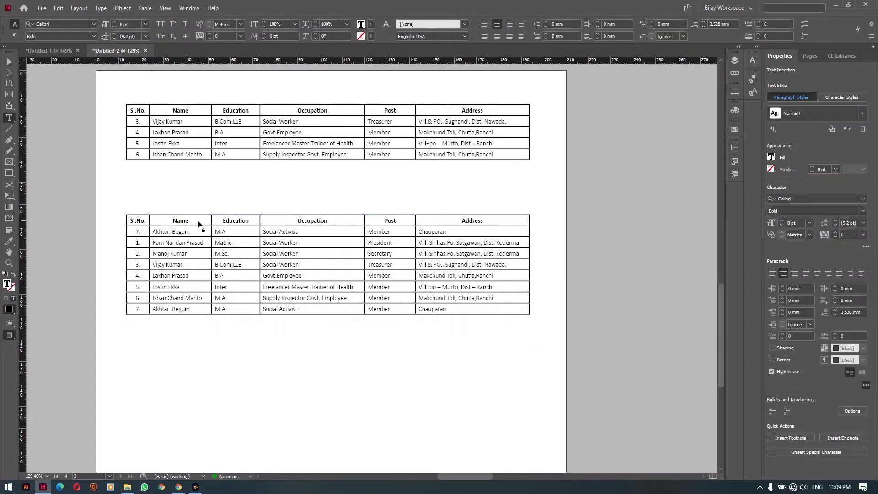
# Change the Post header cell on page 1 to read 'Post A'
pyautogui.click(198, 221)
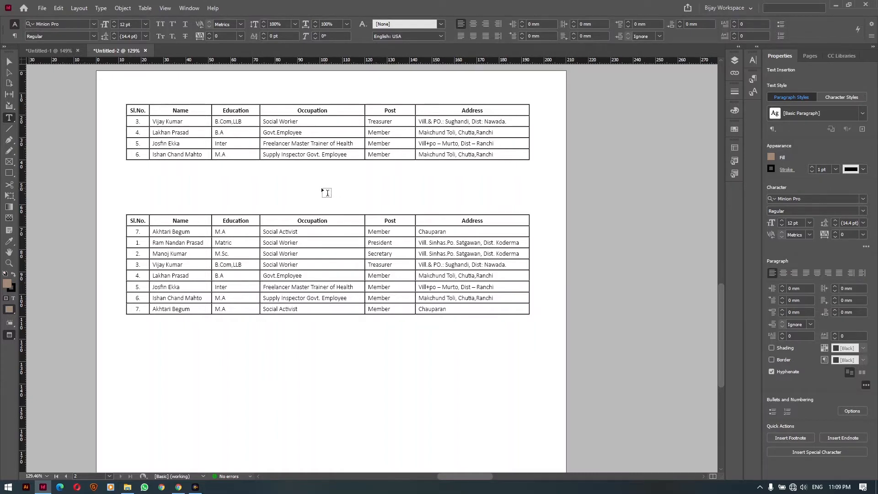
pyautogui.press('v')
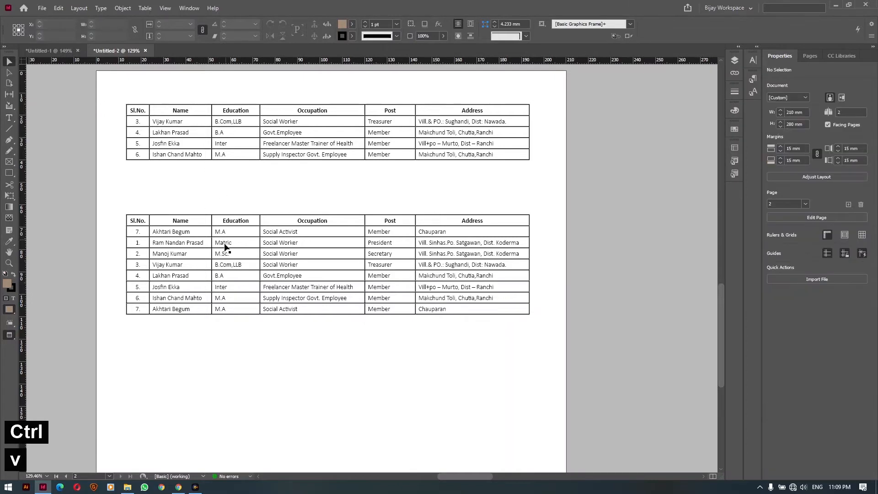
pyautogui.moveTo(464, 125); pyautogui.dragTo(240, 412)
pyautogui.moveTo(428, 168); pyautogui.dragTo(276, 362)
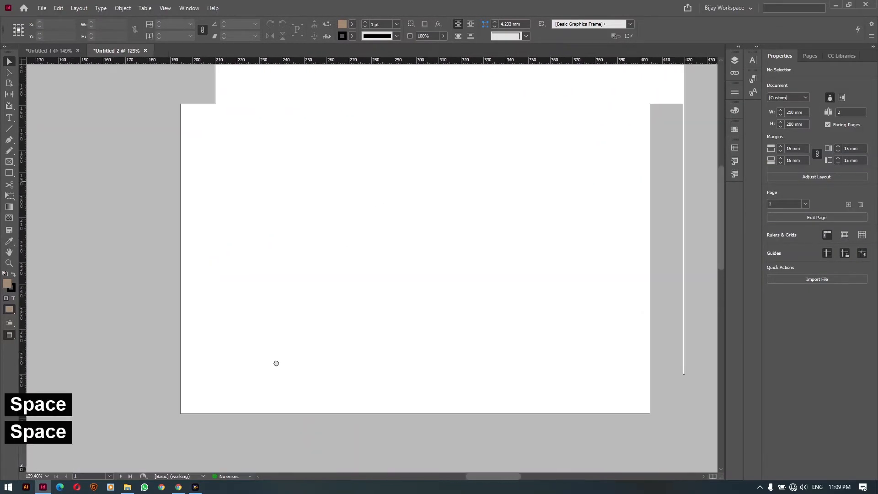
pyautogui.moveTo(437, 125); pyautogui.dragTo(331, 353)
pyautogui.moveTo(297, 214)
pyautogui.mouseDown()
pyautogui.moveTo(313, 338)
pyautogui.moveTo(308, 220)
pyautogui.mouseUp()
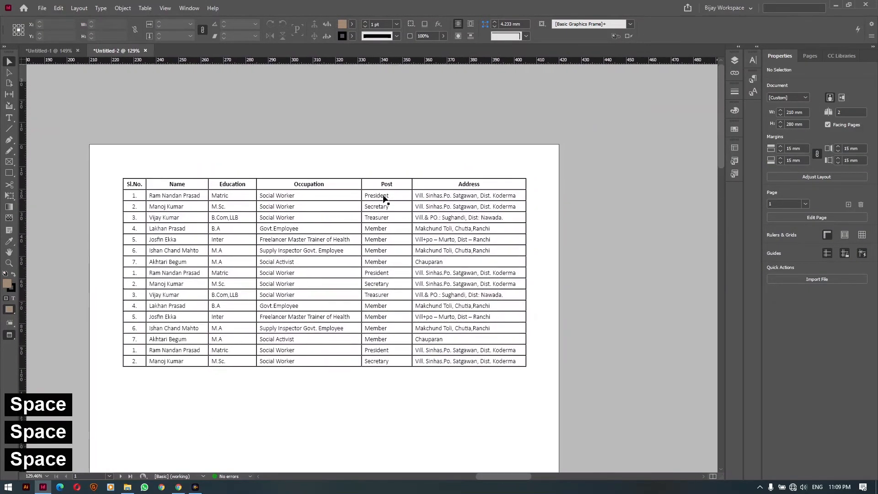
pyautogui.doubleClick(391, 184)
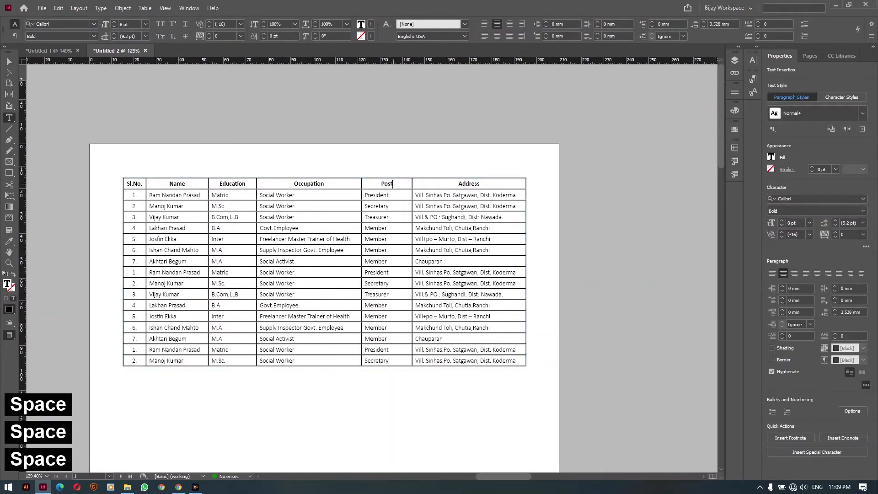
pyautogui.click(392, 183)
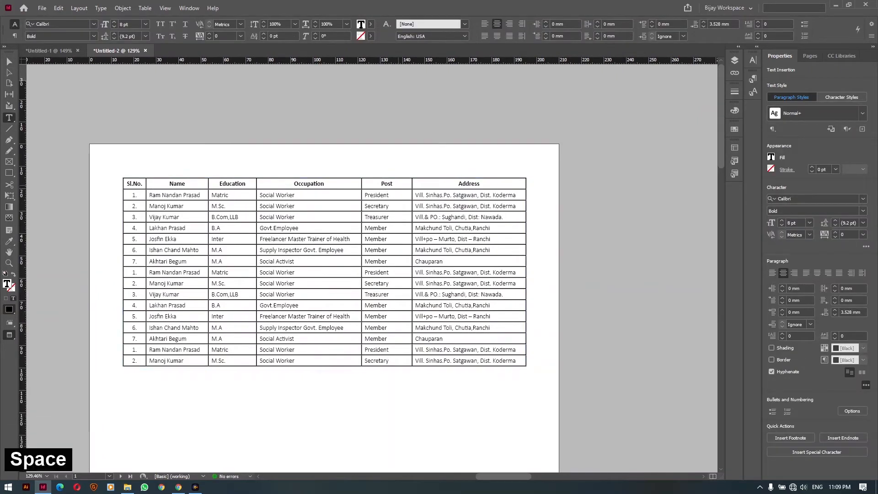
pyautogui.write('A')
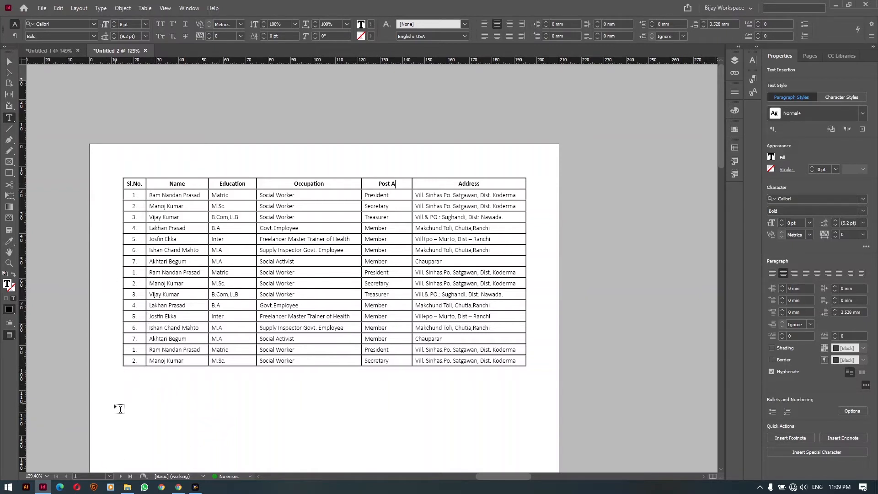
pyautogui.keyDown('ctrl'); pyautogui.click(121, 360); pyautogui.keyUp('ctrl')
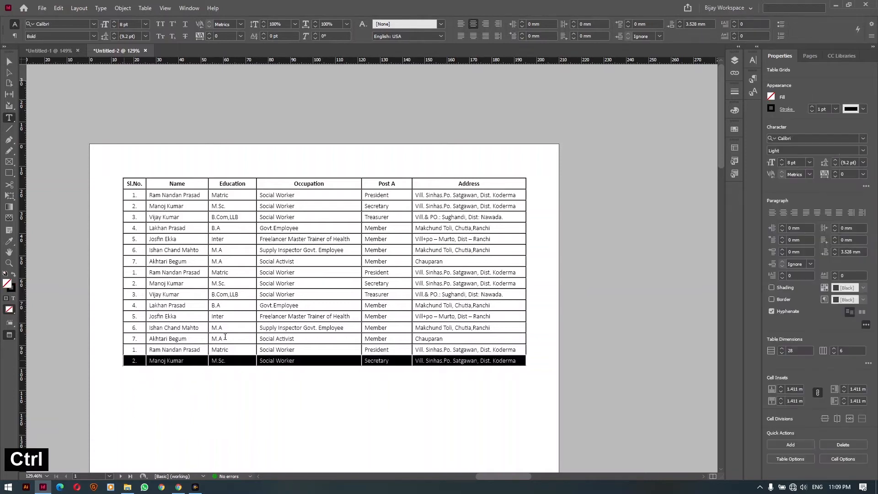
pyautogui.click(145, 8)
pyautogui.moveTo(206, 189)
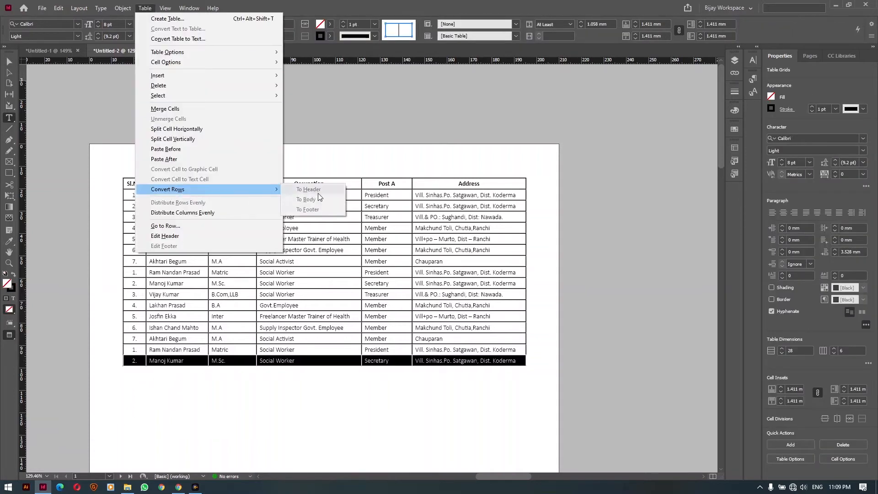
pyautogui.click(242, 310)
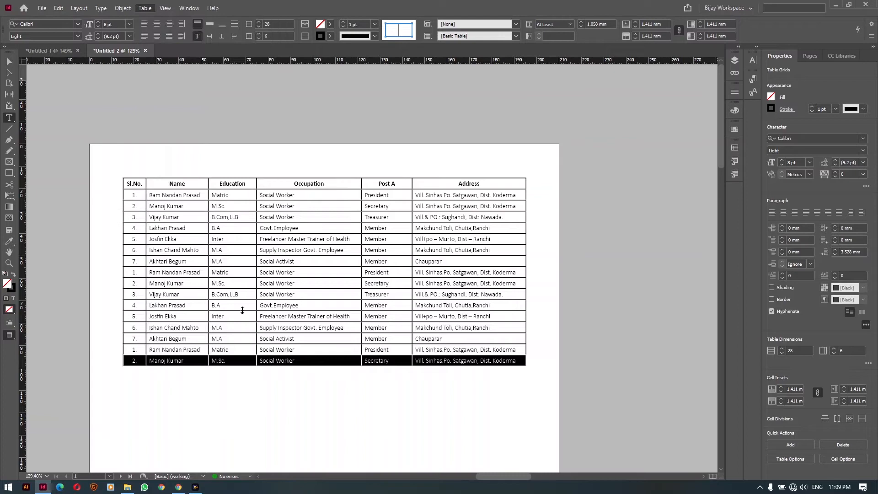
pyautogui.keyDown('ctrl'); pyautogui.click(184, 397); pyautogui.keyUp('ctrl')
pyautogui.moveTo(134, 396); pyautogui.dragTo(520, 18)
pyautogui.moveTo(336, 439); pyautogui.dragTo(365, 195)
pyautogui.moveTo(209, 458); pyautogui.dragTo(349, 183)
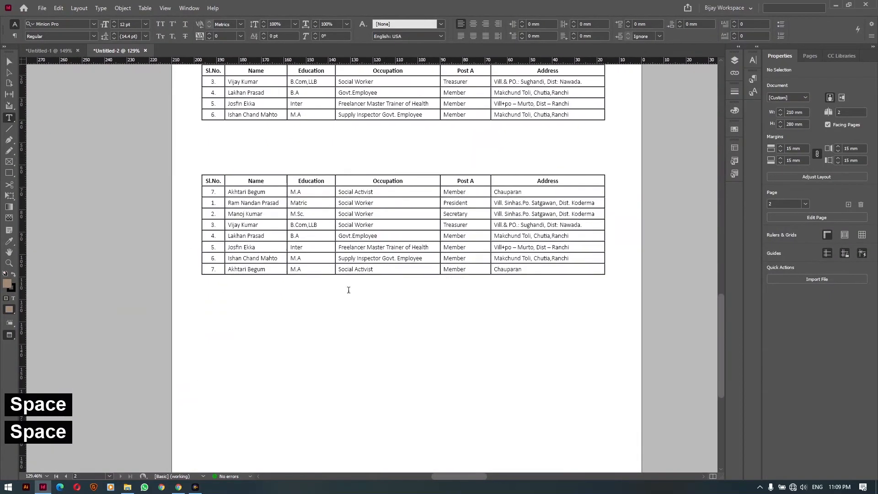
pyautogui.moveTo(308, 288); pyautogui.dragTo(236, 390)
pyautogui.click(128, 371)
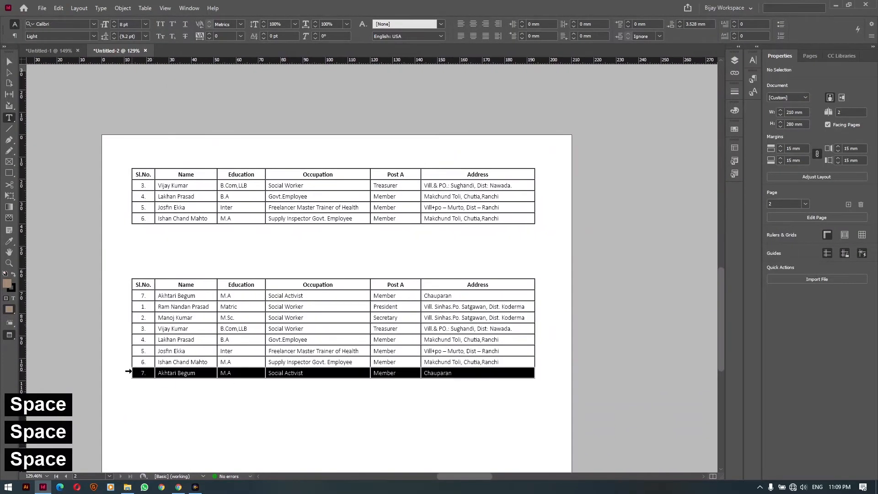
pyautogui.click(144, 8)
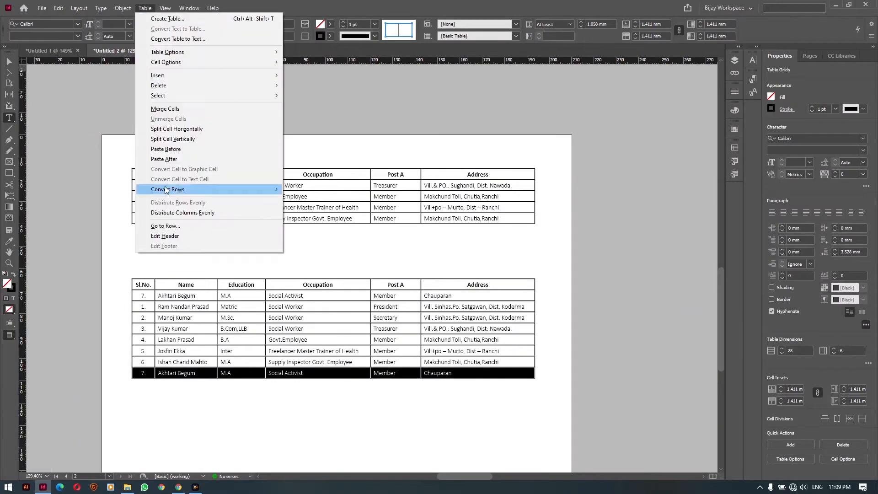
pyautogui.click(299, 207)
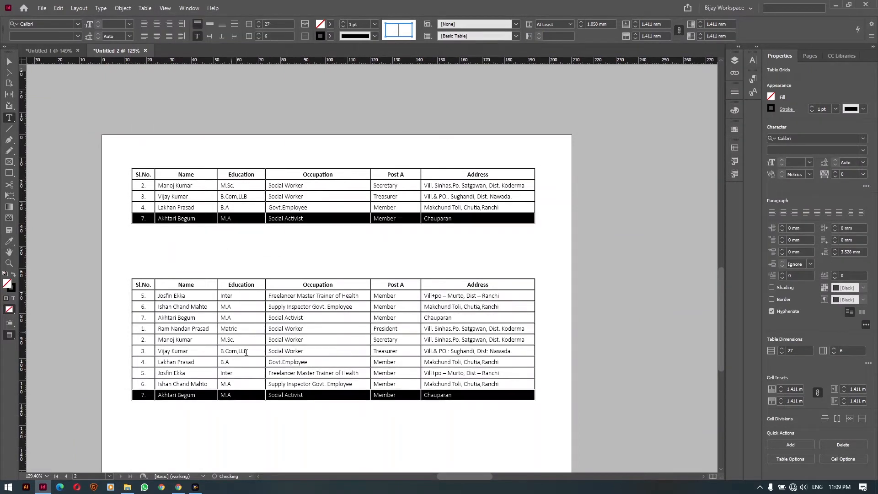
pyautogui.keyDown('ctrl'); pyautogui.click(360, 427); pyautogui.keyUp('ctrl')
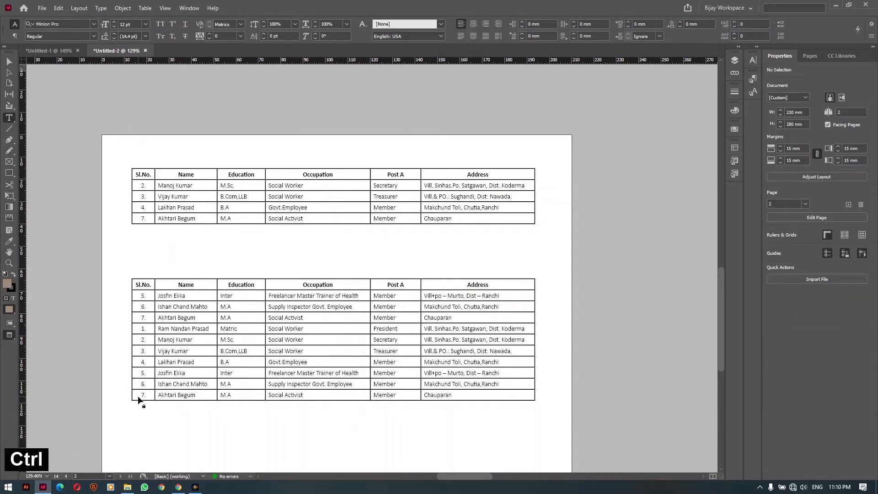
pyautogui.hotkey('ctrl', 't')
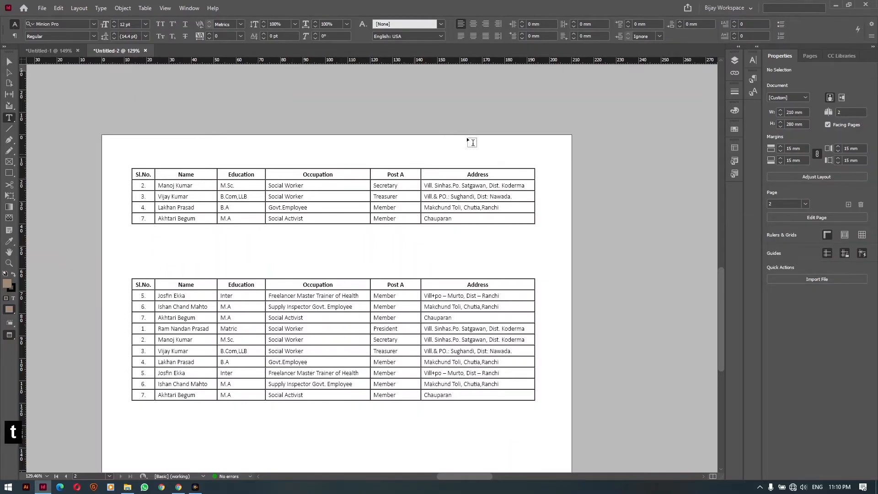
pyautogui.press('space')
pyautogui.moveTo(470, 141); pyautogui.dragTo(155, 425)
pyautogui.press('space')
pyautogui.moveTo(411, 134); pyautogui.dragTo(241, 462)
pyautogui.press('space')
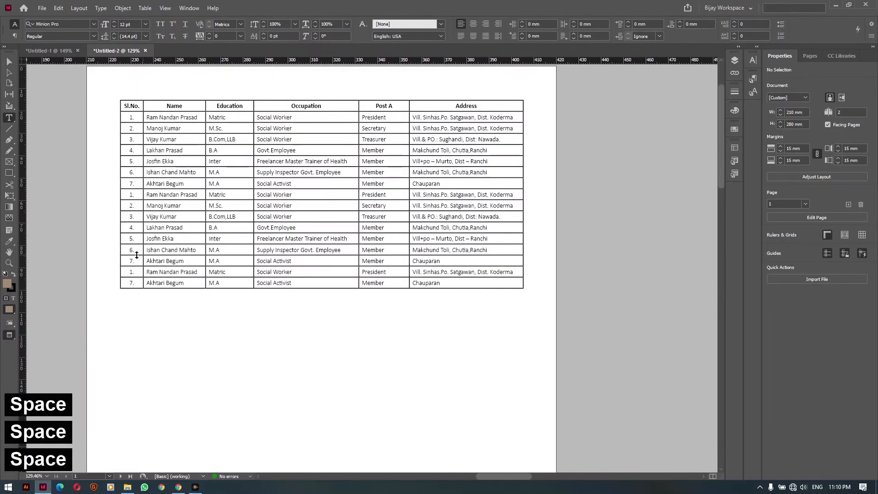
pyautogui.click(118, 288)
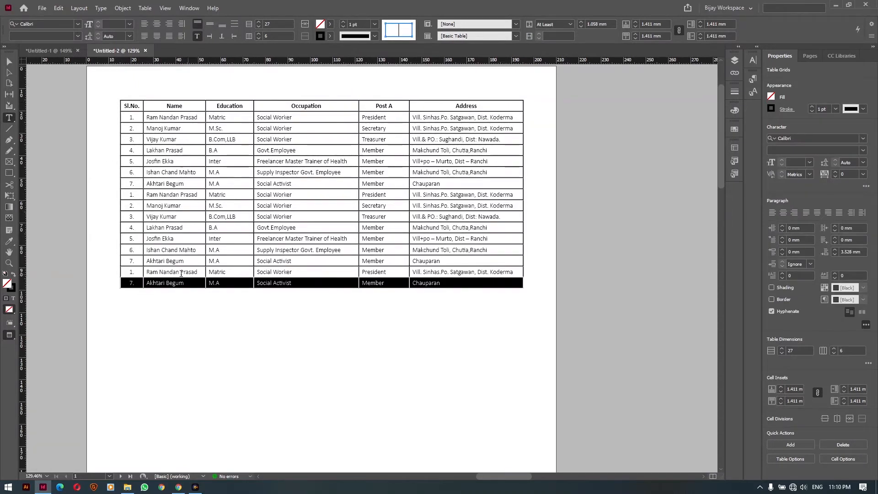
pyautogui.press('ctrl')
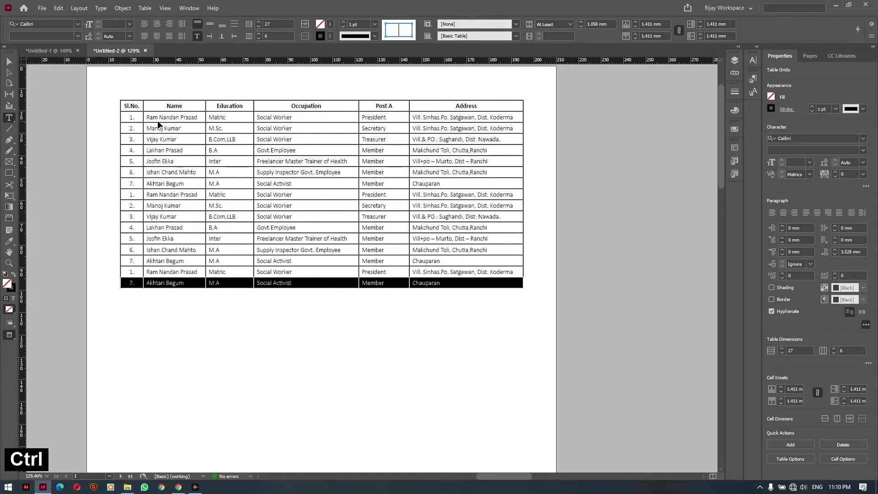
pyautogui.hotkey('ctrl', 'z')
pyautogui.keyDown('ctrl'); pyautogui.click(190, 347); pyautogui.keyUp('ctrl')
pyautogui.press('space')
pyautogui.moveTo(112, 300); pyautogui.dragTo(509, 271)
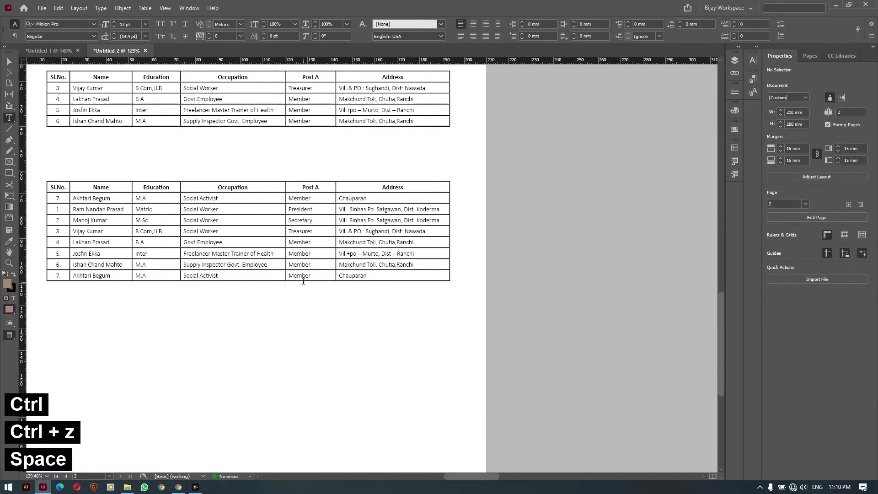
pyautogui.moveTo(304, 277); pyautogui.dragTo(309, 209)
pyautogui.keyDown('ctrl'); pyautogui.click(390, 329); pyautogui.keyUp('ctrl')
pyautogui.press('space')
pyautogui.moveTo(288, 104); pyautogui.dragTo(332, 251)
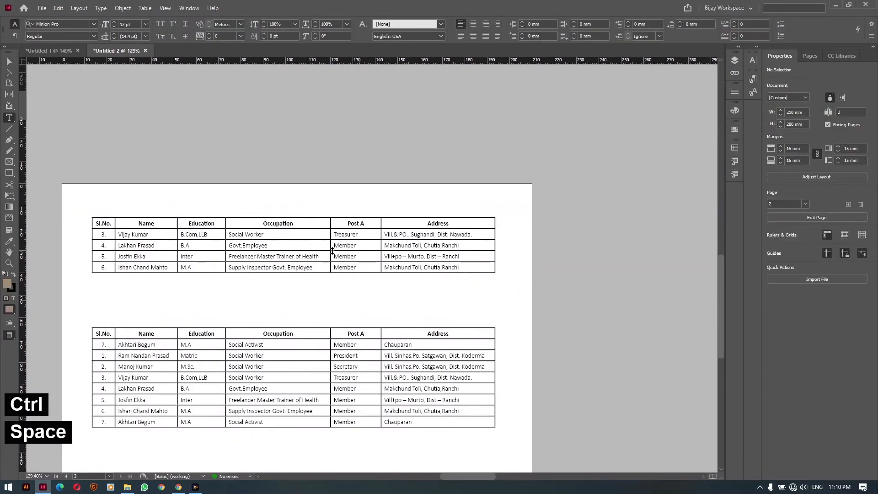
pyautogui.press('space')
pyautogui.press('space')
pyautogui.moveTo(436, 193); pyautogui.dragTo(392, 329)
pyautogui.moveTo(341, 169); pyautogui.dragTo(172, 335)
pyautogui.press('space')
pyautogui.moveTo(437, 93); pyautogui.dragTo(258, 493)
pyautogui.press('space')
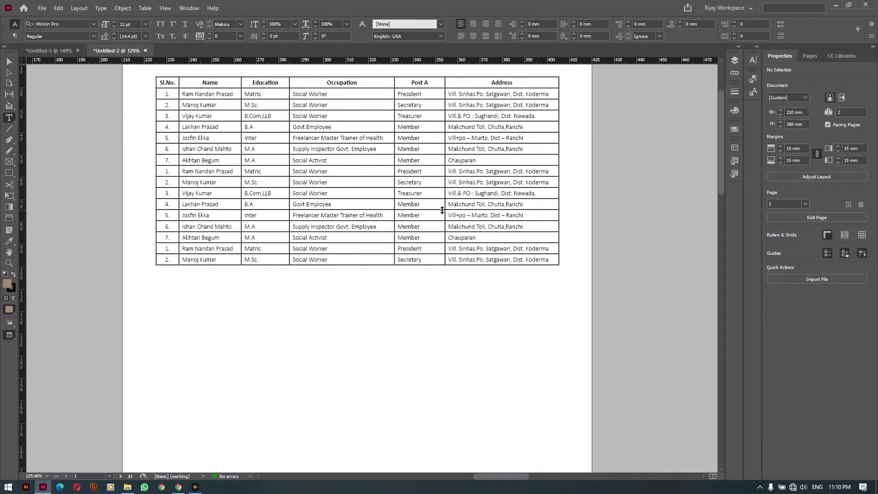
# Zoom in closely on page 1's member table
pyautogui.scroll(-5, 609, 279)
pyautogui.keyDown('ctrl'); pyautogui.keyDown('alt'); pyautogui.click(376, 267); pyautogui.keyUp('alt'); pyautogui.keyUp('ctrl')
pyautogui.keyDown('ctrl'); pyautogui.keyDown('alt'); pyautogui.click(376, 268); pyautogui.keyUp('alt'); pyautogui.keyUp('ctrl')
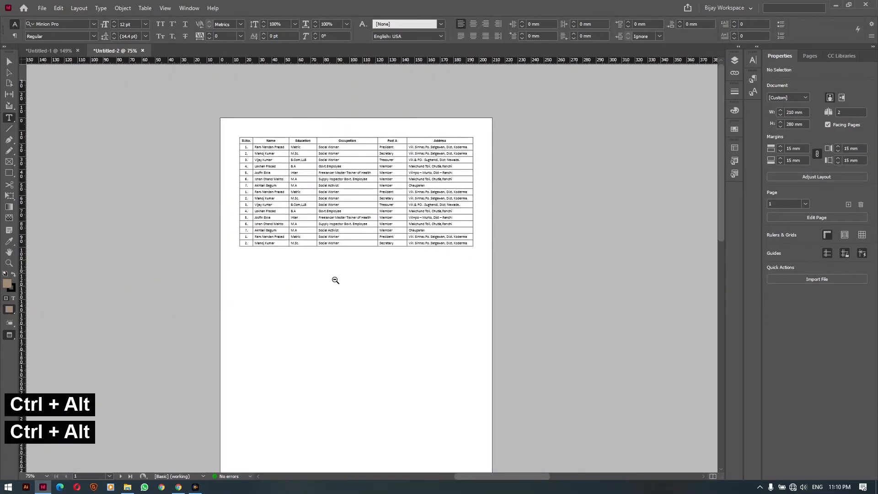
pyautogui.moveTo(306, 301); pyautogui.dragTo(498, 149)
pyautogui.moveTo(390, 320); pyautogui.dragTo(411, 153)
pyautogui.press('v')
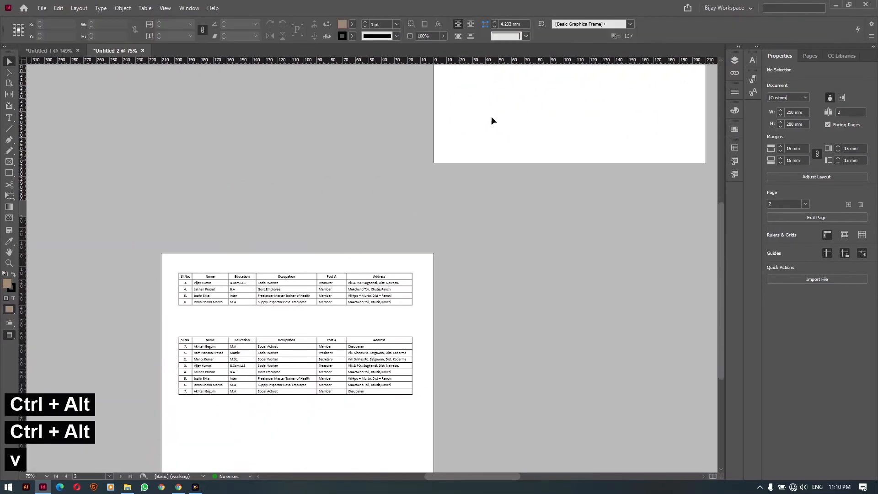
pyautogui.moveTo(491, 118); pyautogui.dragTo(434, 348)
pyautogui.moveTo(538, 158); pyautogui.dragTo(373, 247)
pyautogui.moveTo(174, 89); pyautogui.dragTo(541, 294)
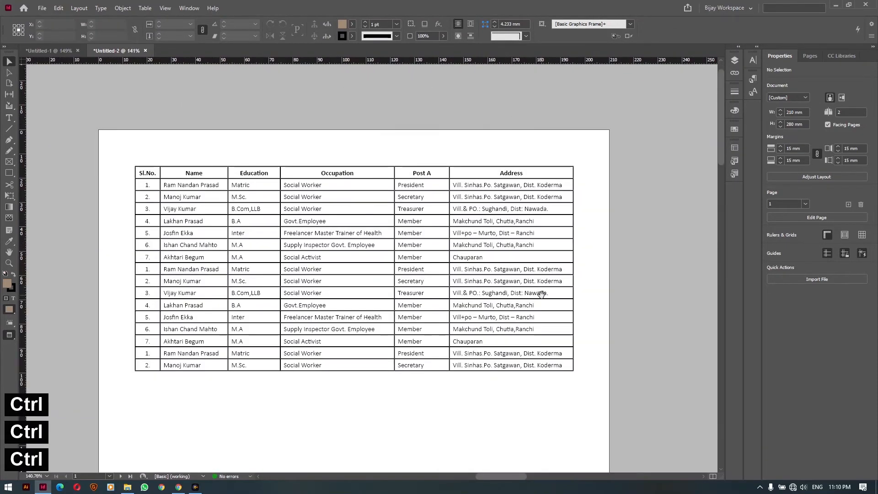
pyautogui.moveTo(356, 210); pyautogui.dragTo(341, 211)
pyautogui.press('t')
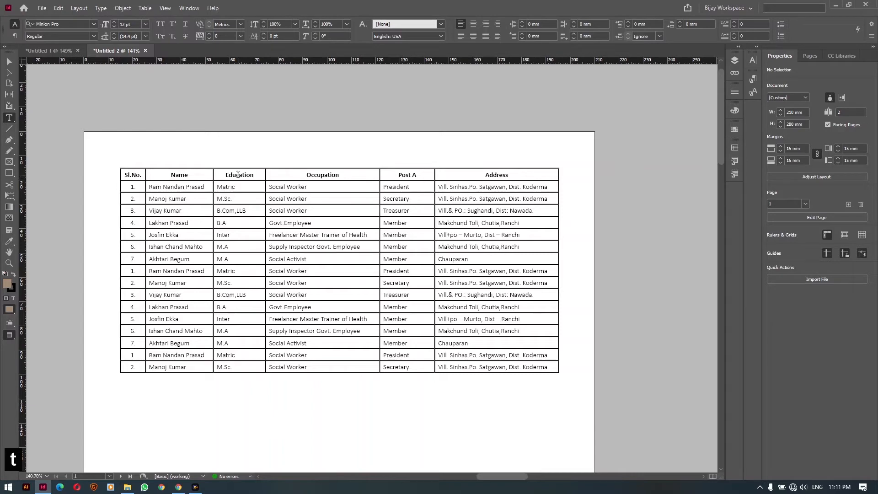
# Select the whole table and set its cell stroke weight to 0.75 pt
pyautogui.click(119, 169)
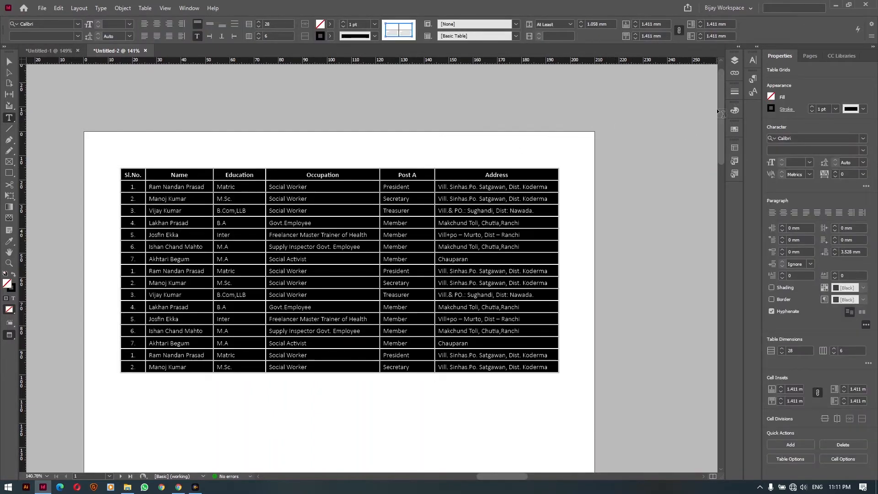
pyautogui.click(735, 93)
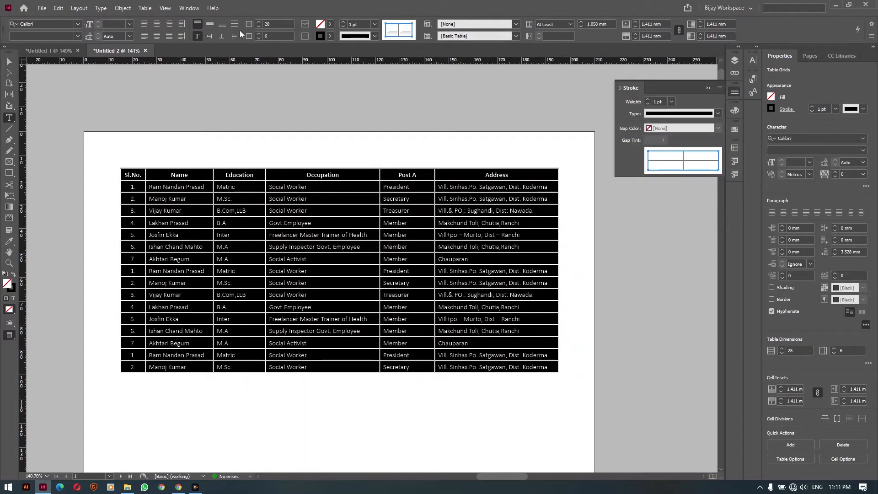
pyautogui.click(190, 9)
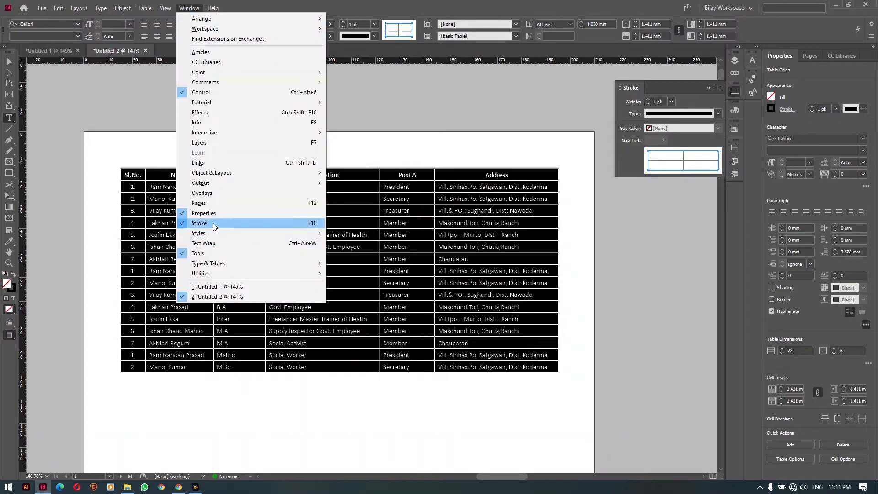
pyautogui.click(674, 84)
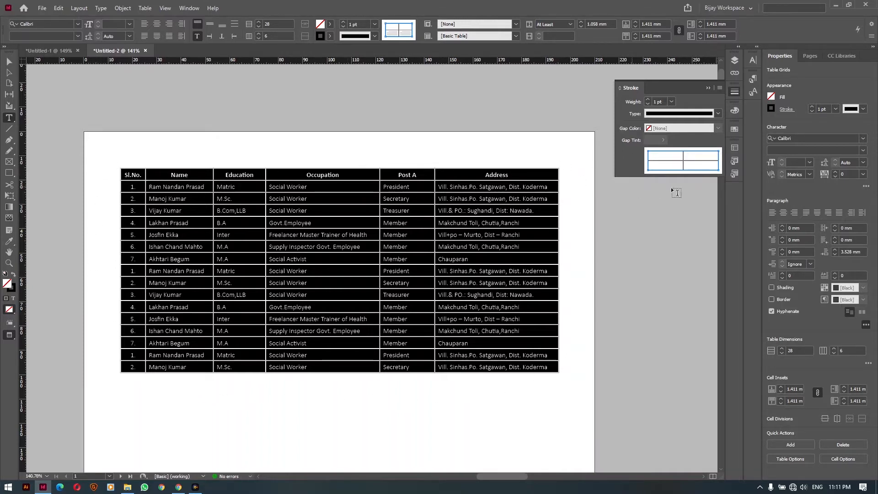
pyautogui.click(685, 158)
pyautogui.click(672, 102)
pyautogui.click(672, 140)
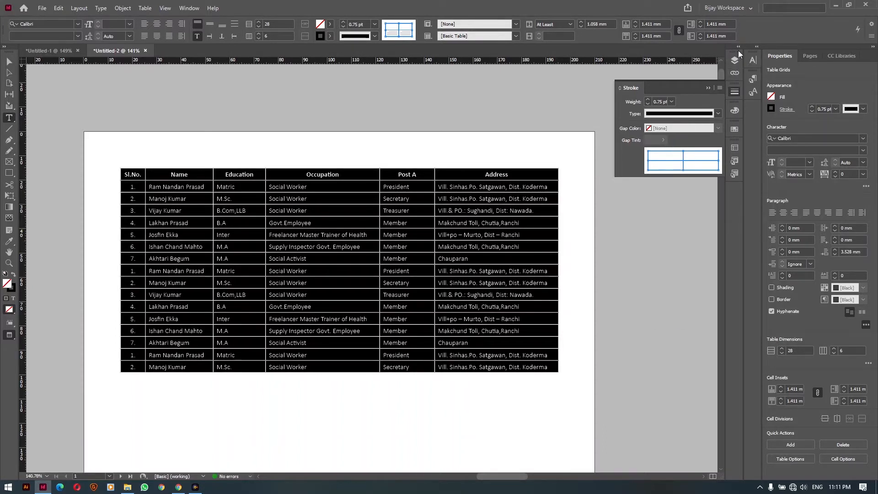
# Try a yellow fill on the table, then set the table's fill to None
pyautogui.click(736, 128)
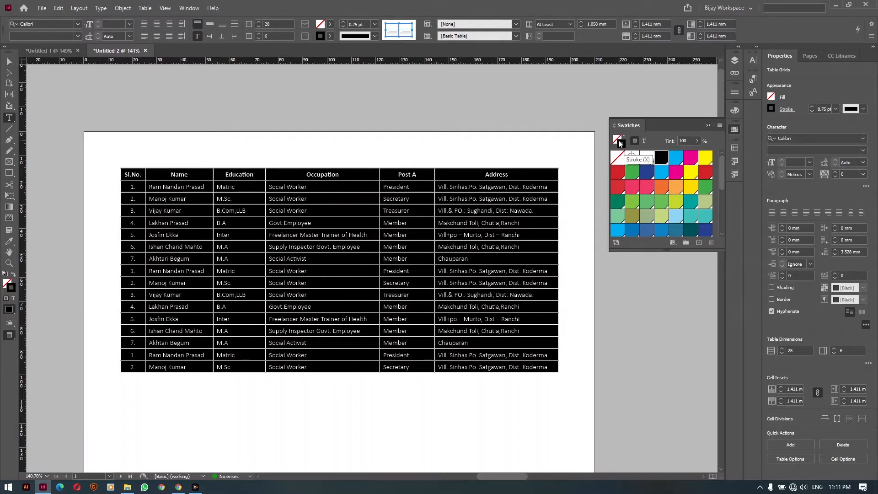
pyautogui.click(621, 144)
pyautogui.click(617, 139)
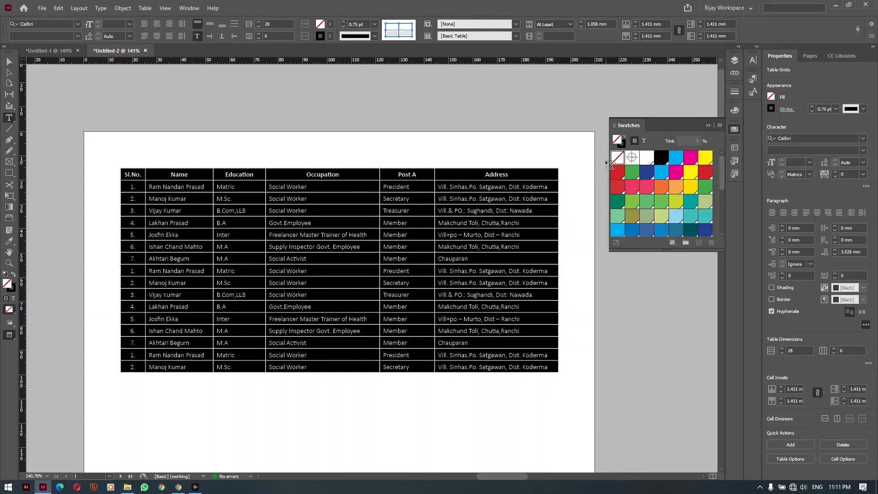
pyautogui.click(705, 159)
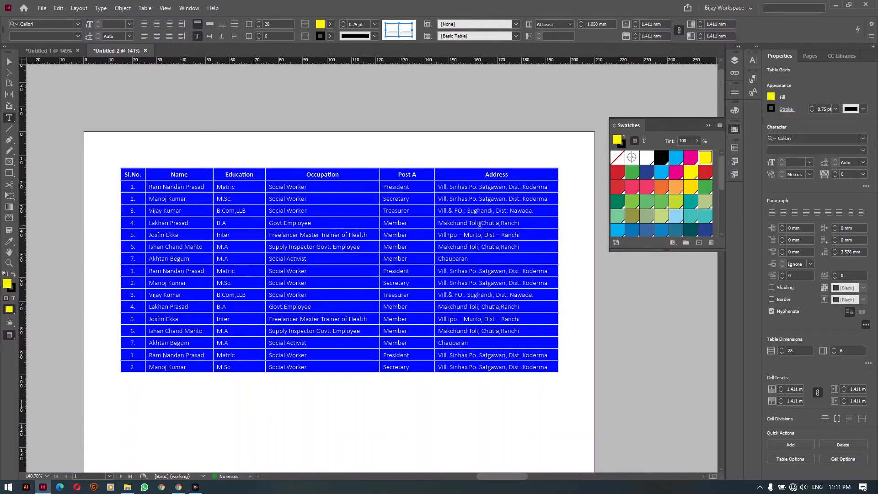
pyautogui.click(478, 224)
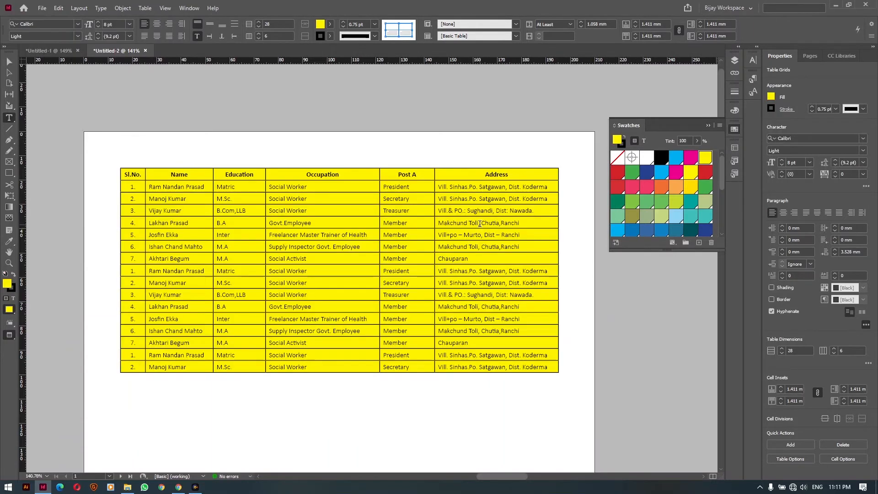
pyautogui.click(118, 169)
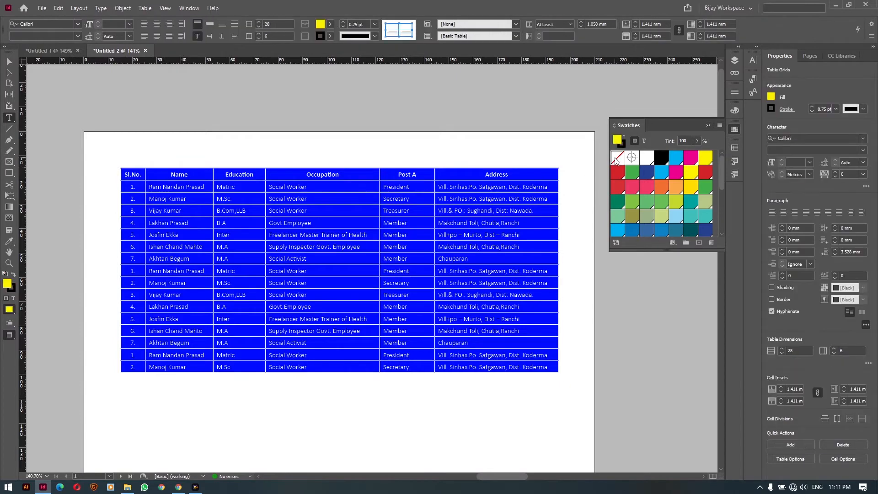
pyautogui.click(617, 158)
# Colour all the table's cell borders with the dark teal swatch
pyautogui.click(734, 91)
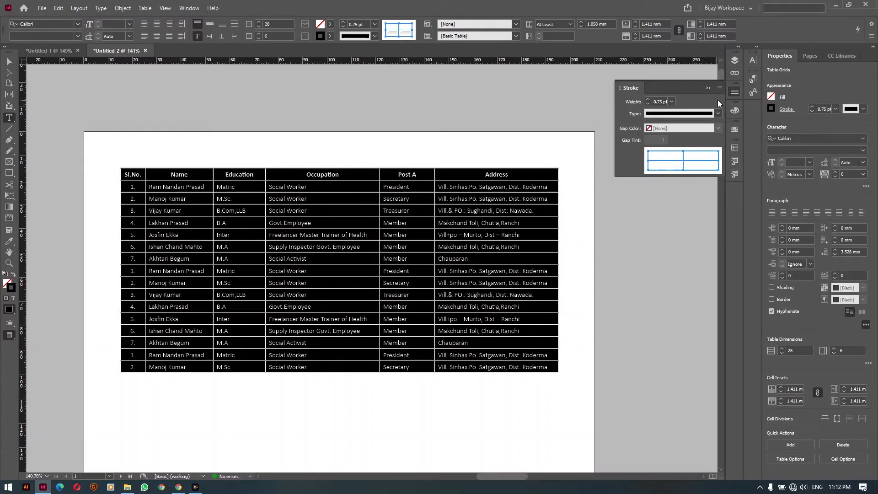
pyautogui.click(734, 129)
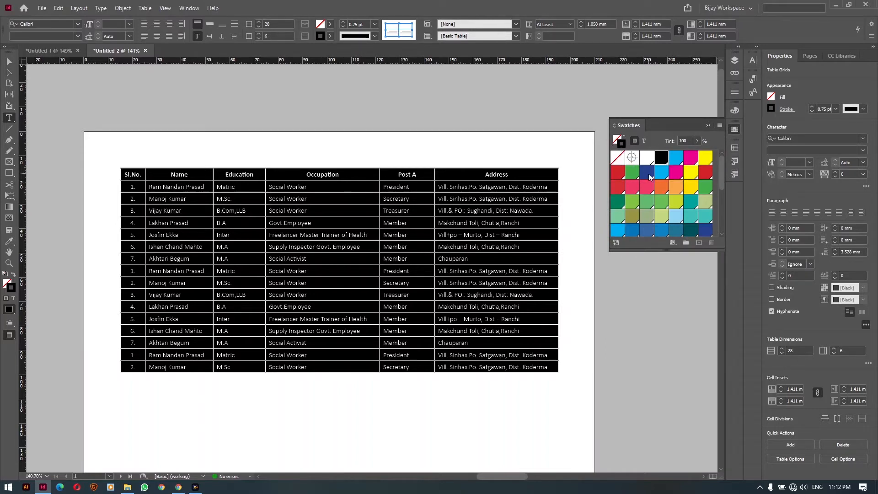
pyautogui.click(619, 201)
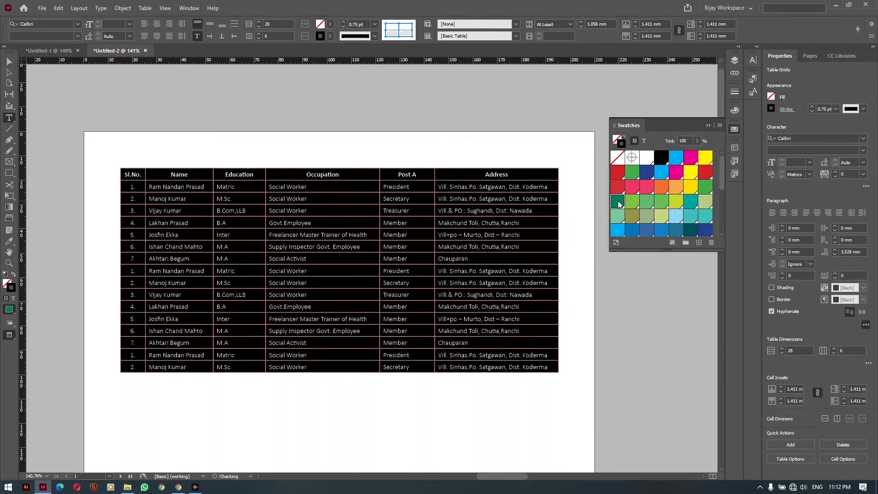
pyautogui.click(498, 201)
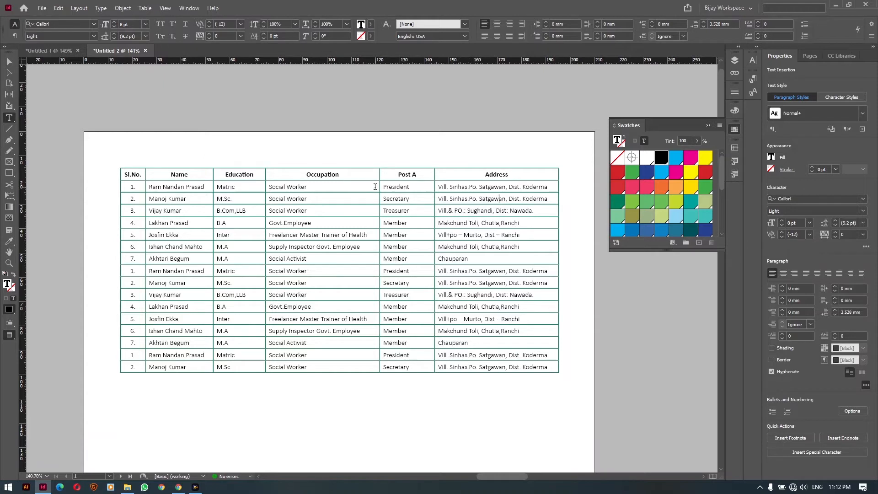
# In Table Setup's Fills settings, choose an Every Other Row alternating pattern
pyautogui.click(354, 221)
pyautogui.click(145, 8)
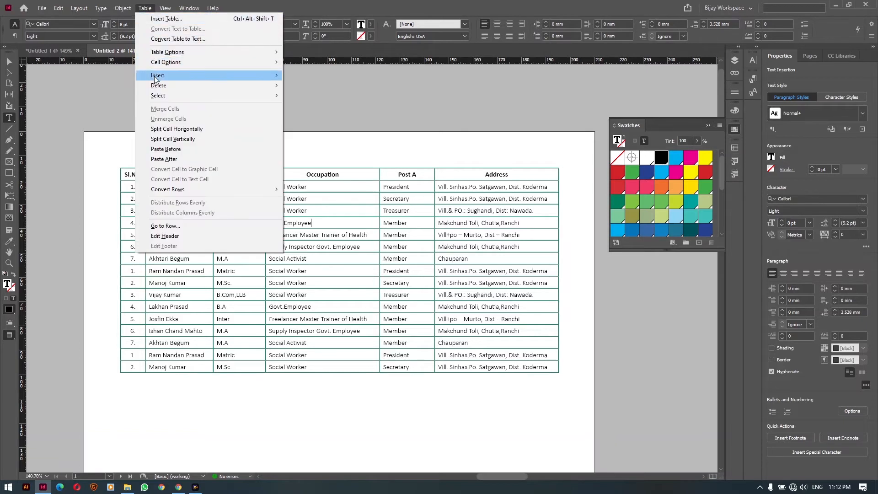
pyautogui.moveTo(178, 52)
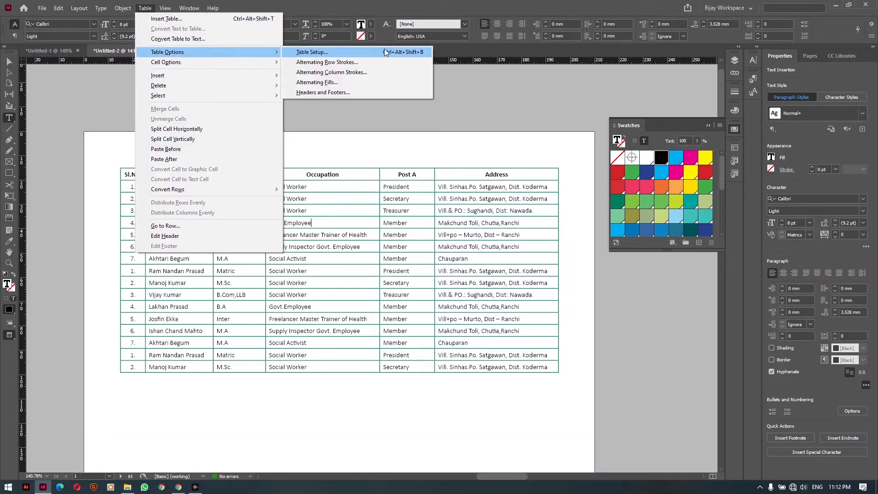
pyautogui.click(413, 53)
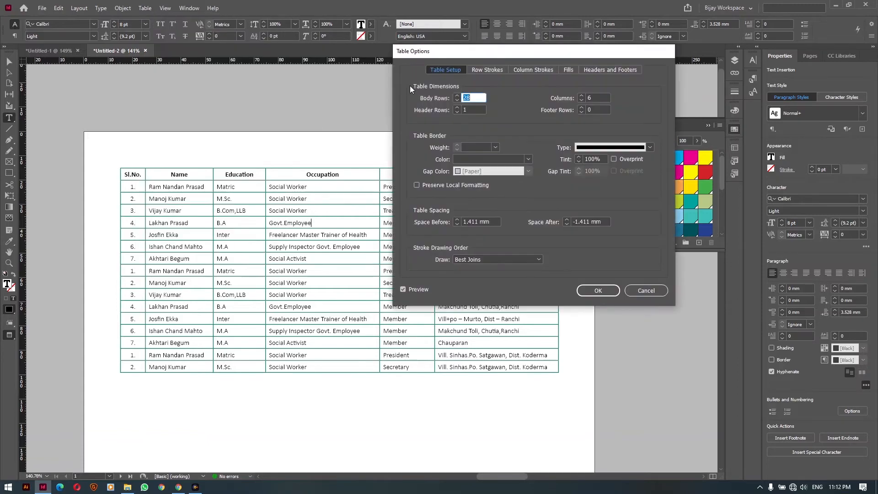
pyautogui.click(566, 70)
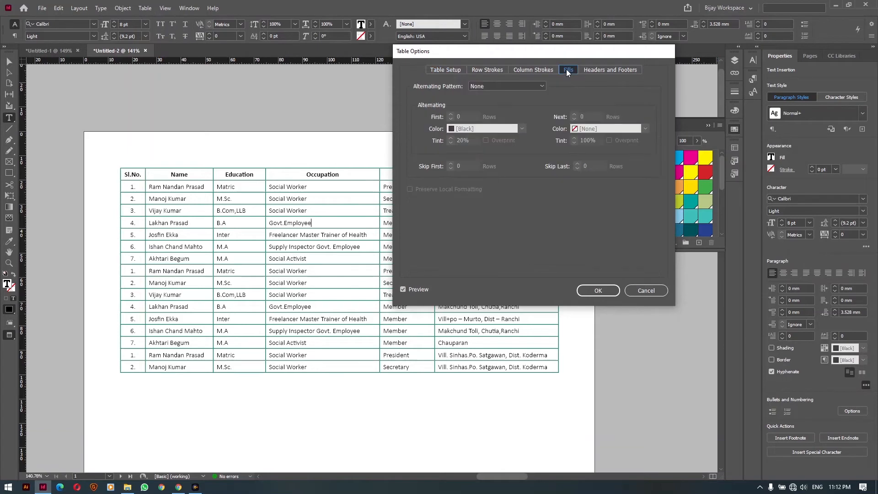
pyautogui.moveTo(545, 57); pyautogui.dragTo(481, 19)
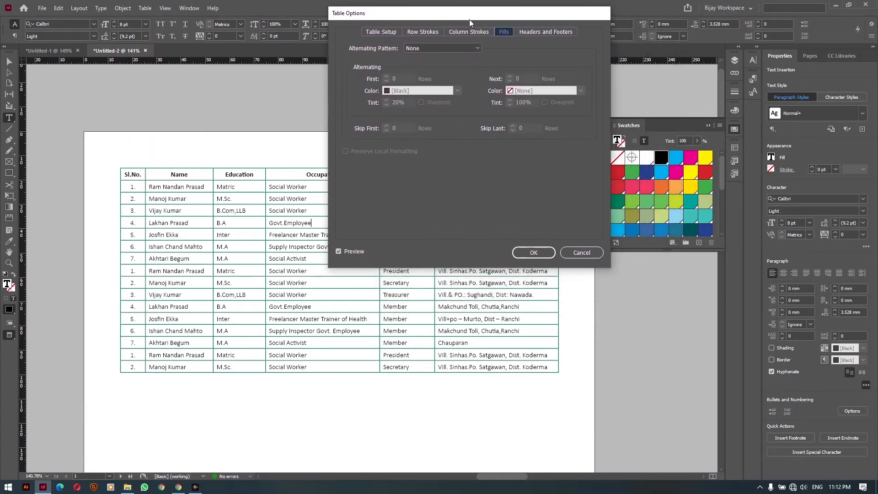
pyautogui.click(430, 47)
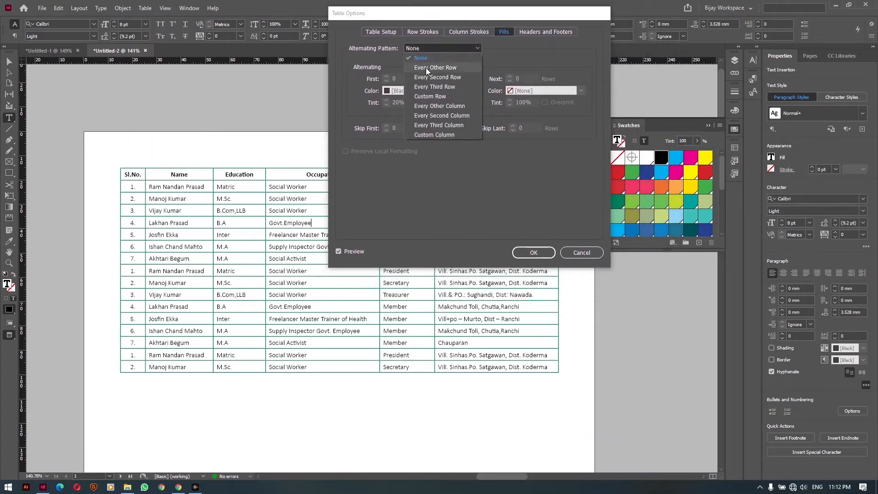
pyautogui.click(425, 68)
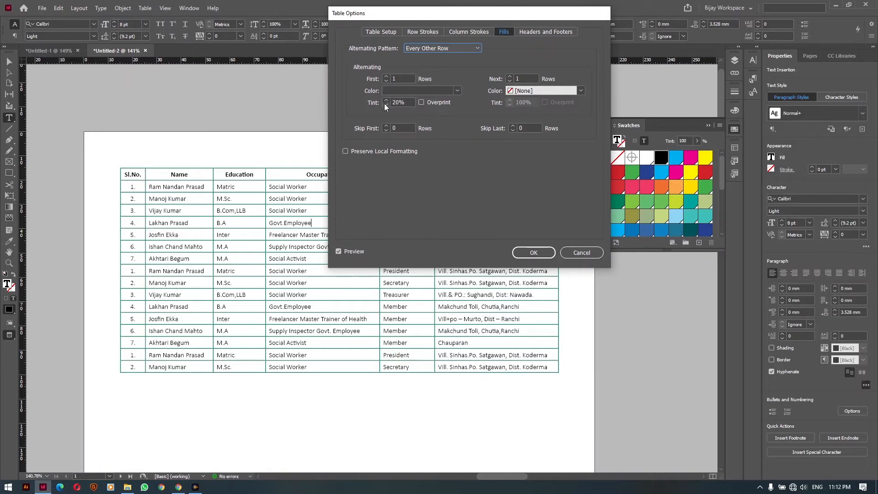
# Fill first rows C=28 M=0 Y=100 K=0 and alternate rows C=96 M=25 Y=78 K=12 at 20%
pyautogui.click(395, 90)
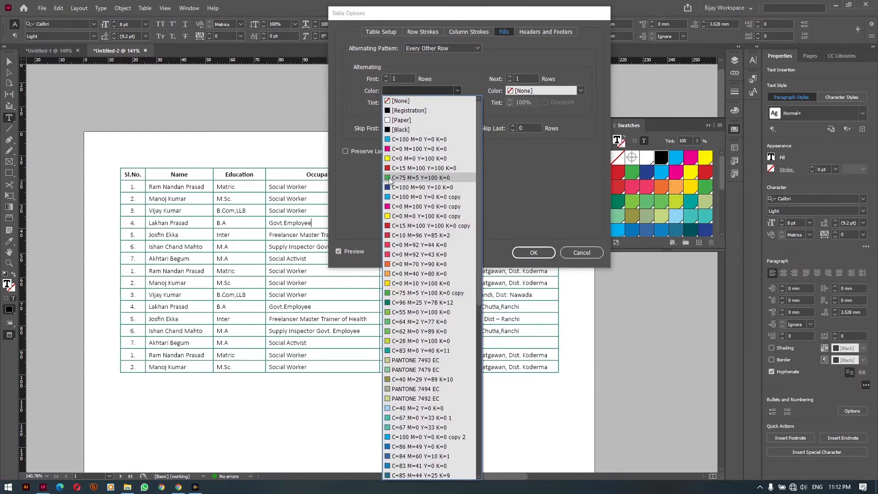
pyautogui.click(396, 341)
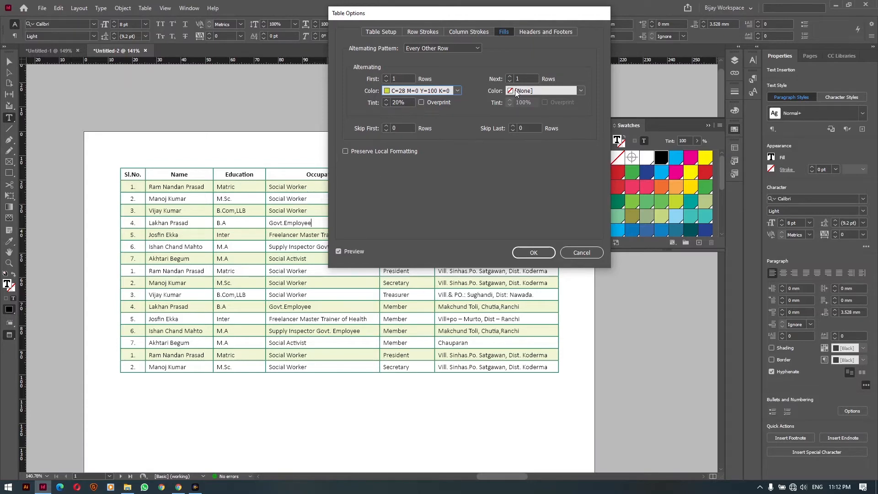
pyautogui.click(581, 91)
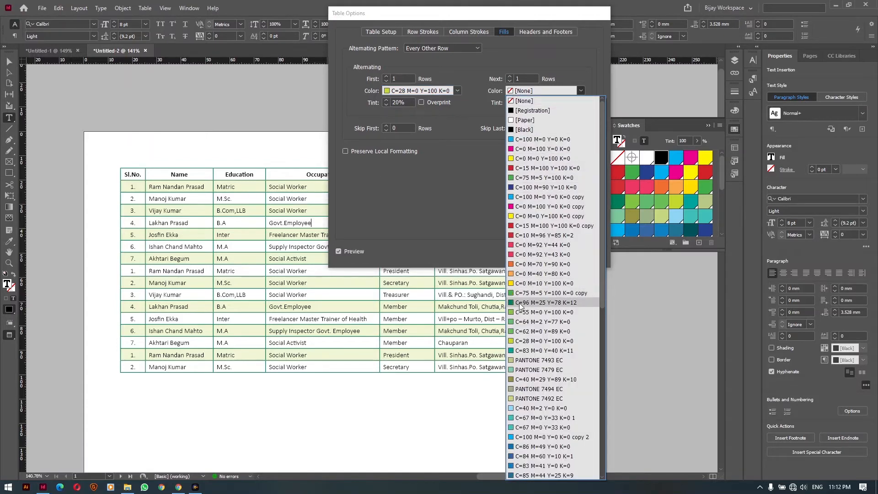
pyautogui.click(540, 303)
pyautogui.doubleClick(529, 101)
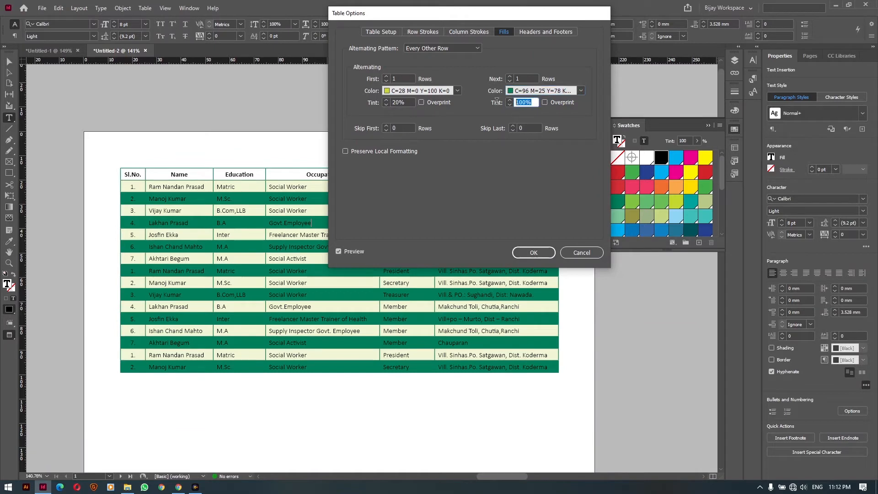
pyautogui.write('40')
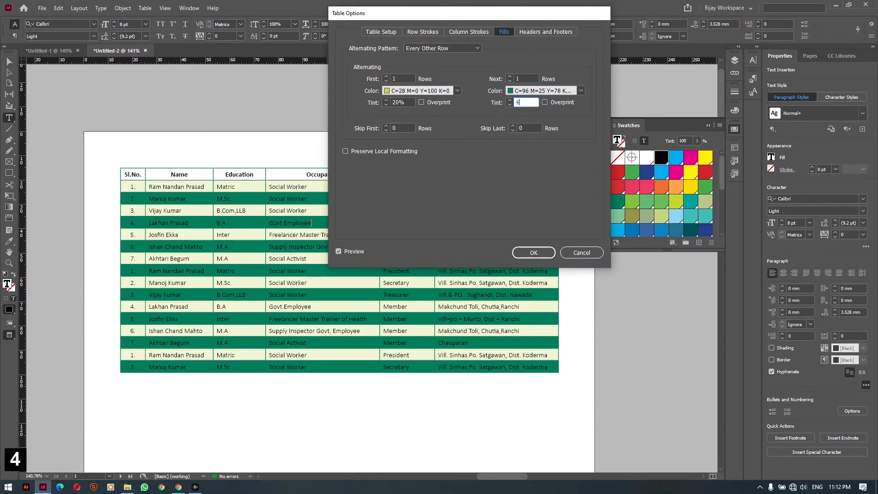
pyautogui.click(395, 102)
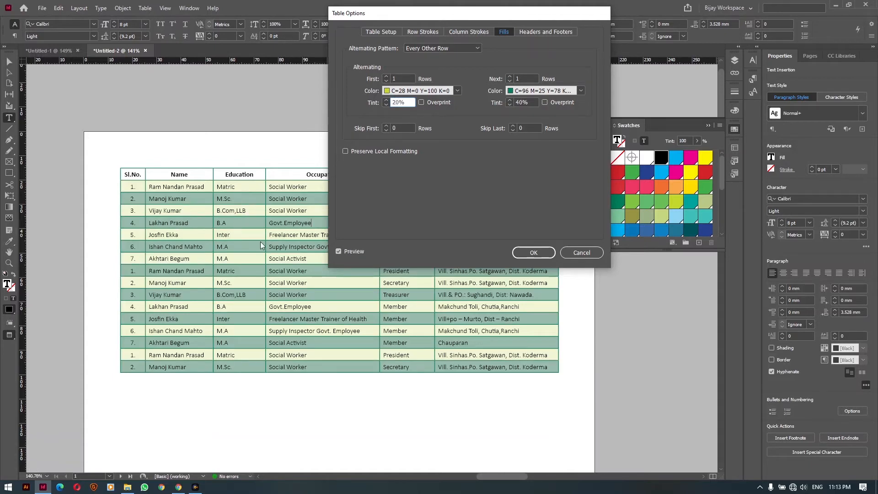
pyautogui.doubleClick(530, 102)
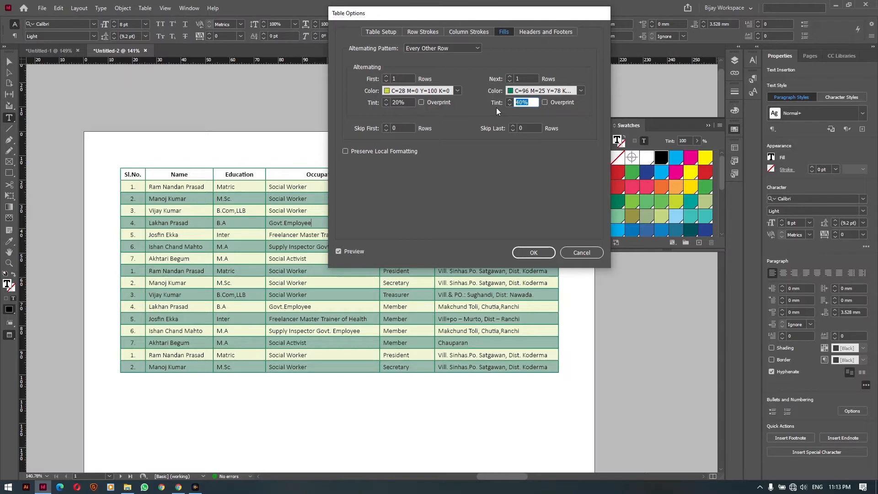
pyautogui.write('20')
pyautogui.click(403, 102)
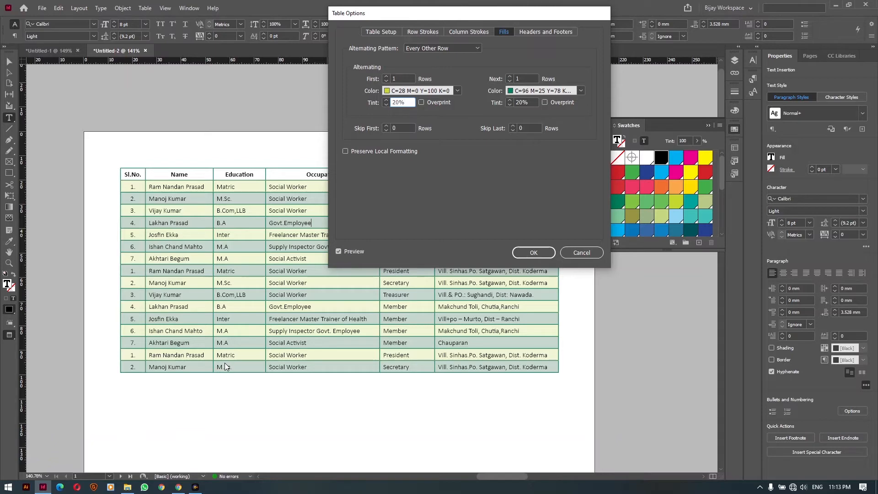
pyautogui.click(534, 252)
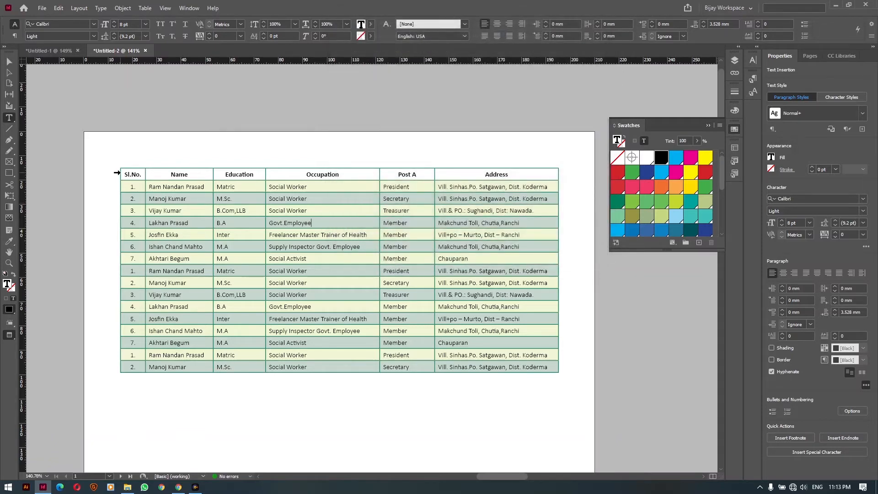
# Select the header row and fill it with the dark teal swatch
pyautogui.click(117, 172)
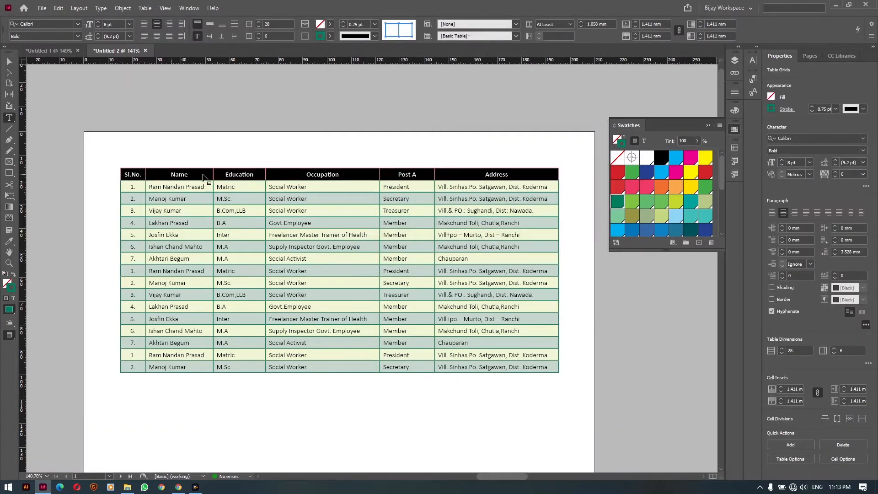
pyautogui.click(617, 139)
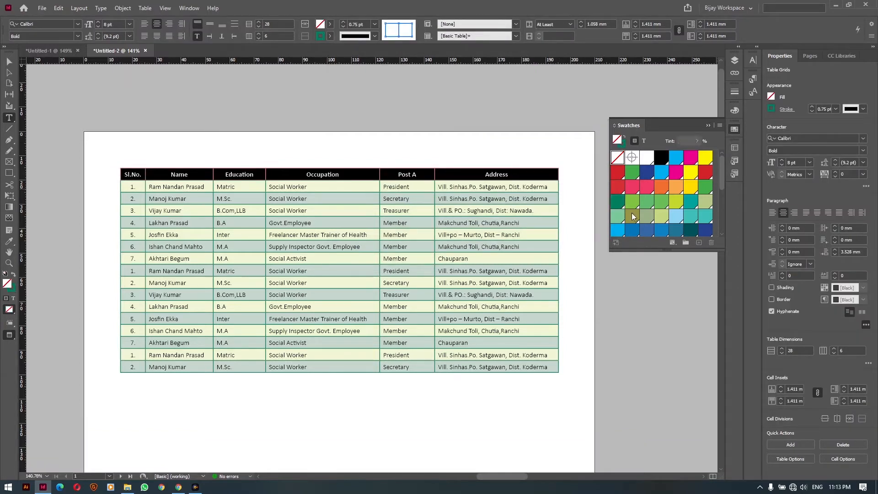
pyautogui.click(690, 230)
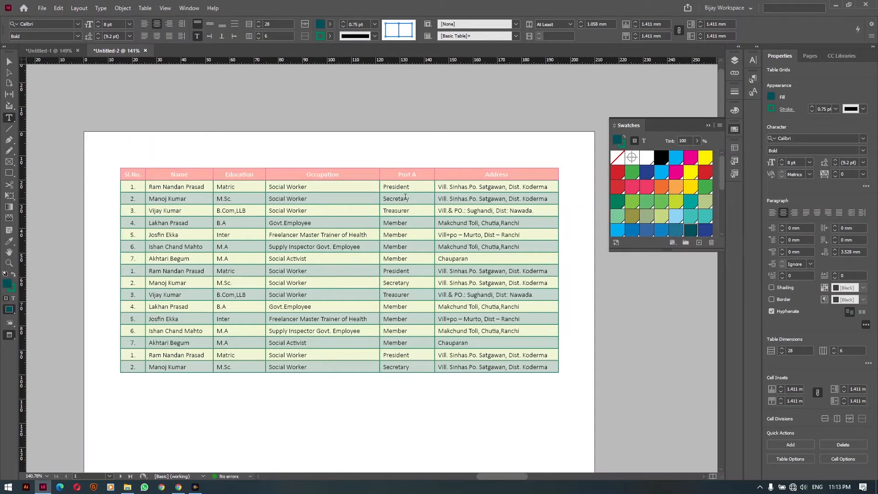
pyautogui.click(347, 189)
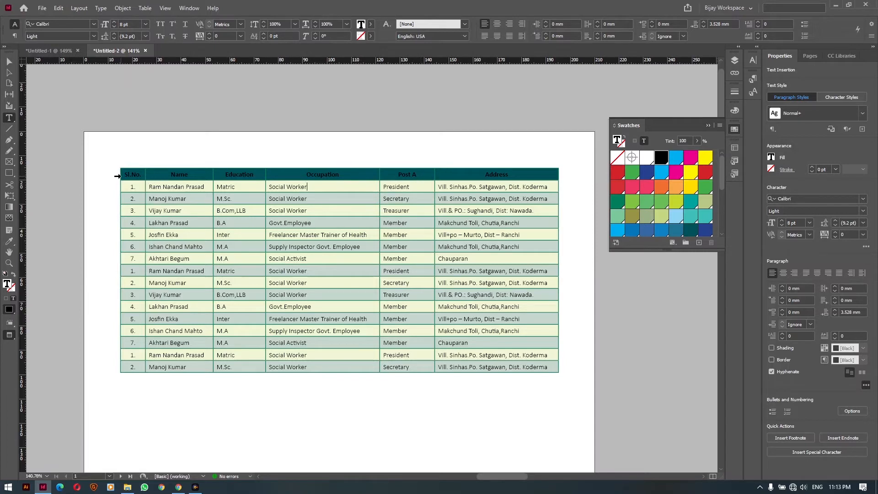
# Turn the header row text white by applying the Paper swatch with Formatting Affects Text
pyautogui.click(117, 175)
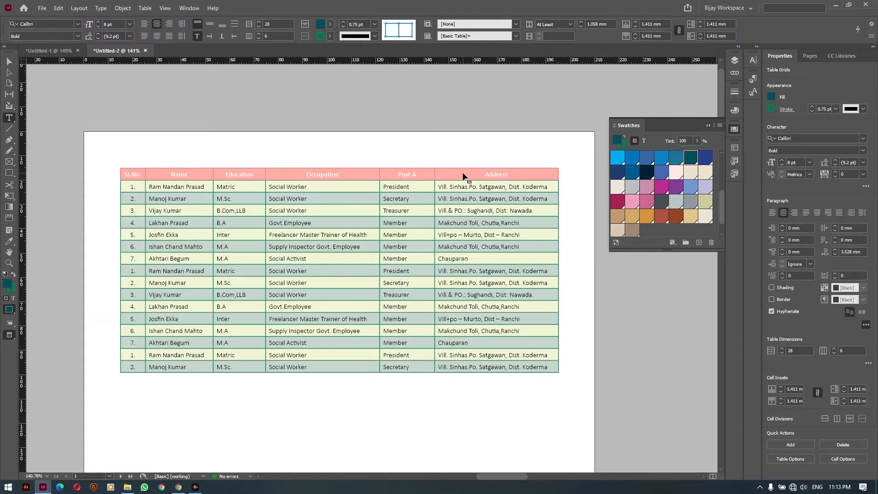
pyautogui.click(645, 141)
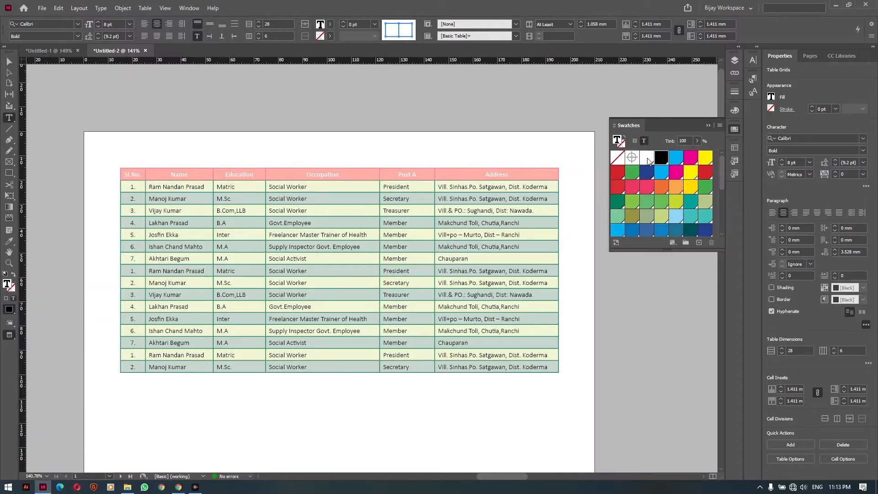
pyautogui.click(647, 157)
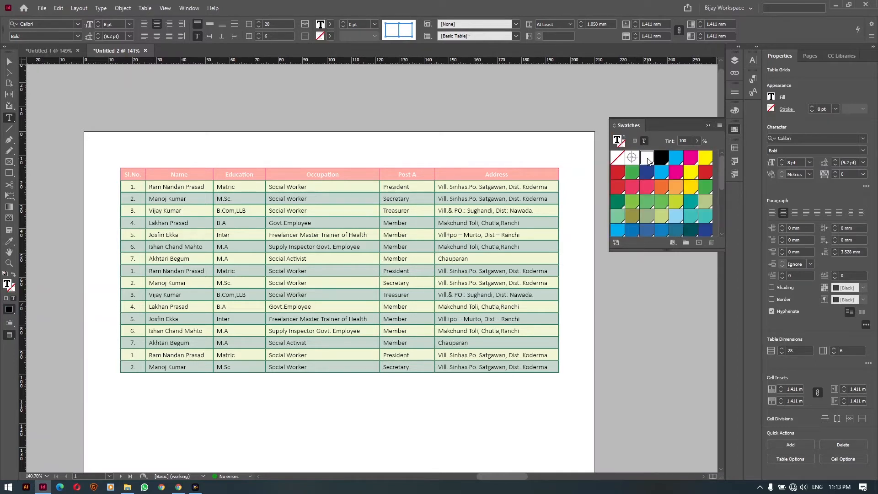
pyautogui.click(513, 175)
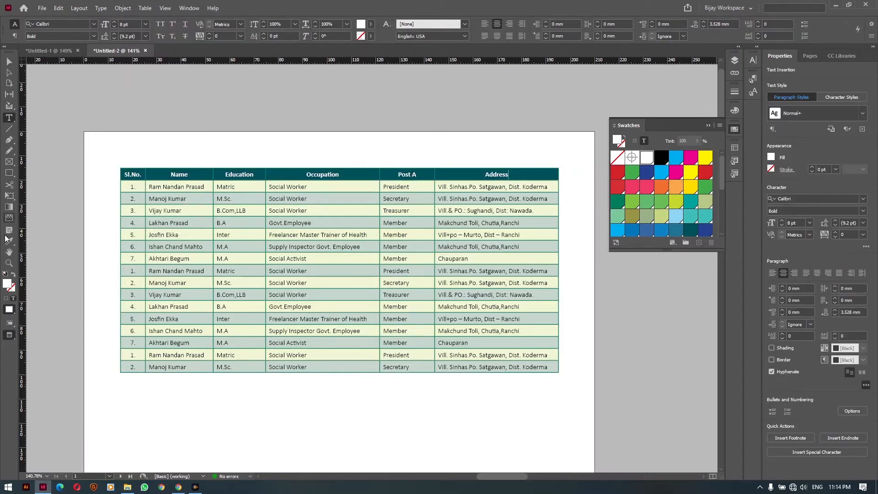
pyautogui.click(9, 252)
pyautogui.scroll(-10, 322, 273)
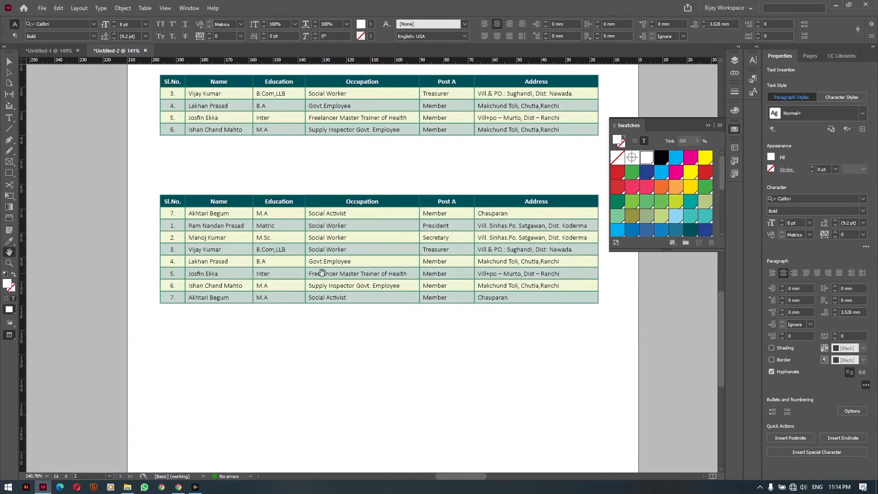
pyautogui.moveTo(322, 273); pyautogui.dragTo(233, 454)
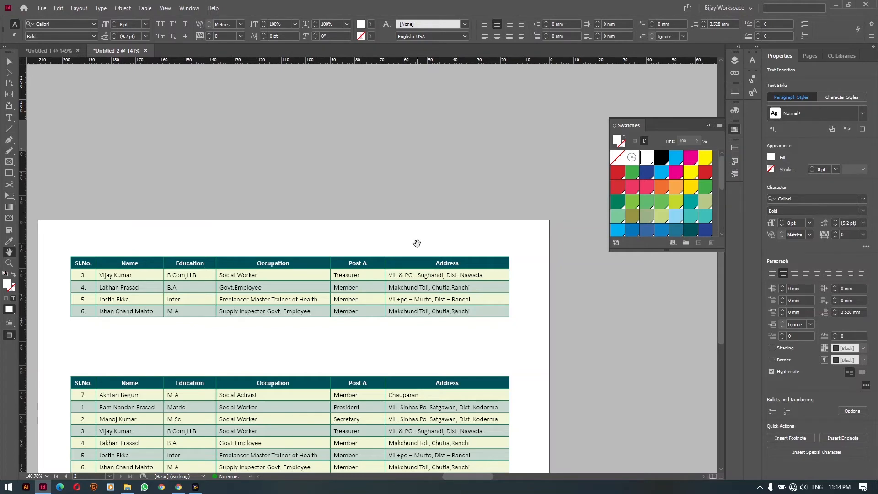
pyautogui.scroll(10, 451, 233)
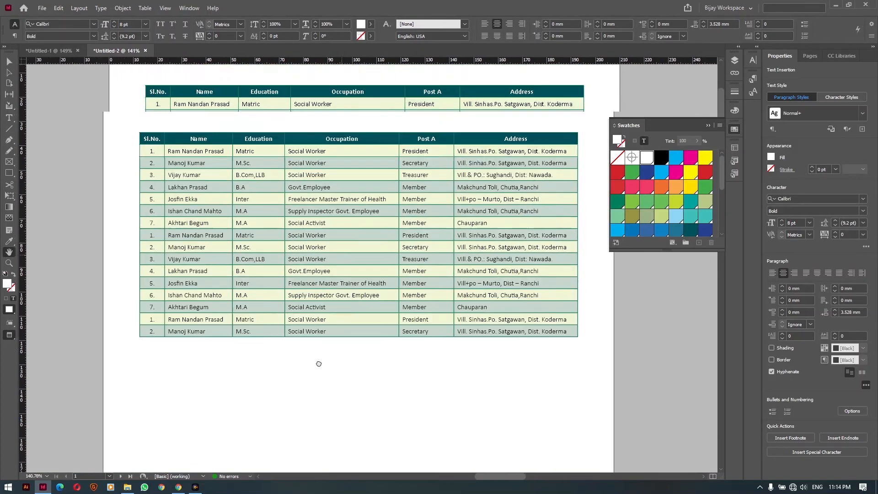
pyautogui.click(10, 62)
pyautogui.click(101, 382)
pyautogui.hotkey('ctrl', 'Tab')
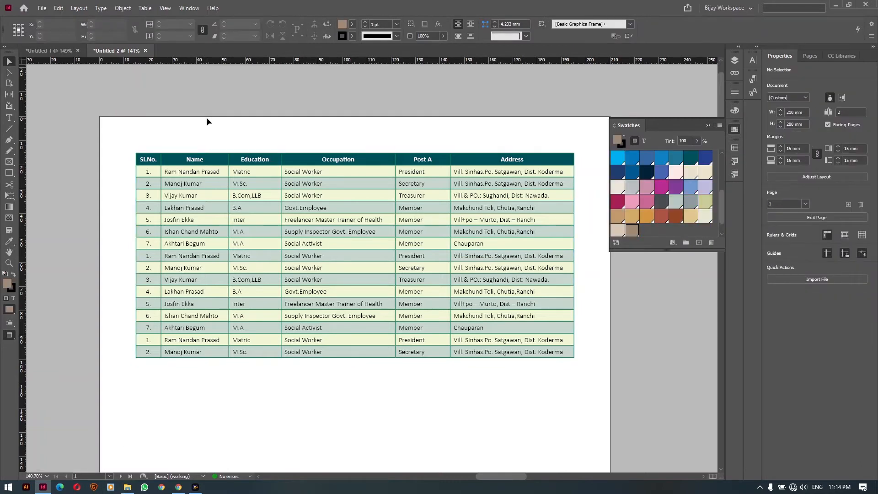
pyautogui.scroll(-5, 207, 122)
pyautogui.press('t')
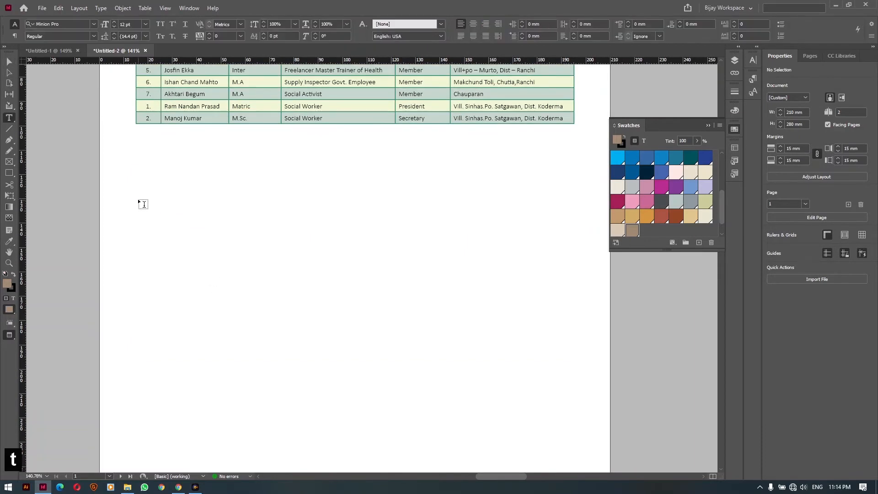
# Draw a text frame below the existing table and place the Word file Table Data into it
pyautogui.moveTo(136, 193); pyautogui.dragTo(575, 435)
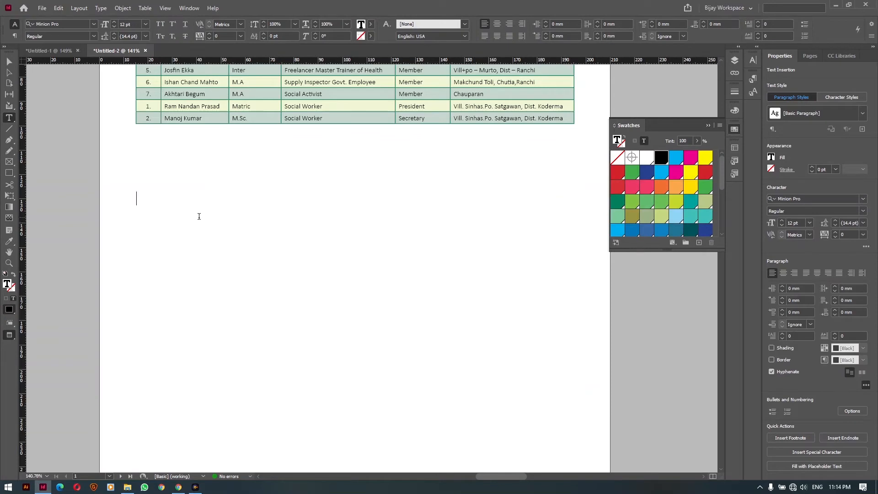
pyautogui.click(40, 9)
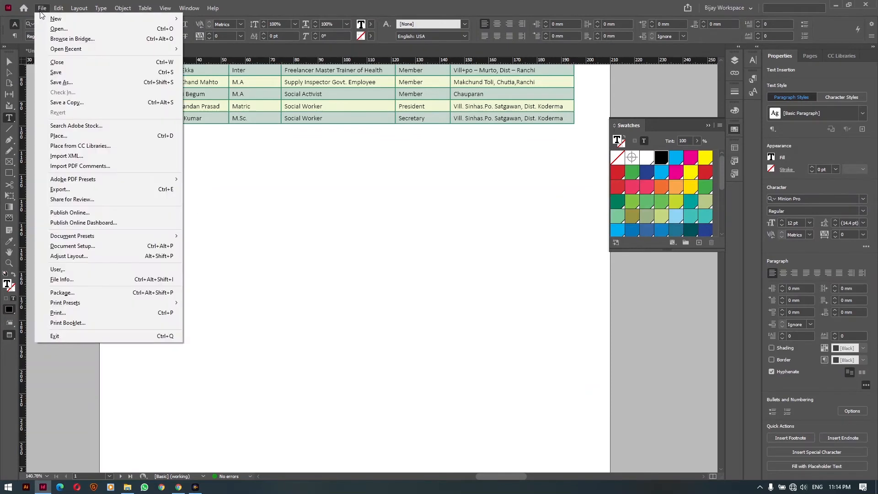
pyautogui.click(58, 137)
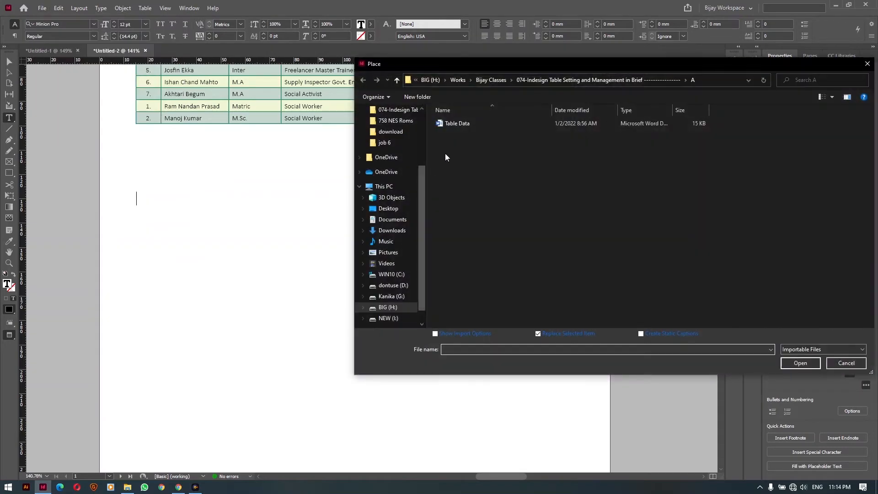
pyautogui.click(459, 125)
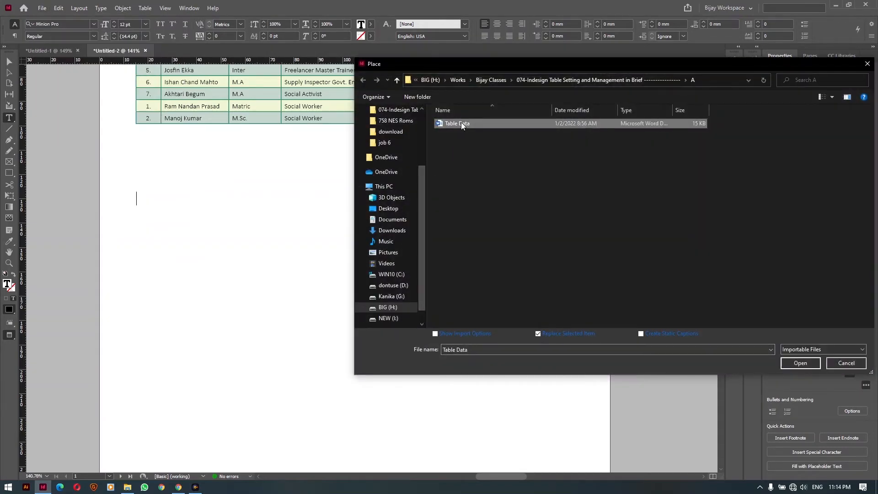
pyautogui.click(794, 364)
pyautogui.click(137, 197)
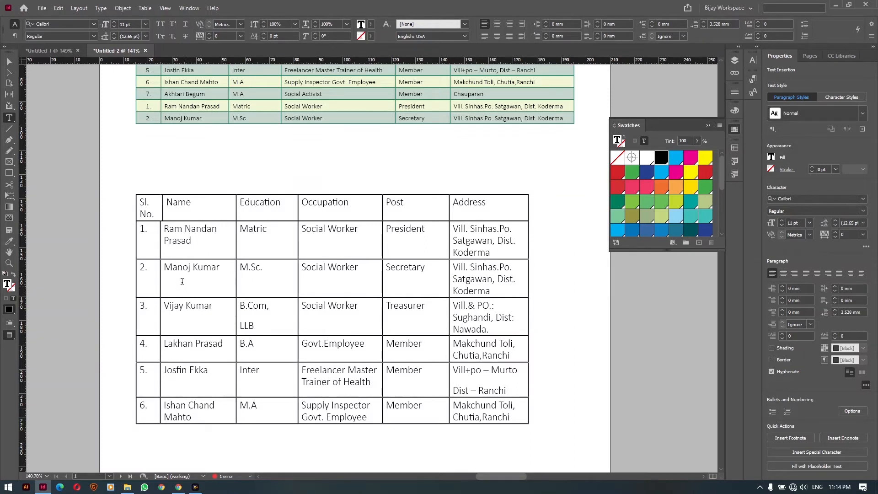
# Delete the Sl. No. header row from the placed table with Ctrl+Backspace
pyautogui.click(144, 204)
pyautogui.hotkey('ctrl', 'BackSpace')
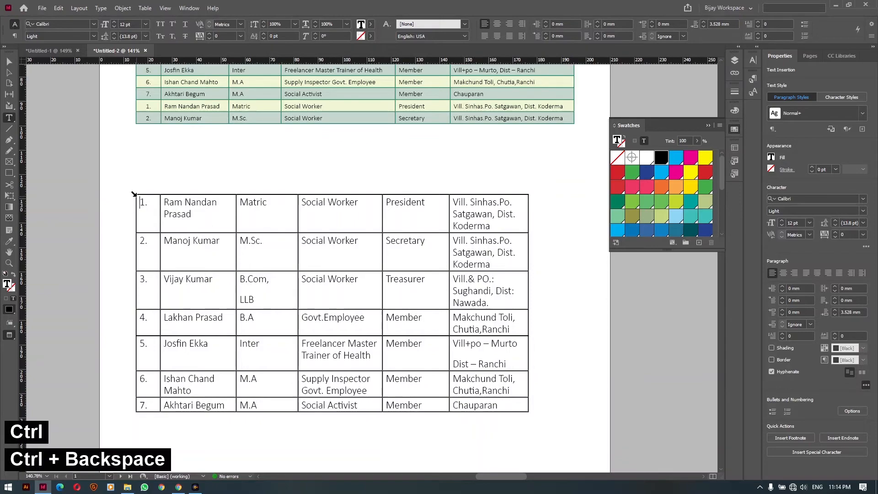
pyautogui.click(134, 194)
# Nudge the placed table's frame slightly up and left, then select cells in row 1
pyautogui.scroll(5, 322, 335)
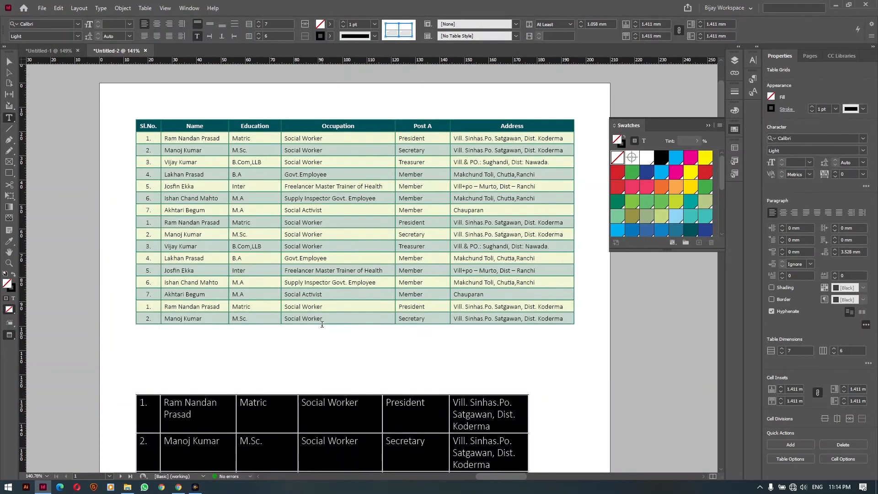
pyautogui.scroll(-5, 416, 267)
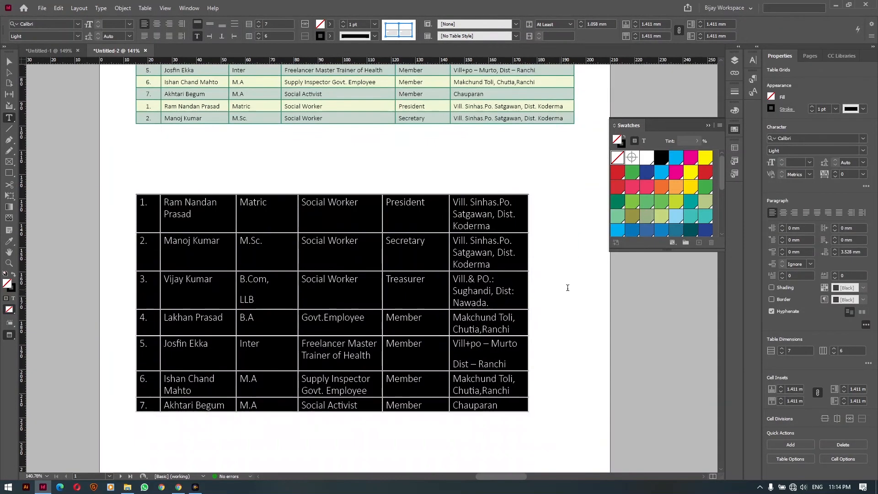
pyautogui.hotkey('ctrl', 'v')
pyautogui.moveTo(381, 270); pyautogui.dragTo(354, 229)
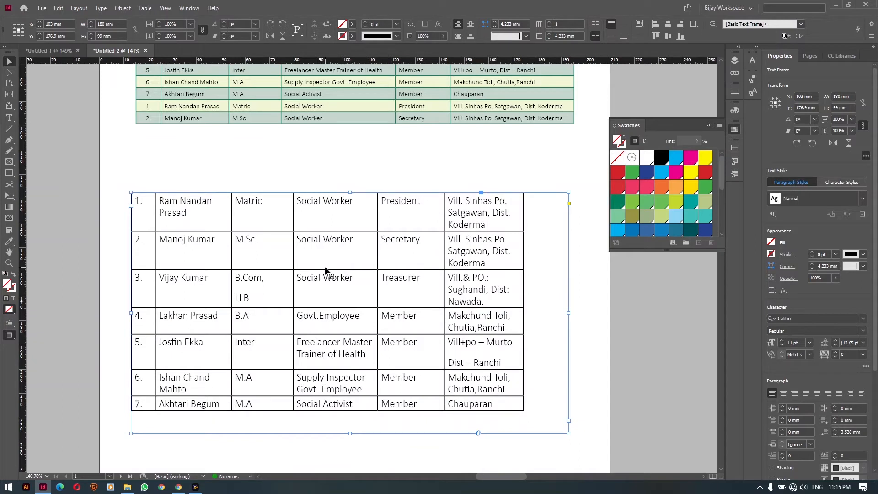
pyautogui.press('t')
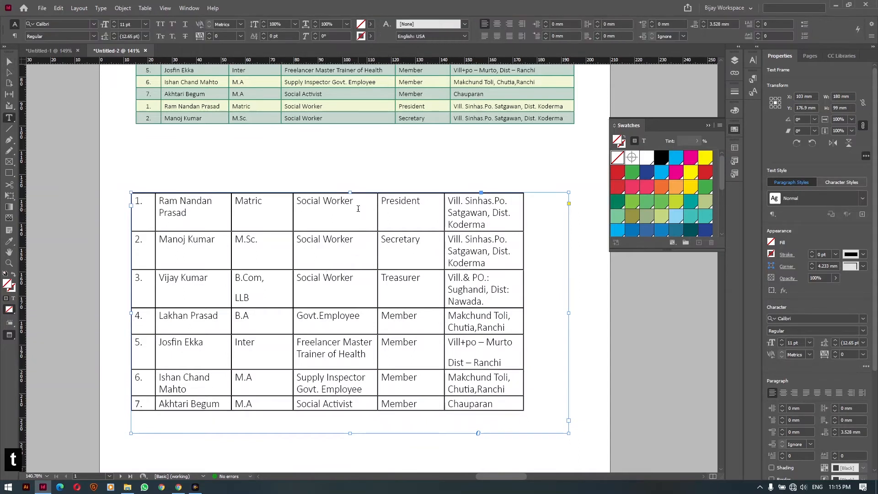
pyautogui.moveTo(358, 208); pyautogui.dragTo(235, 375)
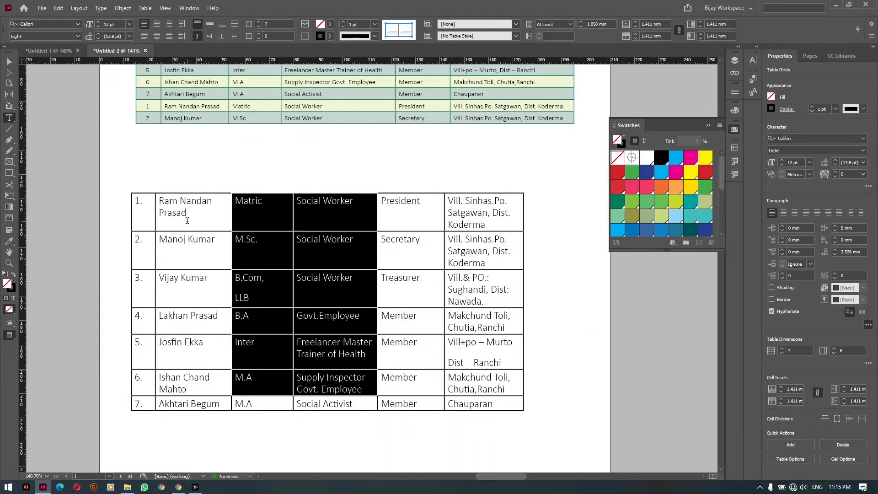
# Merge the Matric and Social Worker cells in row 1 of the lower table
pyautogui.moveTo(187, 220); pyautogui.dragTo(488, 406)
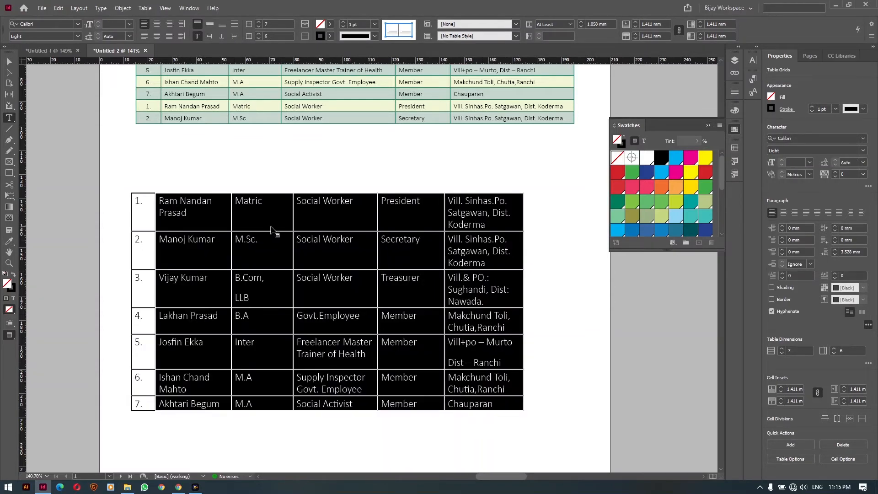
pyautogui.moveTo(271, 230); pyautogui.dragTo(333, 211)
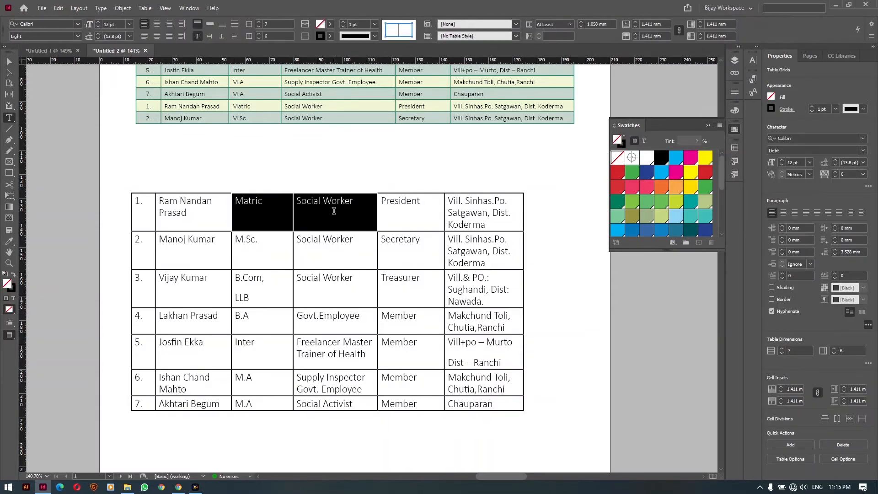
pyautogui.rightClick(334, 211)
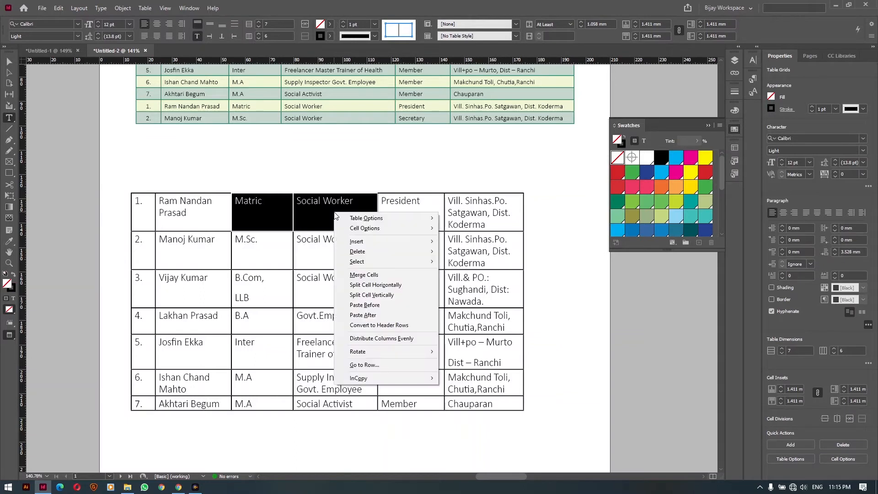
pyautogui.click(356, 274)
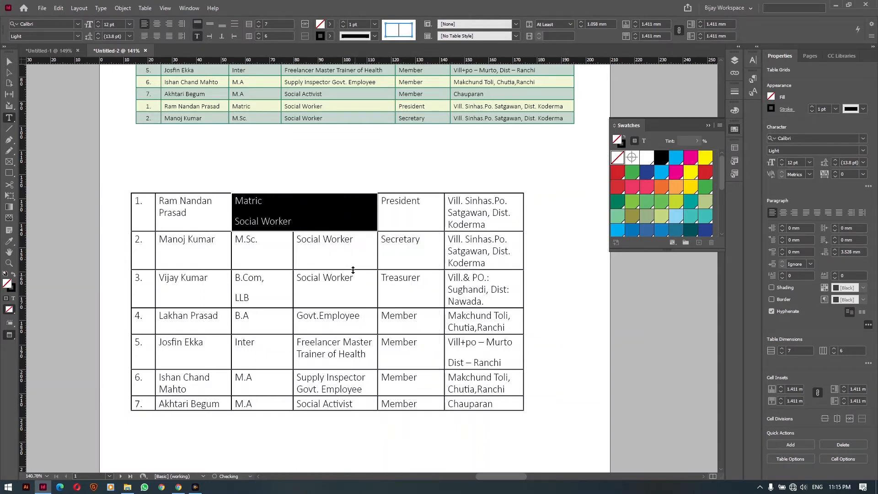
pyautogui.click(292, 212)
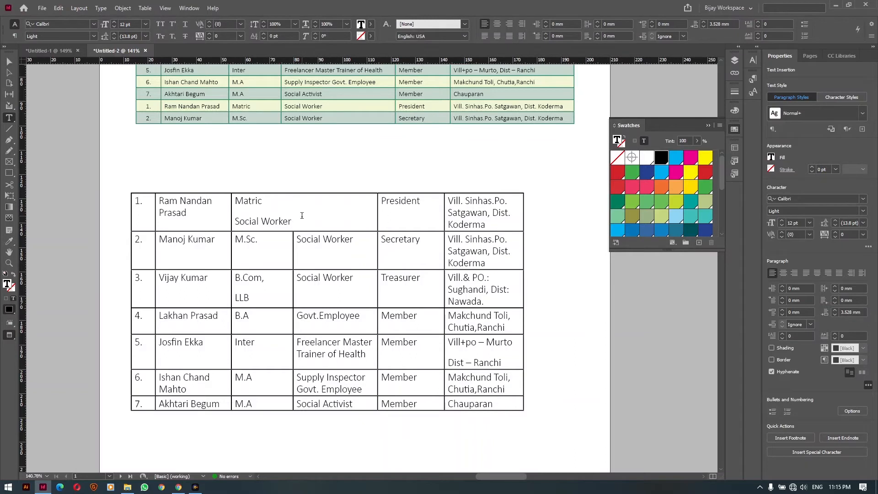
pyautogui.press('Escape')
# Split the merged cell horizontally into two rows
pyautogui.rightClick(352, 215)
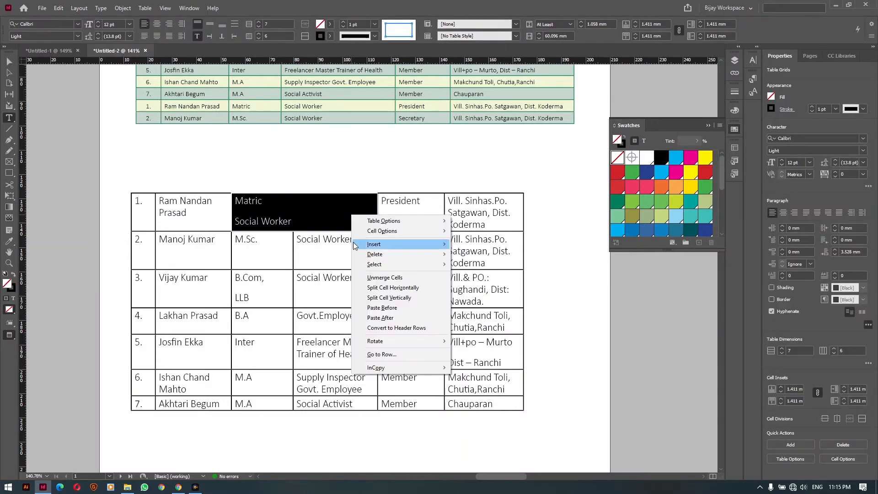
pyautogui.click(416, 288)
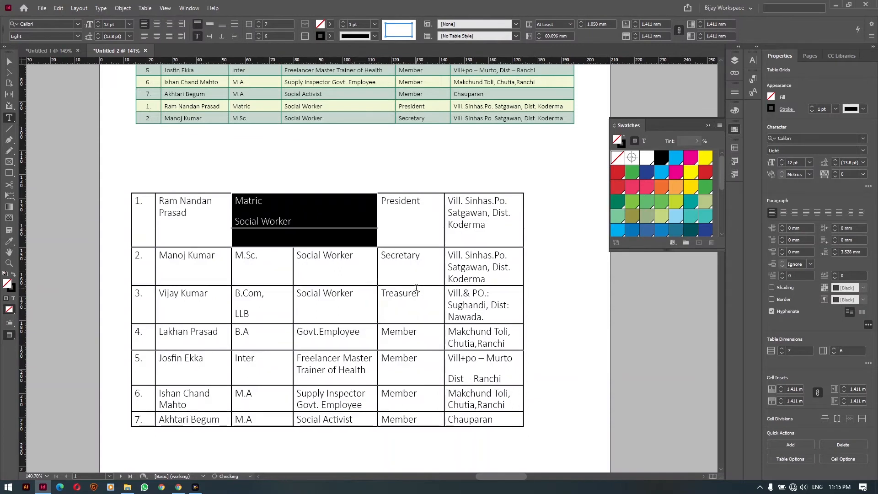
pyautogui.click(325, 218)
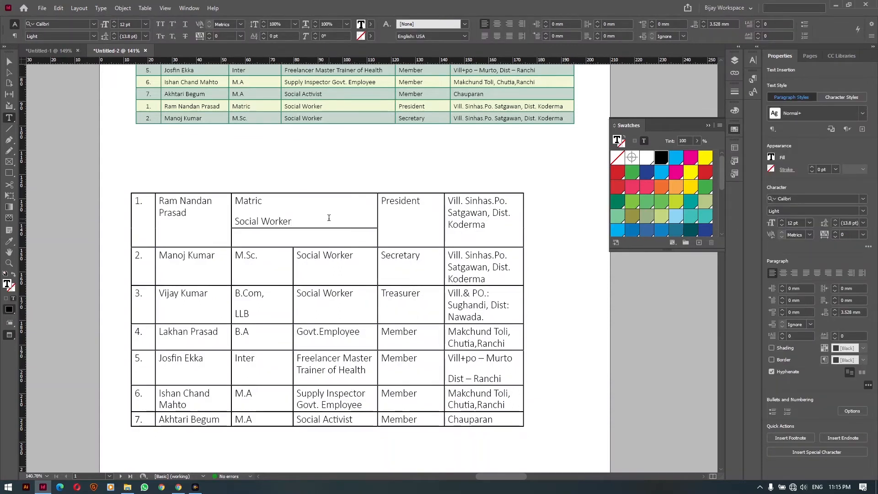
# Split the empty cell below Social Worker vertically, then split its right half vertically again
pyautogui.moveTo(325, 237); pyautogui.dragTo(333, 234)
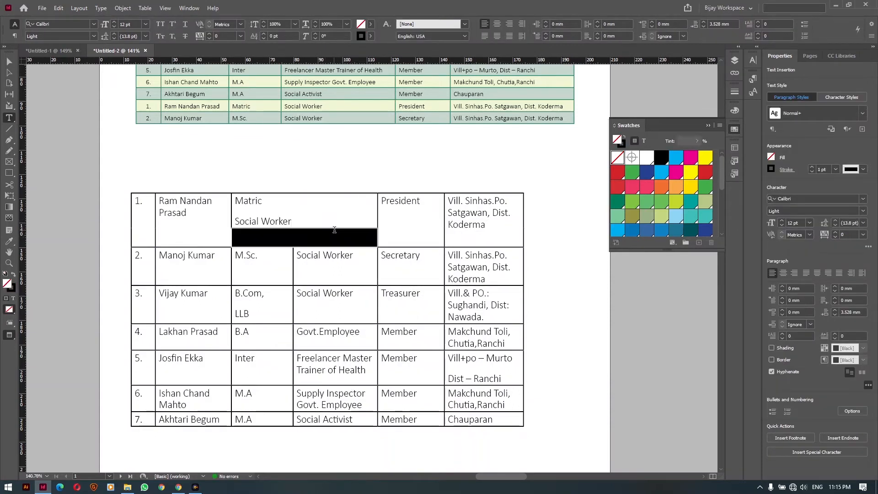
pyautogui.rightClick(335, 234)
pyautogui.click(372, 315)
pyautogui.rightClick(332, 234)
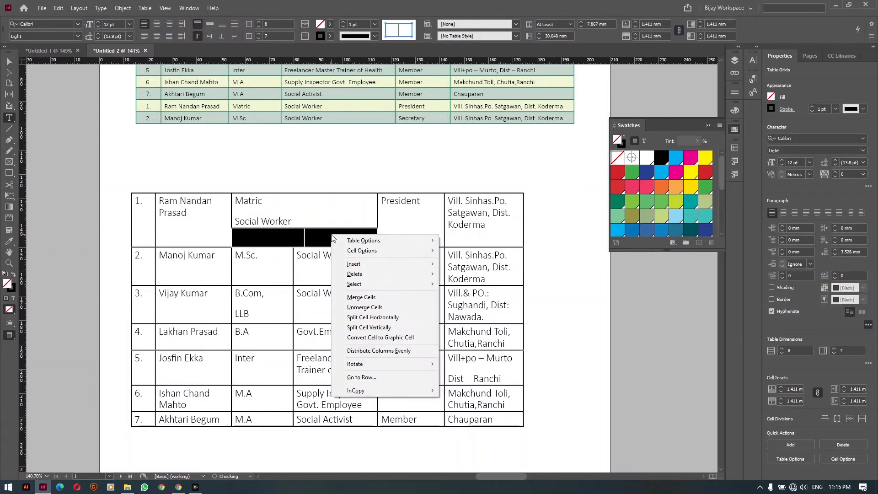
pyautogui.click(377, 327)
pyautogui.click(329, 241)
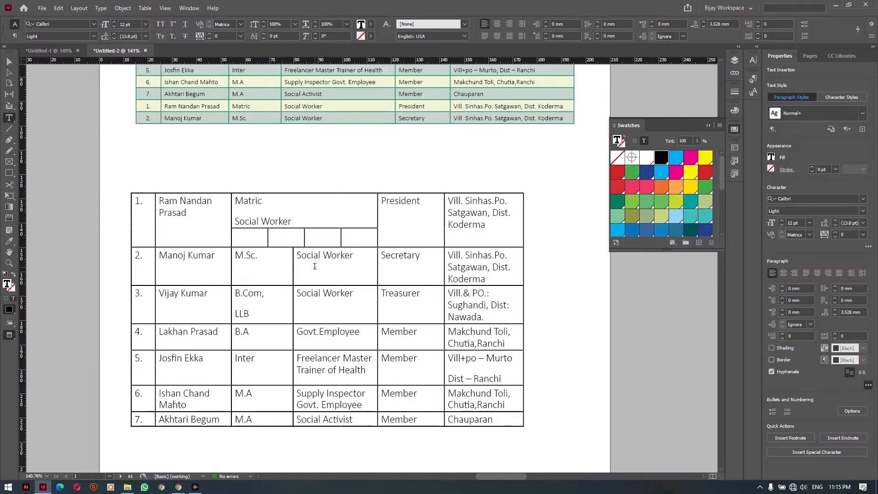
pyautogui.scroll(5, 314, 266)
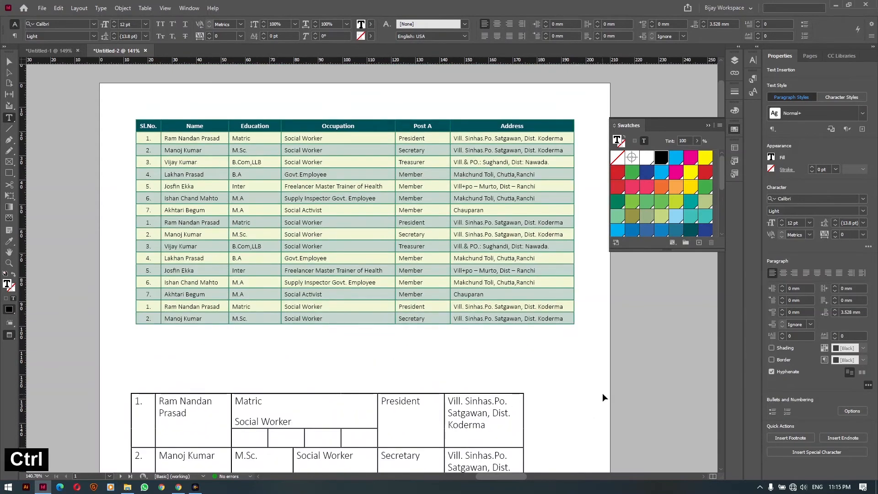
# Switch to the Selection tool and delete the lower table's frame
pyautogui.keyDown('ctrl'); pyautogui.click(602, 393); pyautogui.keyUp('ctrl')
pyautogui.press('v')
pyautogui.click(265, 415)
pyautogui.press('Delete')
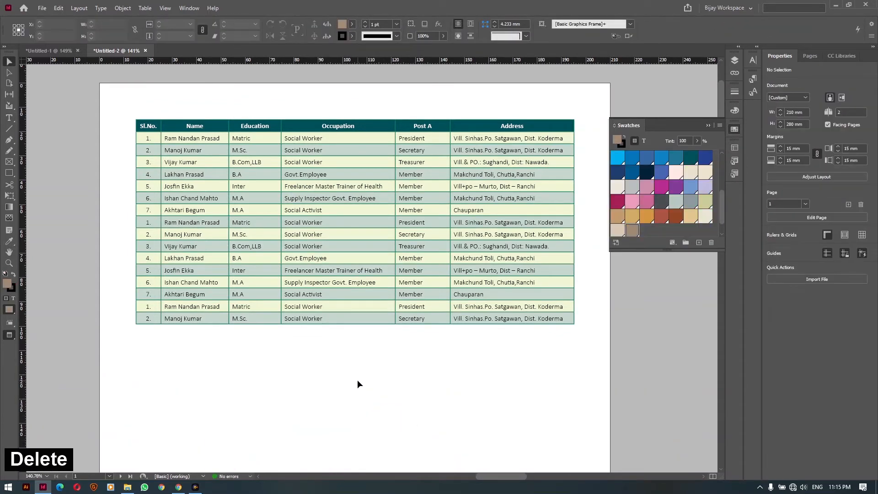
# Undo back to the unsplit lower table and align it under the green table's left edge
pyautogui.hotkey('ctrl', 'z')
pyautogui.hotkey('ctrl', 'z')
pyautogui.hotkey('ctrl', 'z')
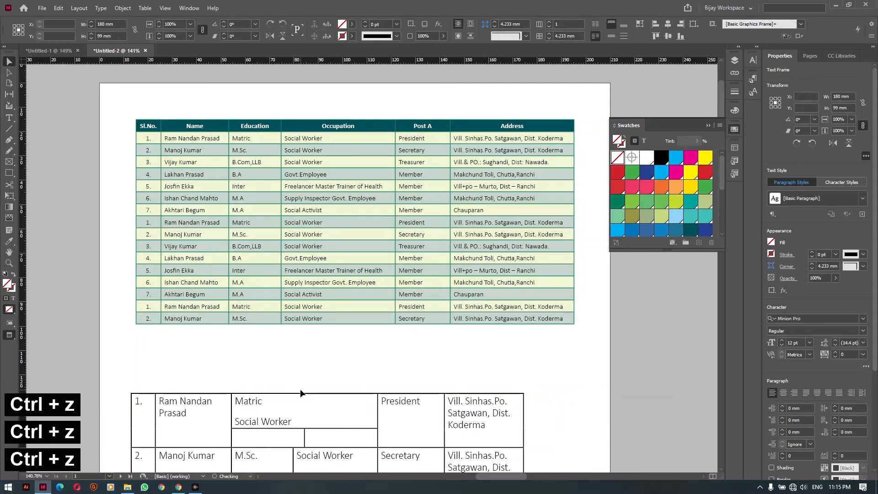
pyautogui.hotkey('ctrl', 'z')
pyautogui.hotkey('ctrl', 'z')
pyautogui.hotkey('ctrl', 'z')
pyautogui.hotkey('ctrl', 'z')
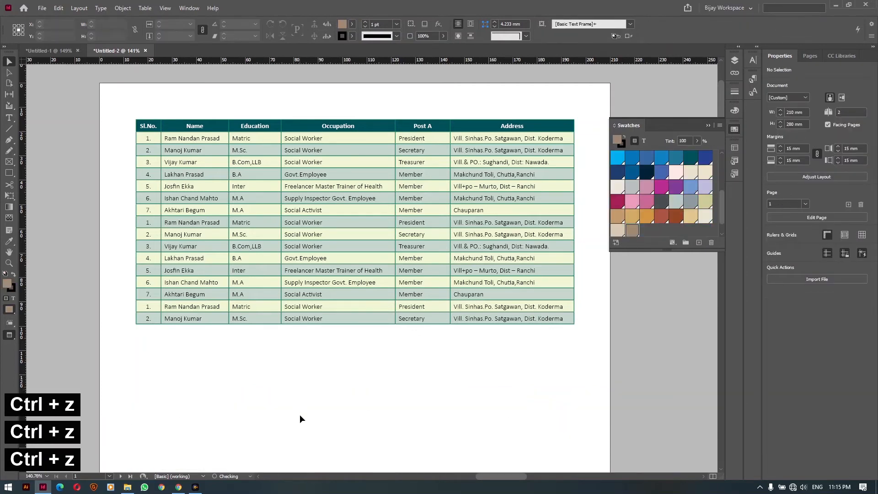
pyautogui.hotkey('ctrl', 'shift', 'z')
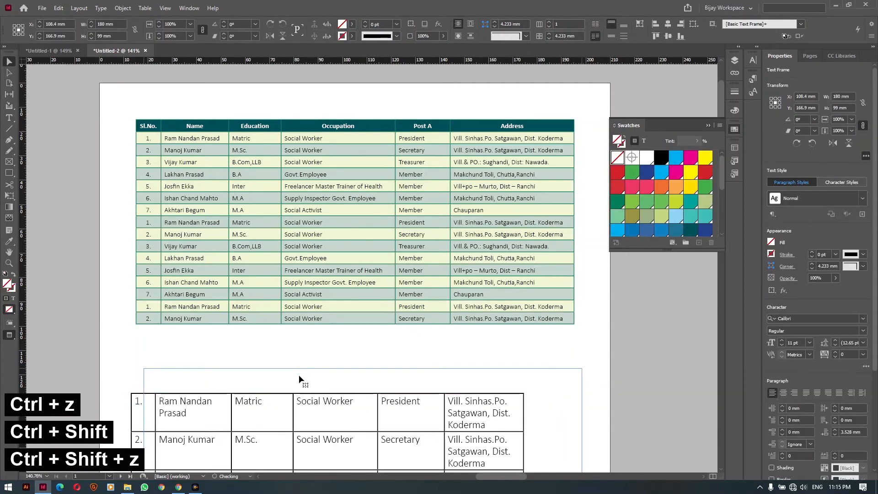
pyautogui.moveTo(285, 384); pyautogui.dragTo(277, 381)
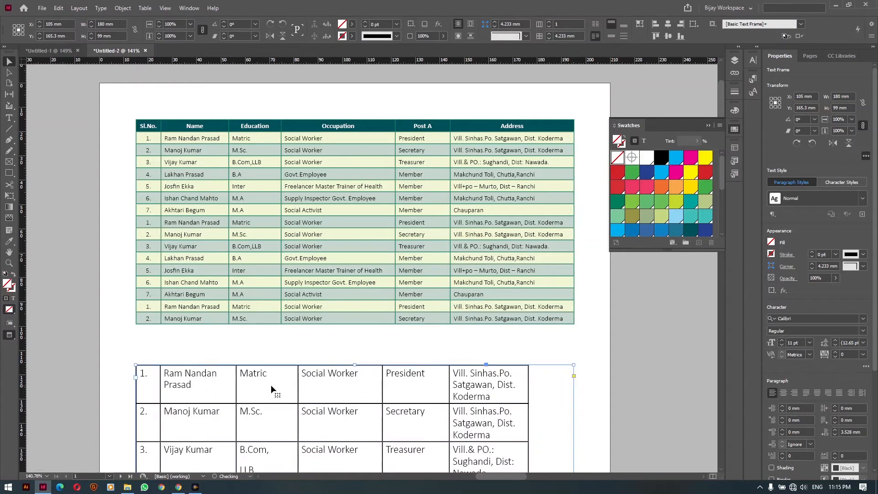
pyautogui.doubleClick(182, 385)
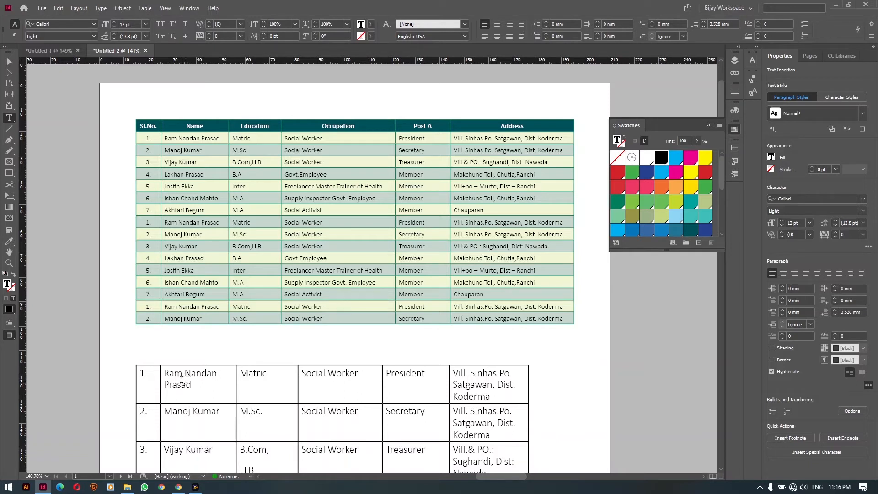
# Insert 1 new row above the current first row of the lower table
pyautogui.click(145, 8)
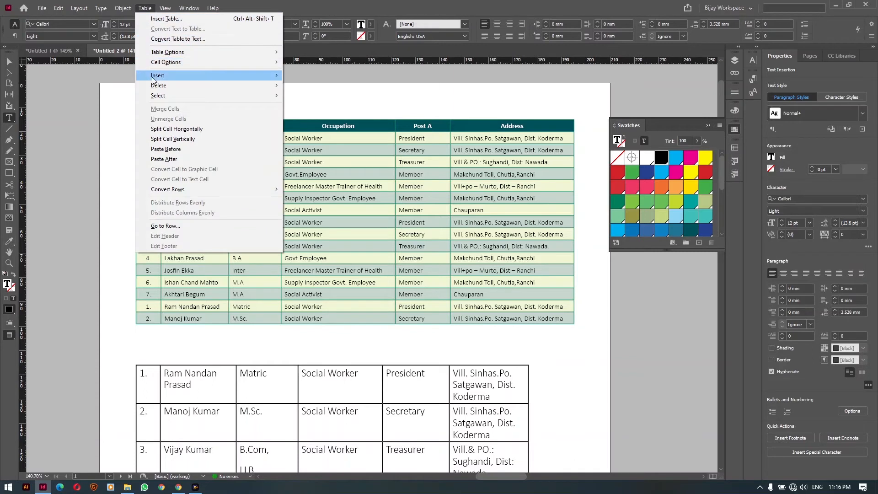
pyautogui.moveTo(153, 79)
pyautogui.click(313, 76)
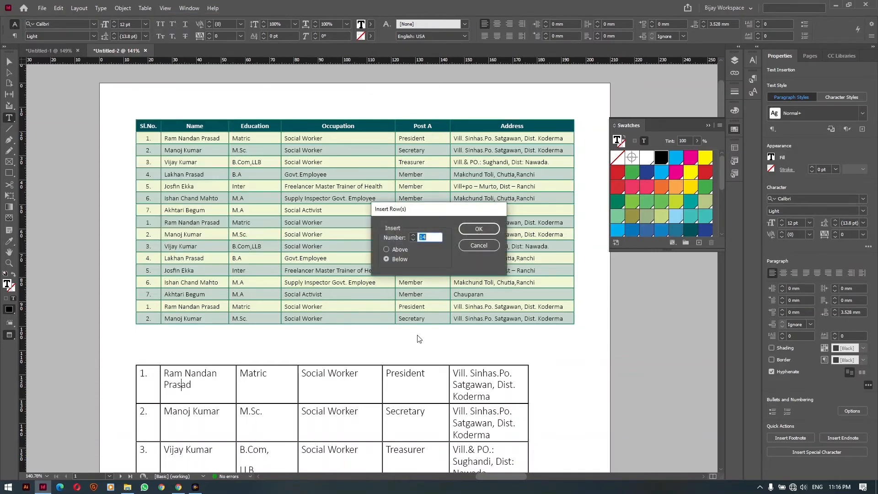
pyautogui.click(400, 250)
pyautogui.moveTo(440, 237); pyautogui.dragTo(400, 240)
pyautogui.write('1')
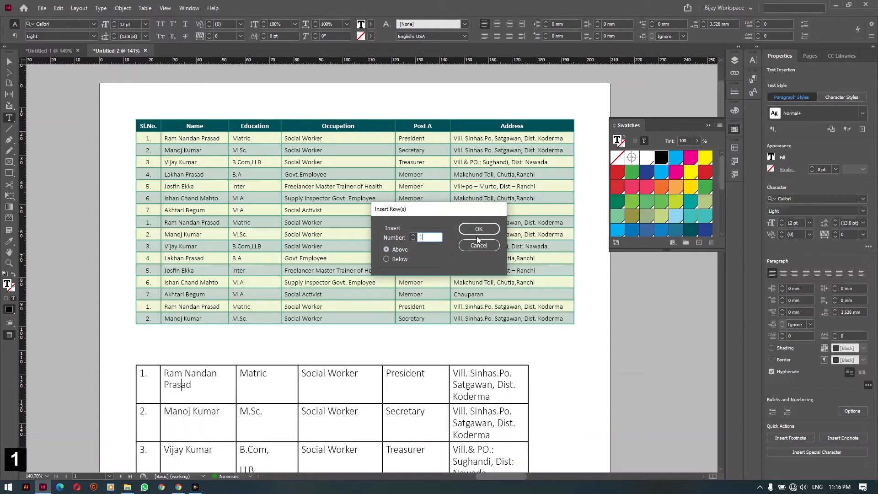
pyautogui.click(478, 229)
# Type Sl. No., Name, Education, Occupation, Post and Address across the new top row
pyautogui.click(152, 370)
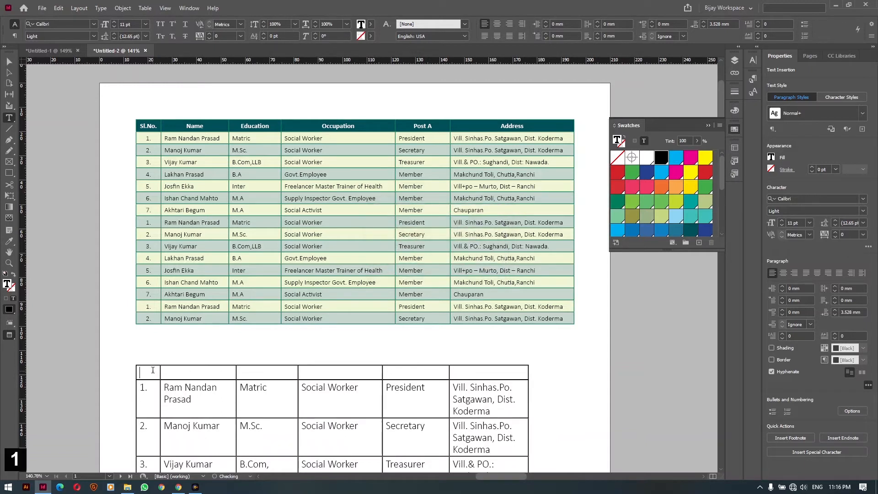
pyautogui.write('Sl. No.\tName\tEducation\tOccupation\tPost\tAddress')
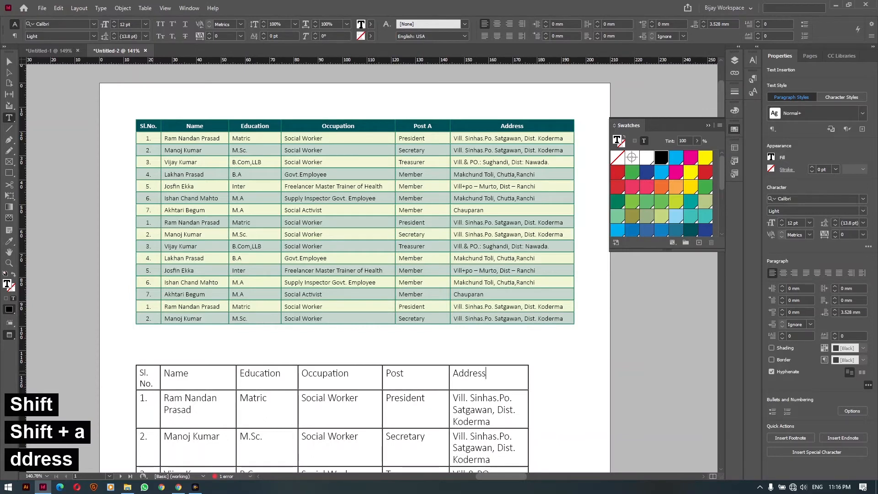
pyautogui.scroll(-3, 153, 365)
pyautogui.scroll(3, 162, 345)
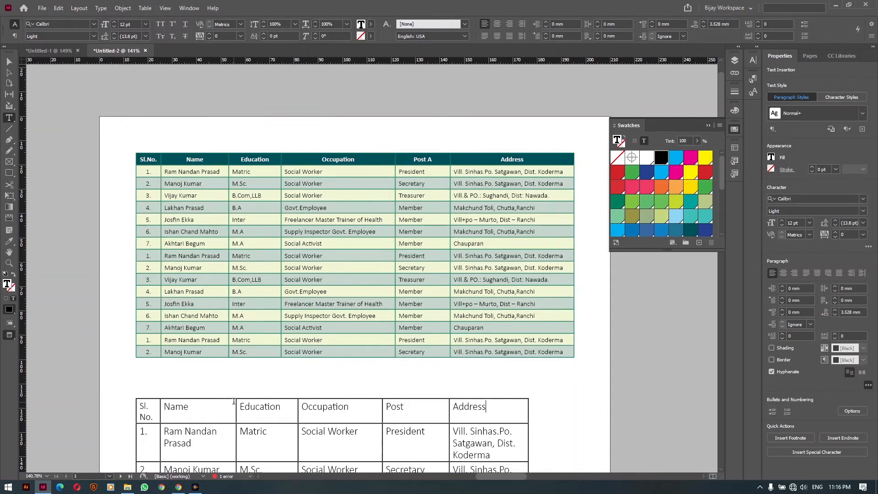
pyautogui.scroll(-5, 234, 401)
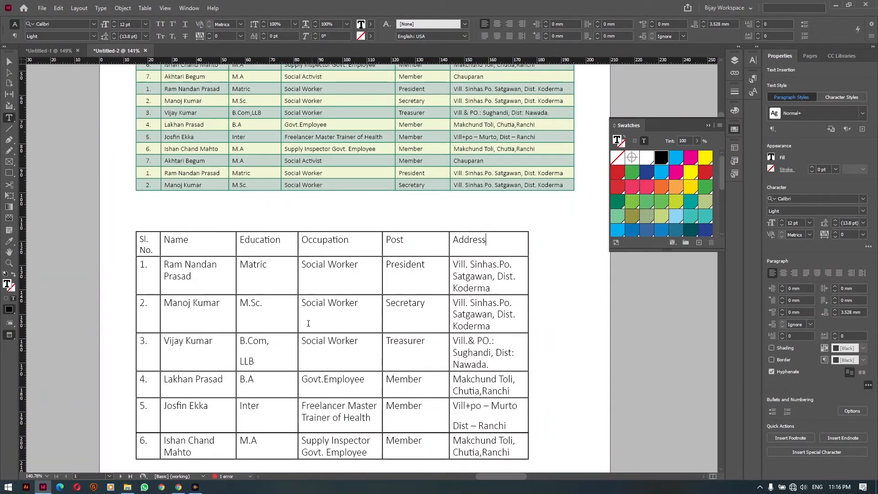
pyautogui.scroll(4, 346, 142)
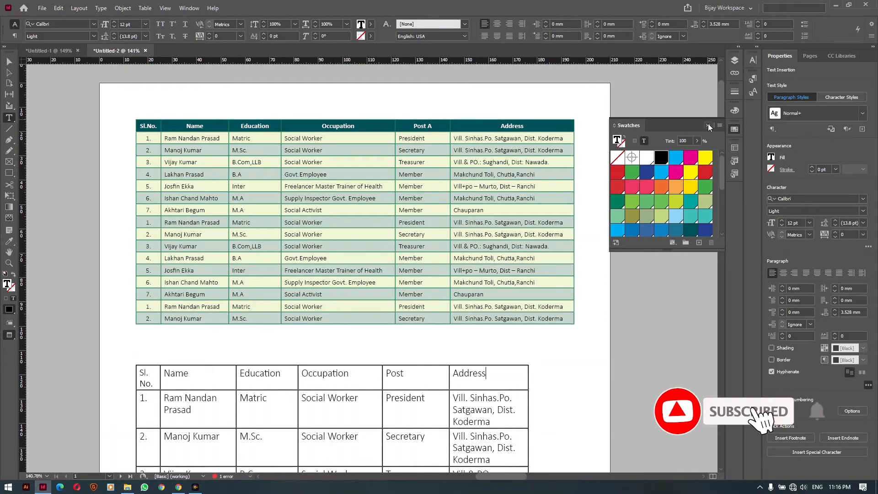
# Close Swatches, open Window > Type & Tables > Table, and switch to its Table Styles list
pyautogui.click(709, 127)
pyautogui.click(185, 8)
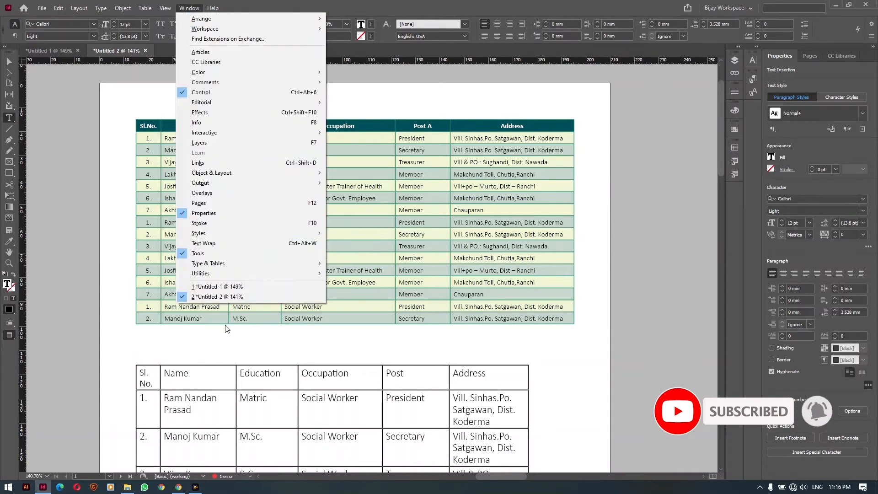
pyautogui.moveTo(221, 267)
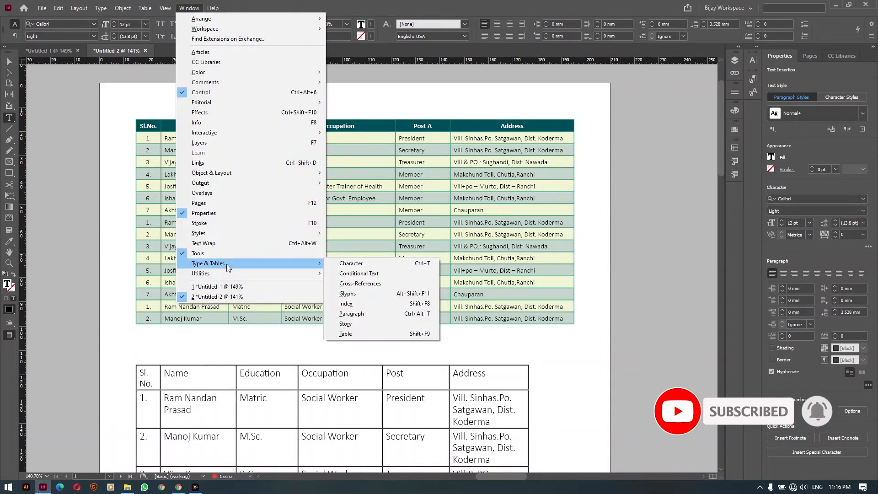
pyautogui.click(355, 334)
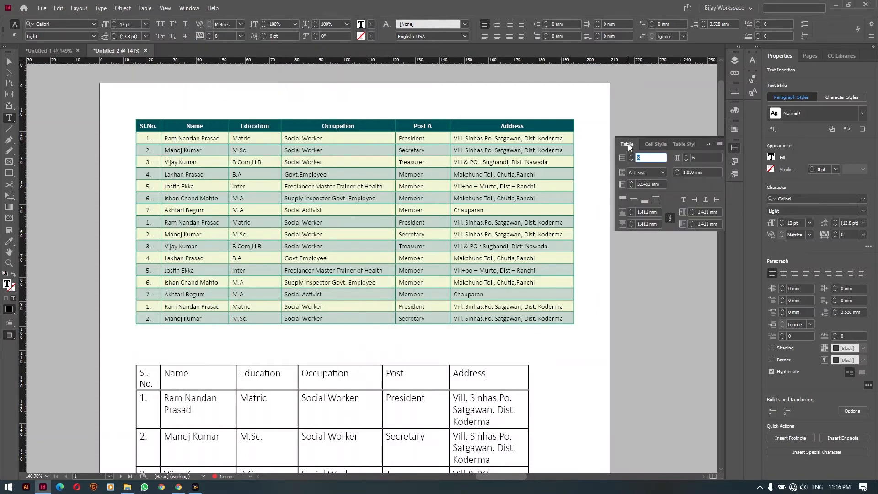
pyautogui.click(649, 145)
pyautogui.click(685, 145)
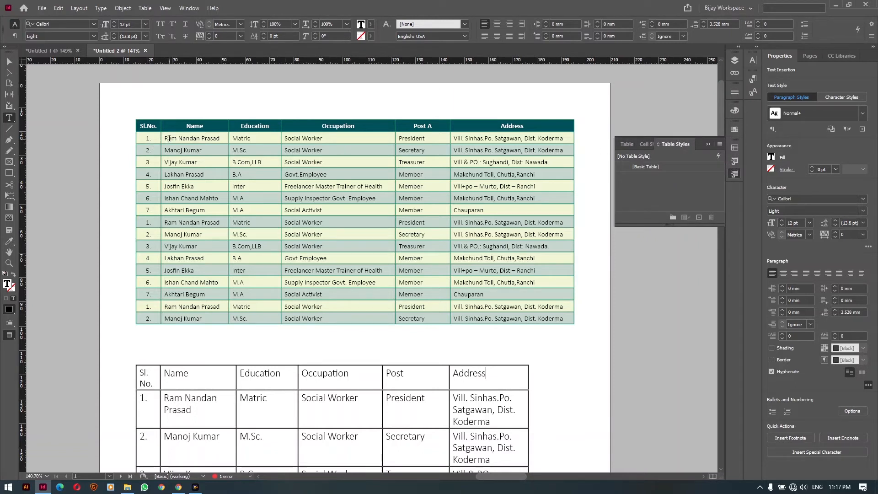
# Create a new paragraph style from the first Name cell's text and rename it Table Body
pyautogui.moveTo(165, 137); pyautogui.dragTo(186, 149)
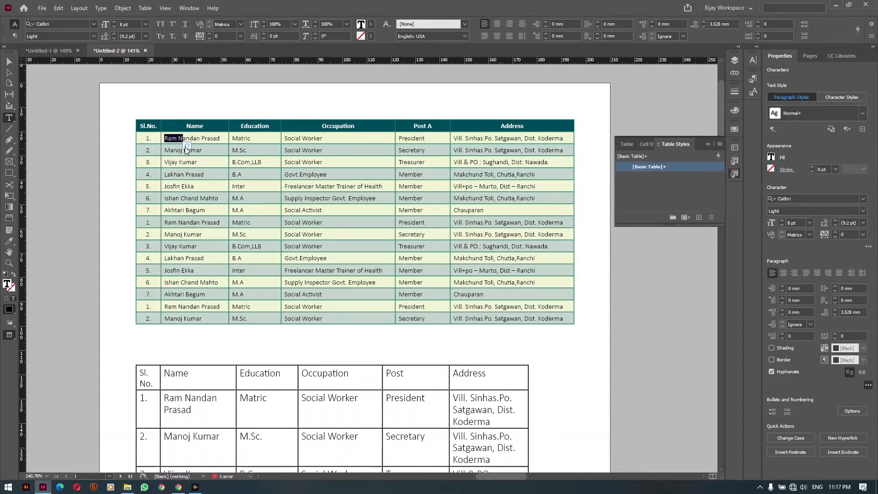
pyautogui.hotkey('ctrl', 'a')
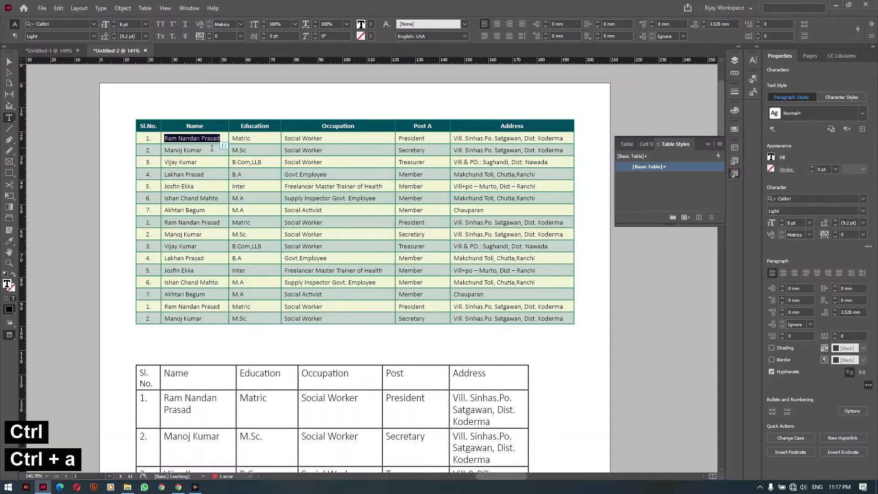
pyautogui.click(757, 46)
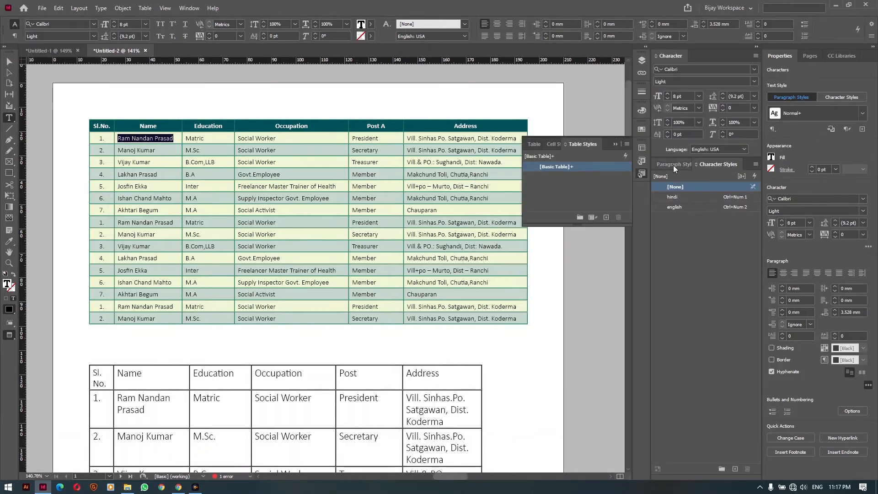
pyautogui.click(735, 469)
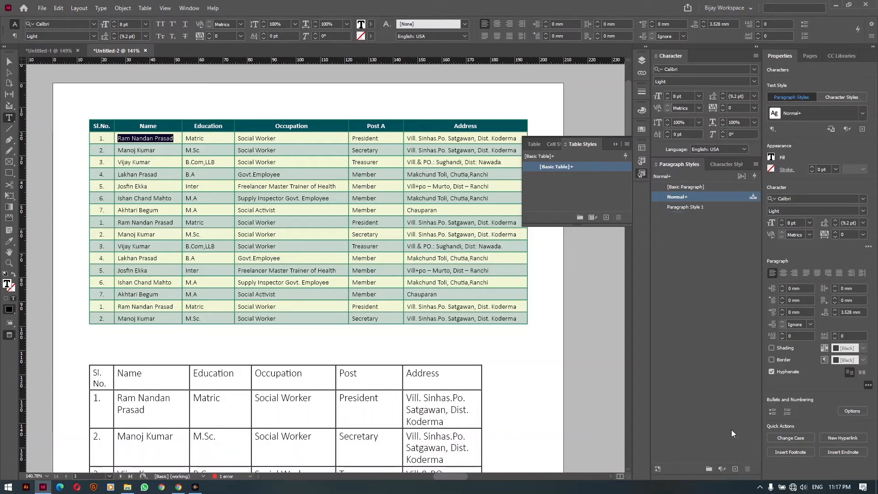
pyautogui.click(680, 208)
pyautogui.doubleClick(679, 207)
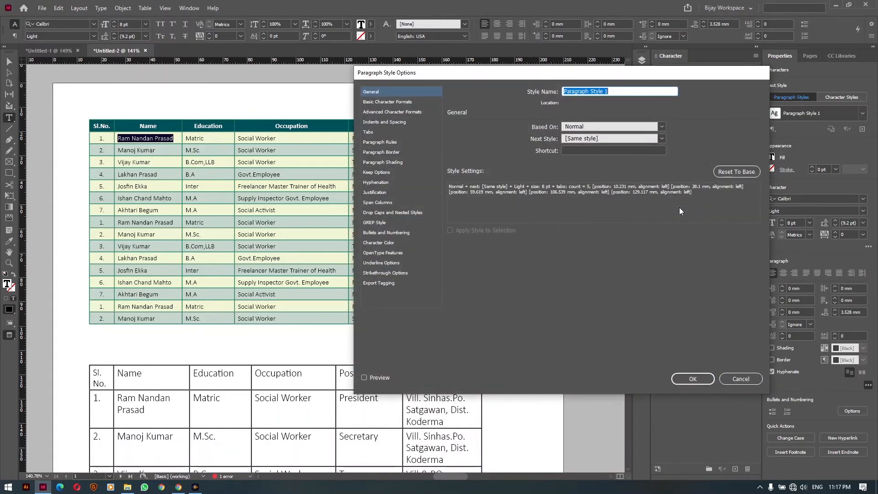
pyautogui.write('Table Body')
pyautogui.click(683, 380)
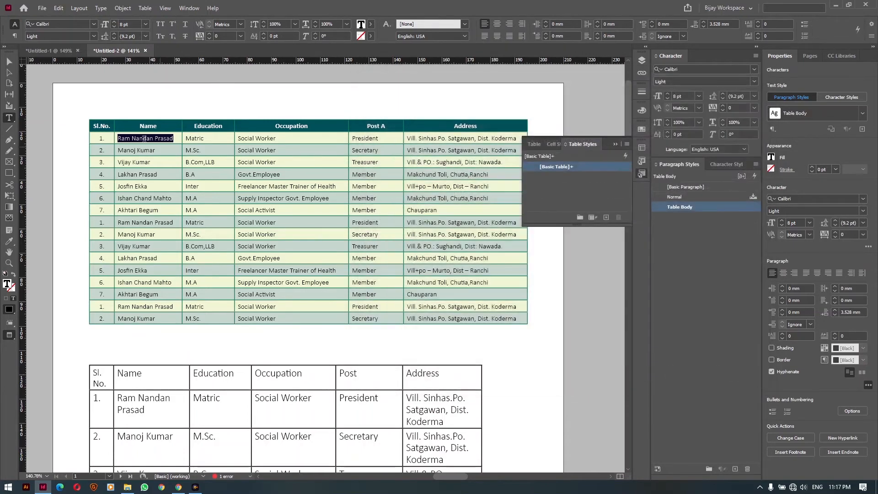
# Apply Table Body to the green table's body rows and centre the Sl.No. column numbers
pyautogui.moveTo(102, 138); pyautogui.dragTo(481, 273)
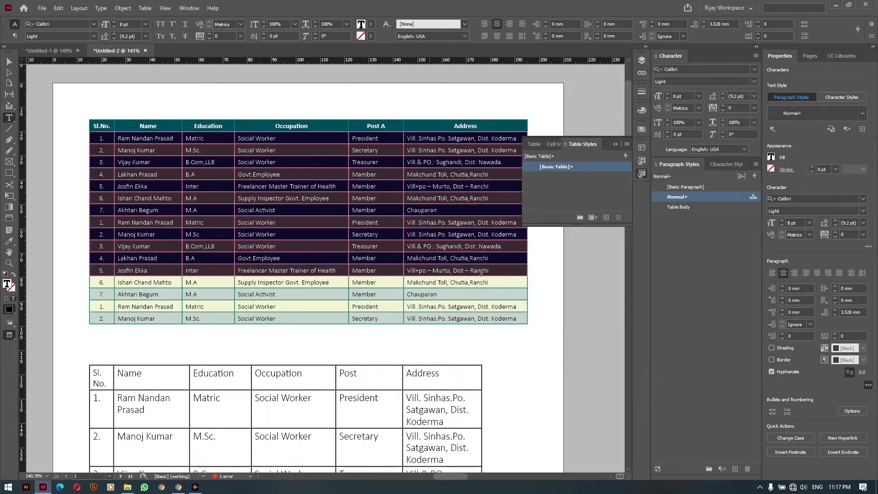
pyautogui.click(680, 207)
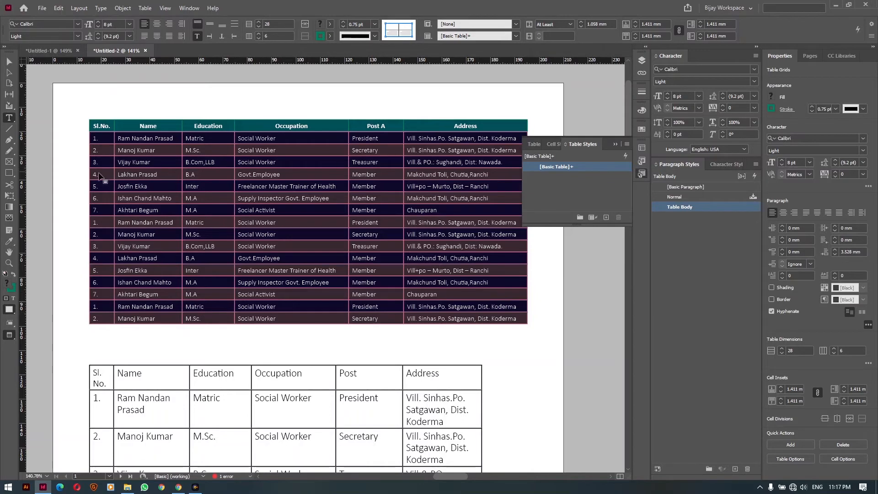
pyautogui.click(103, 136)
pyautogui.moveTo(103, 137); pyautogui.dragTo(106, 323)
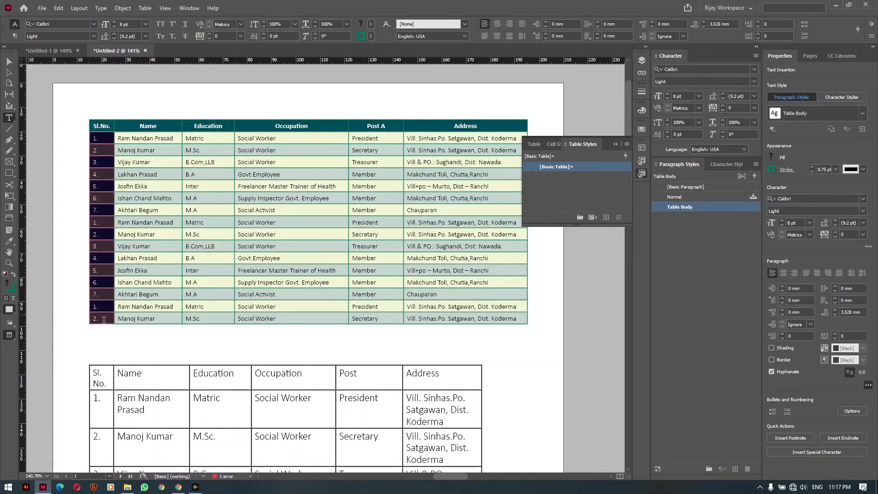
pyautogui.hotkey('ctrl', 'shift', 'c')
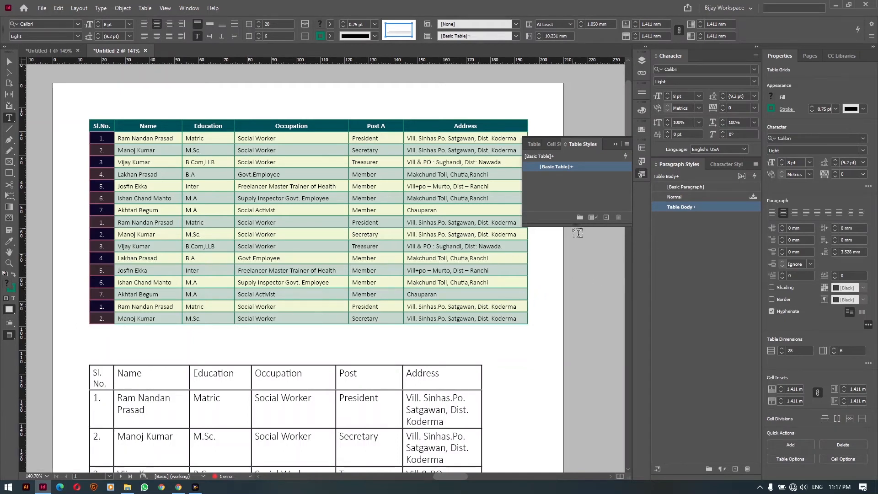
pyautogui.click(148, 194)
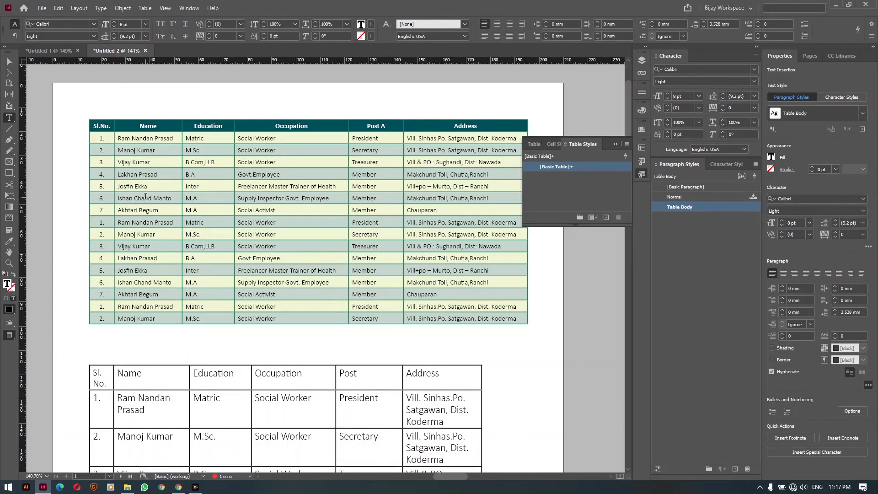
# Create a paragraph style from the header word Name and rename it Table Head
pyautogui.doubleClick(151, 126)
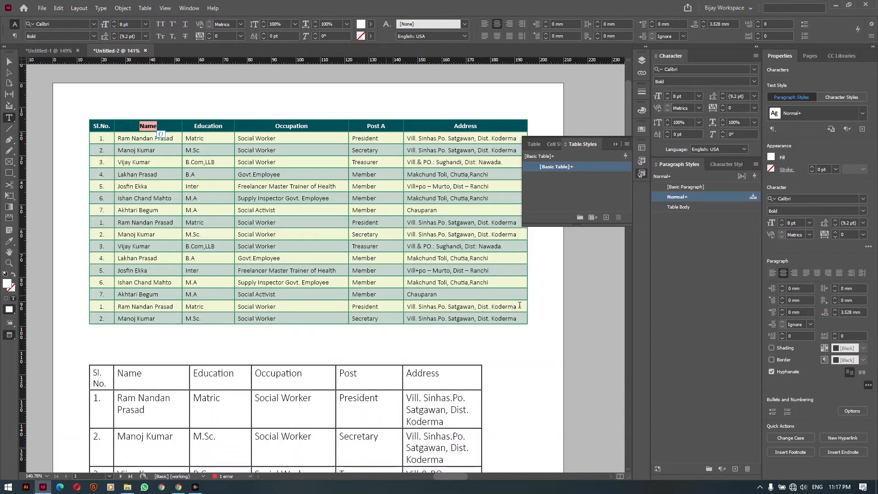
pyautogui.click(735, 469)
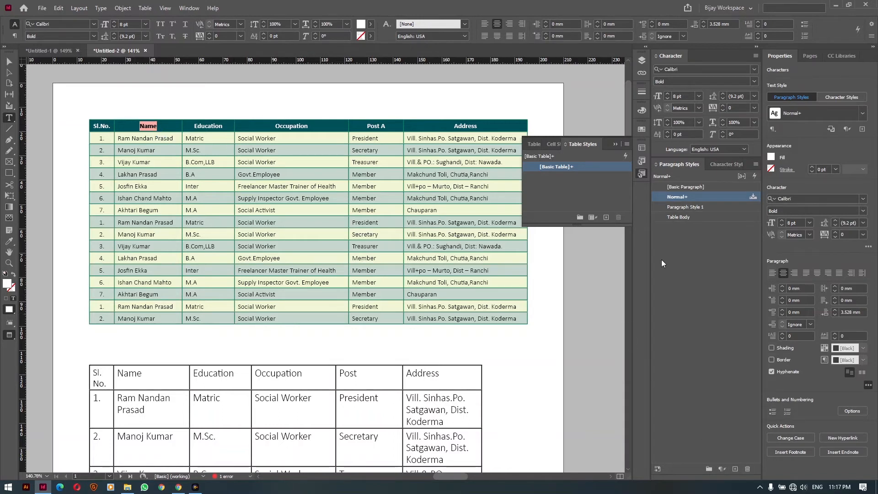
pyautogui.click(680, 208)
pyautogui.doubleClick(679, 210)
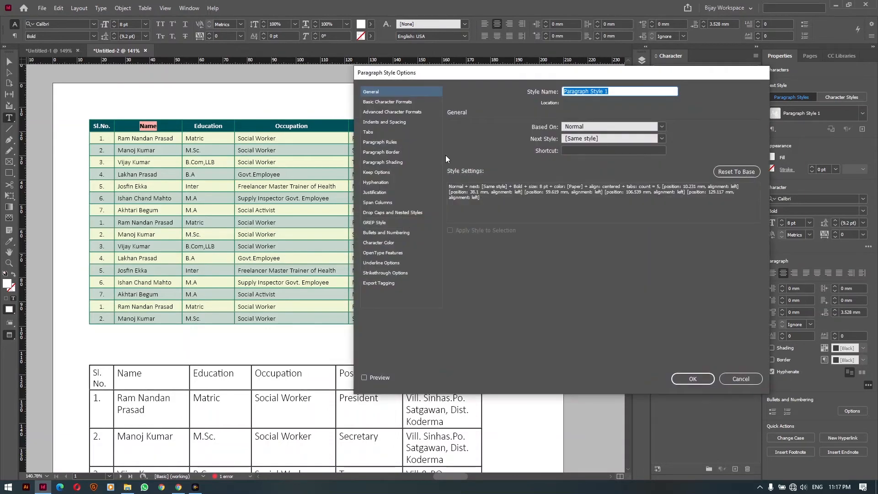
pyautogui.write('Table ')
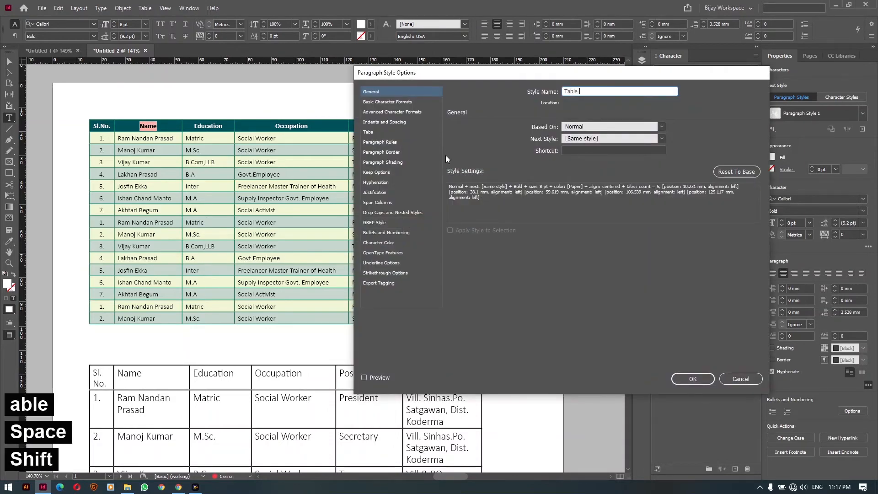
pyautogui.write('Head')
pyautogui.press('Return')
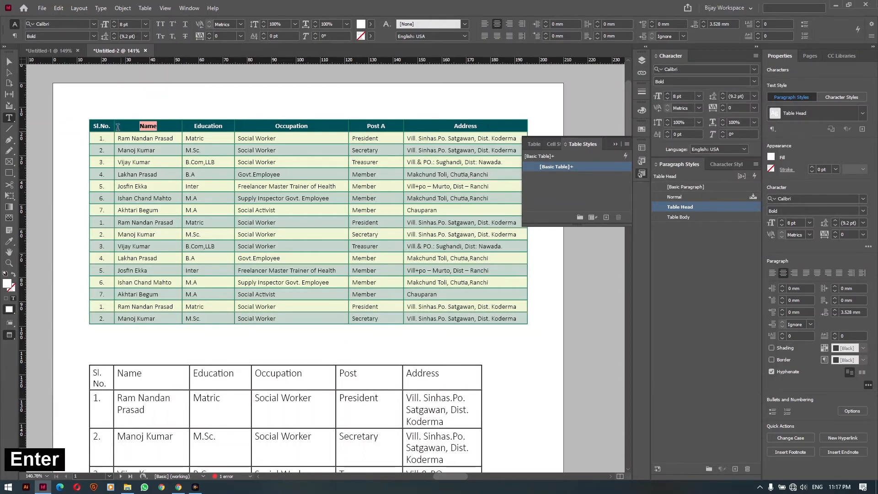
# Apply the Table Head paragraph style to the upper table's header row
pyautogui.moveTo(95, 123); pyautogui.dragTo(468, 122)
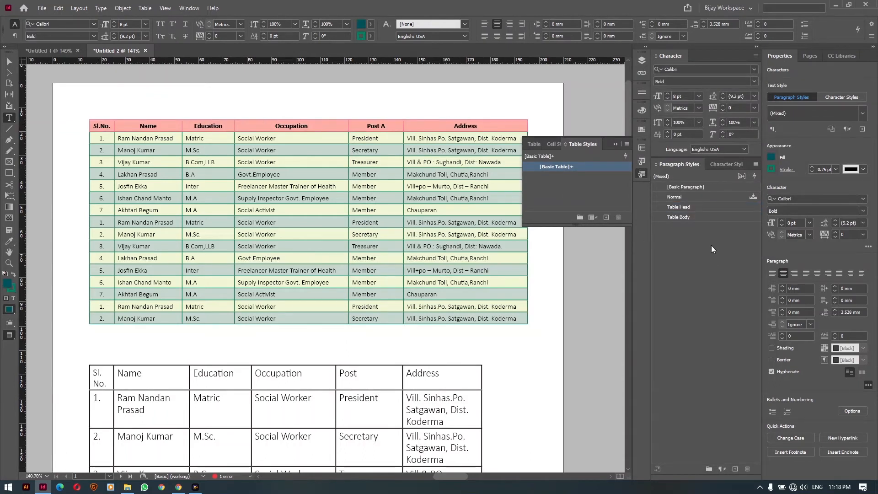
pyautogui.click(688, 208)
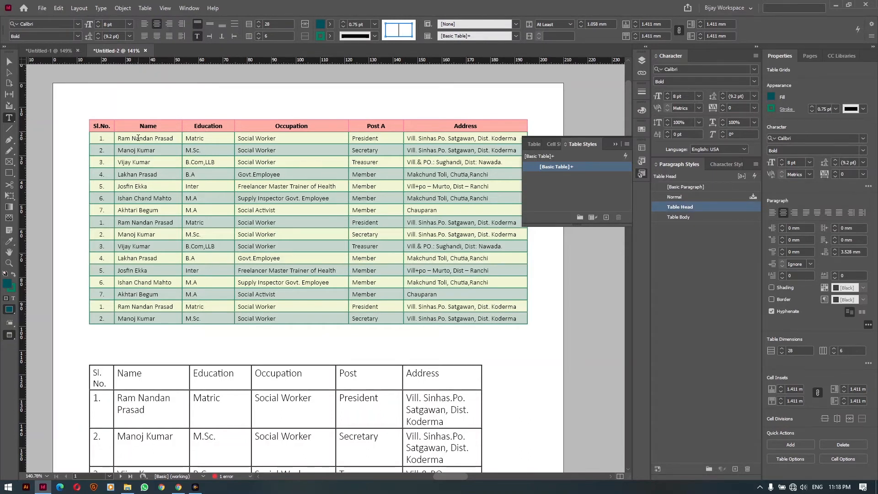
pyautogui.moveTo(138, 137); pyautogui.dragTo(503, 320)
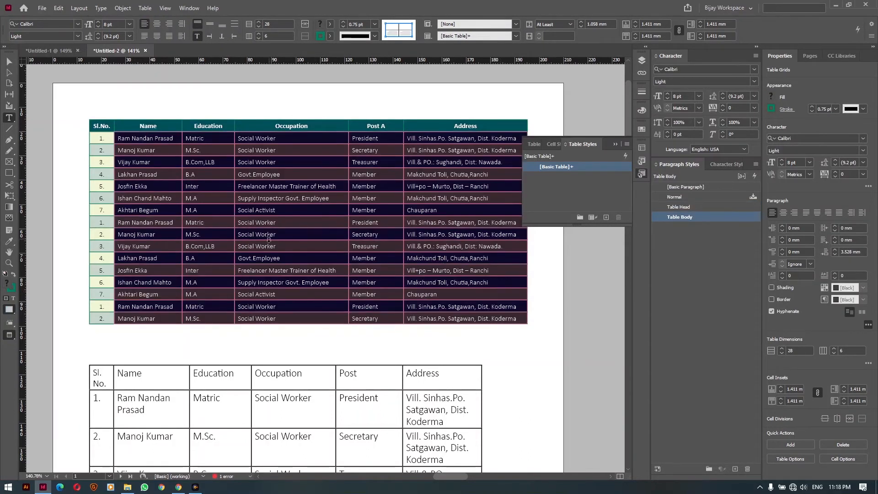
pyautogui.click(251, 220)
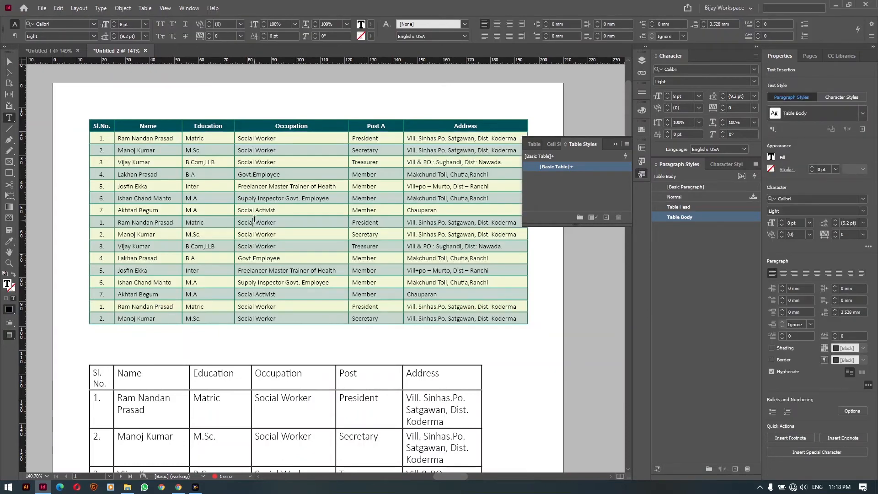
# Create a Table Body cell style from the first three Name cells, linked to the Table Body paragraph style
pyautogui.click(553, 144)
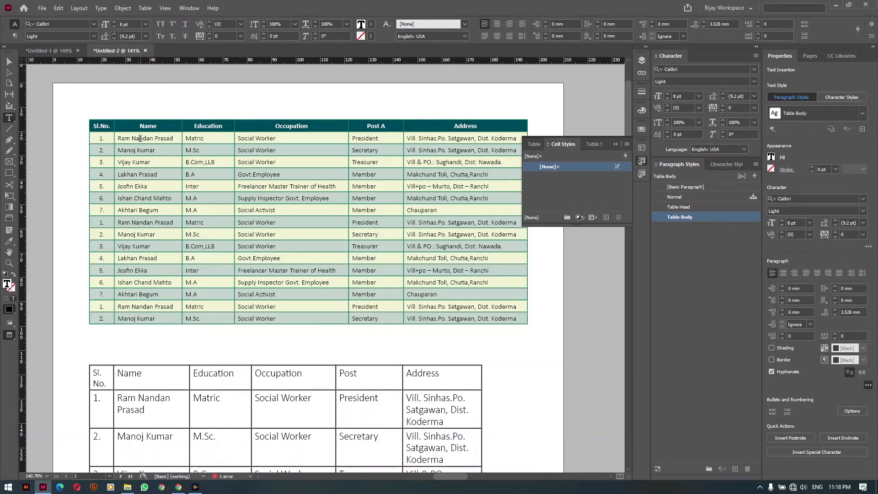
pyautogui.moveTo(141, 137); pyautogui.dragTo(146, 161)
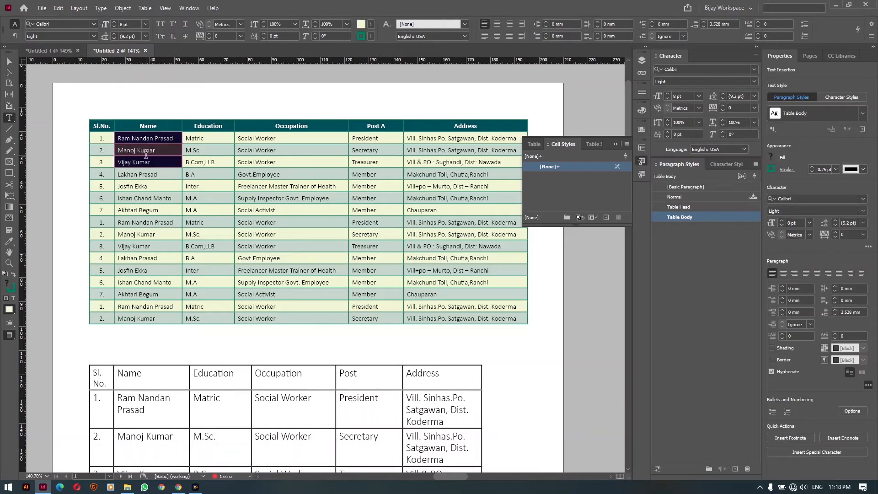
pyautogui.click(606, 217)
pyautogui.doubleClick(551, 177)
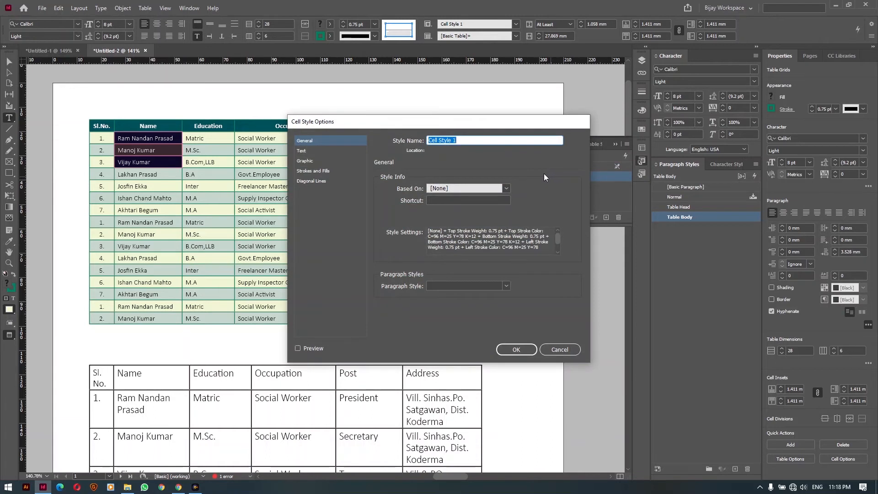
pyautogui.press('shift')
pyautogui.press('shift')
pyautogui.press('shift')
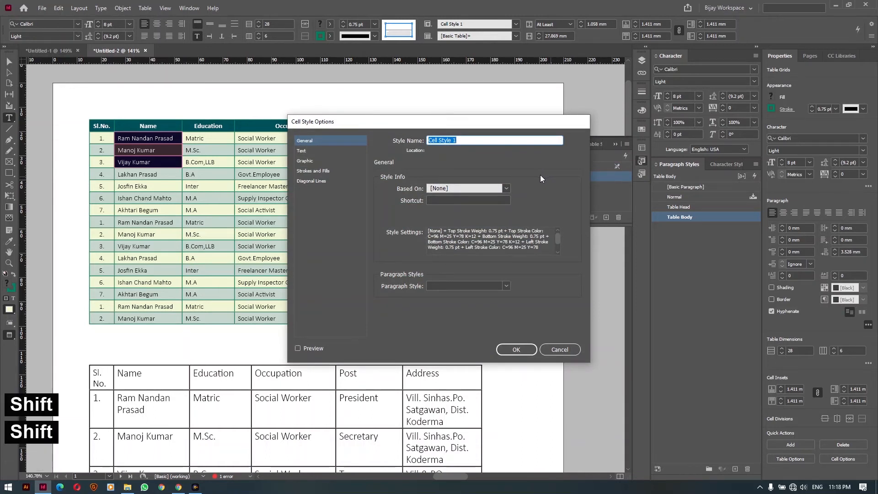
pyautogui.press('shift')
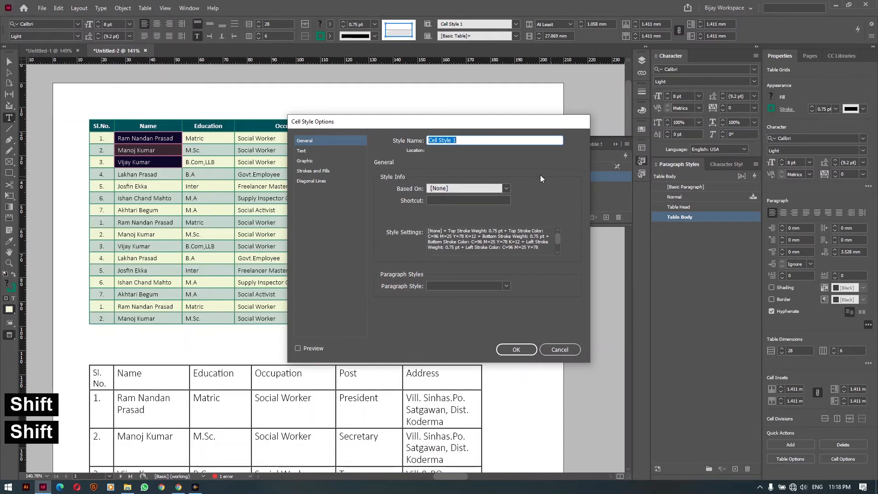
pyautogui.press('shift')
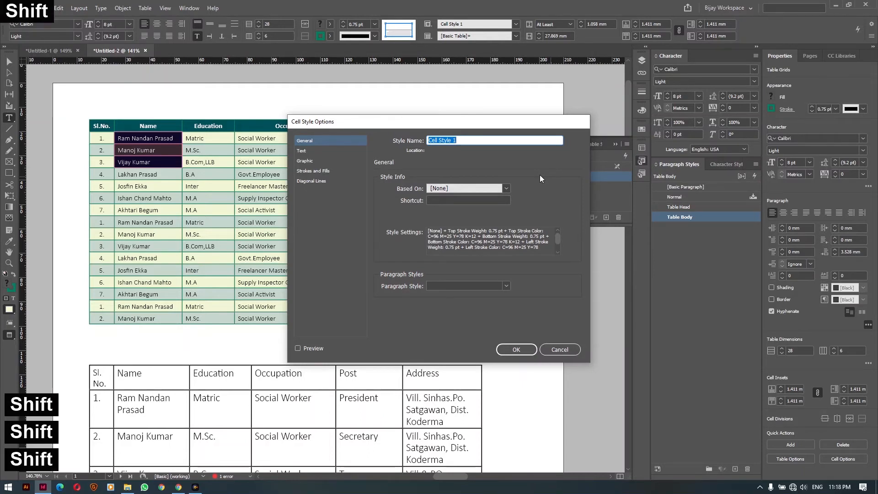
pyautogui.write('Table Body')
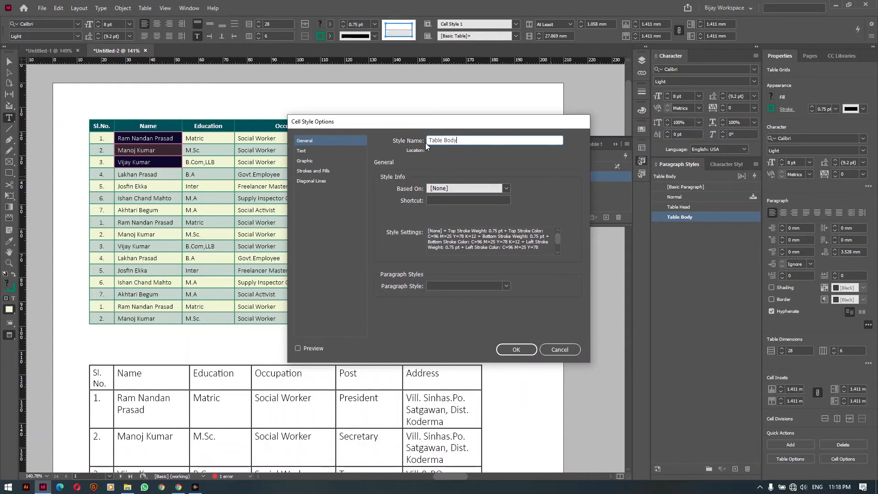
pyautogui.click(453, 287)
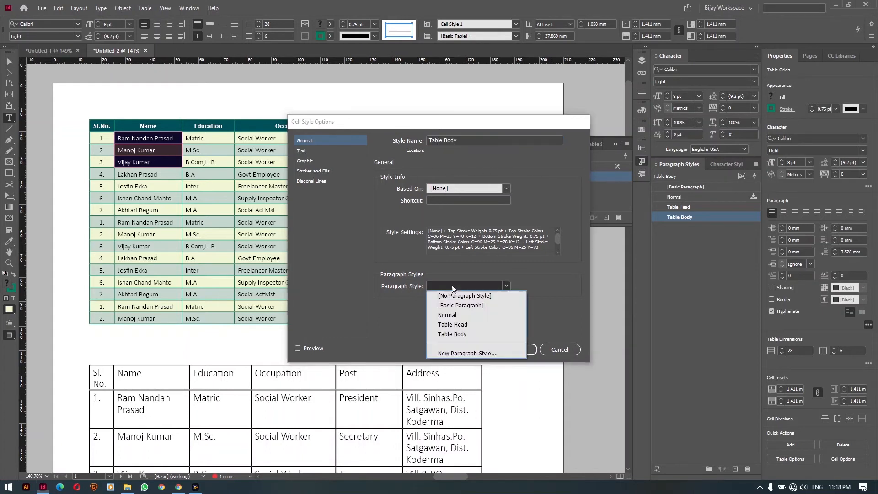
pyautogui.click(453, 335)
pyautogui.click(506, 349)
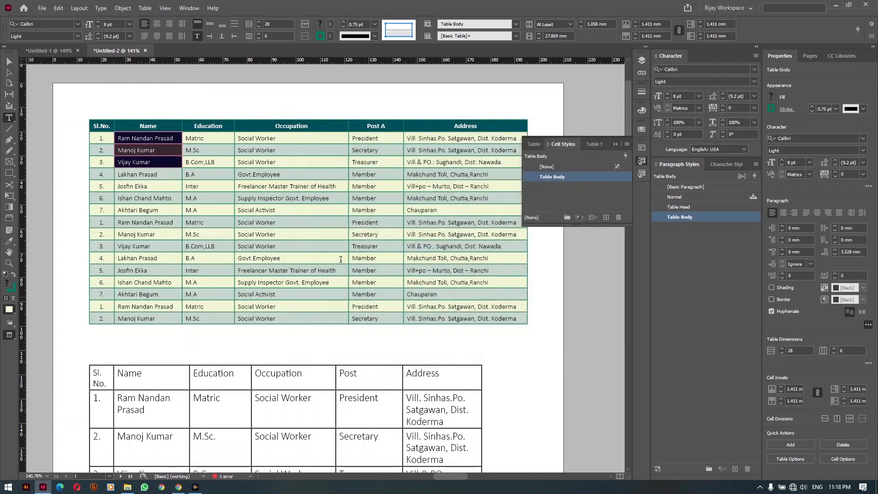
pyautogui.click(142, 129)
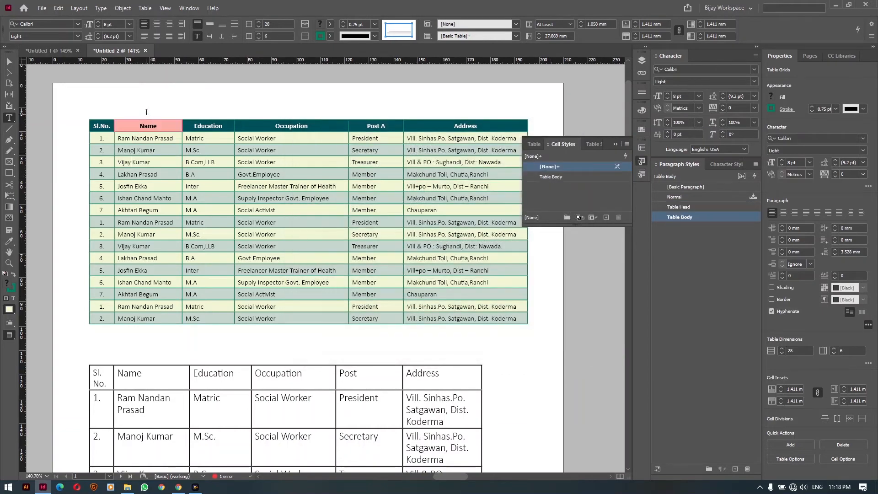
# Create a 'Table Head' cell style that uses the Table Head paragraph style, and apply it to the Name header cell
pyautogui.click(604, 217)
pyautogui.doubleClick(551, 179)
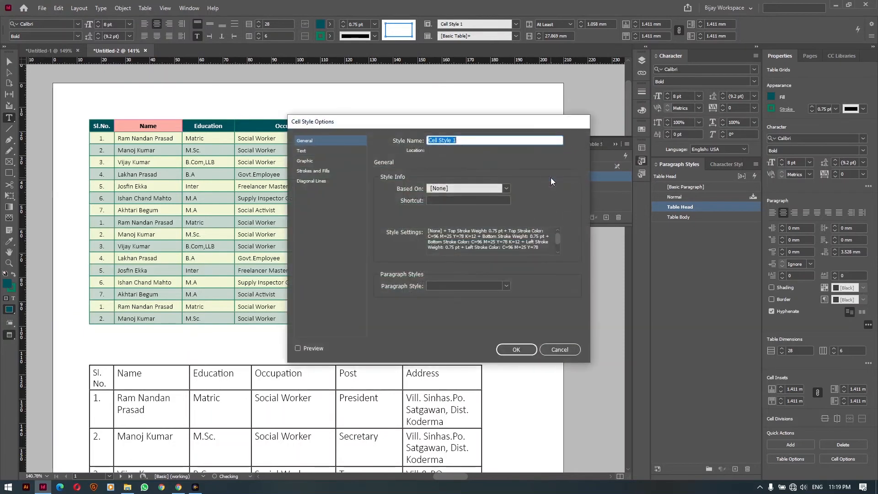
pyautogui.write('Table ')
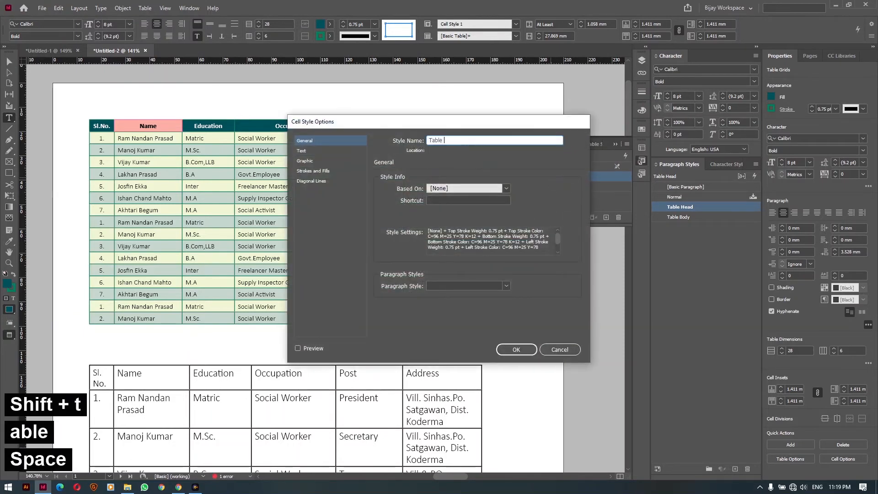
pyautogui.write('Head')
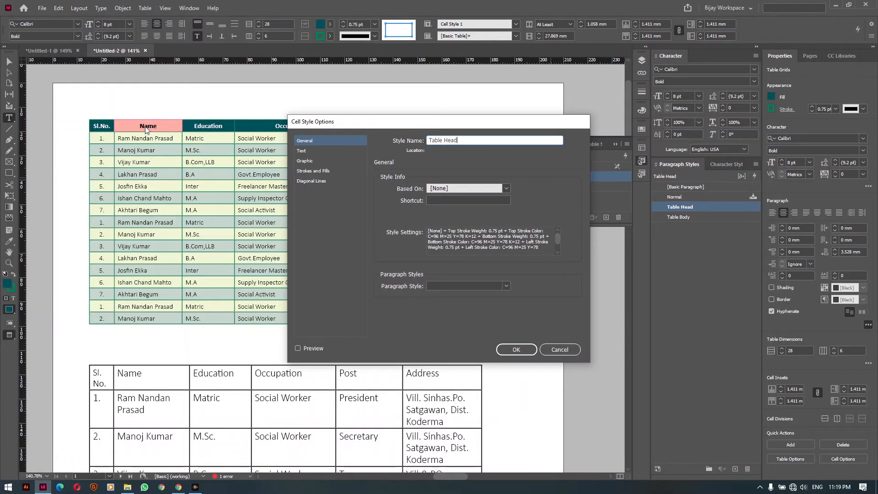
pyautogui.click(457, 286)
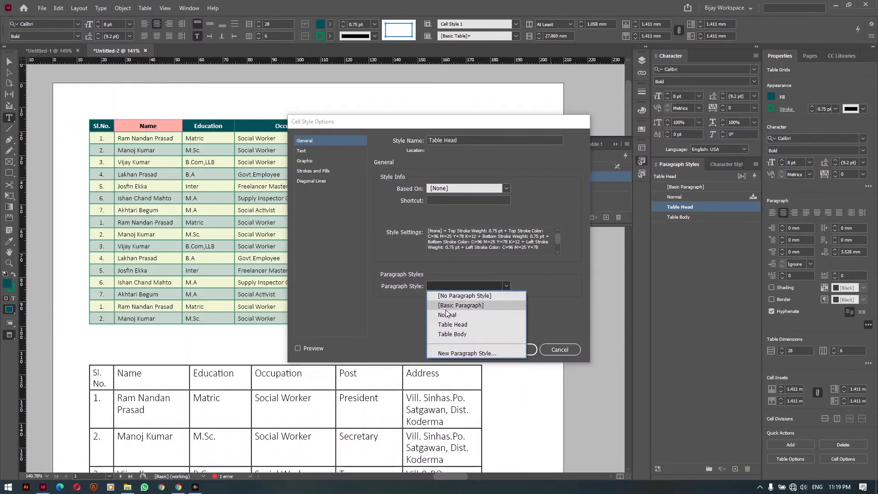
pyautogui.click(450, 324)
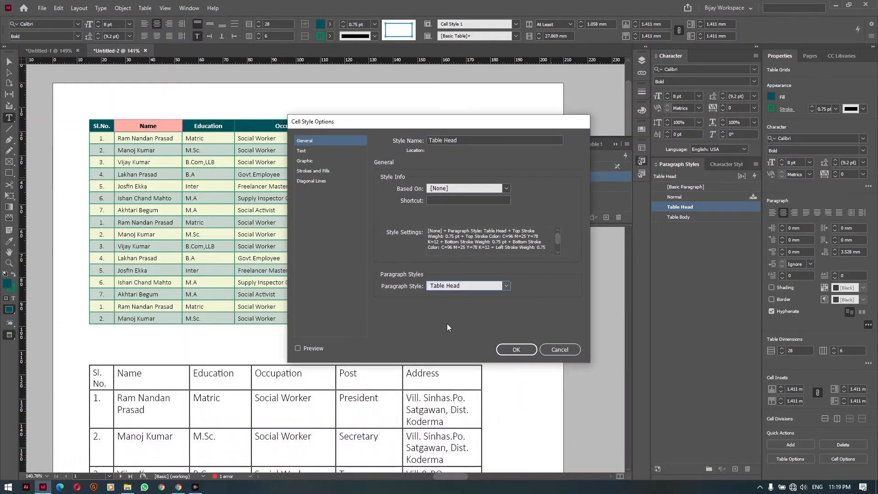
pyautogui.click(515, 349)
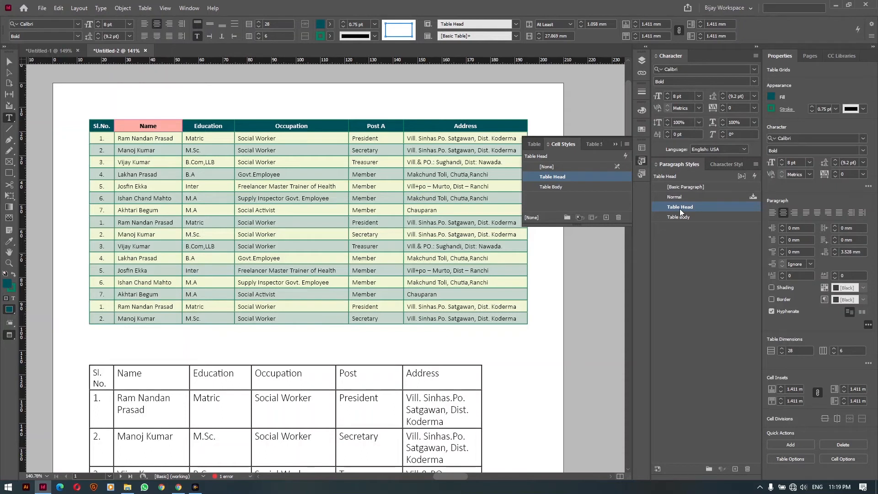
# With the cursor in the upper table, create a new table style, Table Style 1
pyautogui.click(587, 144)
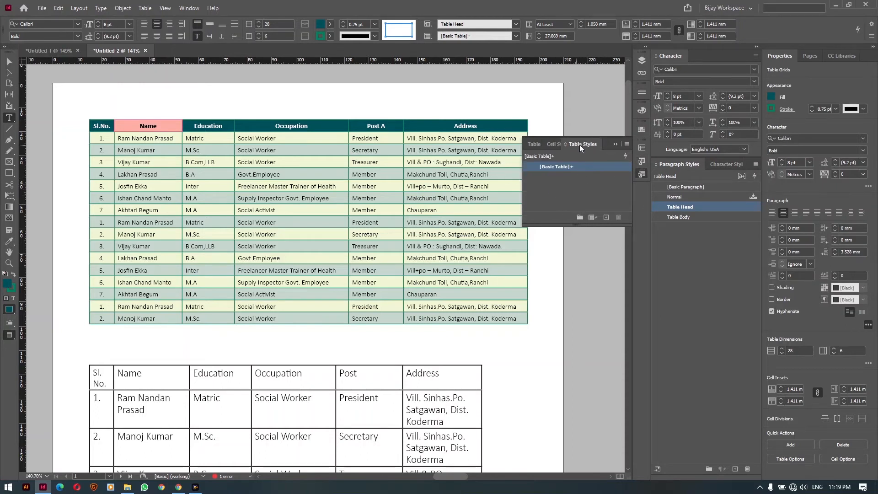
pyautogui.click(166, 138)
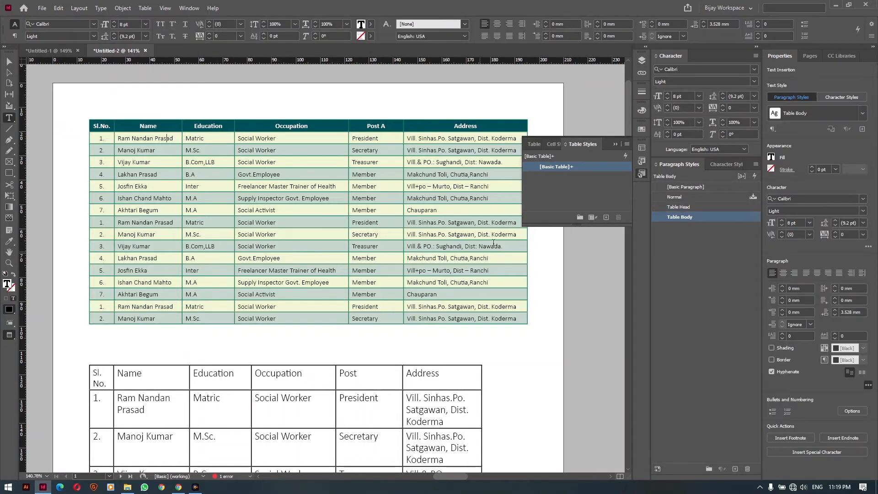
pyautogui.click(607, 218)
pyautogui.doubleClick(552, 178)
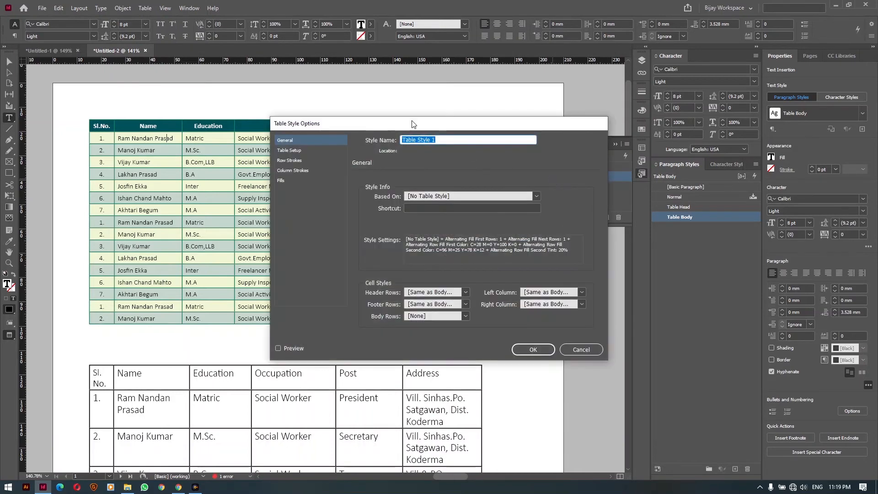
pyautogui.moveTo(412, 124); pyautogui.dragTo(362, 96)
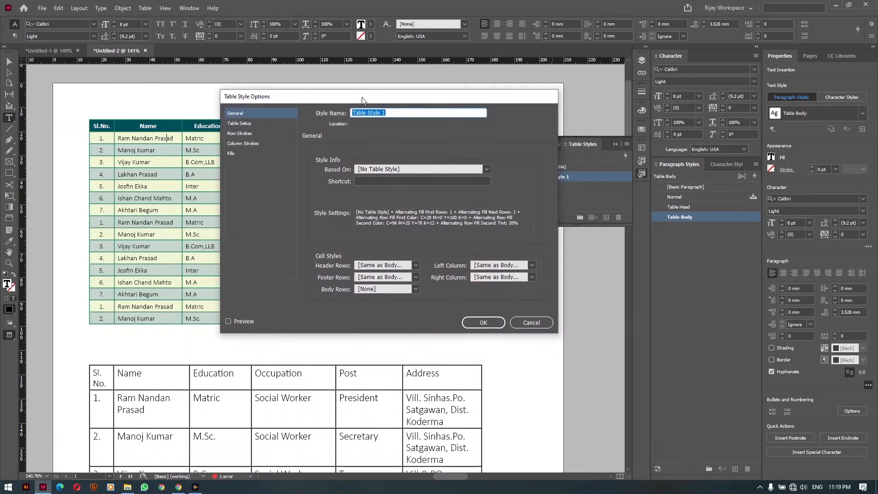
# In Table Style 1, use Table Head for header rows and Table Body for footer, body, left and right columns
pyautogui.click(372, 266)
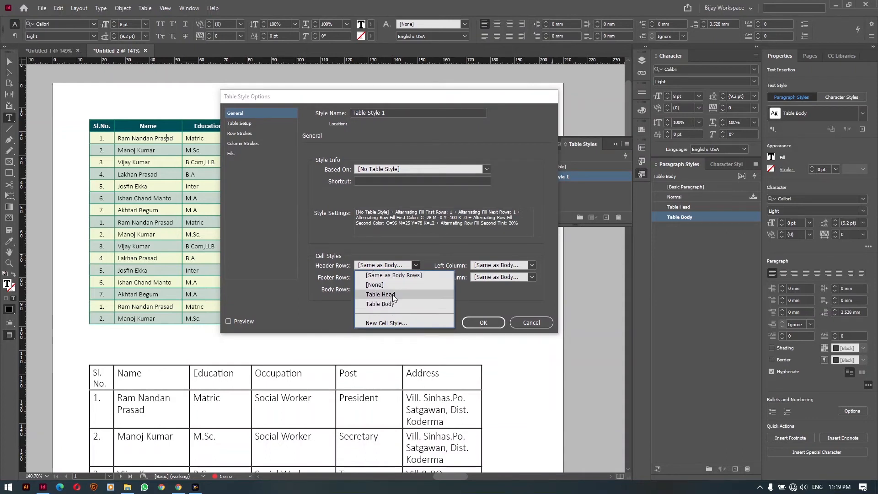
pyautogui.click(394, 296)
pyautogui.click(378, 278)
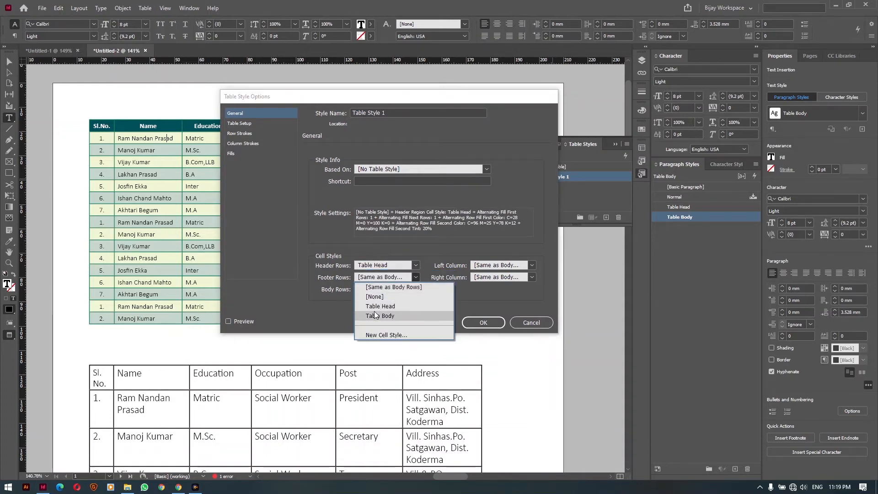
pyautogui.click(375, 316)
pyautogui.click(386, 289)
pyautogui.click(375, 315)
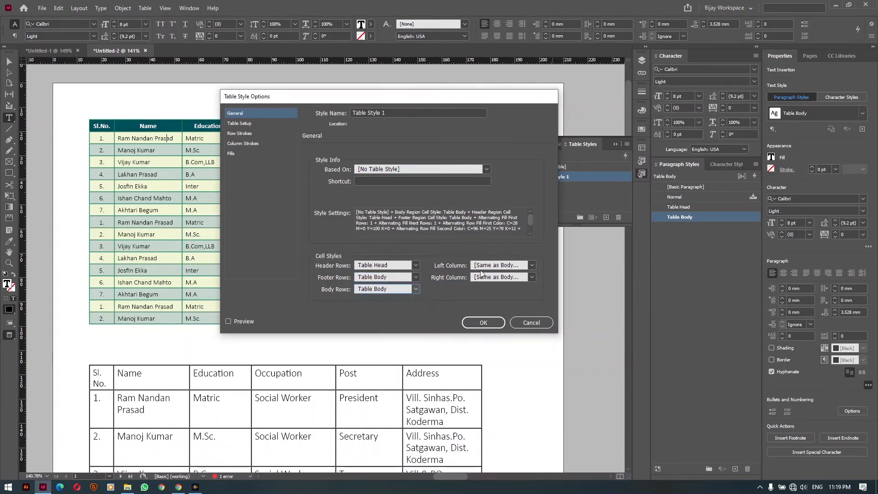
pyautogui.click(490, 265)
pyautogui.click(495, 304)
pyautogui.click(498, 277)
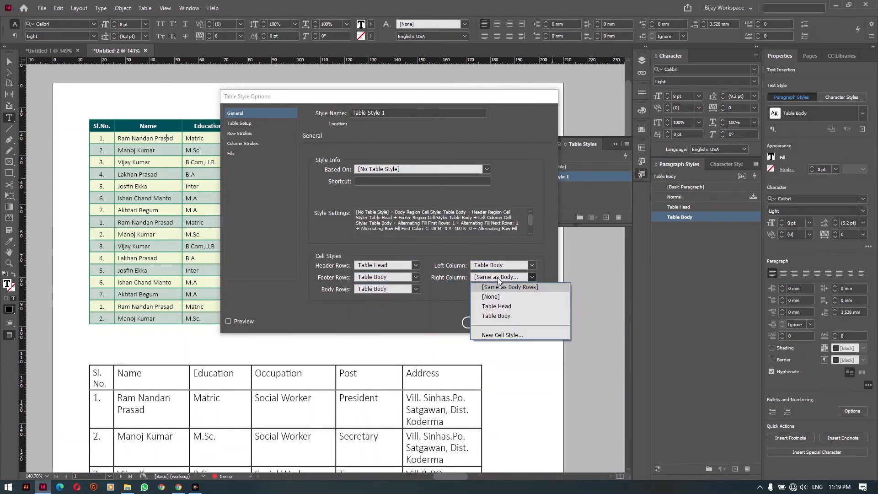
pyautogui.click(496, 316)
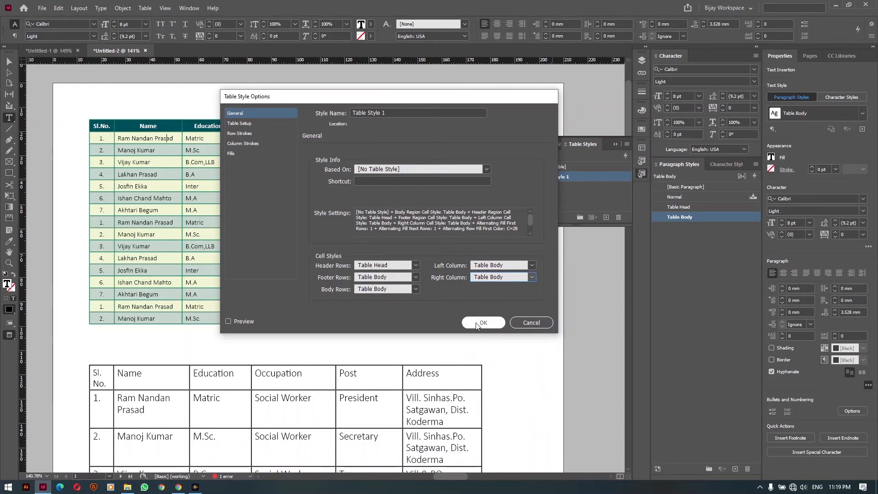
pyautogui.click(476, 324)
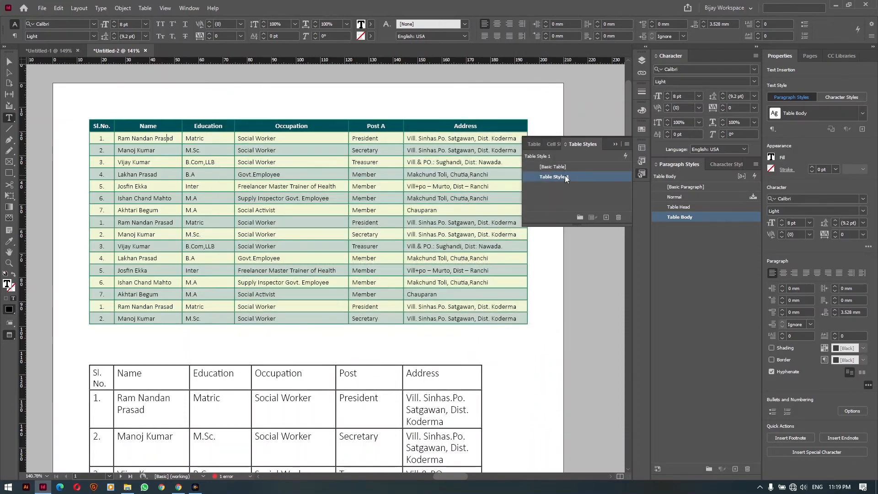
# Apply Table Style 1 to the lower table
pyautogui.scroll(-3, 437, 261)
pyautogui.scroll(-1, 438, 261)
pyautogui.click(313, 281)
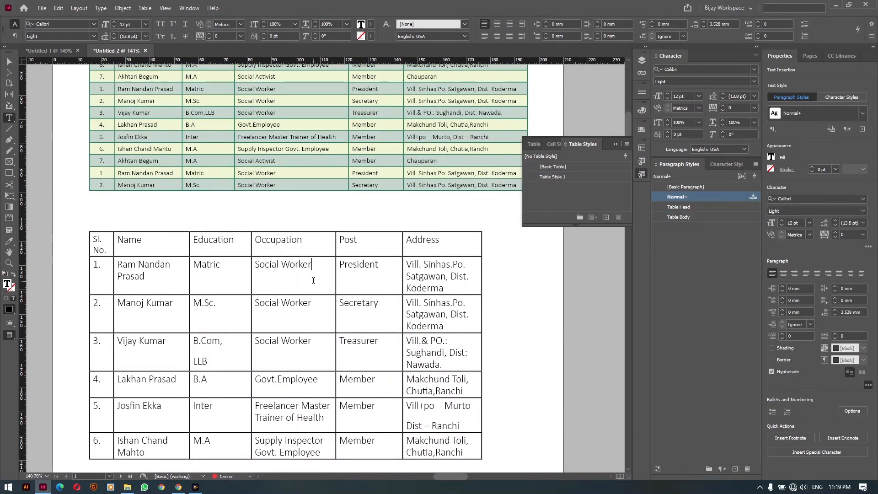
pyautogui.click(556, 178)
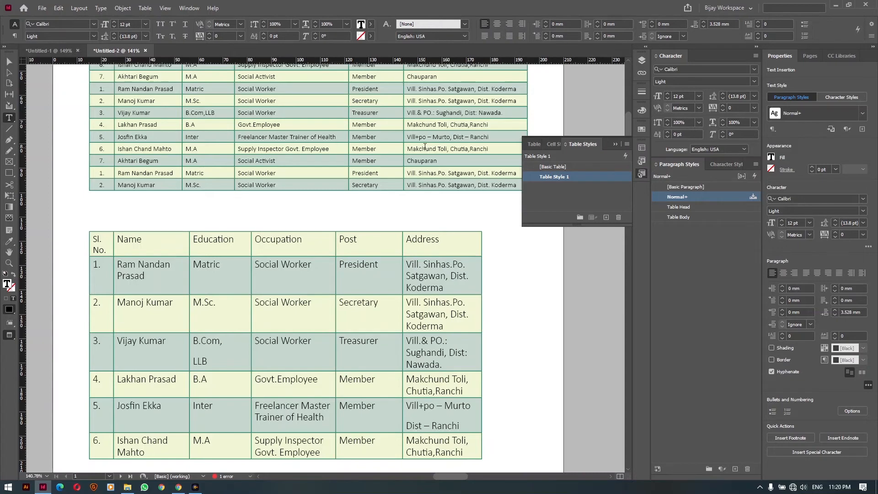
# Select the whole lower table and give its cells the Table Body cell style
pyautogui.click(87, 230)
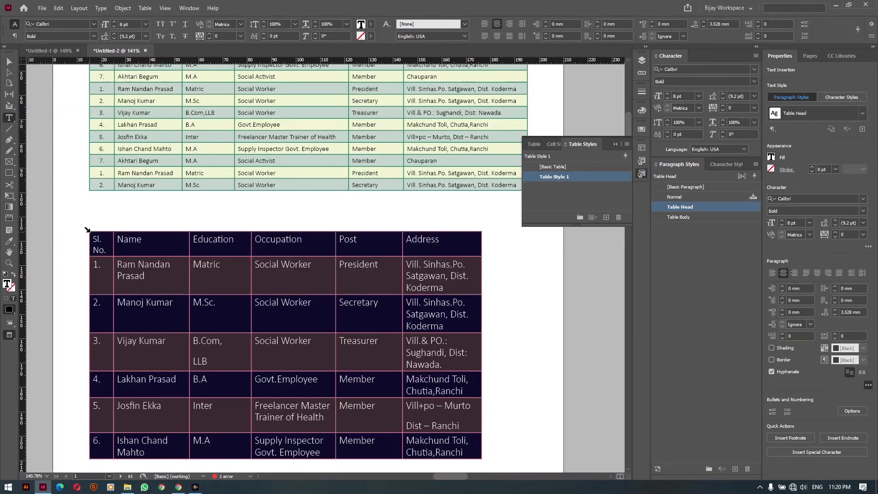
pyautogui.click(551, 145)
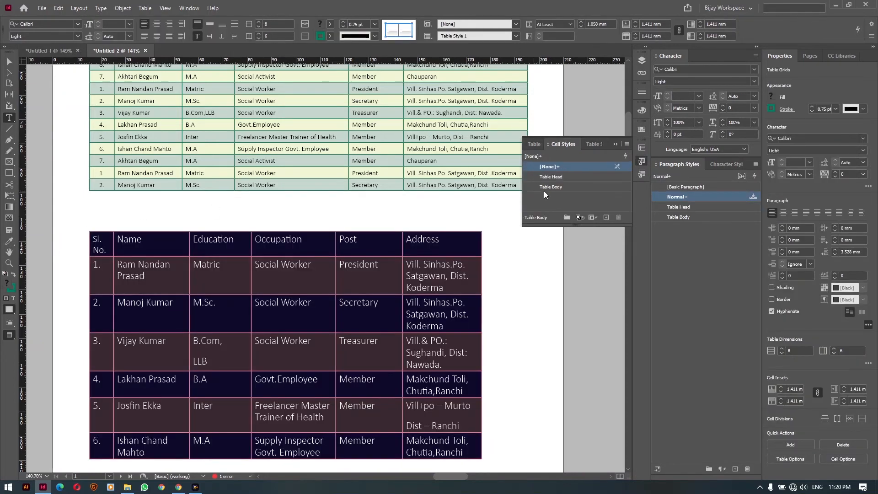
pyautogui.click(572, 188)
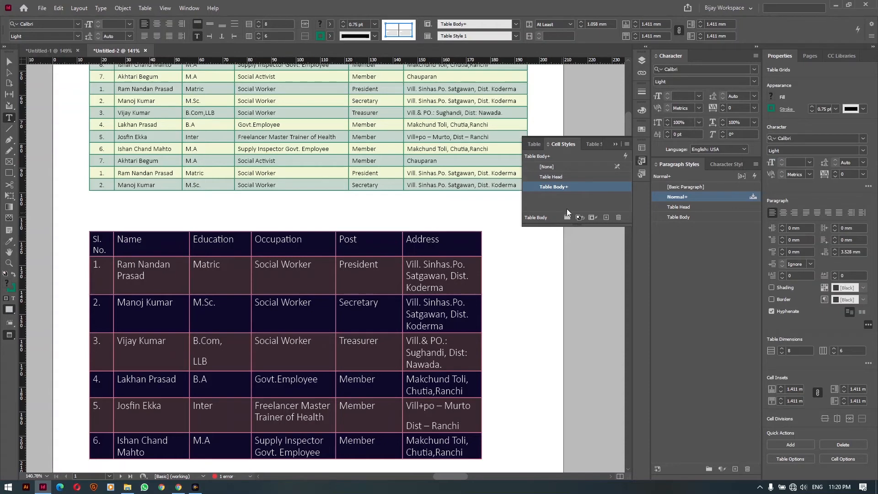
# Reapply Table Body with overrides cleared, and give the table text the Table Body paragraph style
pyautogui.rightClick(576, 187)
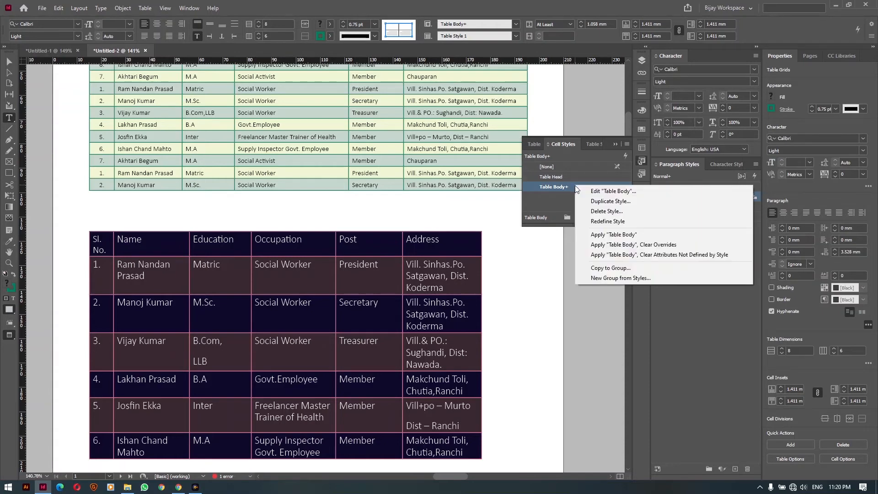
pyautogui.click(657, 255)
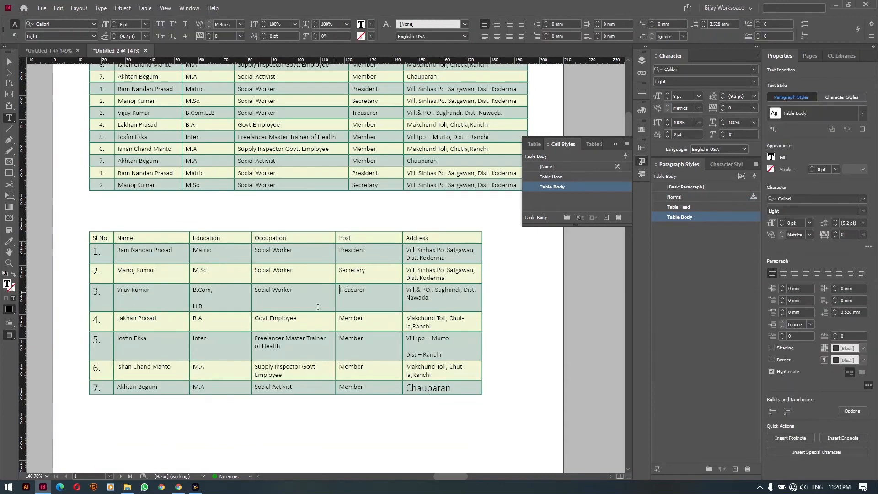
pyautogui.hotkey('ctrl', 'alt', 'a')
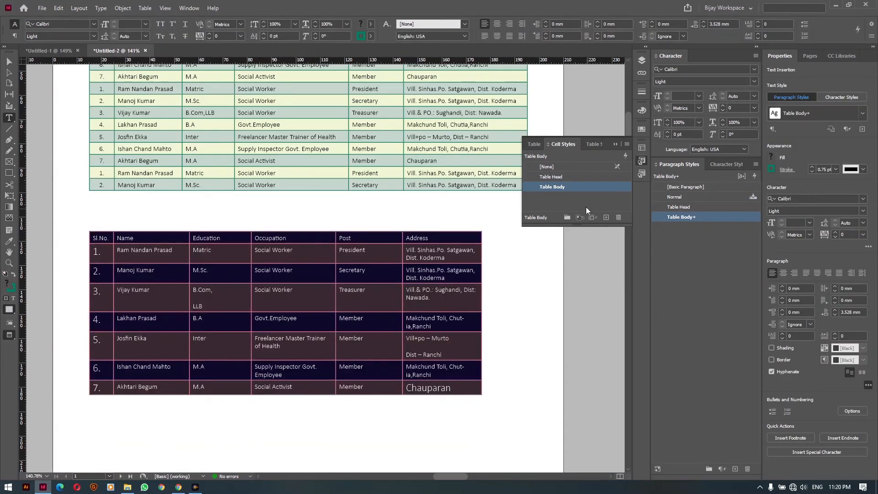
pyautogui.rightClick(566, 187)
pyautogui.click(602, 224)
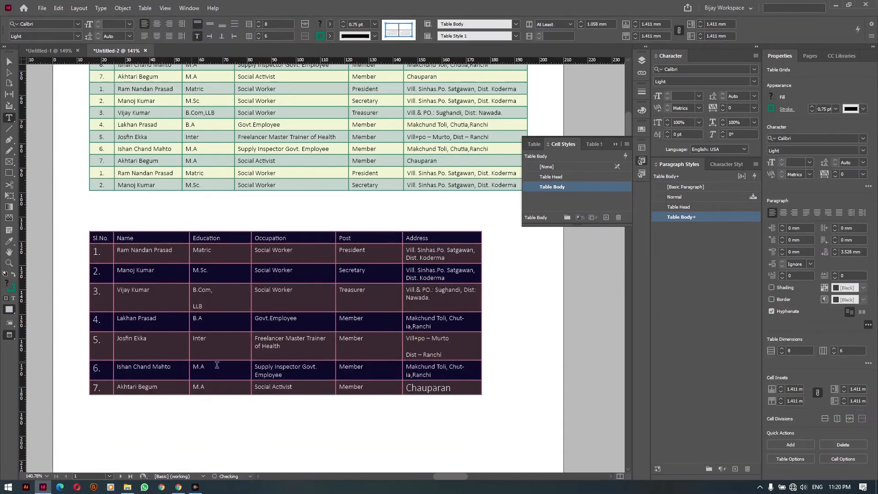
pyautogui.click(712, 185)
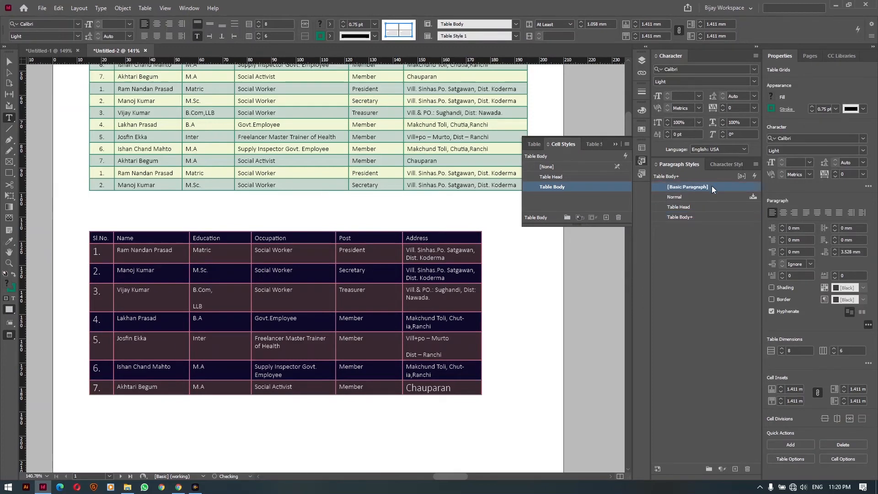
pyautogui.click(699, 213)
pyautogui.click(273, 286)
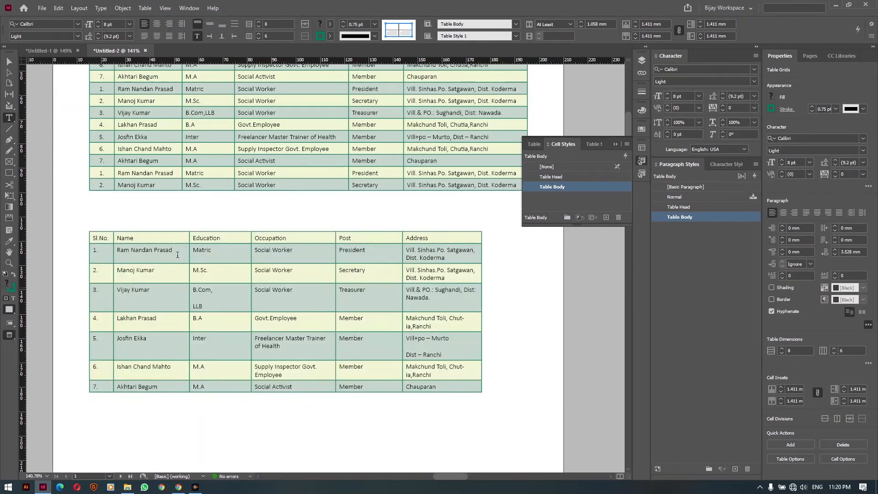
# Convert the lower table's first row to a header row and apply the Table Head cell style
pyautogui.moveTo(432, 237); pyautogui.dragTo(108, 243)
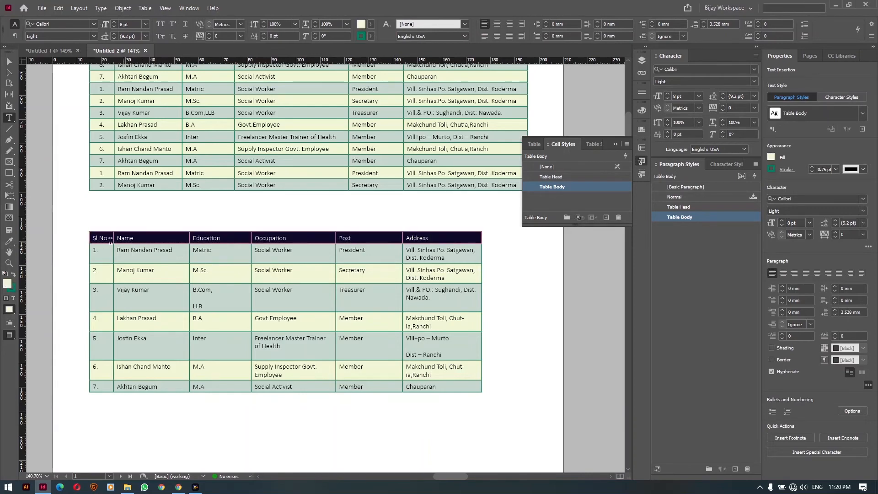
pyautogui.click(145, 8)
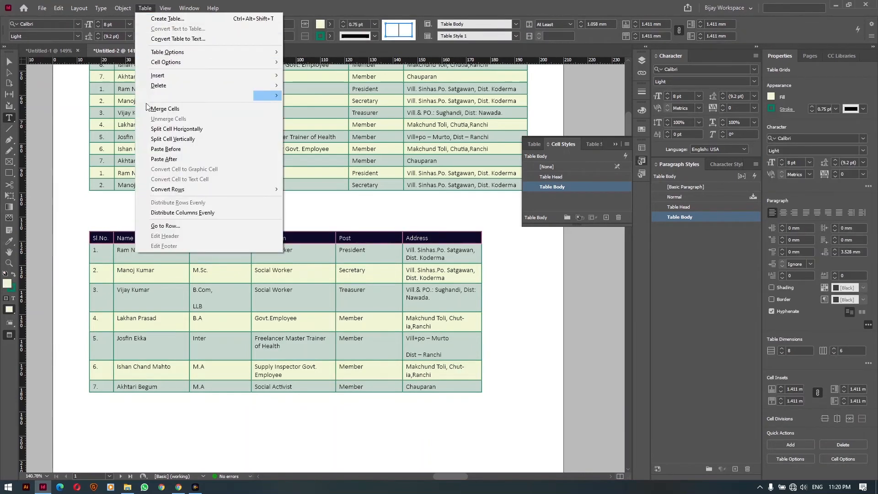
pyautogui.moveTo(237, 189)
pyautogui.click(315, 191)
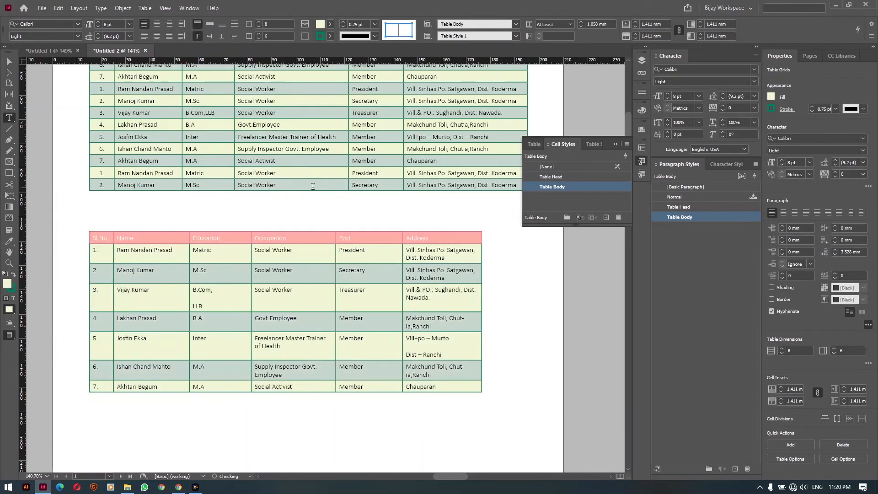
pyautogui.click(271, 237)
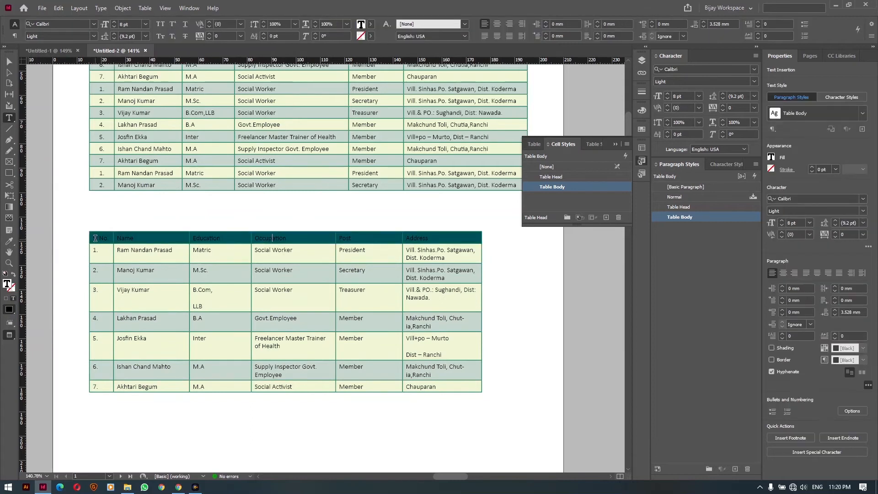
pyautogui.click(569, 177)
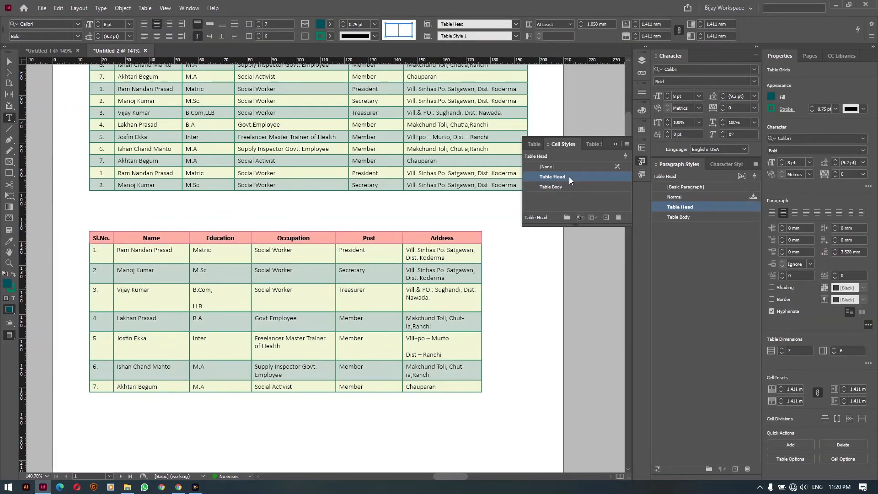
pyautogui.click(353, 259)
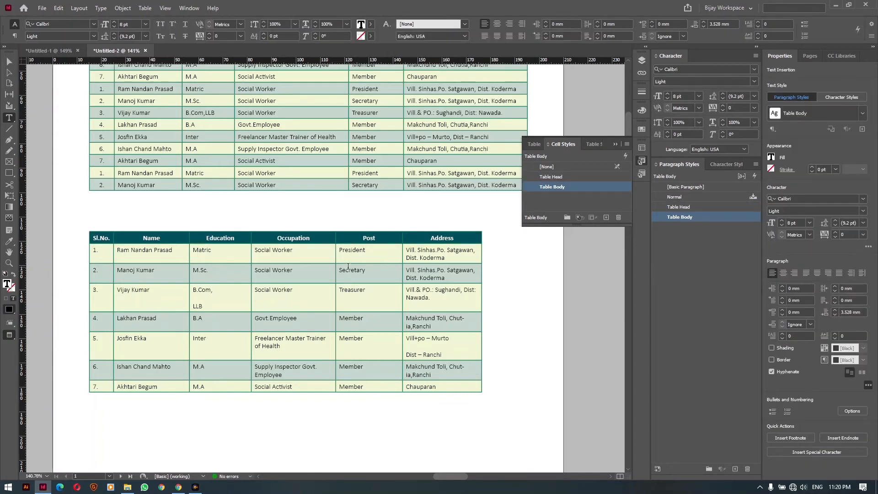
pyautogui.click(590, 144)
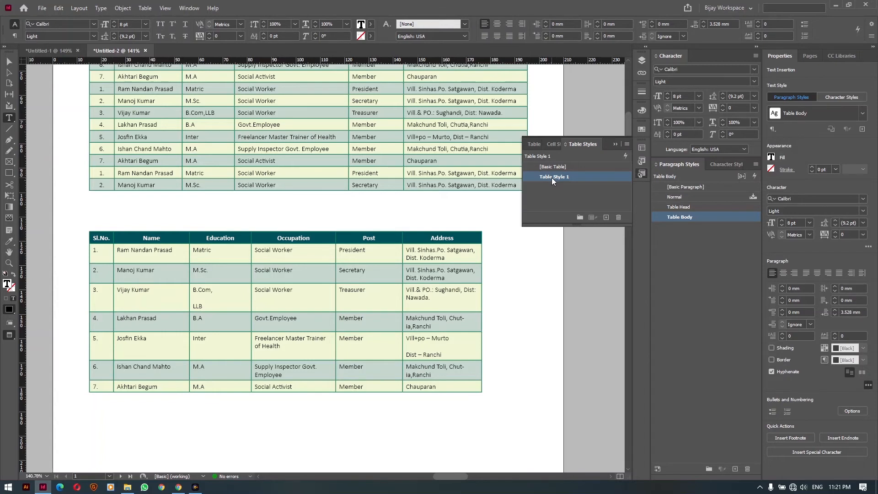
# Narrow the Education, Occupation and Post columns of the lower table
pyautogui.hotkey('ctrl', 'Tab')
pyautogui.click(614, 144)
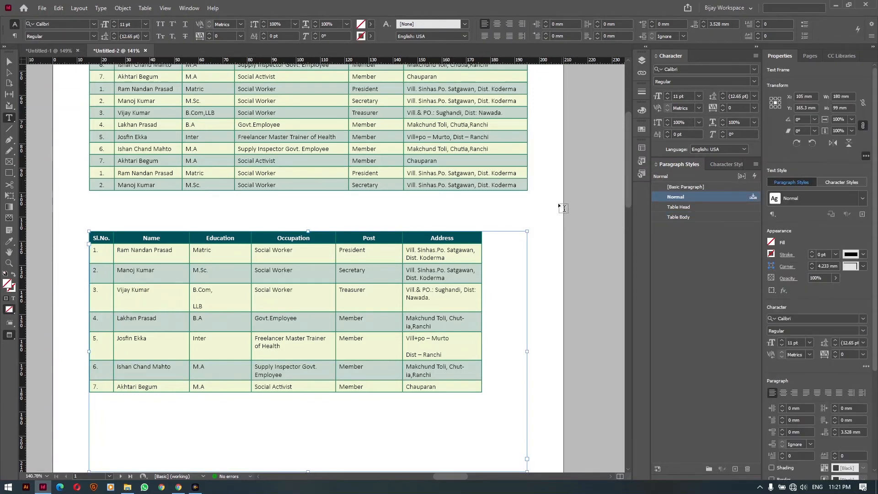
pyautogui.keyDown('ctrl'); pyautogui.click(543, 224); pyautogui.keyUp('ctrl')
pyautogui.moveTo(401, 285); pyautogui.dragTo(460, 277)
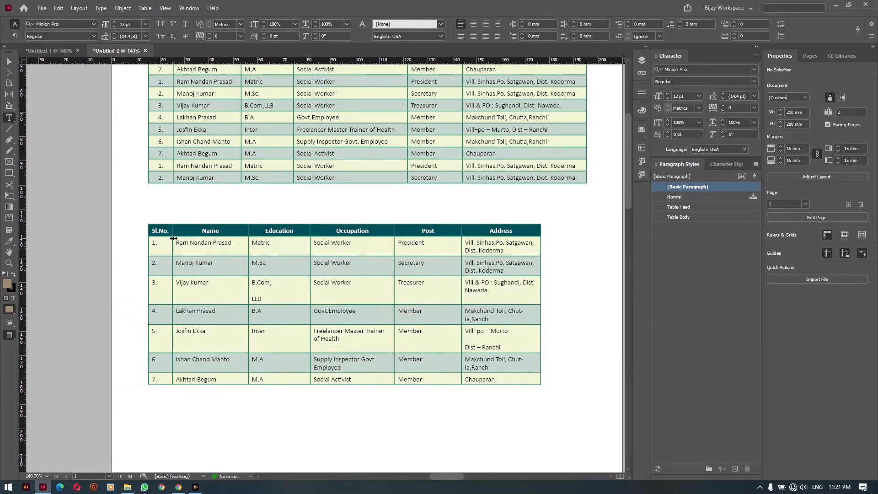
pyautogui.moveTo(310, 291); pyautogui.dragTo(289, 290)
pyautogui.moveTo(374, 295); pyautogui.dragTo(348, 292)
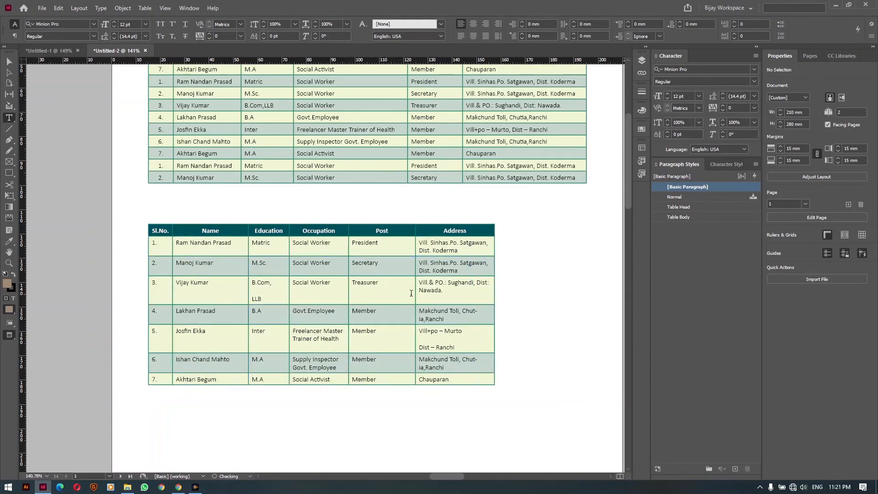
pyautogui.moveTo(415, 294); pyautogui.dragTo(398, 288)
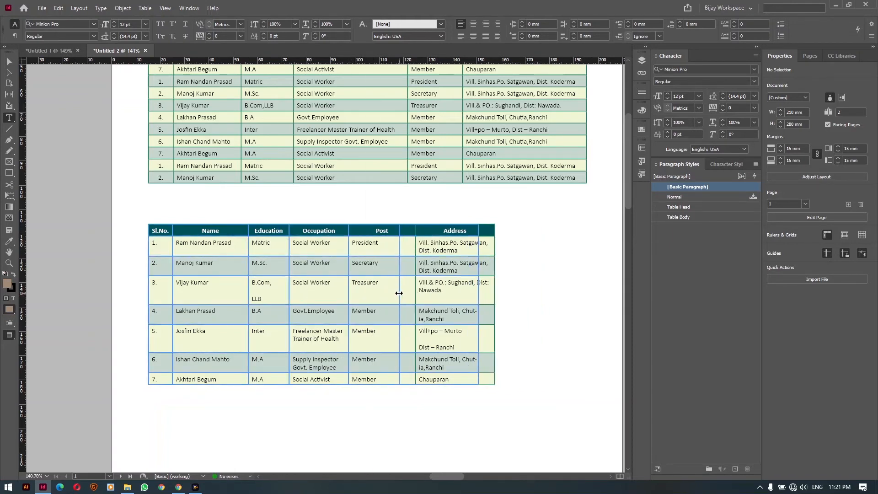
# Insert a new column to the left of Name and drag it narrower
pyautogui.click(207, 232)
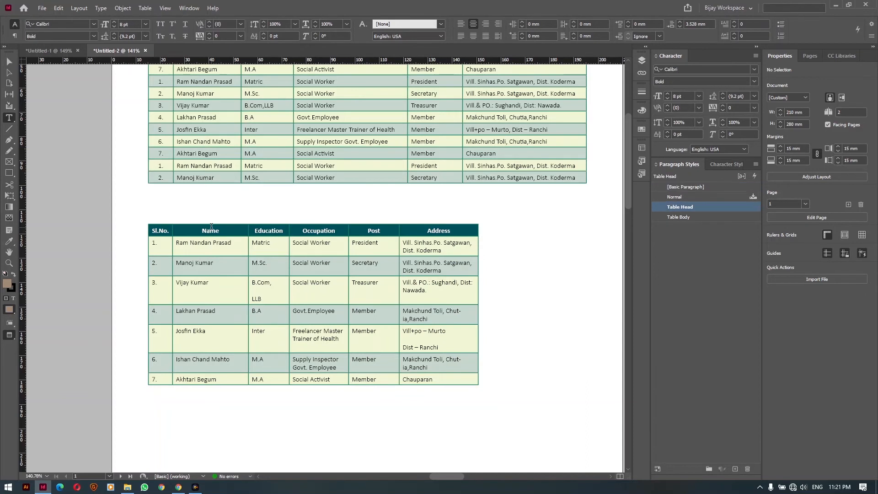
pyautogui.click(145, 9)
pyautogui.moveTo(201, 78)
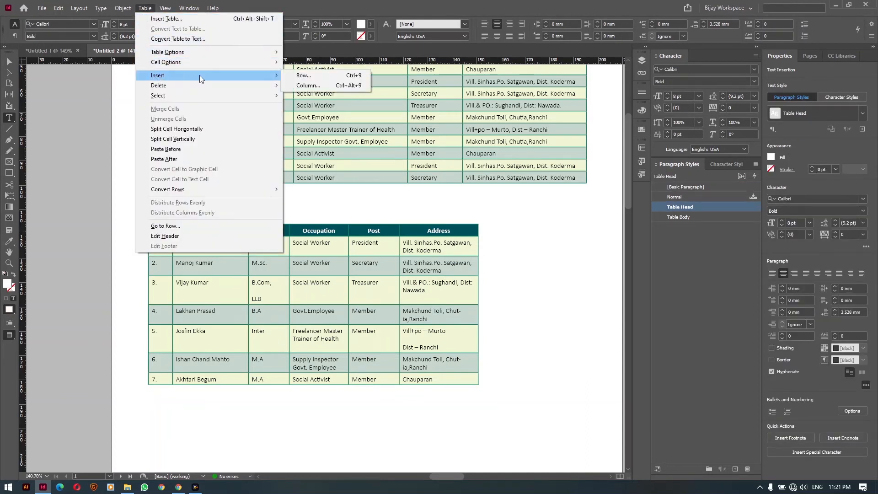
pyautogui.click(307, 86)
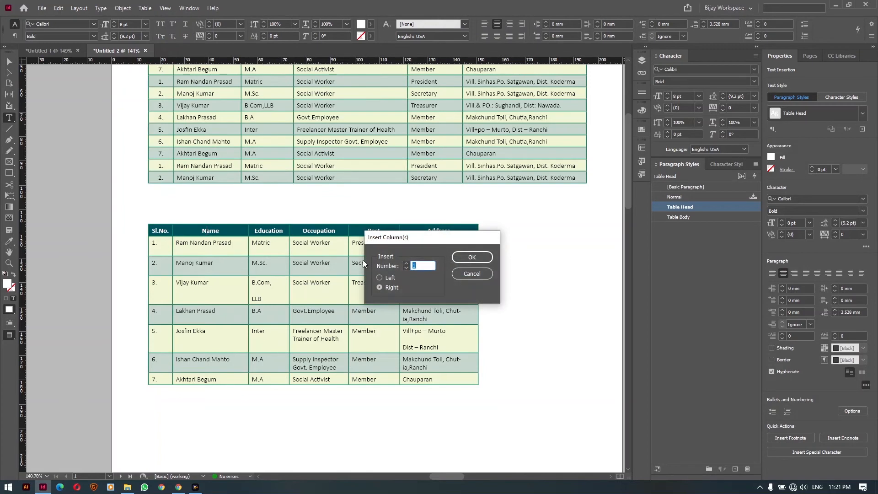
pyautogui.click(385, 277)
pyautogui.click(484, 257)
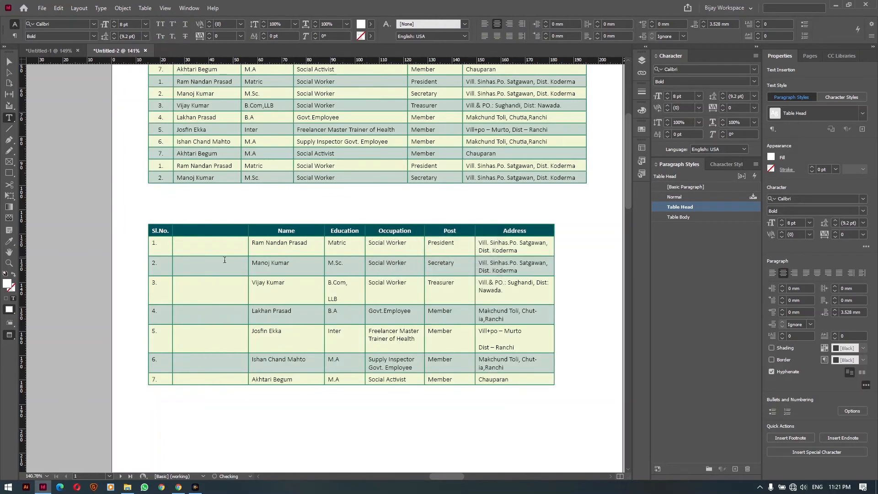
pyautogui.moveTo(248, 265); pyautogui.dragTo(210, 258)
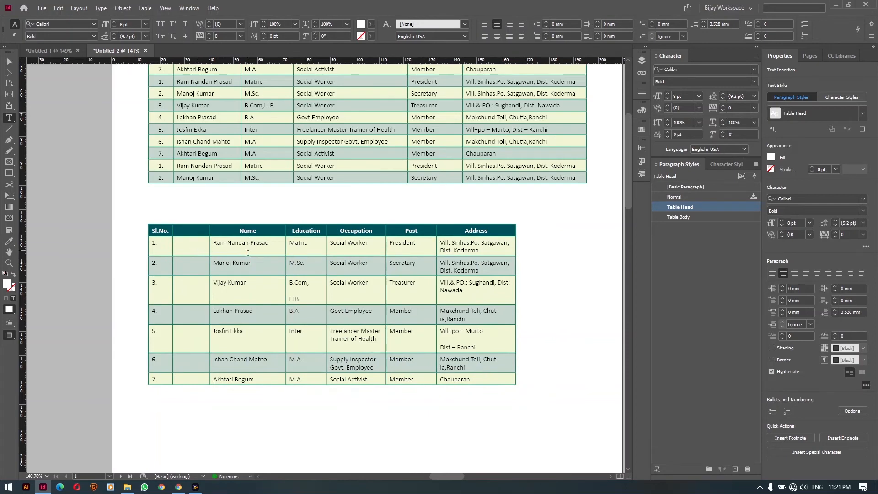
# Centre all the lower table's cell text vertically
pyautogui.click(146, 224)
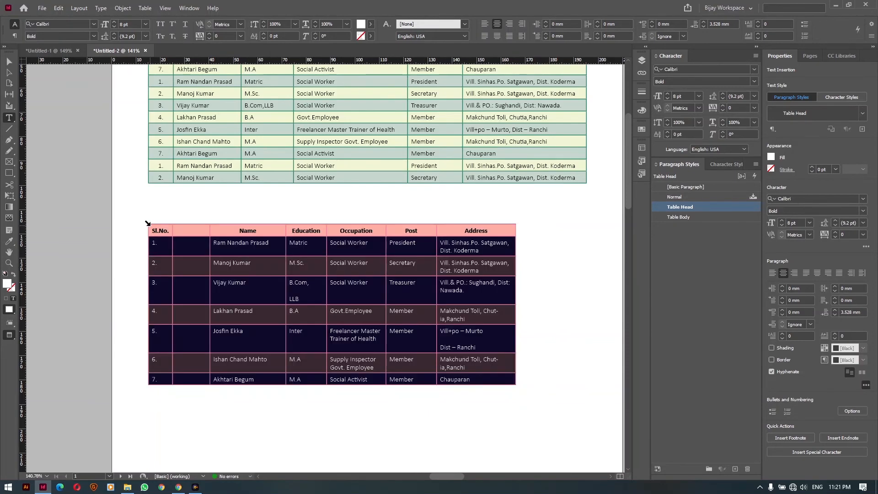
pyautogui.click(642, 147)
pyautogui.click(541, 202)
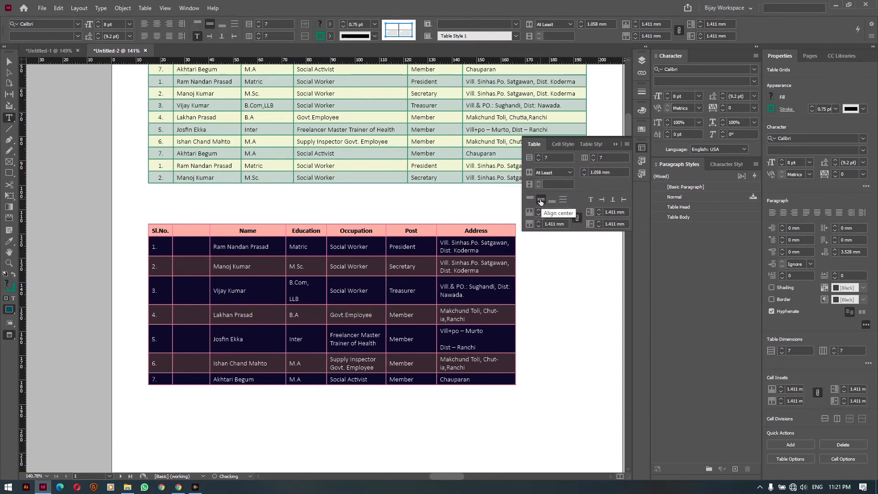
pyautogui.click(195, 247)
# Set the empty column to 19 mm wide and make the table rows much taller
pyautogui.moveTo(195, 246); pyautogui.dragTo(195, 378)
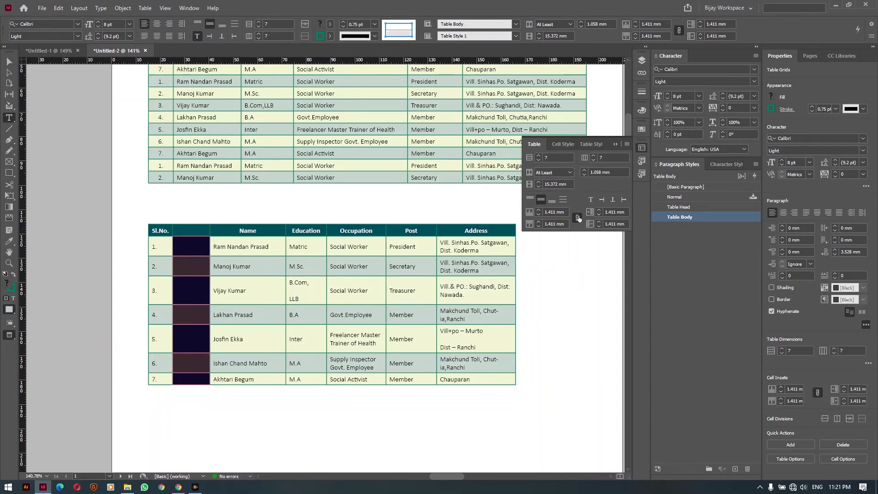
pyautogui.click(539, 182)
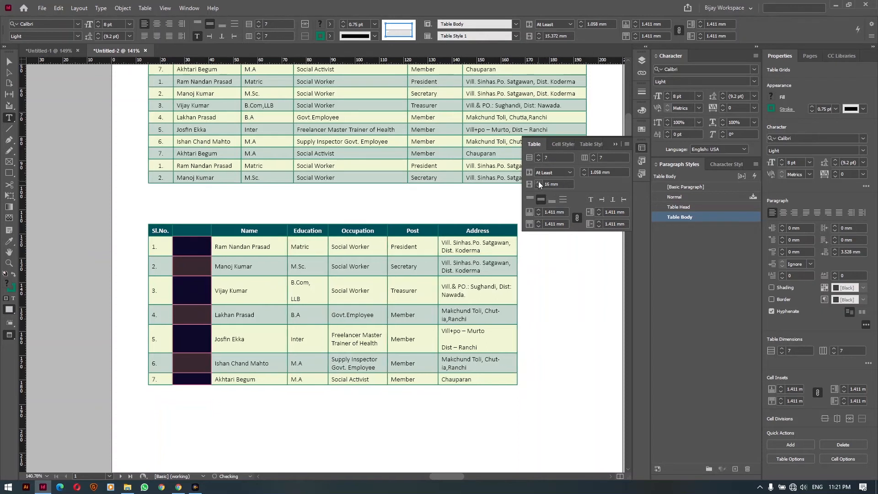
pyautogui.click(539, 181)
pyautogui.click(537, 187)
pyautogui.moveTo(583, 169); pyautogui.dragTo(584, 171)
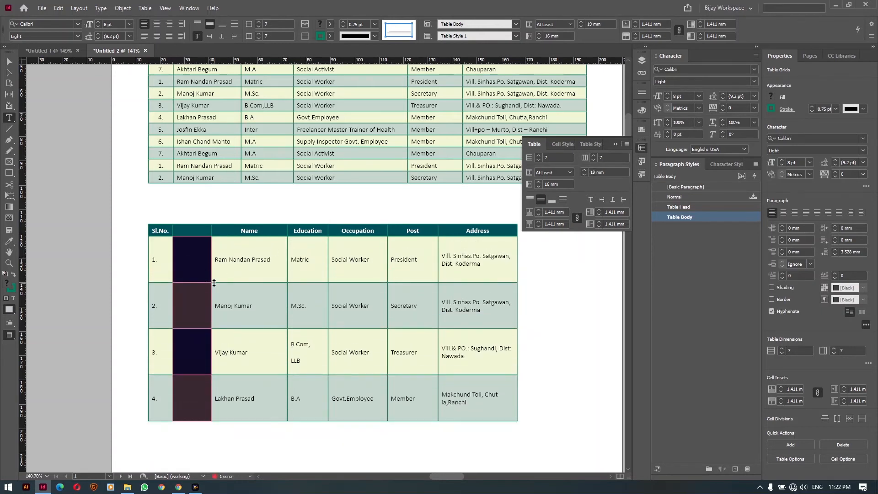
pyautogui.moveTo(539, 183); pyautogui.dragTo(538, 183)
pyautogui.click(616, 144)
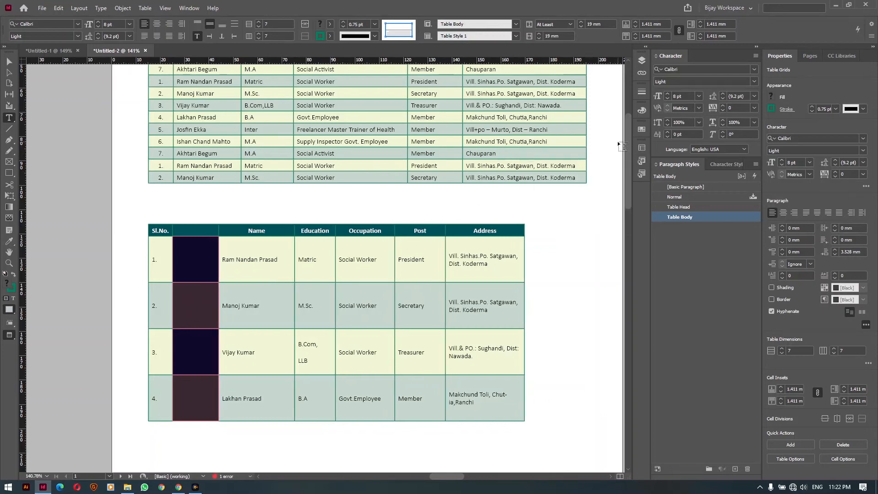
# Resize the text frame to hug the table so all seven rows show, then select the empty column's cells
pyautogui.keyDown('ctrl'); pyautogui.click(558, 268); pyautogui.keyUp('ctrl')
pyautogui.moveTo(357, 386); pyautogui.dragTo(390, 223)
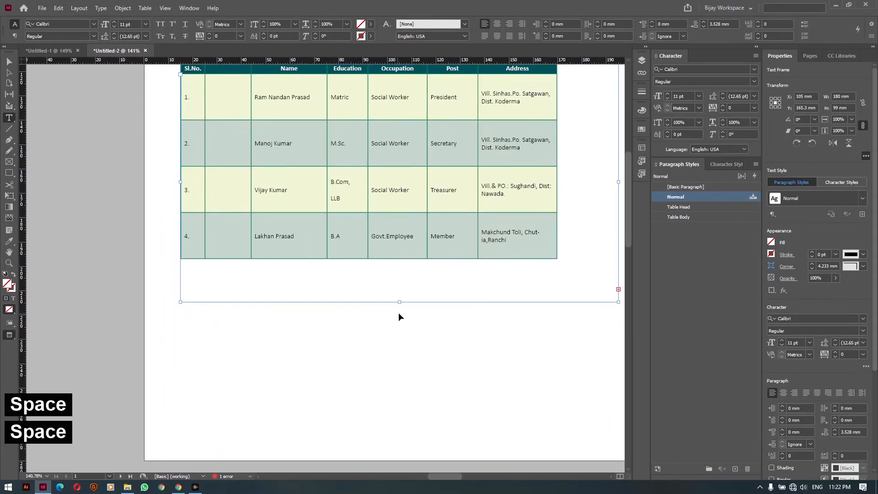
pyautogui.press('v')
pyautogui.moveTo(400, 299); pyautogui.dragTo(400, 430)
pyautogui.press('space')
pyautogui.press('space')
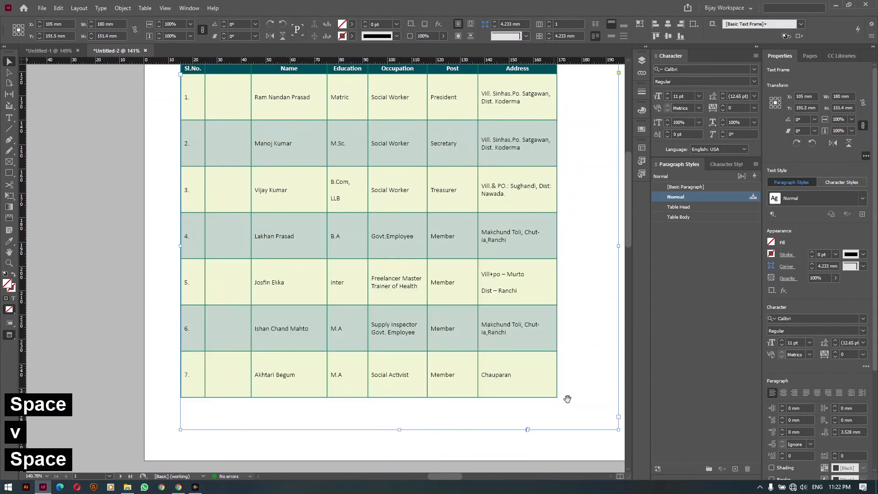
pyautogui.moveTo(618, 430); pyautogui.dragTo(558, 398)
pyautogui.click(555, 419)
pyautogui.moveTo(277, 213); pyautogui.dragTo(243, 265)
pyautogui.press('t')
pyautogui.moveTo(190, 155); pyautogui.dragTo(185, 409)
# Convert the empty column's seven cells into graphic cells, then show frame edges and guides in Normal view
pyautogui.rightClick(195, 352)
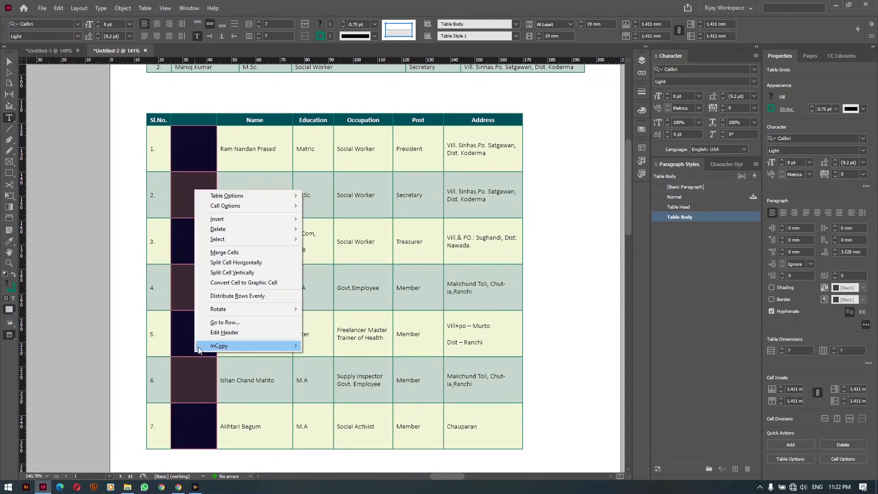
pyautogui.click(267, 283)
pyautogui.keyDown('ctrl'); pyautogui.click(130, 148); pyautogui.keyUp('ctrl')
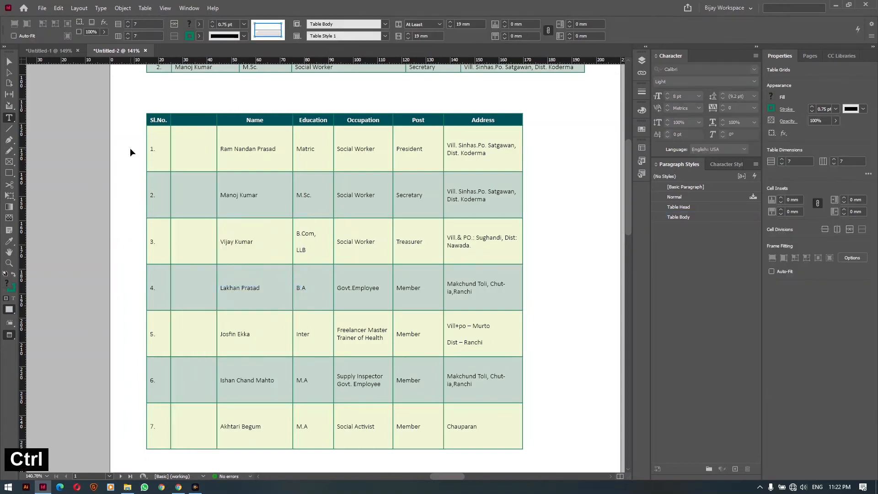
pyautogui.press('w')
pyautogui.press('v')
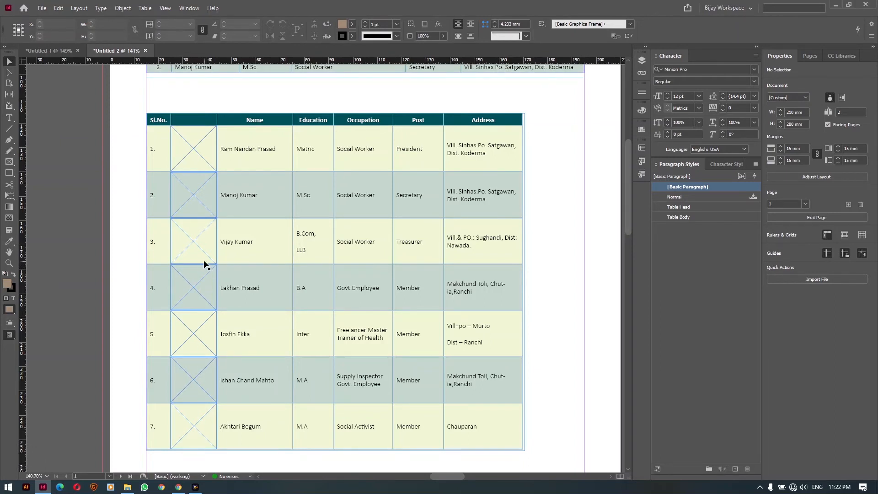
pyautogui.press('space')
pyautogui.moveTo(206, 236); pyautogui.dragTo(208, 239)
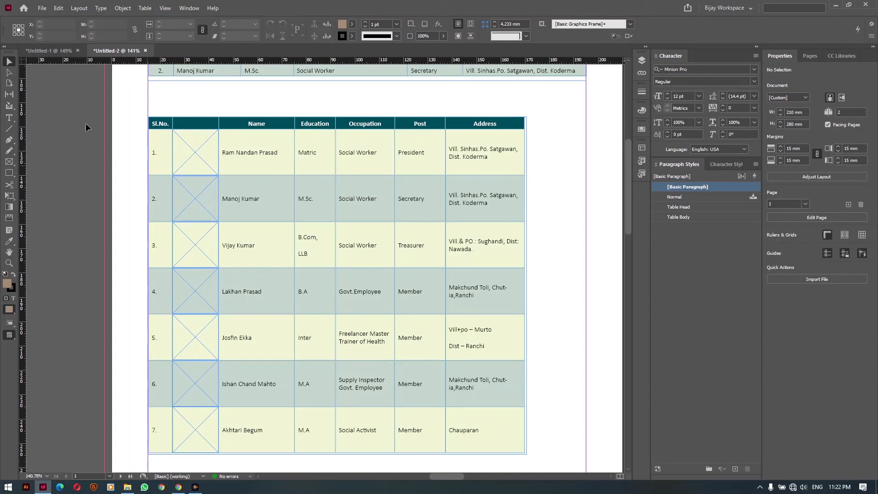
# Start placing files from the NEW (I:) > LOCAL DOWNLOAD > I folder
pyautogui.click(42, 8)
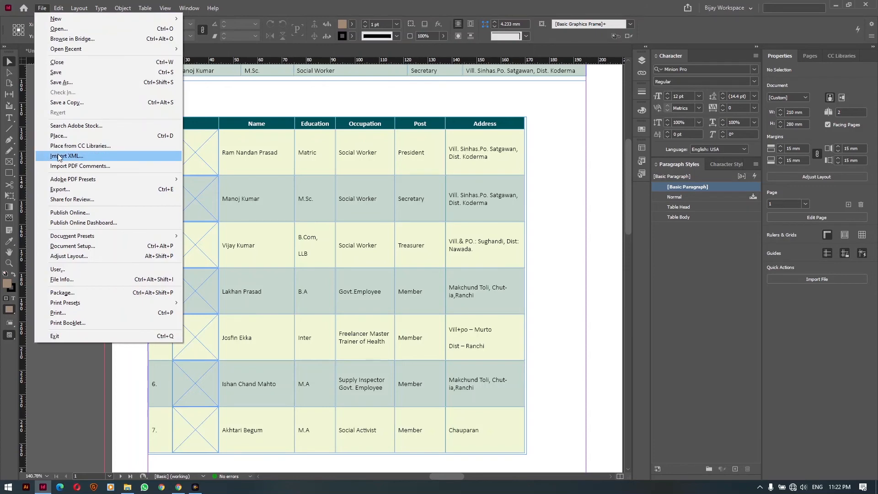
pyautogui.click(69, 136)
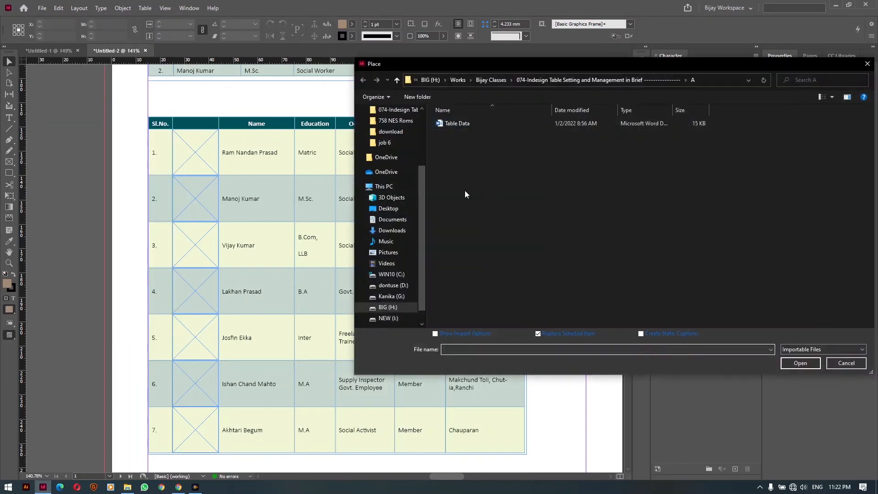
pyautogui.click(388, 319)
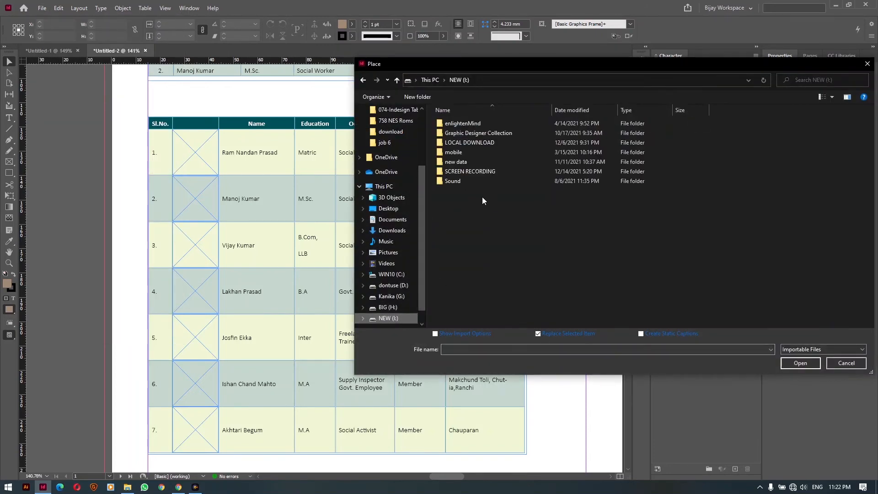
pyautogui.doubleClick(466, 142)
pyautogui.doubleClick(458, 142)
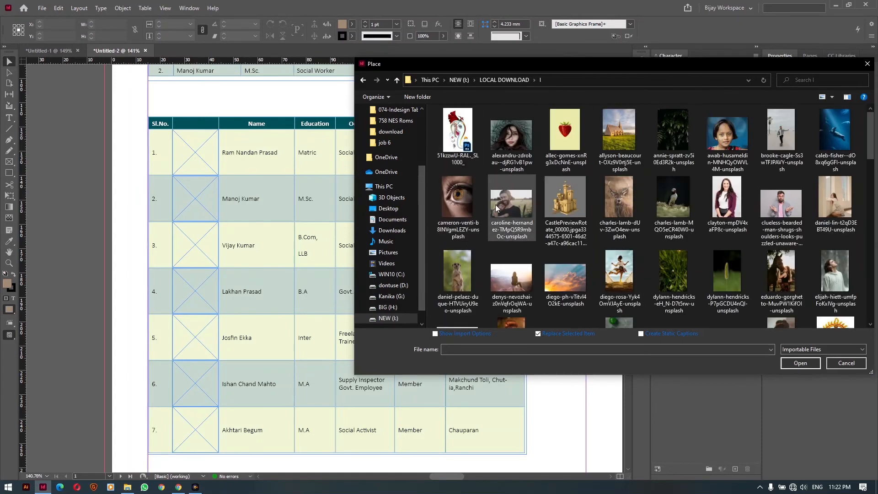
# Select nine photos, including portraits, the couple, eye close-up and puffin, and load them for placing
pyautogui.click(511, 138)
pyautogui.keyDown('ctrl'); pyautogui.click(515, 192); pyautogui.keyUp('ctrl')
pyautogui.keyDown('ctrl'); pyautogui.click(457, 195); pyautogui.keyUp('ctrl')
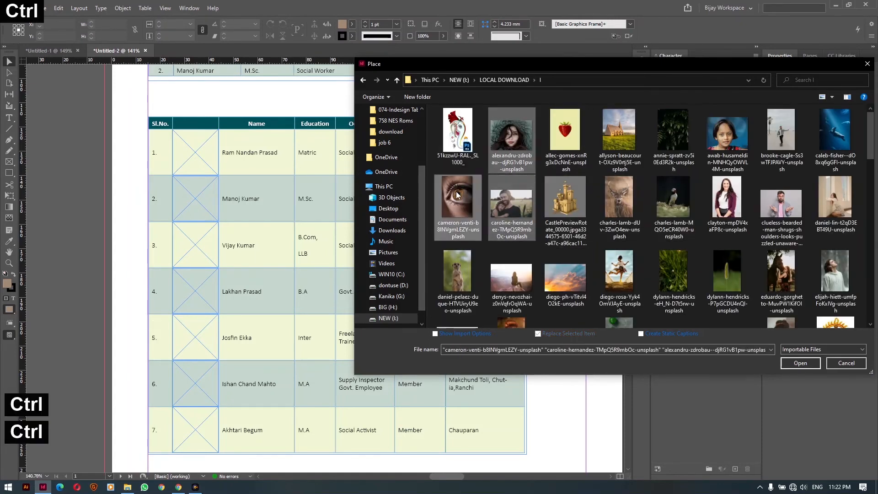
pyautogui.keyDown('ctrl'); pyautogui.click(727, 137); pyautogui.keyUp('ctrl')
pyautogui.keyDown('ctrl'); pyautogui.click(727, 201); pyautogui.keyUp('ctrl')
pyautogui.keyDown('ctrl'); pyautogui.click(674, 201); pyautogui.keyUp('ctrl')
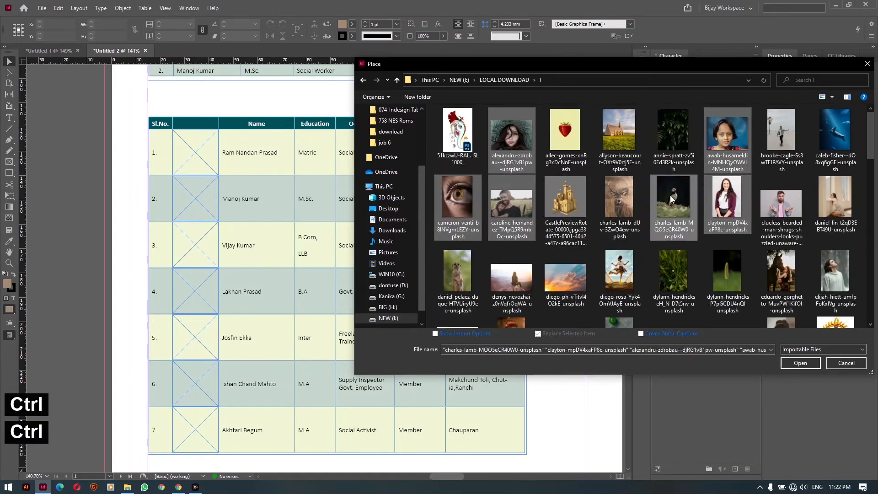
pyautogui.keyDown('ctrl'); pyautogui.click(822, 271); pyautogui.keyUp('ctrl')
pyautogui.keyDown('ctrl'); pyautogui.click(830, 206); pyautogui.keyUp('ctrl')
pyautogui.keyDown('ctrl'); pyautogui.click(791, 204); pyautogui.keyUp('ctrl')
pyautogui.press('Return')
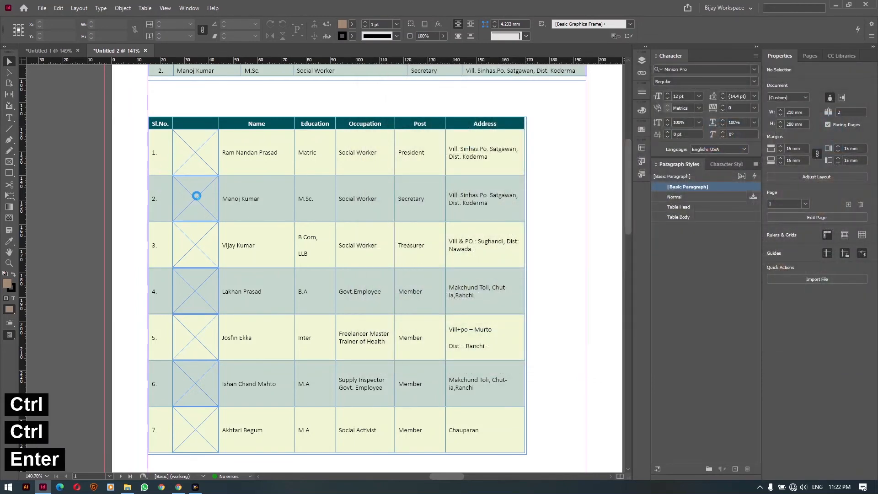
# Place the loaded photos into the image cells of rows 1 through 6
pyautogui.click(196, 195)
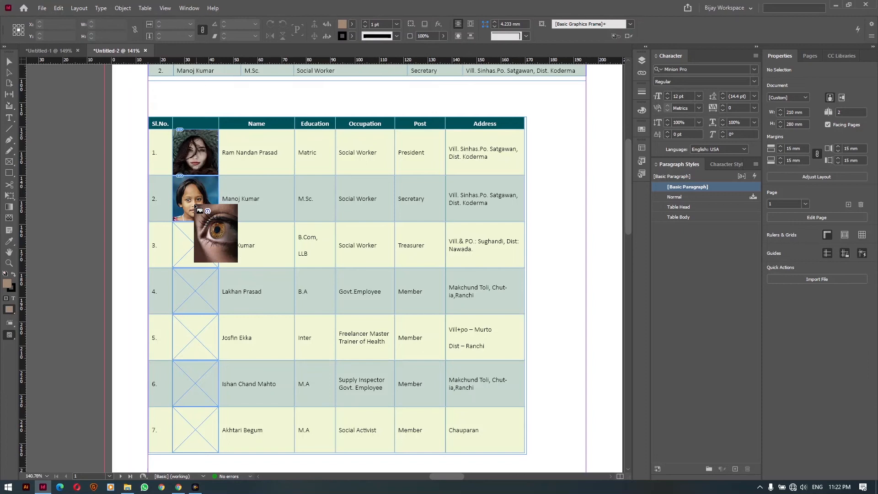
pyautogui.click(194, 242)
pyautogui.click(191, 292)
pyautogui.click(194, 339)
pyautogui.click(196, 385)
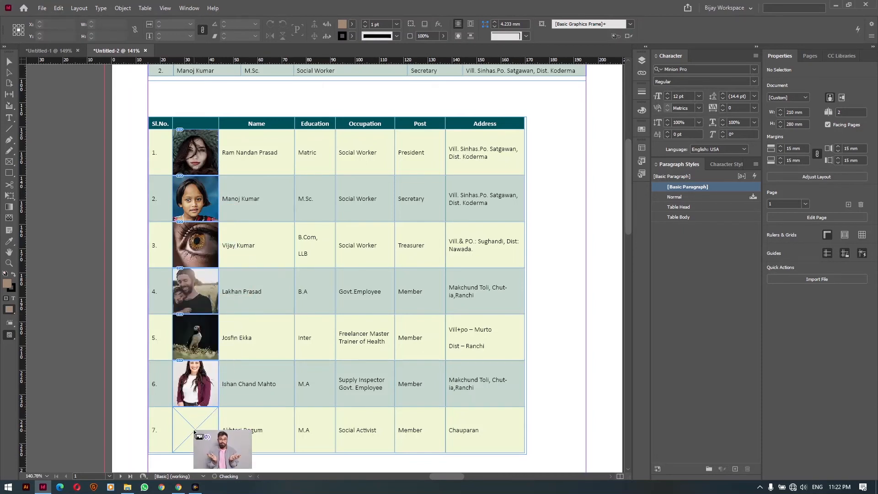
pyautogui.click(197, 432)
# Delete the stray oversized image and move the table frame up and right
pyautogui.click(112, 179)
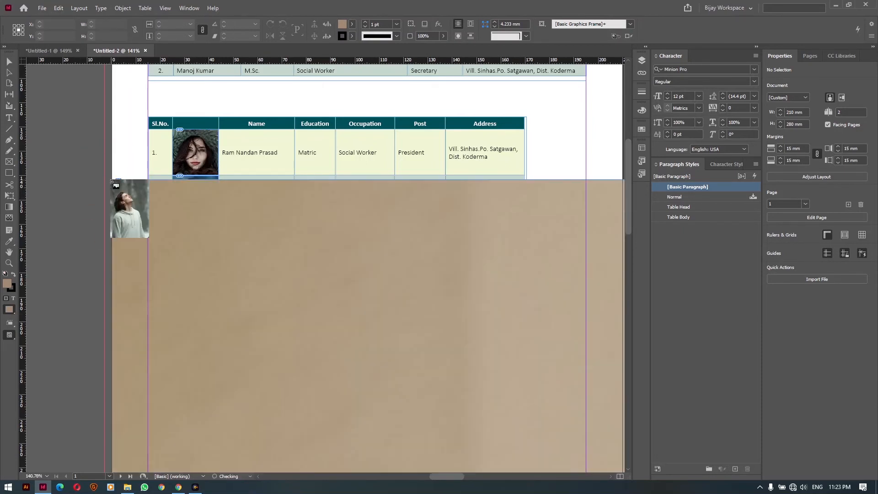
pyautogui.press('Delete')
pyautogui.press('Delete')
pyautogui.press('Delete')
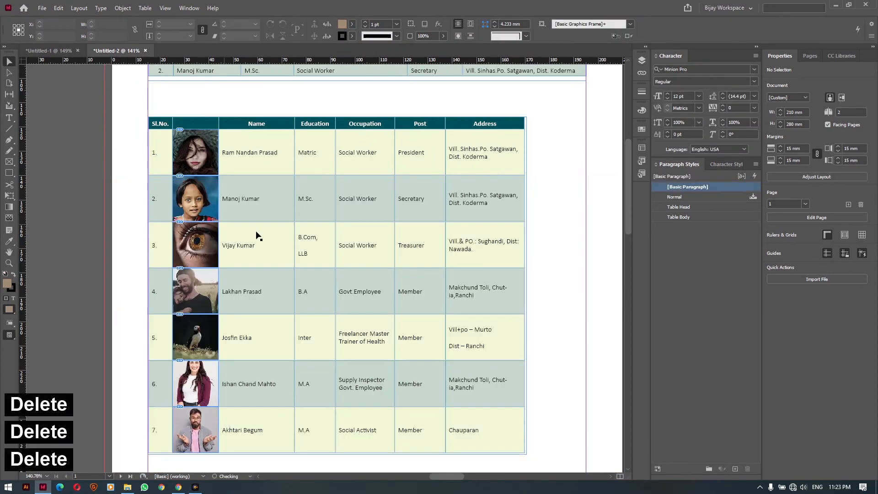
pyautogui.press('w')
pyautogui.press('w')
pyautogui.press('w')
pyautogui.moveTo(265, 263); pyautogui.dragTo(267, 228)
pyautogui.click(116, 235)
pyautogui.moveTo(108, 184); pyautogui.dragTo(97, 209)
# Enlarge the row 6 and row 4 photos proportionally to fill their cells
pyautogui.press('space')
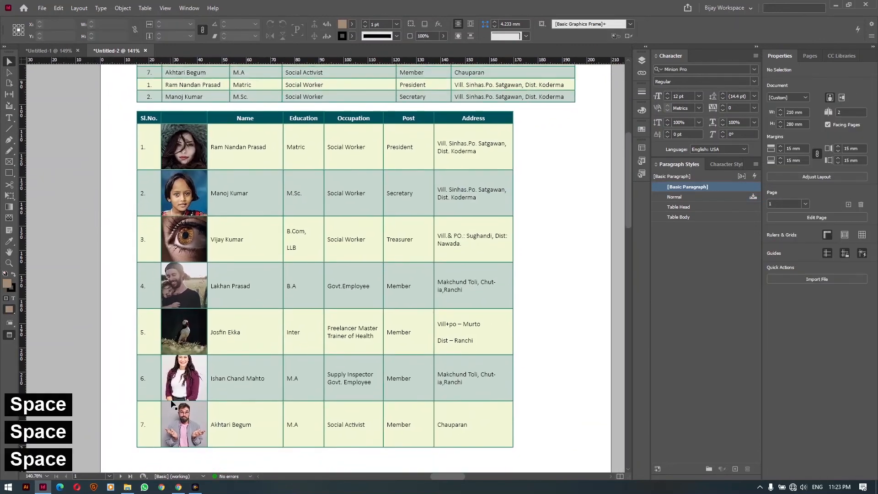
pyautogui.click(181, 376)
pyautogui.press('Down')
pyautogui.press('Down')
pyautogui.press('Down')
pyautogui.press('Down')
pyautogui.press('Down')
pyautogui.press('Down')
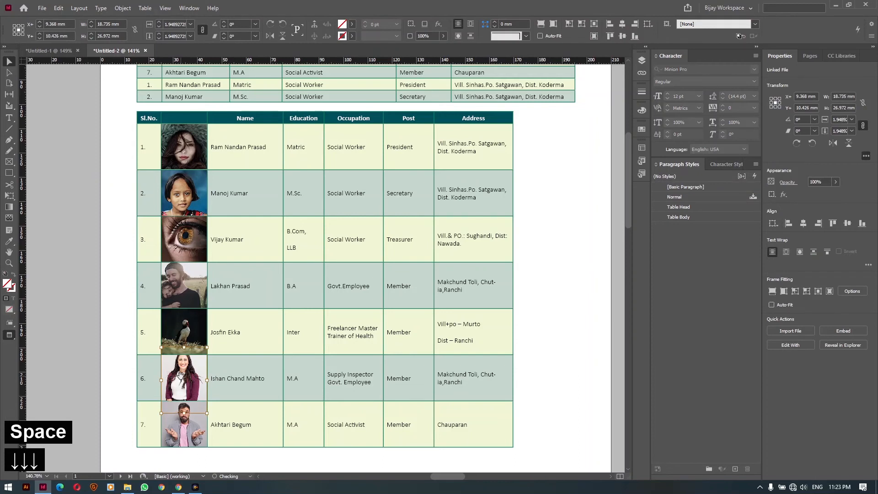
pyautogui.moveTo(184, 416); pyautogui.dragTo(189, 443)
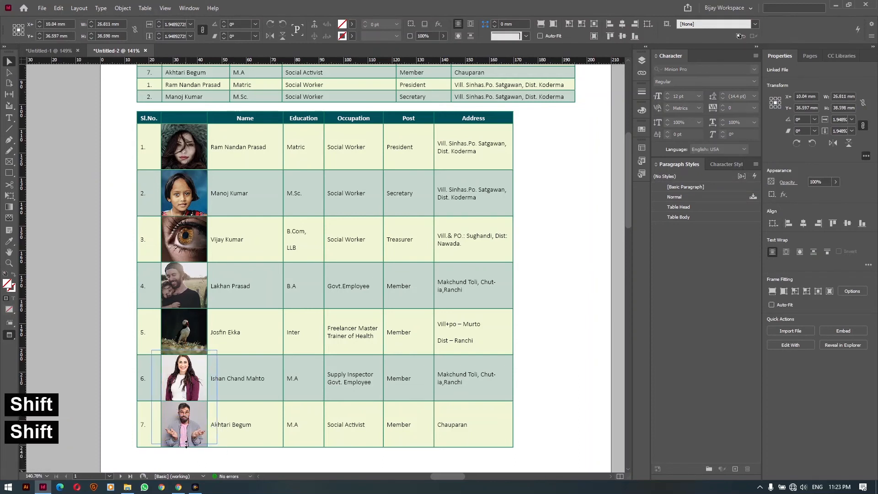
pyautogui.press('Down')
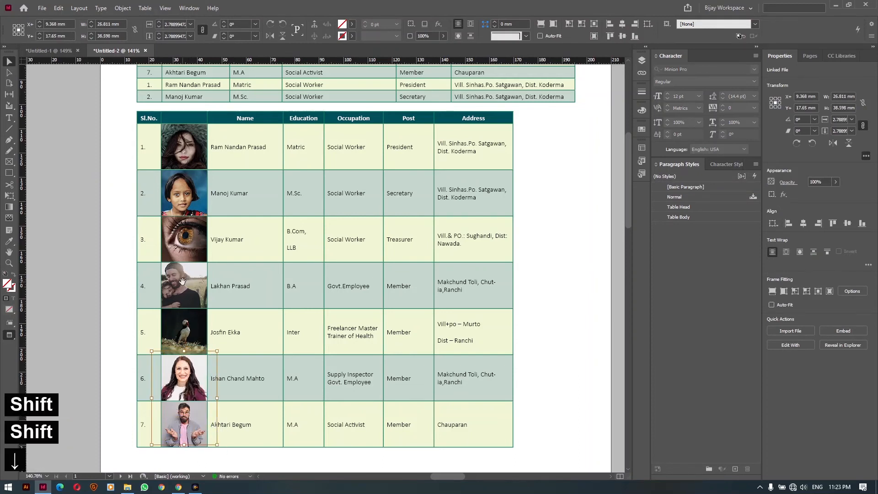
pyautogui.click(173, 286)
pyautogui.press('Right')
pyautogui.press('Right')
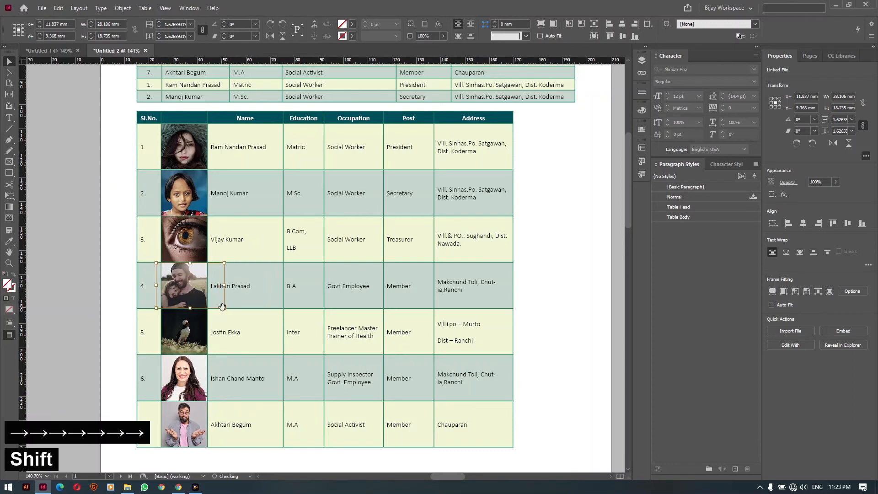
pyautogui.moveTo(220, 308); pyautogui.dragTo(234, 317)
pyautogui.click(87, 273)
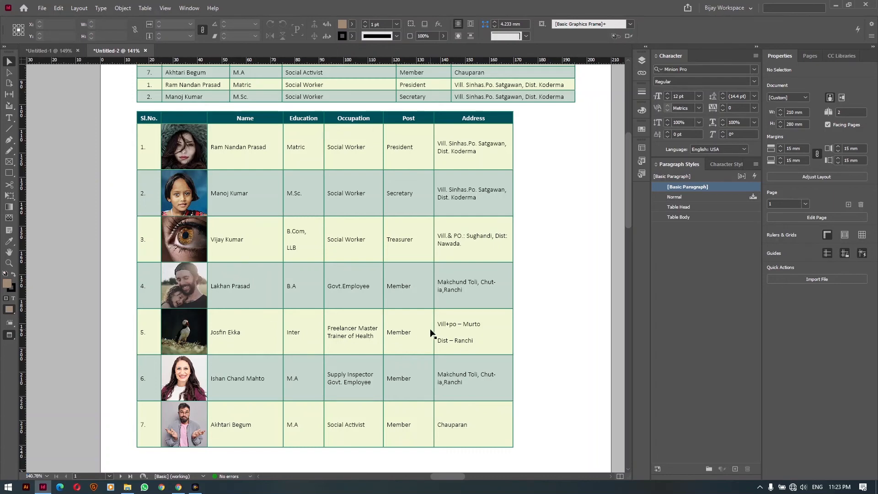
# Go to page 2 and move both table frames onto the left page
pyautogui.scroll(3, 439, 345)
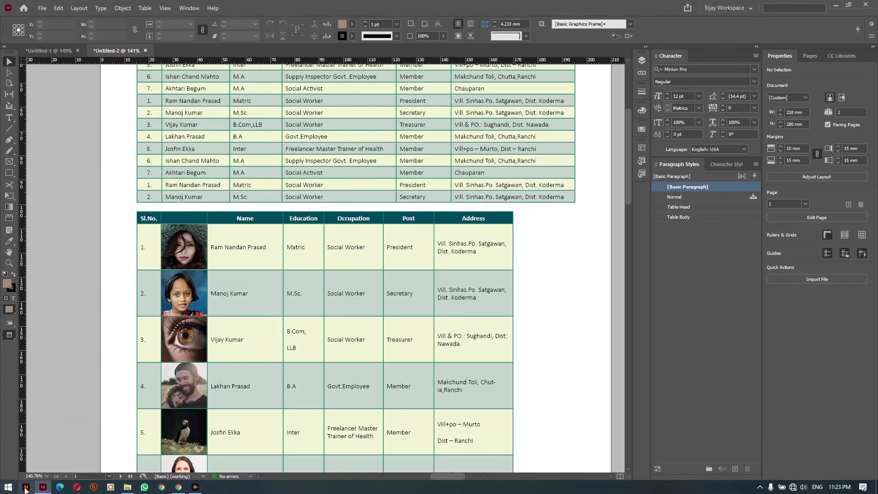
pyautogui.scroll(-1, 87, 466)
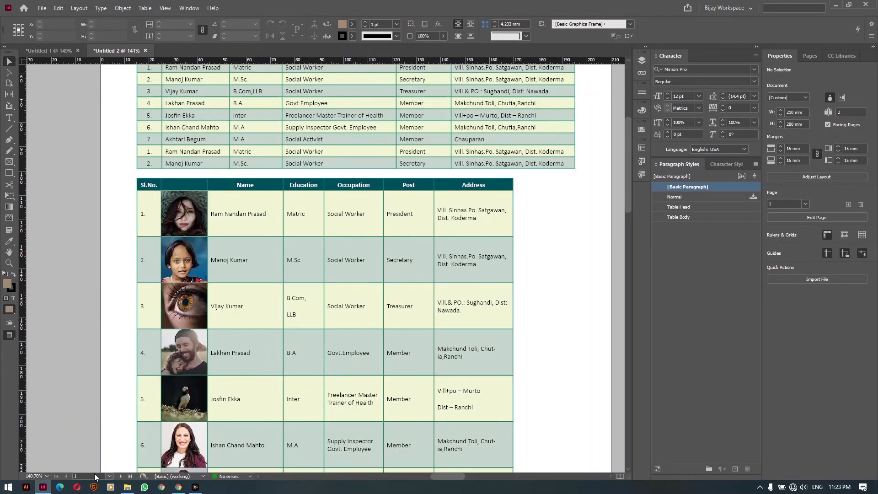
pyautogui.click(110, 476)
pyautogui.hotkey('ctrl', 'shift', 'p')
pyautogui.press('Tab')
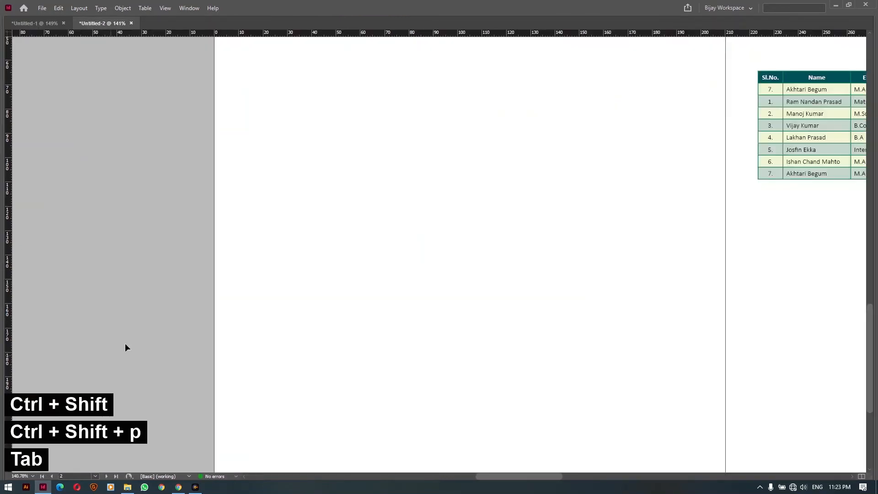
pyautogui.keyDown('ctrl'); pyautogui.keyDown('alt'); pyautogui.click(437, 228); pyautogui.keyUp('alt'); pyautogui.keyUp('ctrl')
pyautogui.keyDown('ctrl'); pyautogui.keyDown('alt'); pyautogui.click(433, 243); pyautogui.keyUp('alt'); pyautogui.keyUp('ctrl')
pyautogui.moveTo(443, 245); pyautogui.dragTo(290, 245)
pyautogui.moveTo(451, 203); pyautogui.dragTo(400, 200)
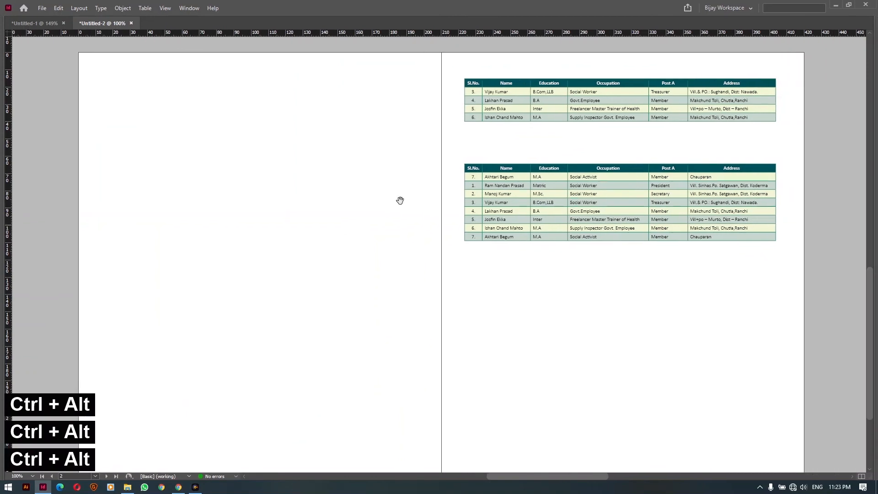
pyautogui.moveTo(423, 56); pyautogui.dragTo(615, 211)
pyautogui.moveTo(674, 200); pyautogui.dragTo(310, 192)
# Draw an empty text frame filling the margins of the facing page
pyautogui.moveTo(533, 204); pyautogui.dragTo(320, 181)
pyautogui.press('w')
pyautogui.press('t')
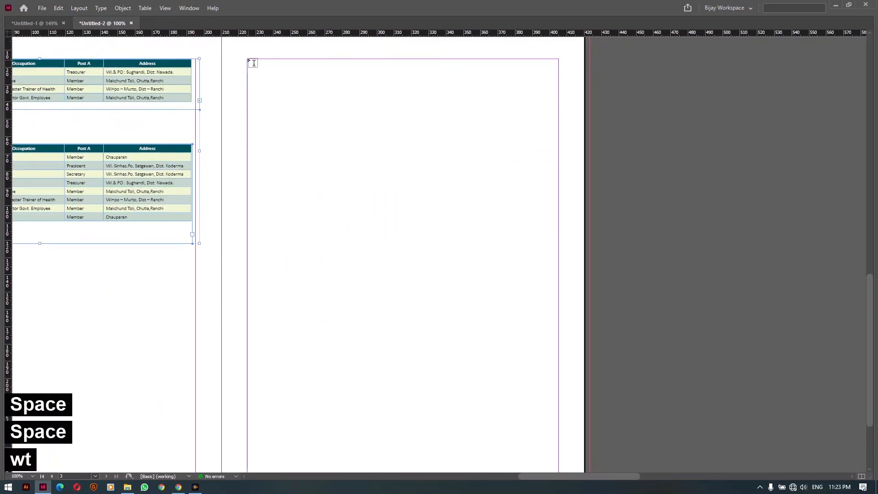
pyautogui.moveTo(249, 60); pyautogui.dragTo(561, 428)
pyautogui.scroll(3, 365, 227)
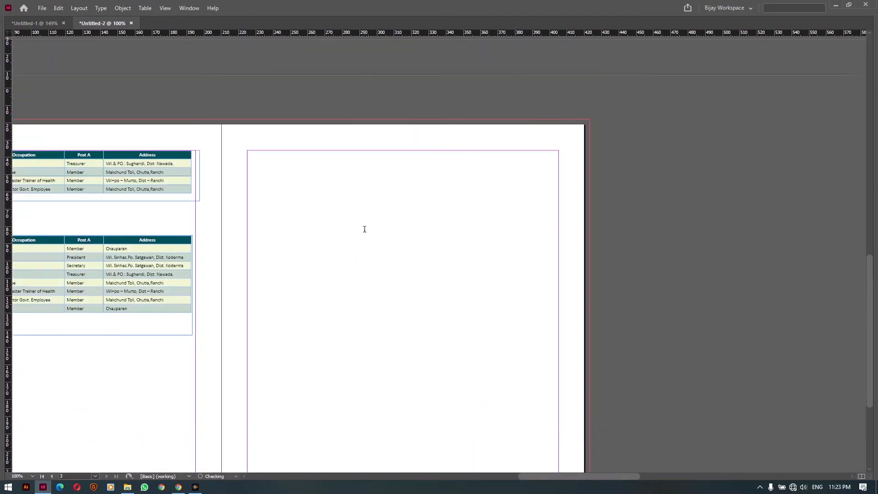
# Insert a 2-row, 4-column table and drag its column borders to resize the columns
pyautogui.click(144, 7)
pyautogui.click(155, 18)
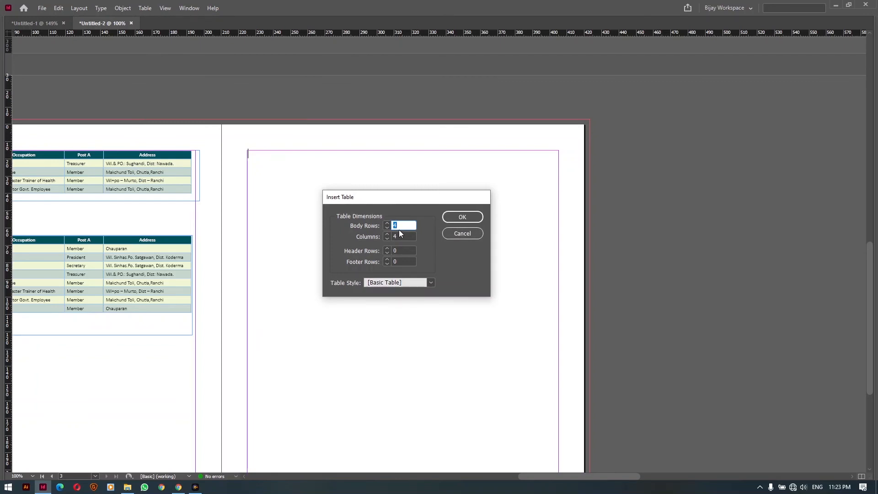
pyautogui.write('12')
pyautogui.press('Return')
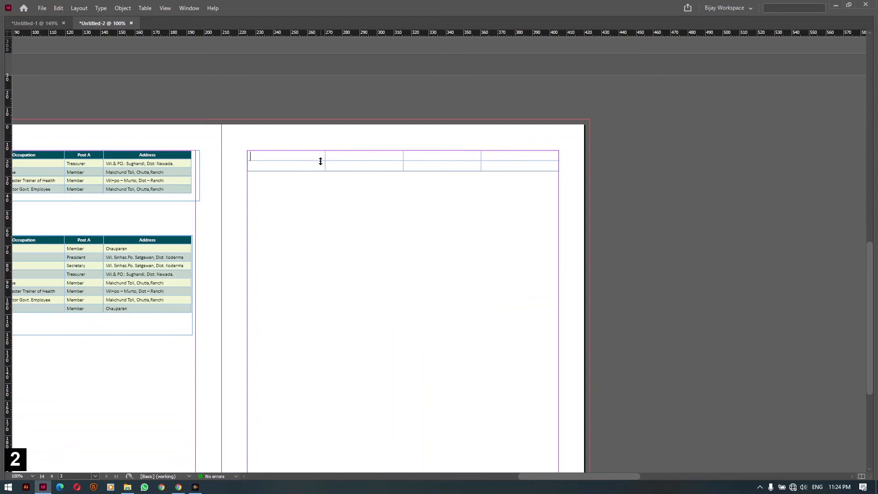
pyautogui.moveTo(324, 168); pyautogui.dragTo(535, 165)
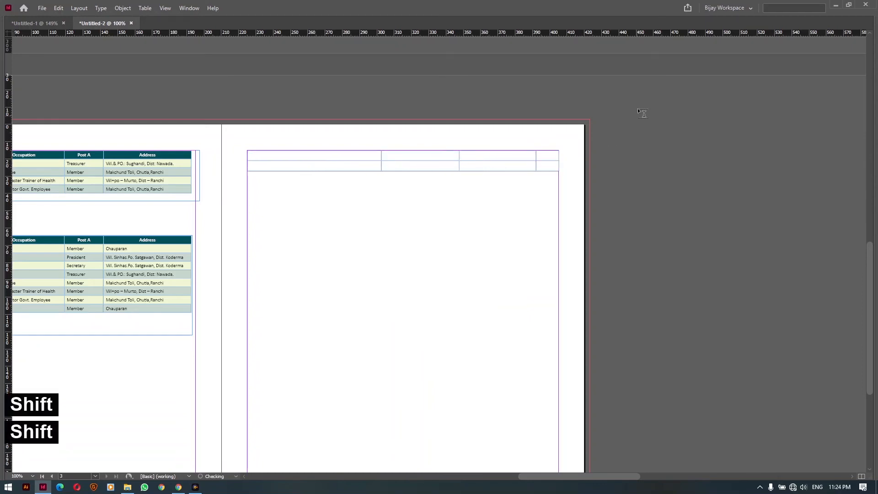
pyautogui.moveTo(635, 90); pyautogui.dragTo(810, 448)
# Move placeholder text from a pasteboard frame into the first cell, then delete that empty frame
pyautogui.rightClick(784, 405)
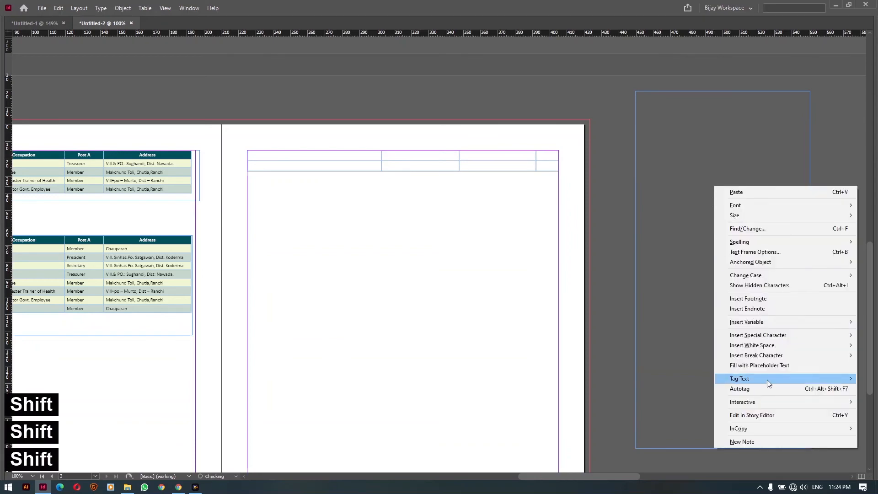
pyautogui.click(769, 364)
pyautogui.hotkey('ctrl', 'a')
pyautogui.hotkey('ctrl', 'x')
pyautogui.click(300, 158)
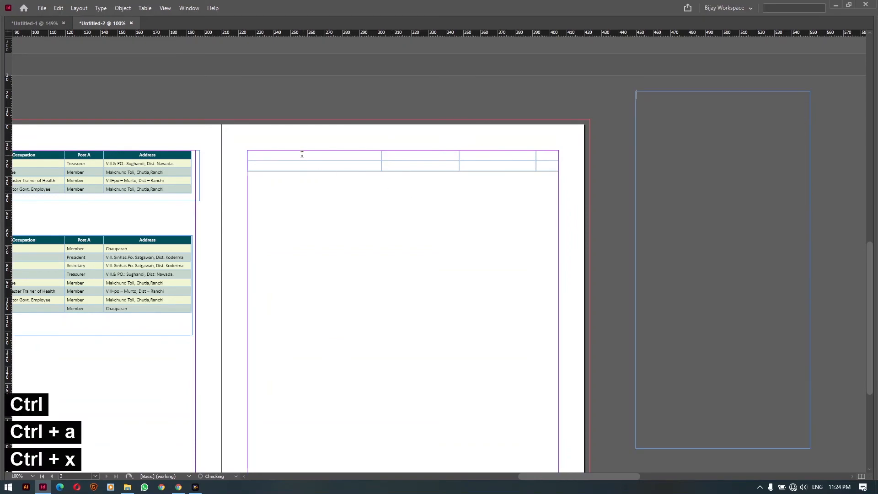
pyautogui.hotkey('ctrl', 'v')
pyautogui.press('space')
pyautogui.moveTo(438, 373); pyautogui.dragTo(401, 250)
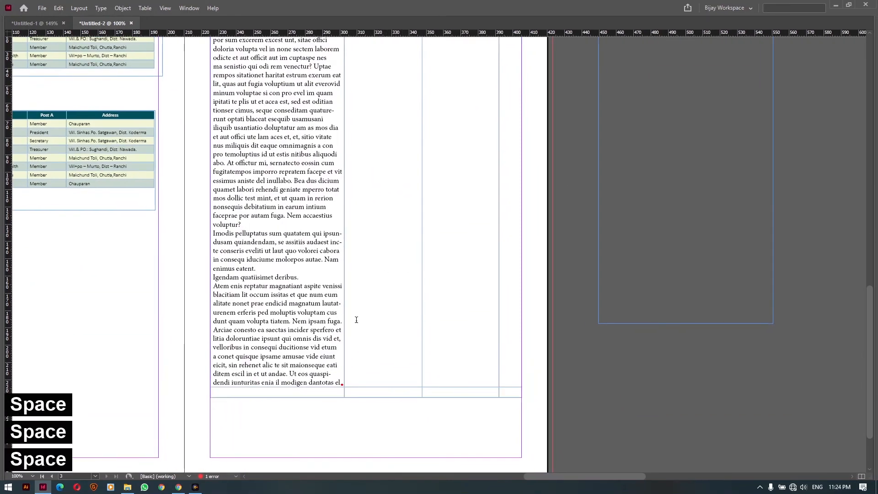
pyautogui.press('v')
pyautogui.click(664, 264)
pyautogui.press('Delete')
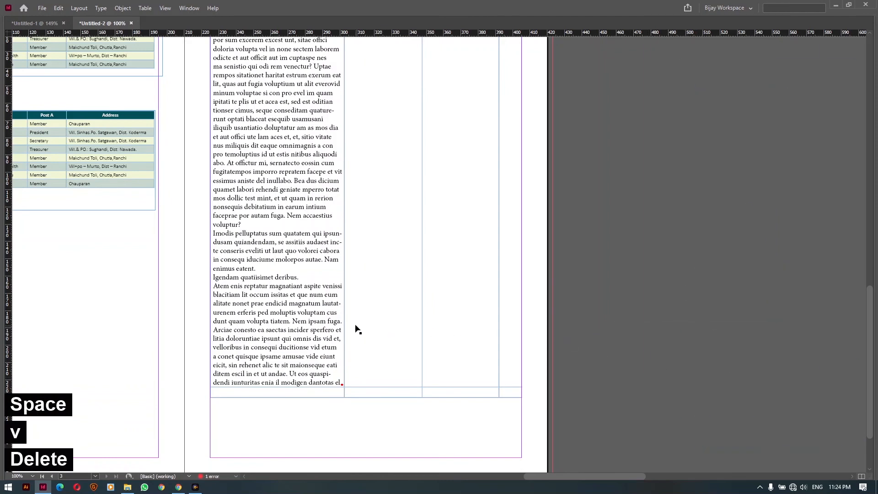
# Select the text frame holding the table
pyautogui.press('space')
pyautogui.moveTo(355, 330); pyautogui.dragTo(365, 359)
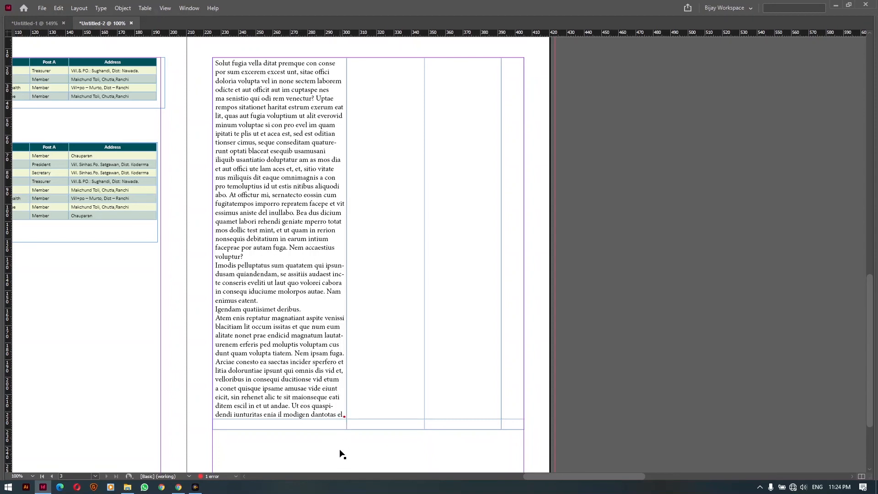
pyautogui.click(345, 418)
pyautogui.click(718, 334)
pyautogui.click(345, 415)
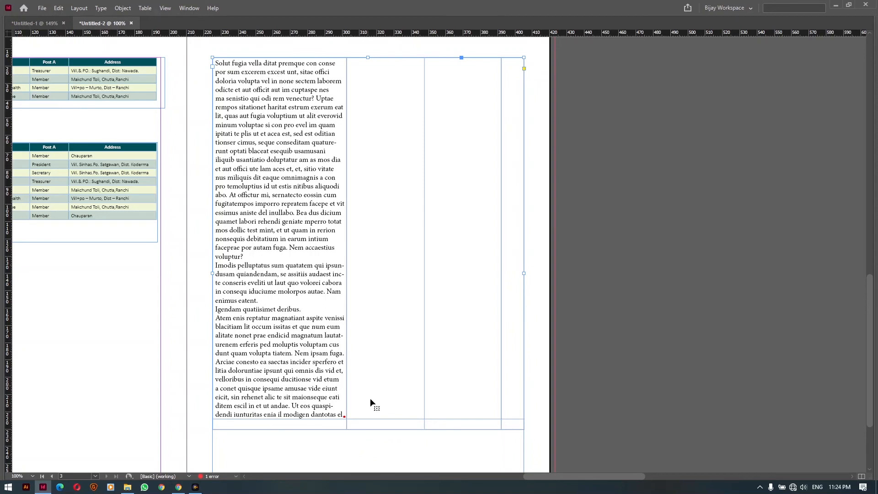
# Make the table's bottom row slightly taller
pyautogui.doubleClick(372, 414)
pyautogui.moveTo(372, 419); pyautogui.dragTo(372, 423)
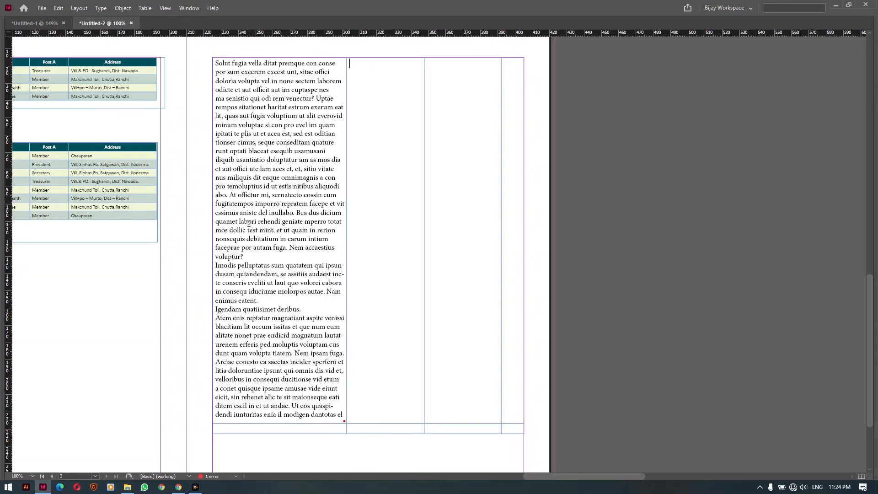
pyautogui.moveTo(248, 223); pyautogui.dragTo(244, 200)
pyautogui.keyDown('ctrl'); pyautogui.click(578, 186); pyautogui.keyUp('ctrl')
# Show the panels again, open the Table panel, and zoom out to 75%
pyautogui.press('Tab')
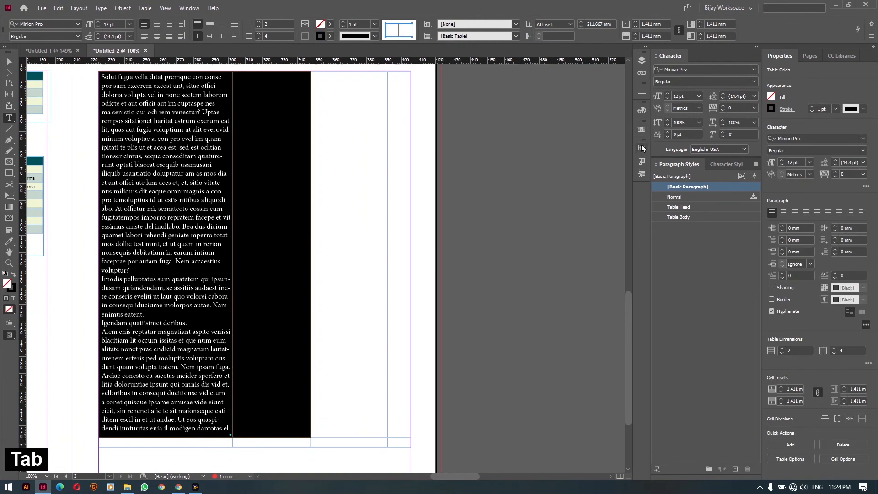
pyautogui.click(642, 147)
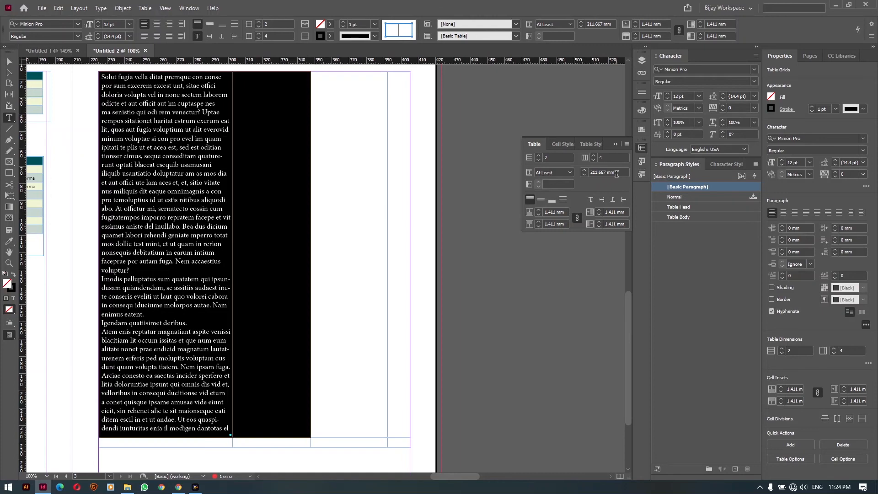
pyautogui.keyDown('ctrl'); pyautogui.click(441, 325); pyautogui.keyUp('ctrl')
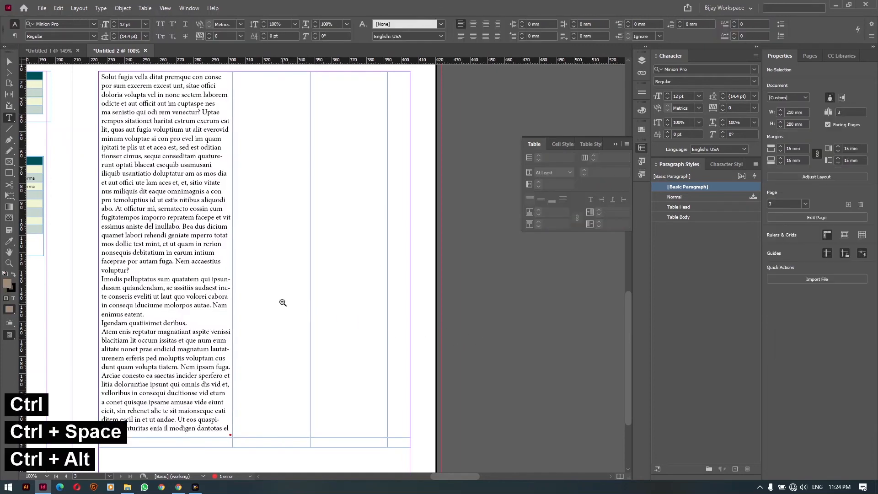
pyautogui.keyDown('ctrl'); pyautogui.keyDown('alt'); pyautogui.click(283, 303); pyautogui.keyUp('alt'); pyautogui.keyUp('ctrl')
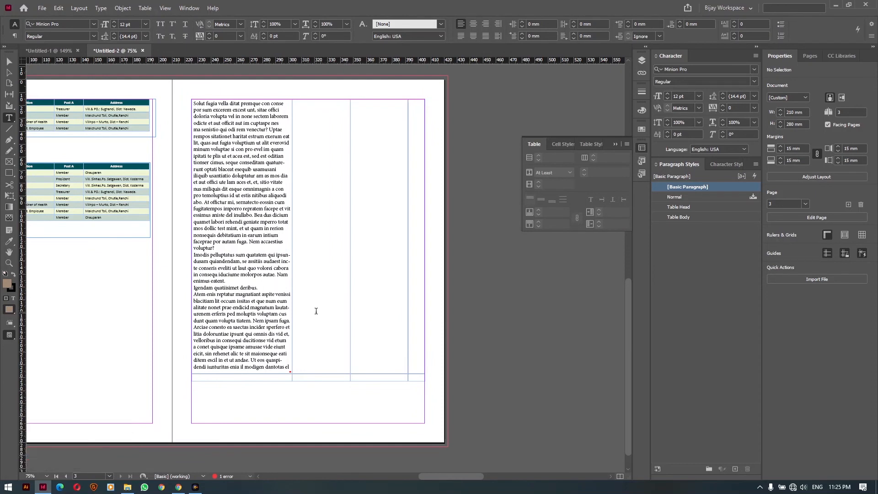
# Stretch the table's second row down to the bottom of the frame
pyautogui.press('v')
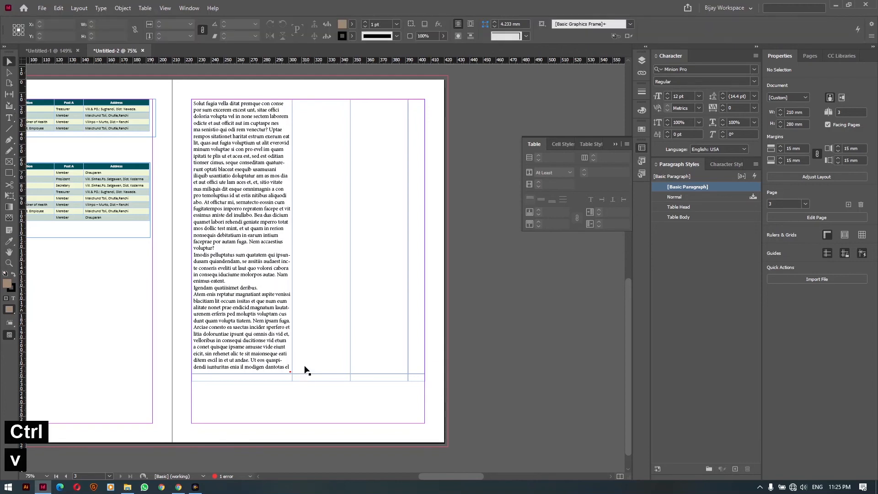
pyautogui.click(305, 376)
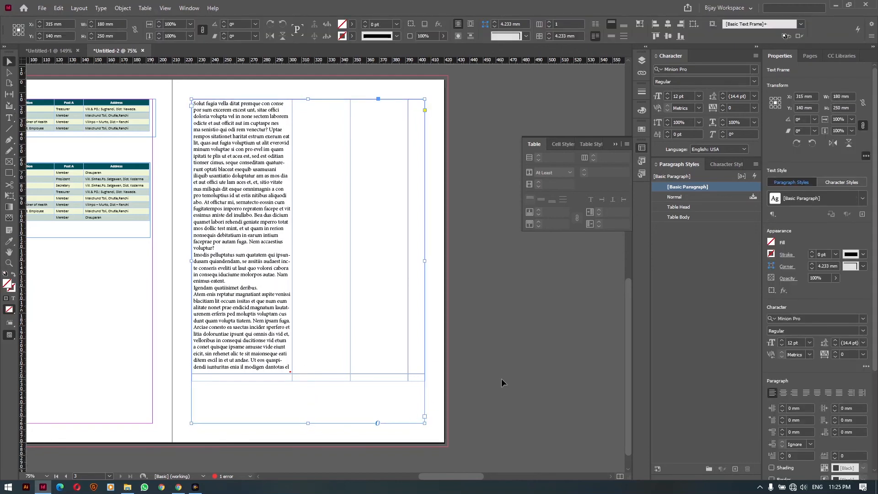
pyautogui.doubleClick(265, 379)
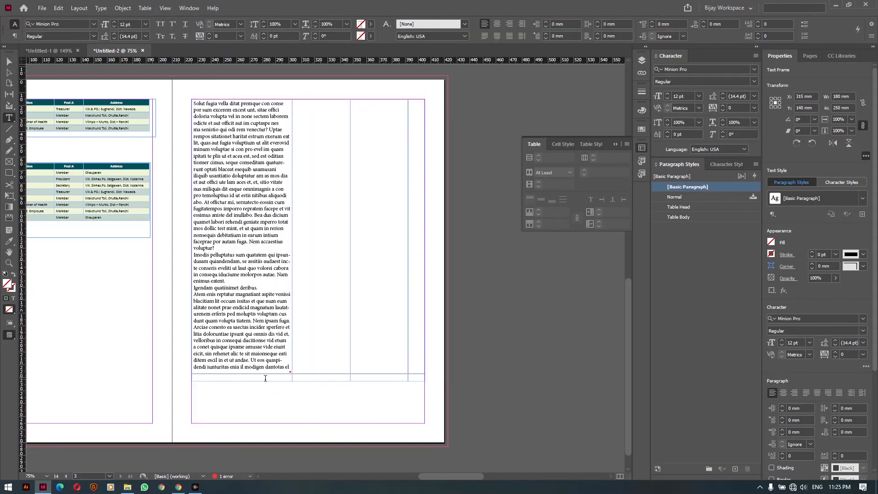
pyautogui.moveTo(265, 381); pyautogui.dragTo(265, 423)
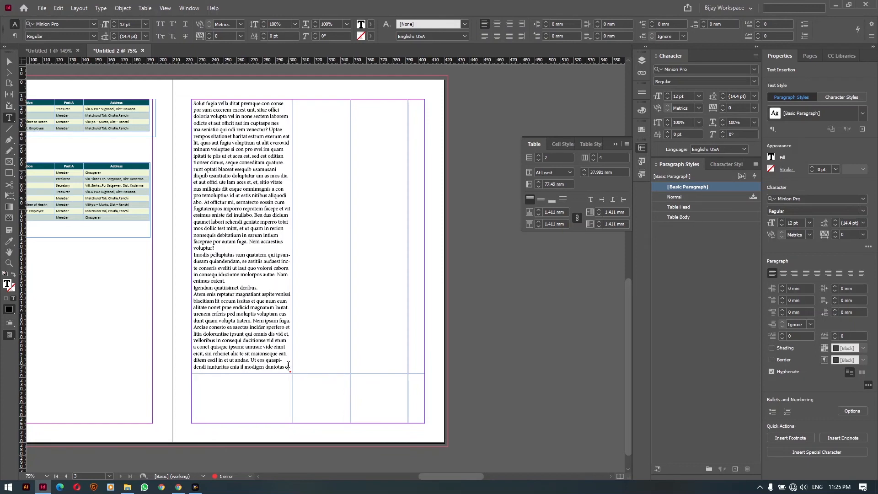
# Cut the frame's placeholder text and split it into two new pasteboard text frames
pyautogui.moveTo(288, 364); pyautogui.dragTo(192, 102)
pyautogui.hotkey('ctrl', 'x')
pyautogui.moveTo(484, 80); pyautogui.dragTo(565, 223)
pyautogui.hotkey('ctrl', 'v')
pyautogui.moveTo(204, 196); pyautogui.dragTo(117, 103)
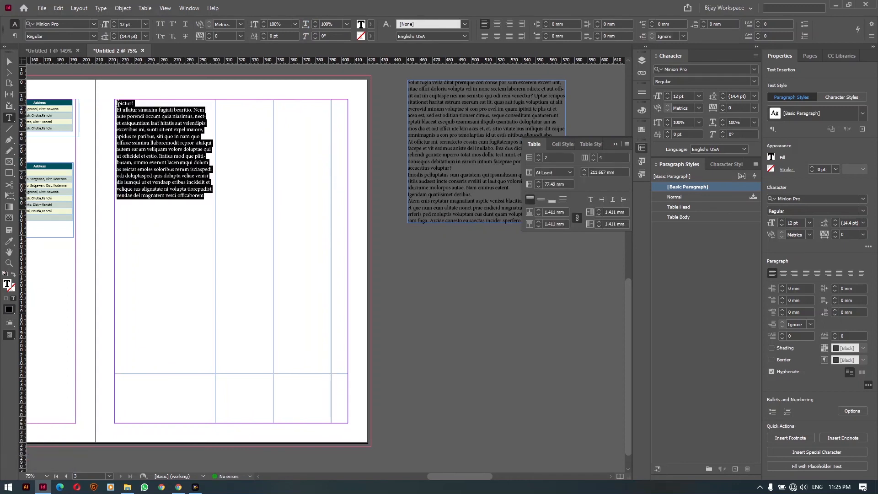
pyautogui.hotkey('ctrl', 'x')
pyautogui.moveTo(411, 289); pyautogui.dragTo(520, 387)
pyautogui.hotkey('ctrl', 'v')
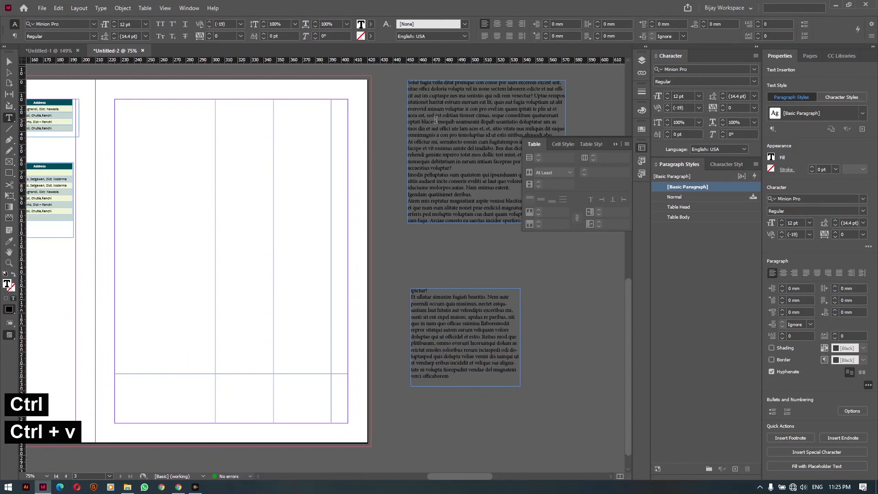
# Move the upper pasteboard frame's text into the first table cell and delete that frame
pyautogui.click(435, 120)
pyautogui.hotkey('ctrl', 'a')
pyautogui.hotkey('ctrl', 'x')
pyautogui.click(177, 142)
pyautogui.hotkey('ctrl', 'v')
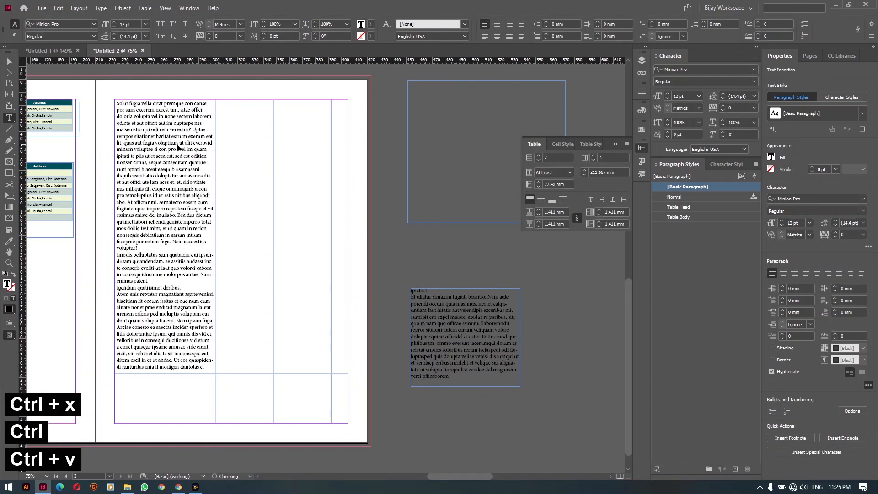
pyautogui.keyDown('ctrl'); pyautogui.click(98, 271); pyautogui.keyUp('ctrl')
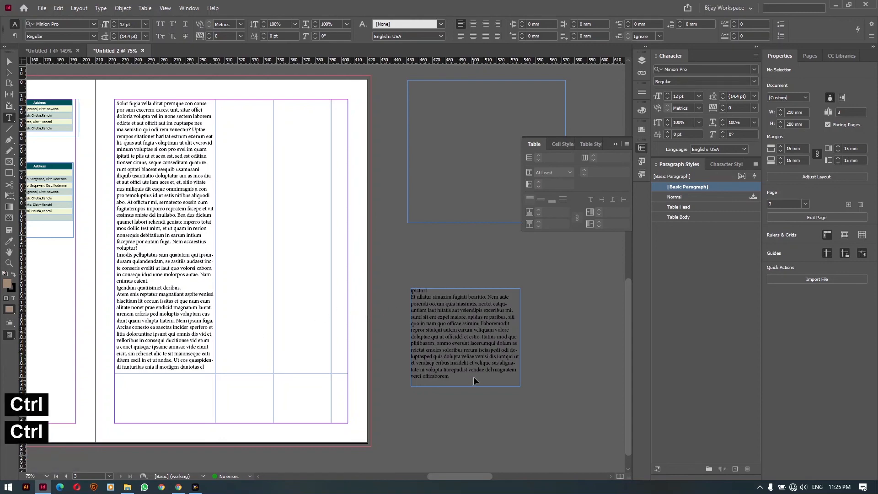
pyautogui.press('v')
pyautogui.click(438, 175)
pyautogui.press('Delete')
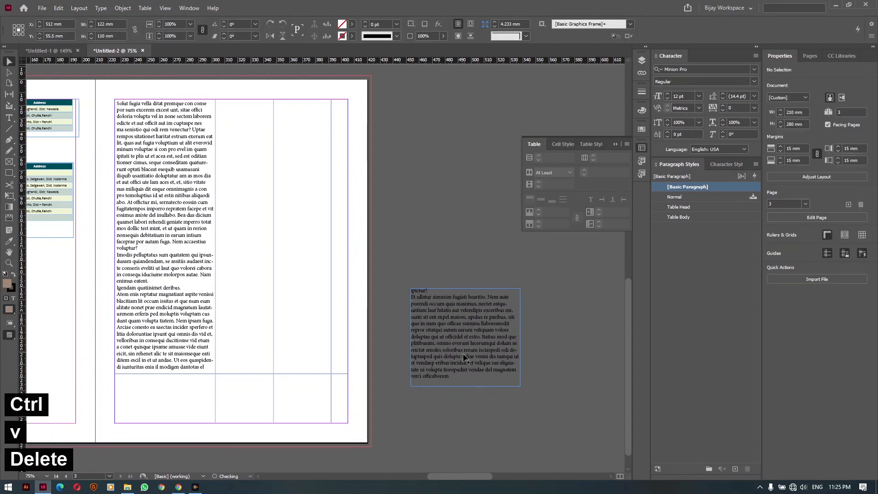
# Move the lower pasteboard frame's text into the table's bottom-left cell and remove the frame
pyautogui.doubleClick(463, 353)
pyautogui.hotkey('ctrl', 'a')
pyautogui.hotkey('ctrl', 'x')
pyautogui.click(197, 383)
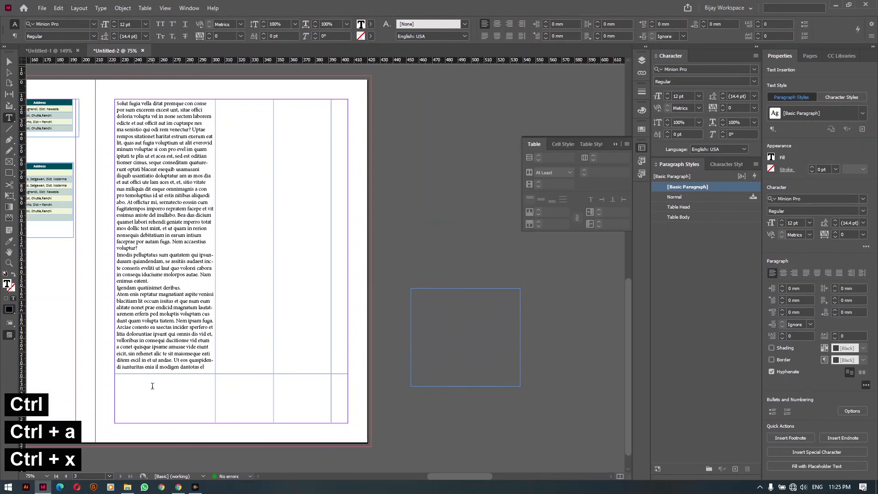
pyautogui.press('v')
pyautogui.press('Delete')
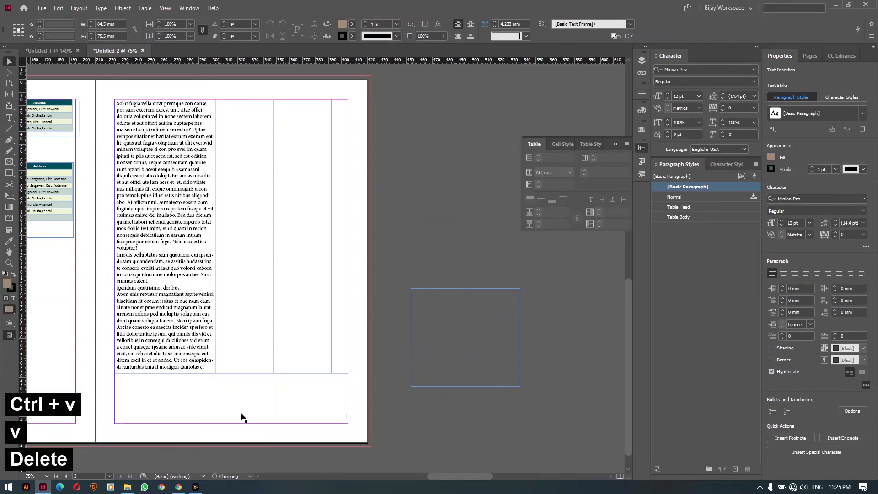
pyautogui.scroll(-1, 234, 349)
# Cut the bottom-left cell's excess text into a new pasteboard frame
pyautogui.click(232, 402)
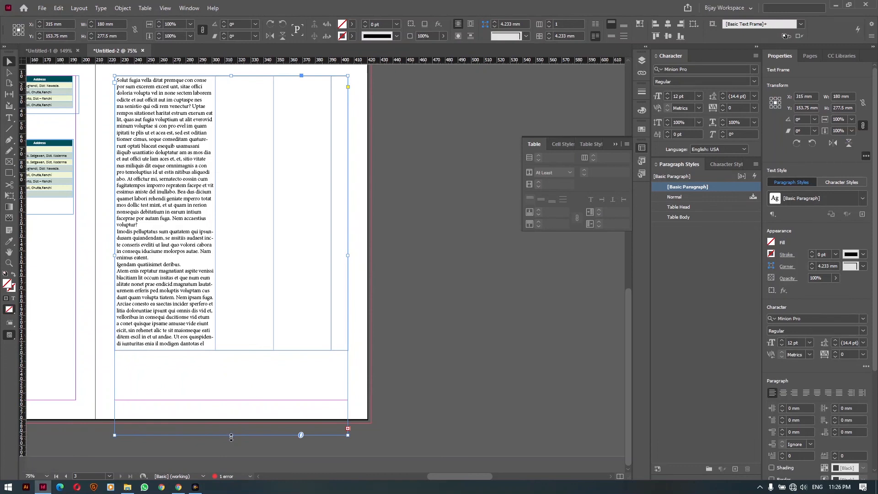
pyautogui.moveTo(231, 435); pyautogui.dragTo(231, 457)
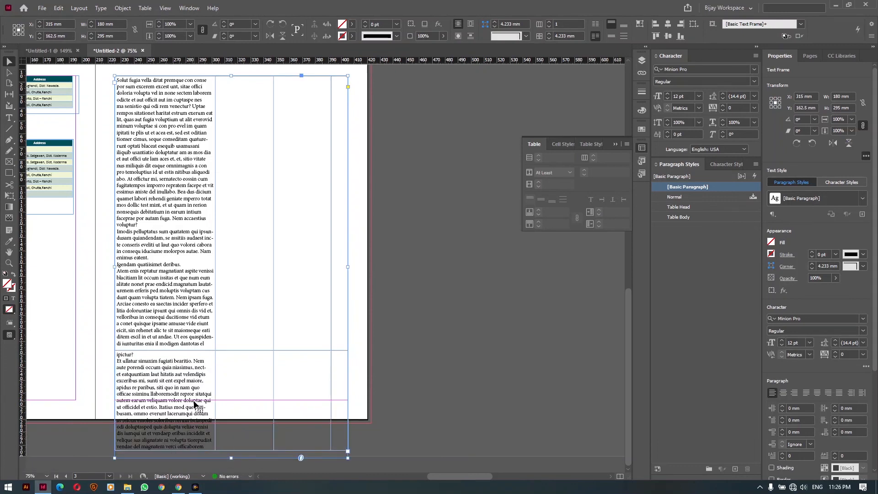
pyautogui.doubleClick(205, 443)
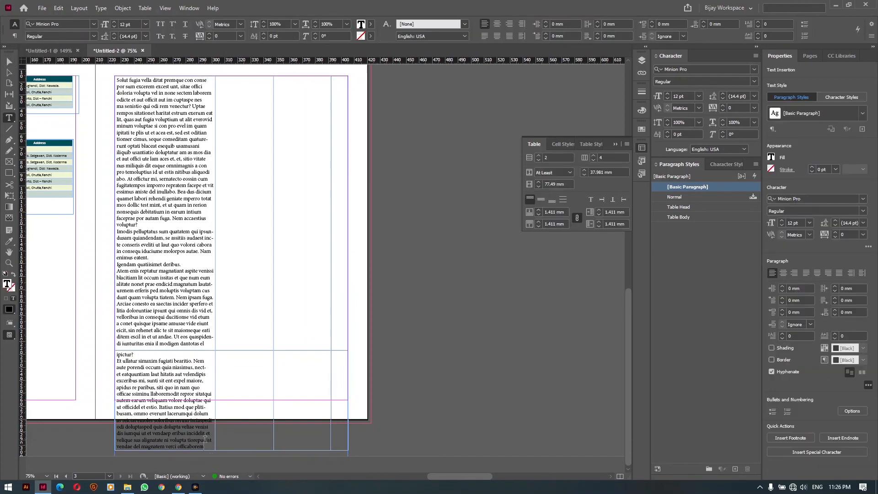
pyautogui.moveTo(205, 446); pyautogui.dragTo(118, 399)
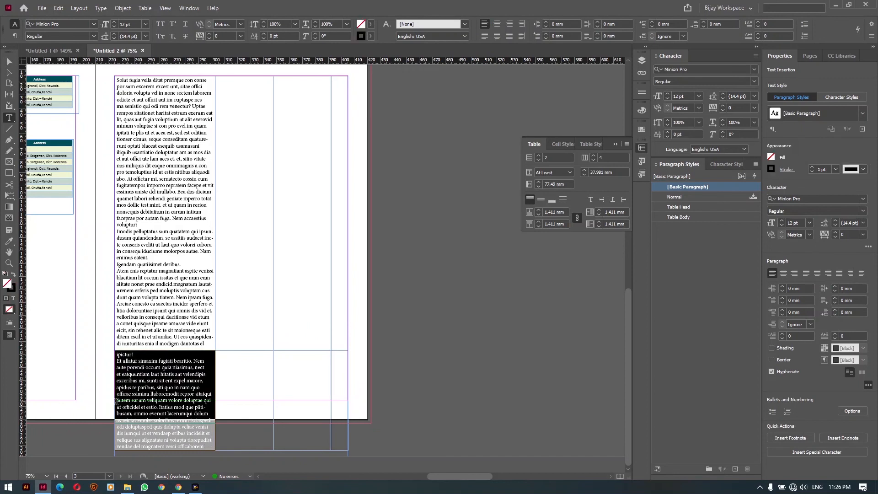
pyautogui.hotkey('ctrl', 'x')
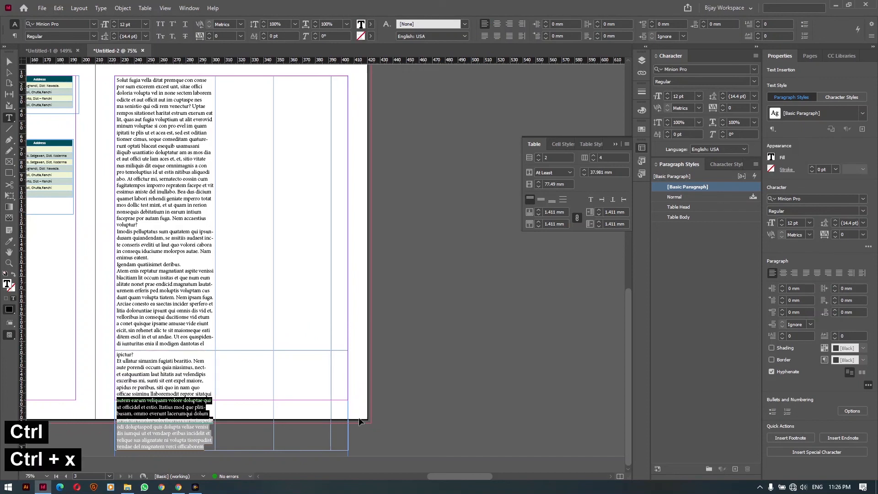
pyautogui.moveTo(421, 302); pyautogui.dragTo(553, 400)
pyautogui.hotkey('ctrl', 'v')
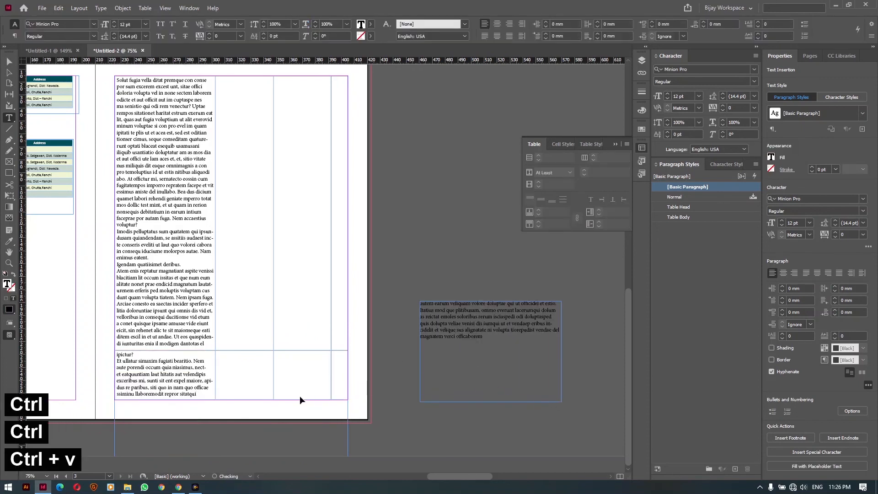
# Shorten the text frame to fit the table and switch to Preview mode
pyautogui.press('v')
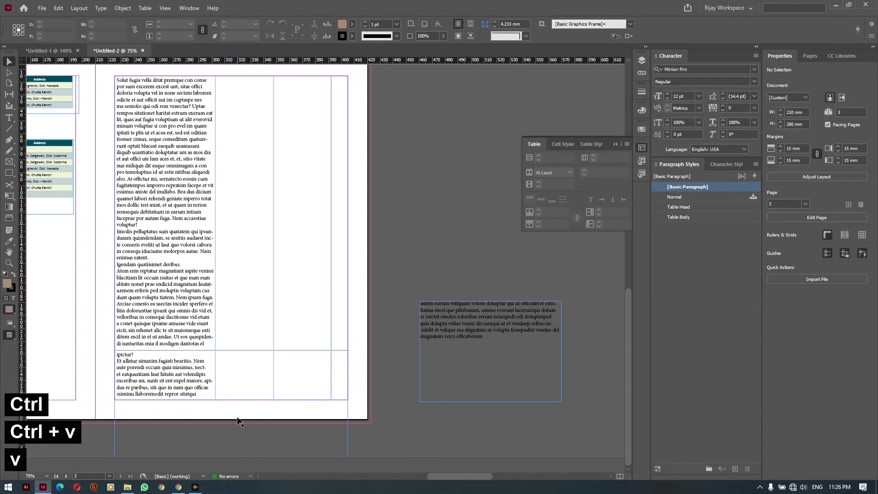
pyautogui.click(231, 455)
pyautogui.moveTo(232, 456); pyautogui.dragTo(237, 400)
pyautogui.press('w')
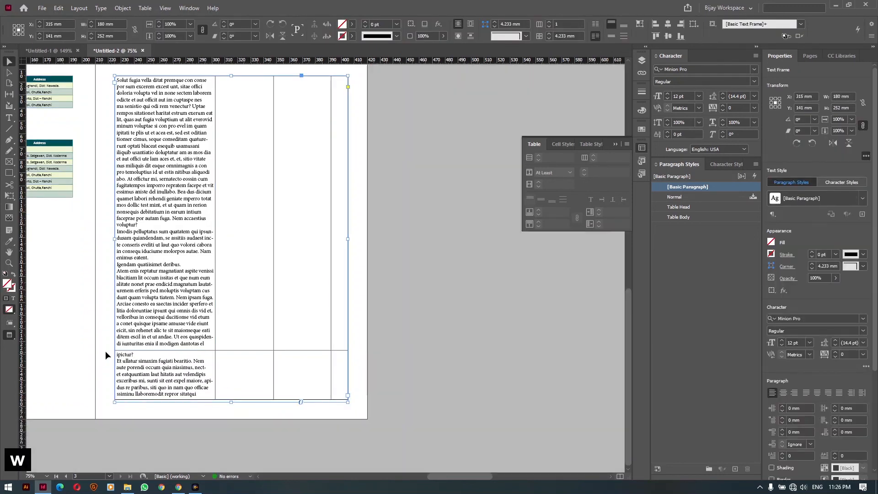
pyautogui.press('space')
pyautogui.moveTo(104, 349); pyautogui.dragTo(104, 380)
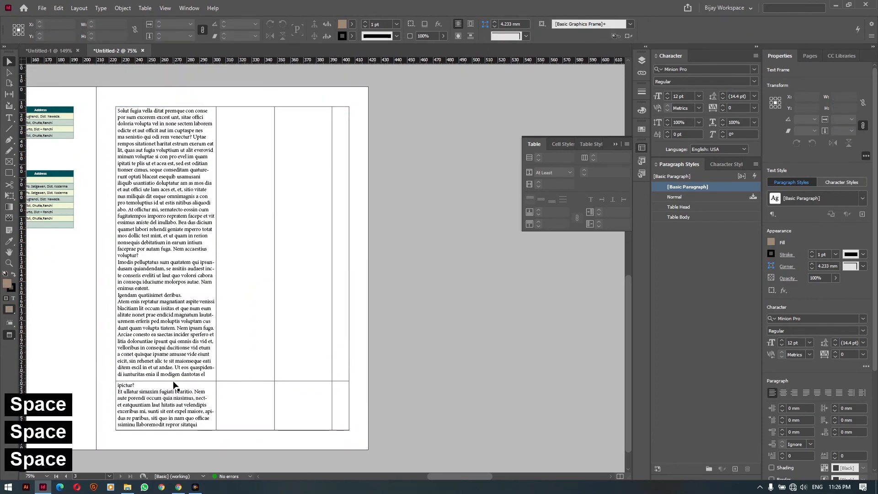
# Select the table cells and set the inner horizontal row-divider stroke to 0 pt
pyautogui.press('t')
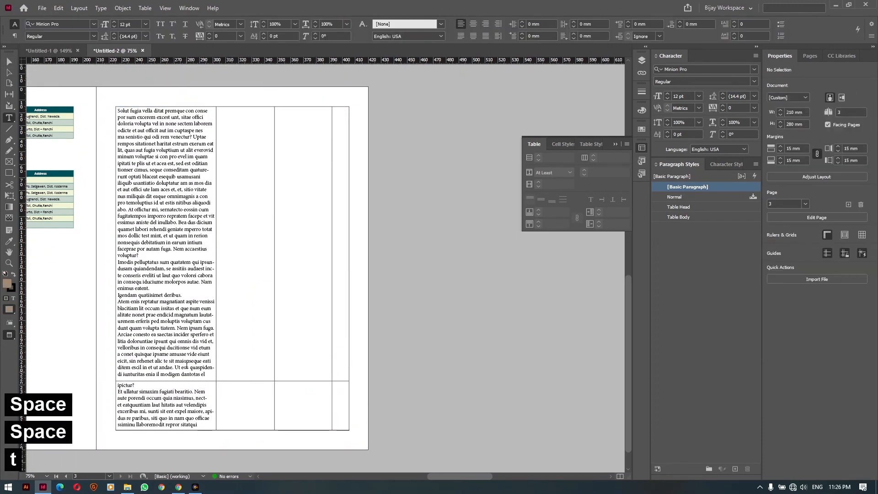
pyautogui.moveTo(229, 388); pyautogui.dragTo(334, 390)
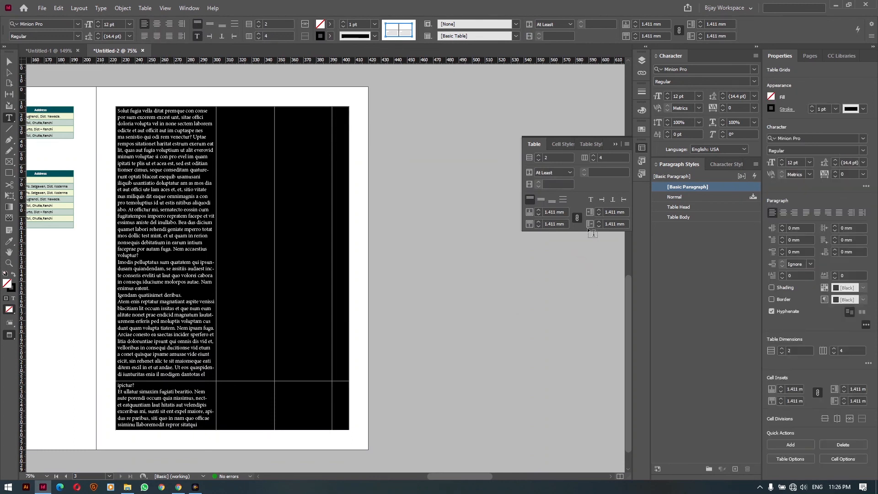
pyautogui.click(643, 91)
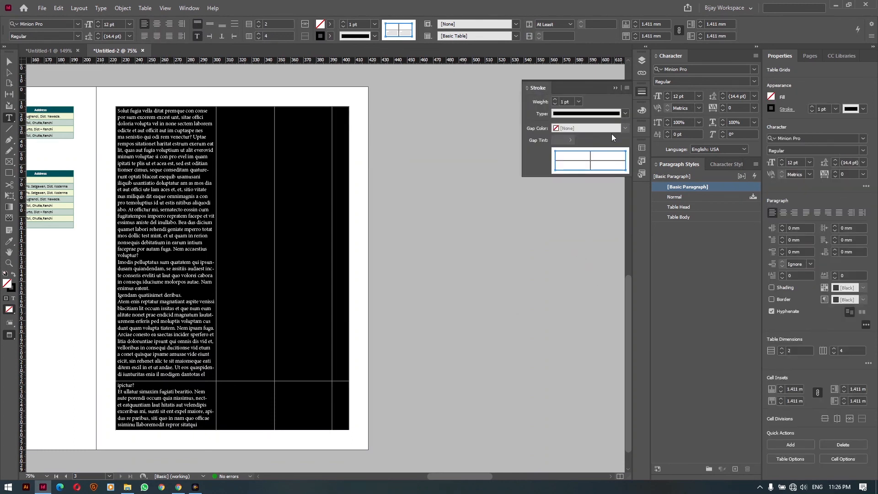
pyautogui.doubleClick(597, 152)
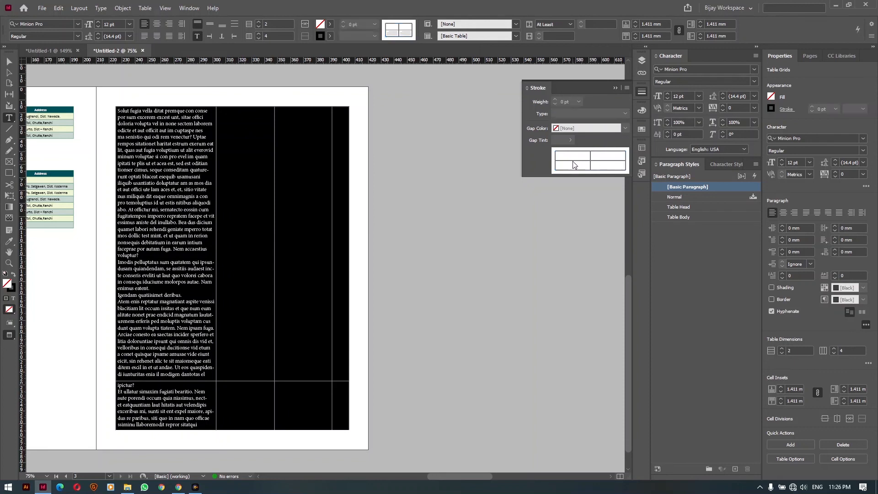
pyautogui.click(583, 162)
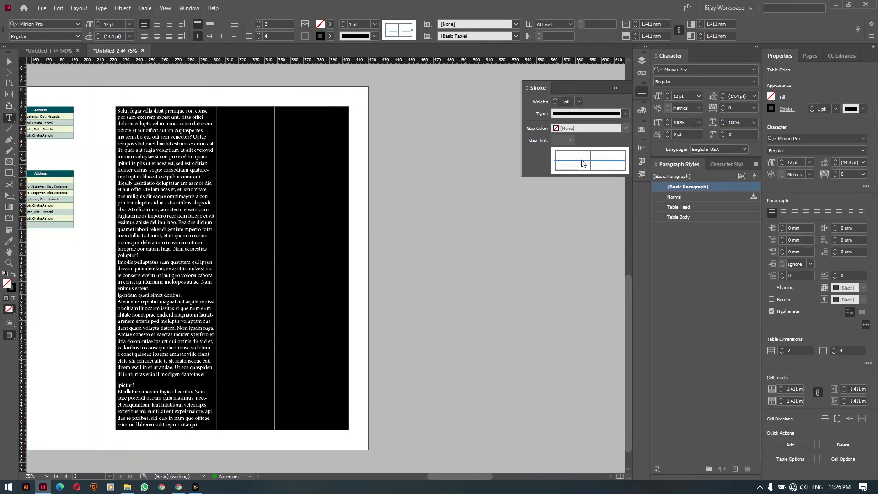
pyautogui.click(579, 101)
pyautogui.click(579, 111)
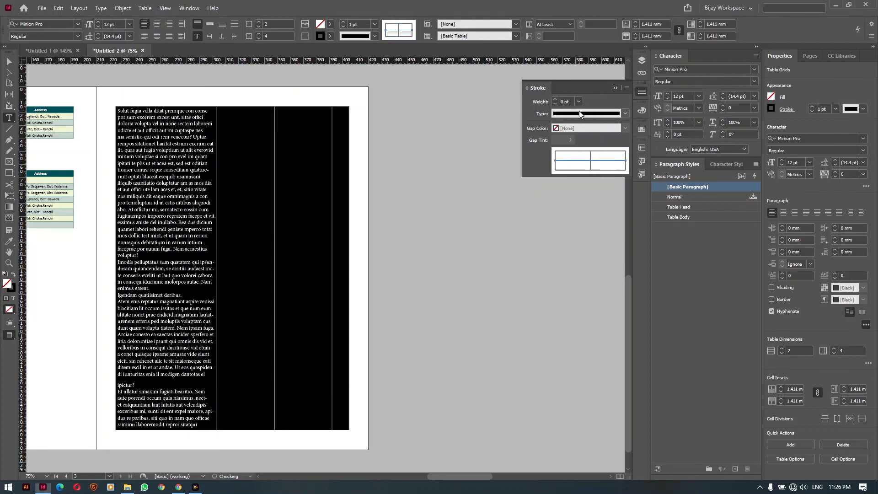
pyautogui.keyDown('ctrl'); pyautogui.click(393, 224); pyautogui.keyUp('ctrl')
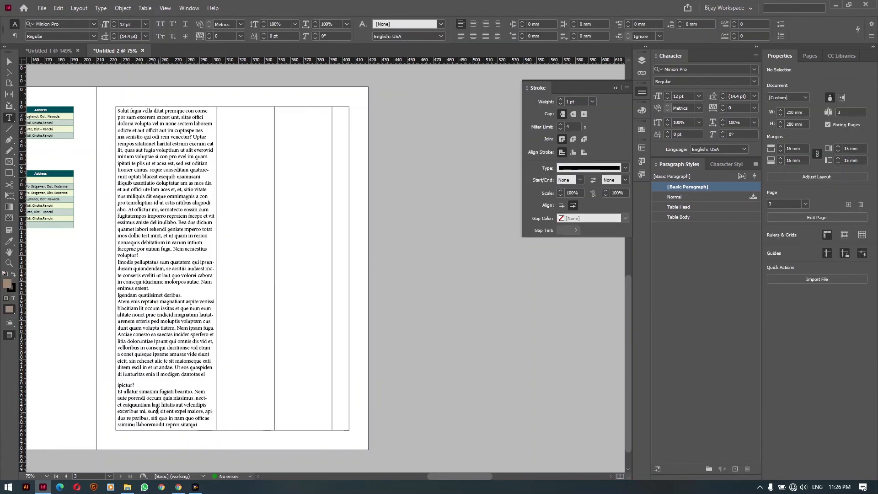
pyautogui.moveTo(161, 348); pyautogui.dragTo(225, 335)
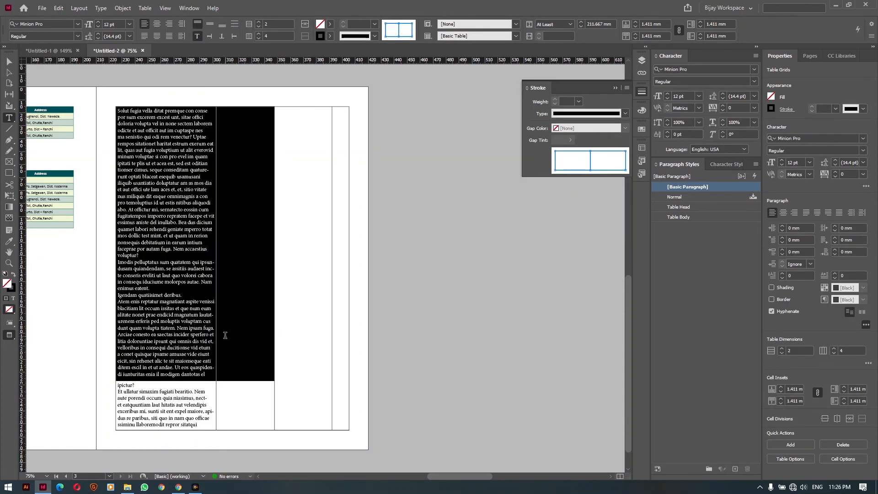
pyautogui.click(181, 345)
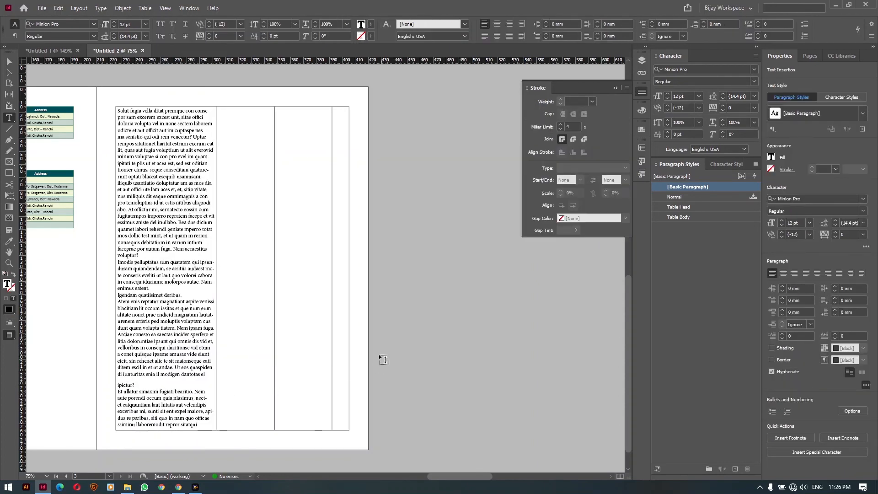
pyautogui.keyDown('ctrl'); pyautogui.click(364, 351); pyautogui.keyUp('ctrl')
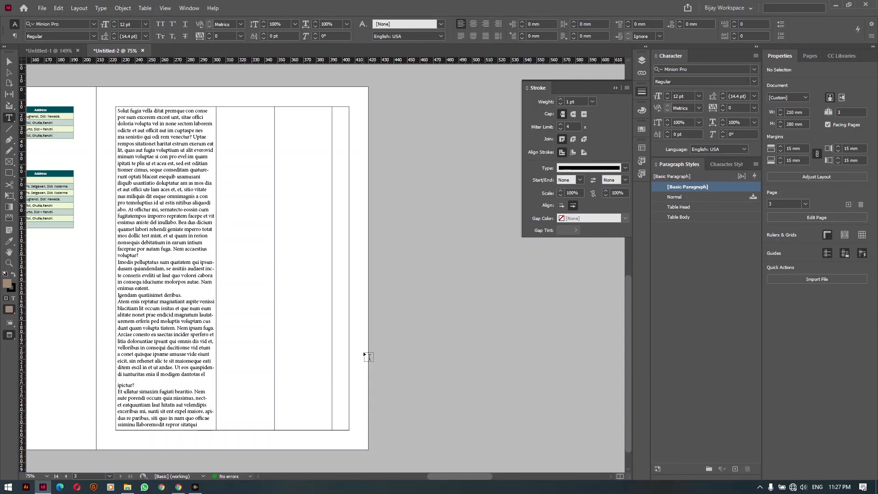
# Add a new page 4 and draw a text frame from its top-left margin corner
pyautogui.press('ctrl')
pyautogui.press('ctrl')
pyautogui.press('ctrl')
pyautogui.hotkey('ctrl', 'shift', 'p')
pyautogui.press('w')
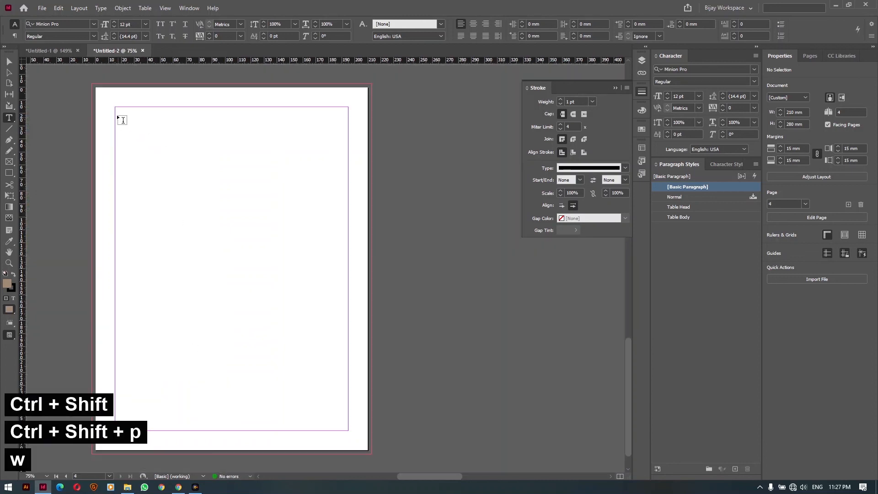
pyautogui.moveTo(115, 107); pyautogui.dragTo(352, 431)
# Insert a 30-row, 4-column table into the new frame
pyautogui.click(145, 8)
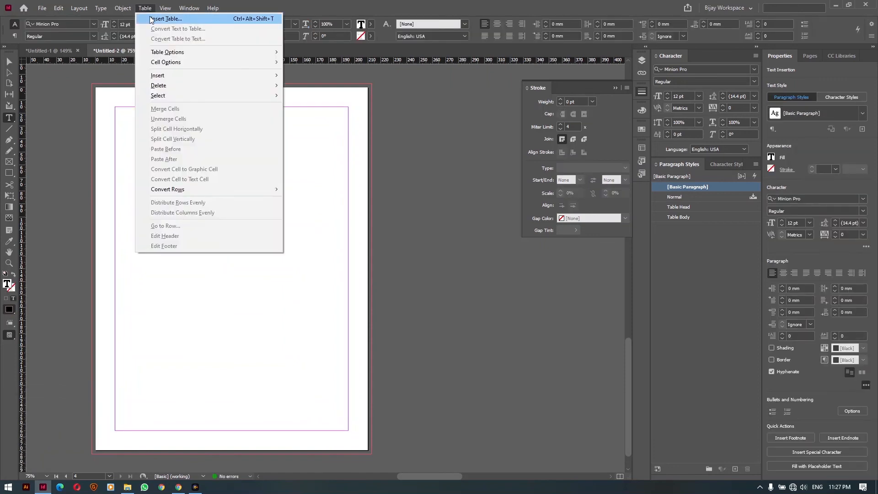
pyautogui.click(174, 16)
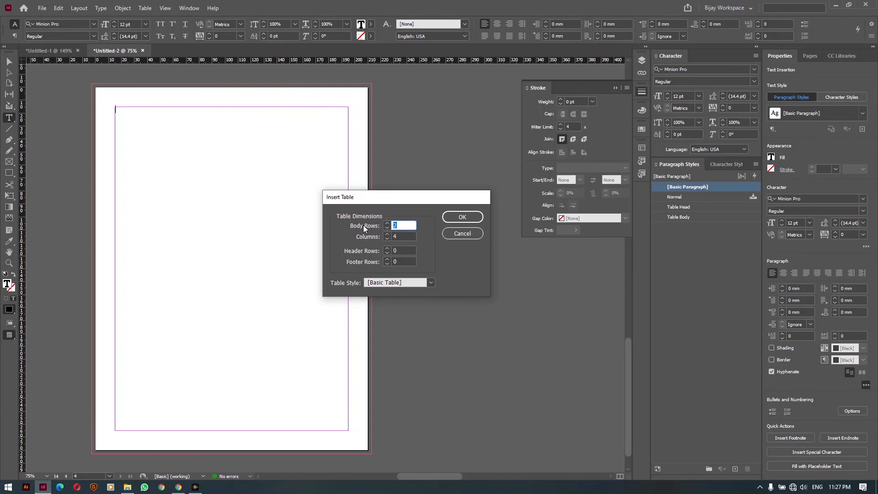
pyautogui.write('30')
pyautogui.press('Return')
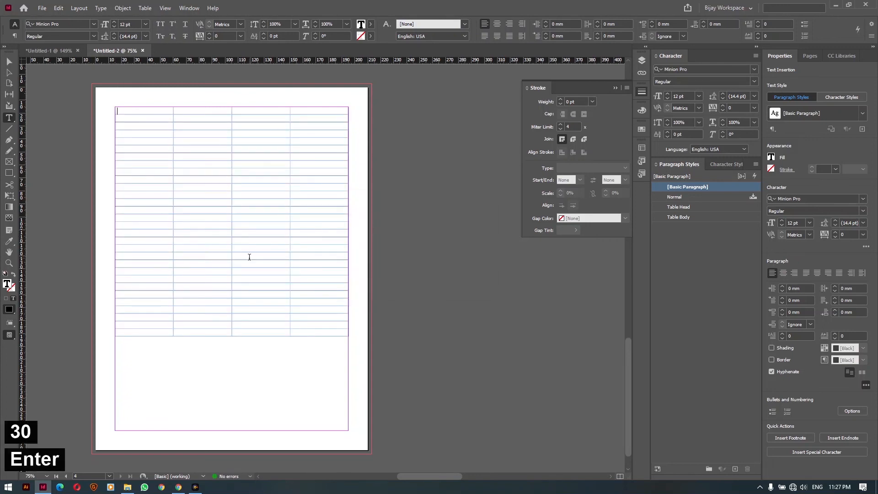
# Zoom in on the table and type 'sl. no.' in its first cell
pyautogui.hotkey('ctrl', 'space')
pyautogui.moveTo(70, 71); pyautogui.dragTo(413, 413)
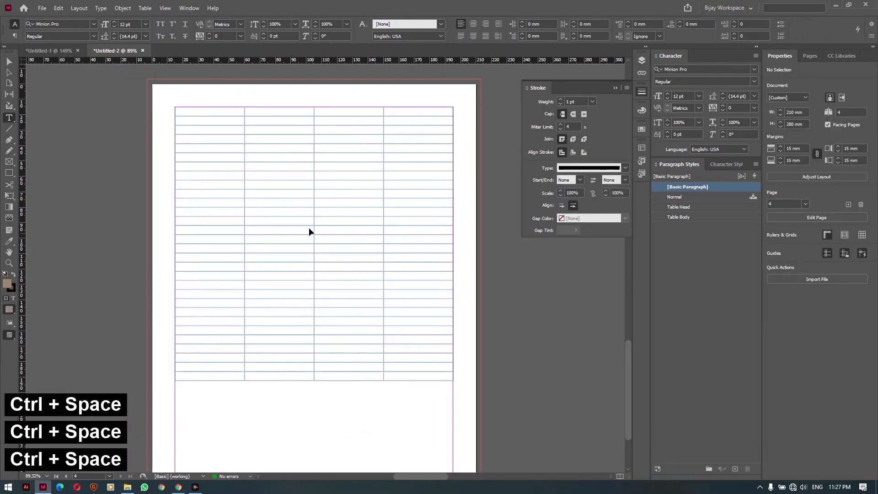
pyautogui.press('space')
pyautogui.moveTo(255, 184); pyautogui.dragTo(237, 164)
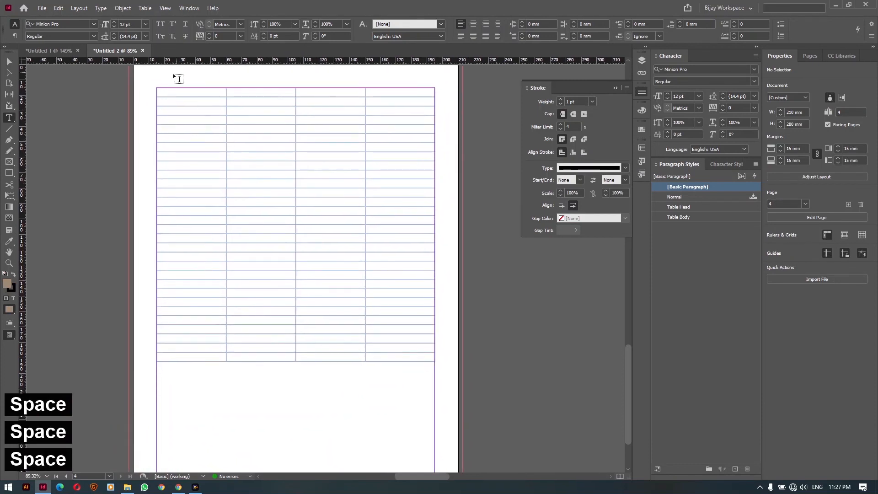
pyautogui.click(167, 89)
pyautogui.write('sl')
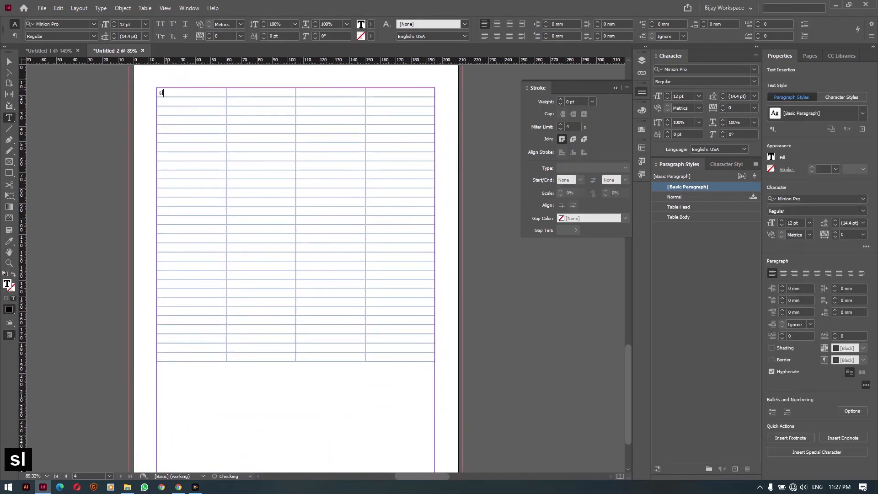
pyautogui.write('. no.')
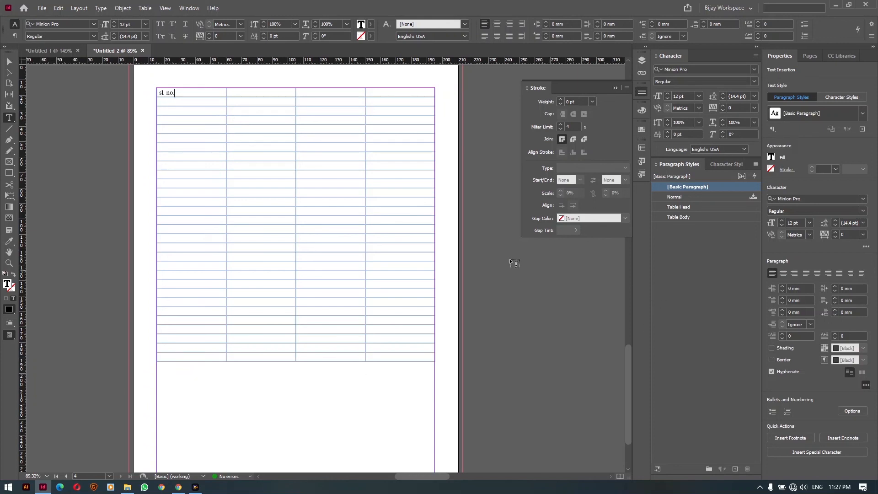
pyautogui.click(174, 100)
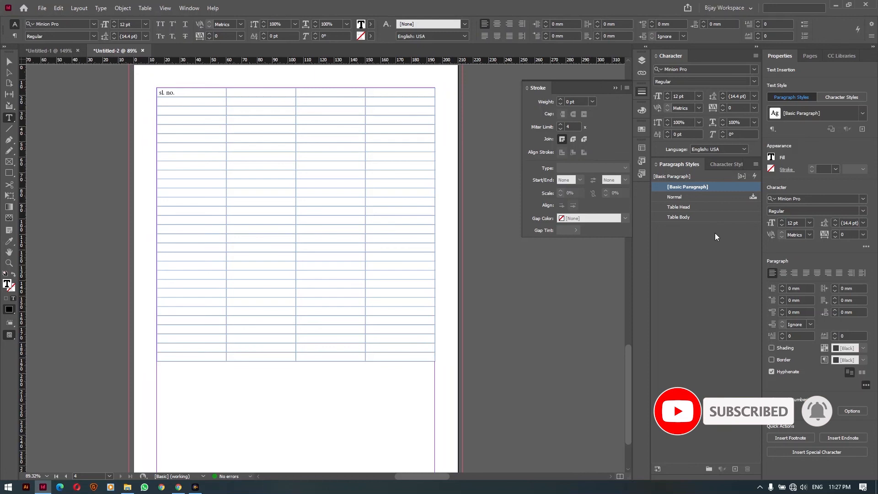
# Apply numbering to the second-row cell and save it as paragraph style 'cell number start'
pyautogui.click(100, 8)
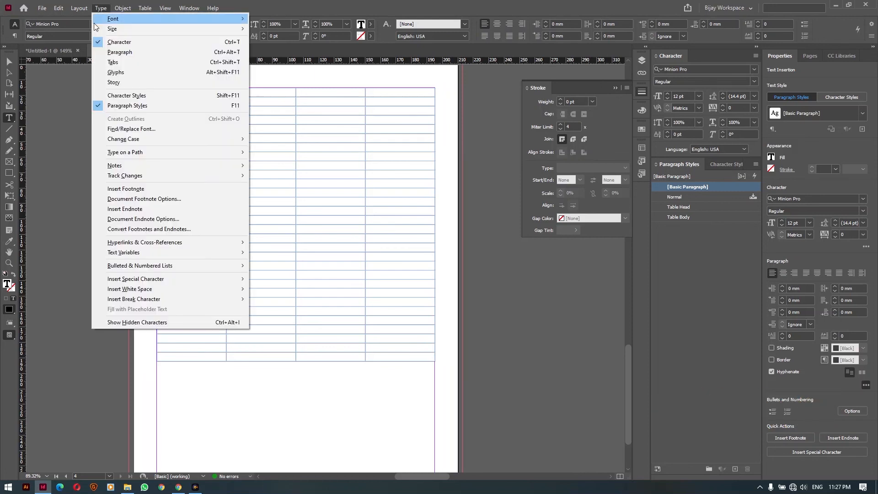
pyautogui.moveTo(155, 266)
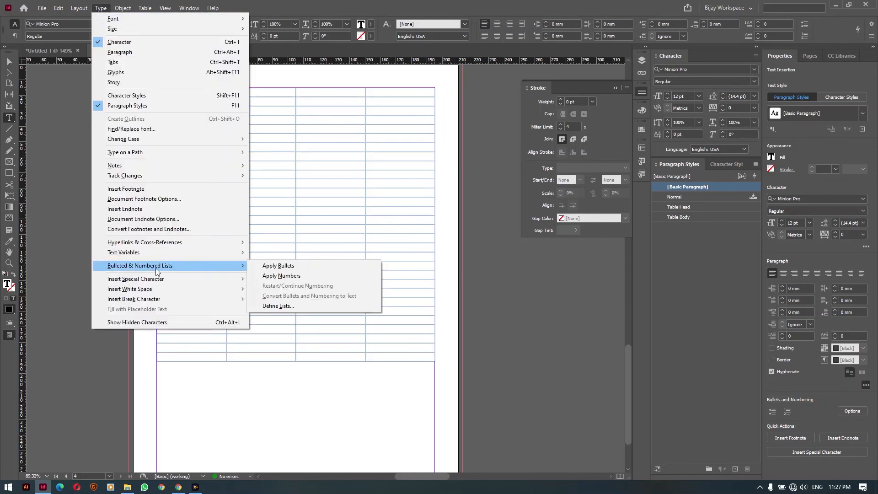
pyautogui.click(299, 275)
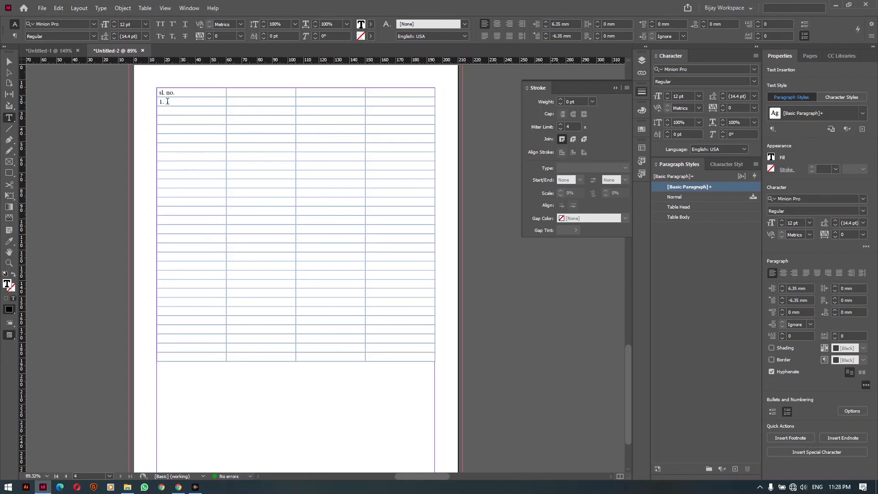
pyautogui.click(735, 468)
pyautogui.doubleClick(686, 196)
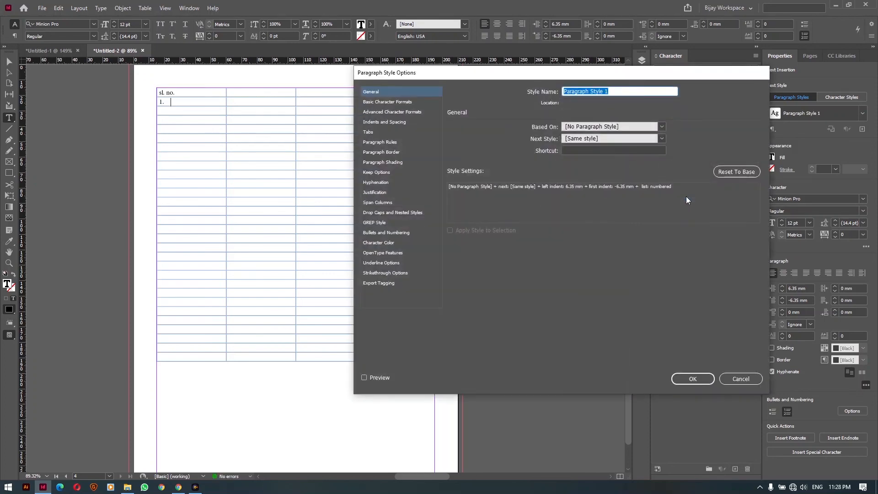
pyautogui.write('cell numb')
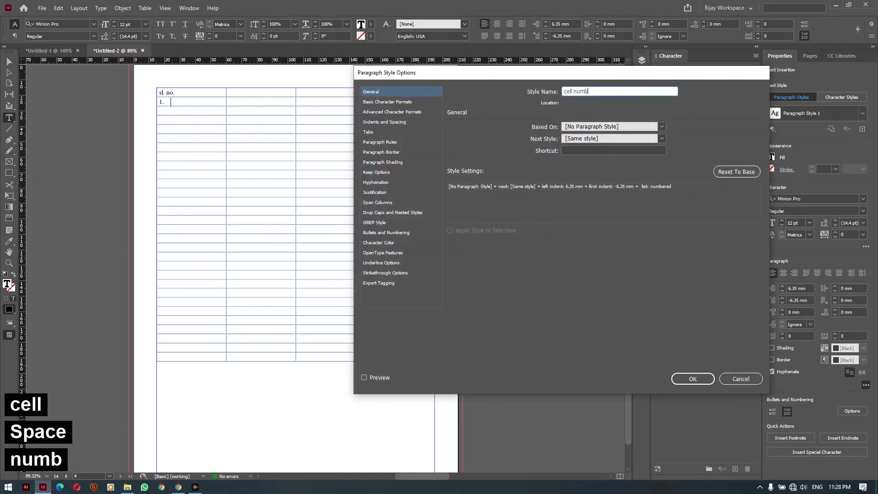
pyautogui.write('er start')
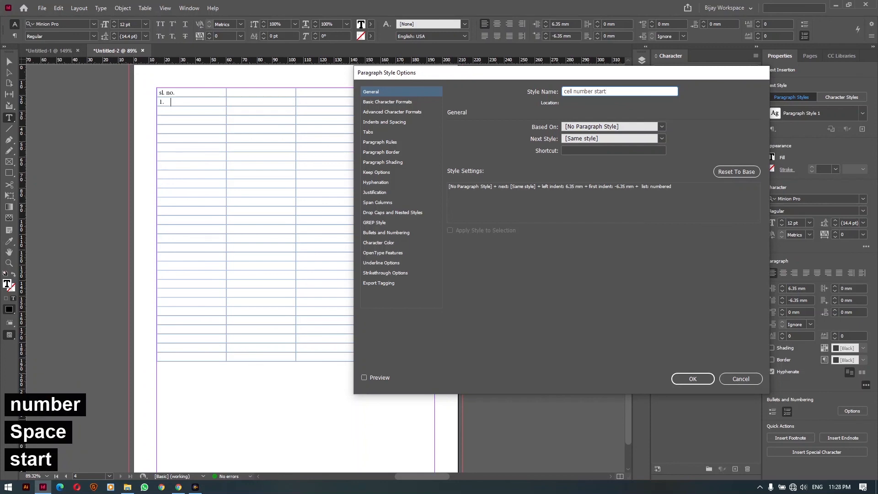
pyautogui.click(709, 378)
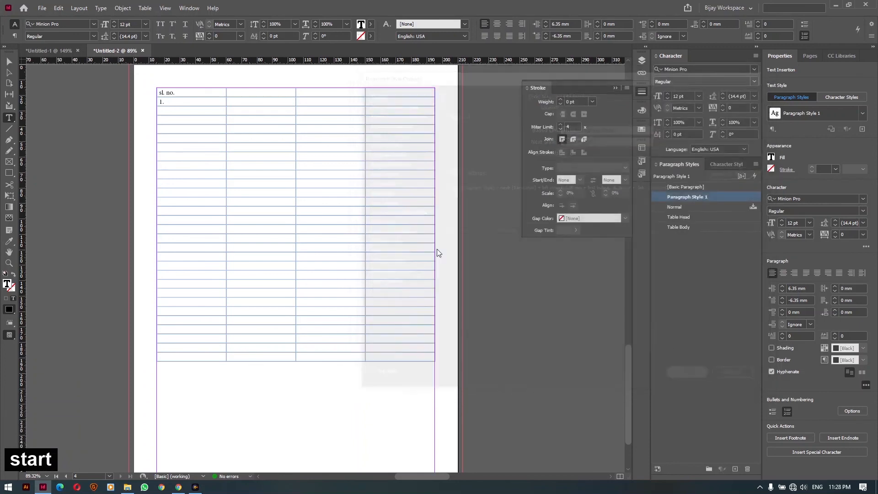
# Apply 'cell number start' to the third-row cell and the first-column cells from row 4 down
pyautogui.click(163, 109)
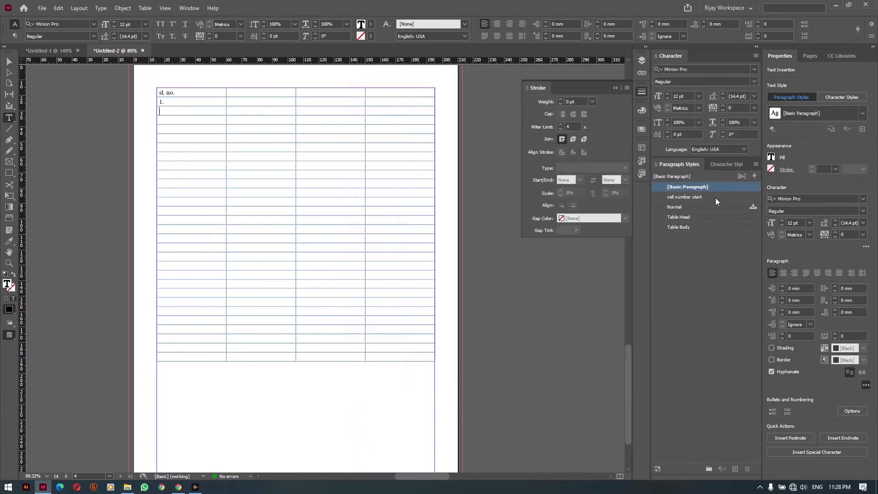
pyautogui.click(689, 197)
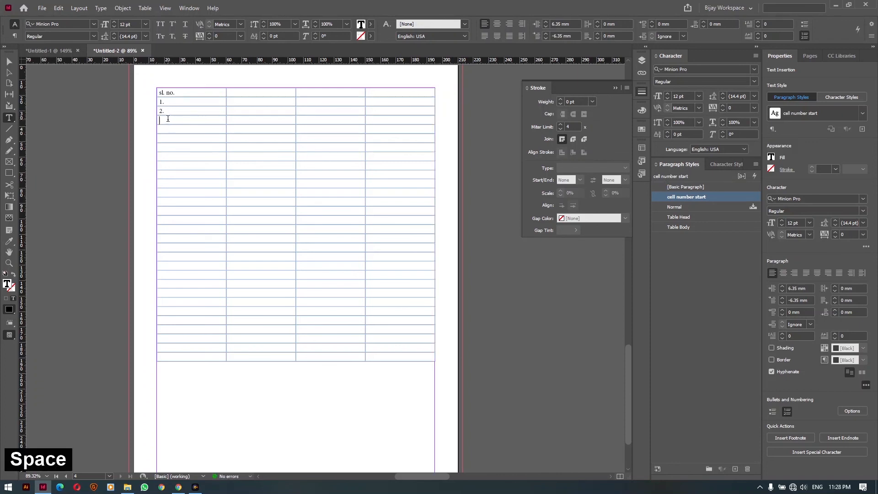
pyautogui.moveTo(169, 119); pyautogui.dragTo(170, 356)
pyautogui.click(680, 197)
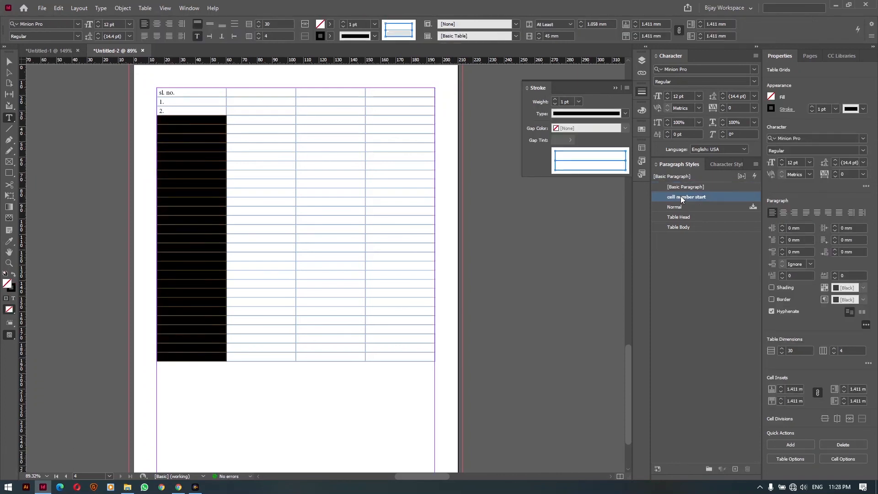
# Number the remaining first-column cells down the table, reaching 28 and beyond
pyautogui.click(169, 121)
pyautogui.click(170, 129)
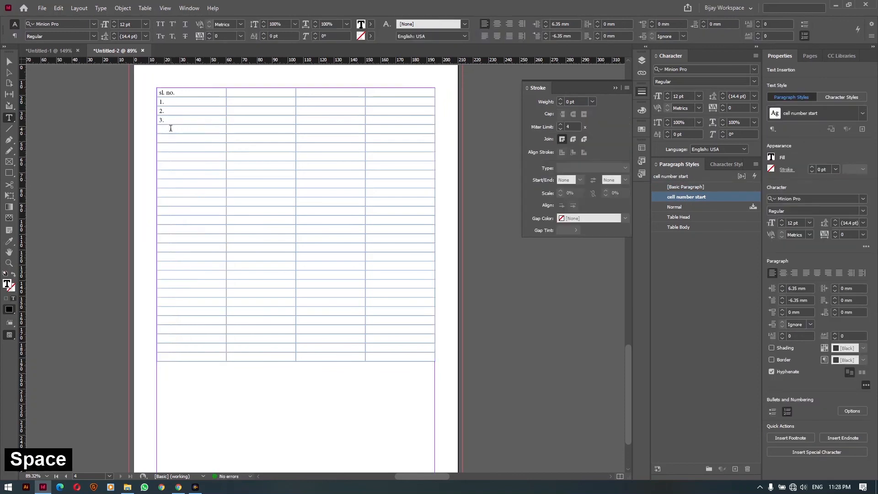
pyautogui.click(168, 138)
pyautogui.click(168, 146)
pyautogui.click(169, 156)
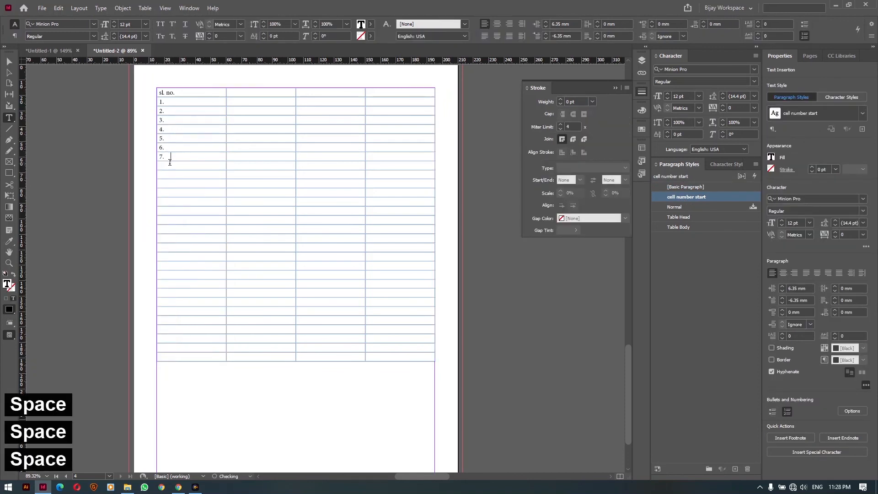
pyautogui.press('Down')
pyautogui.press('space')
pyautogui.press('Down')
pyautogui.press('space')
pyautogui.press('Down')
pyautogui.press('space')
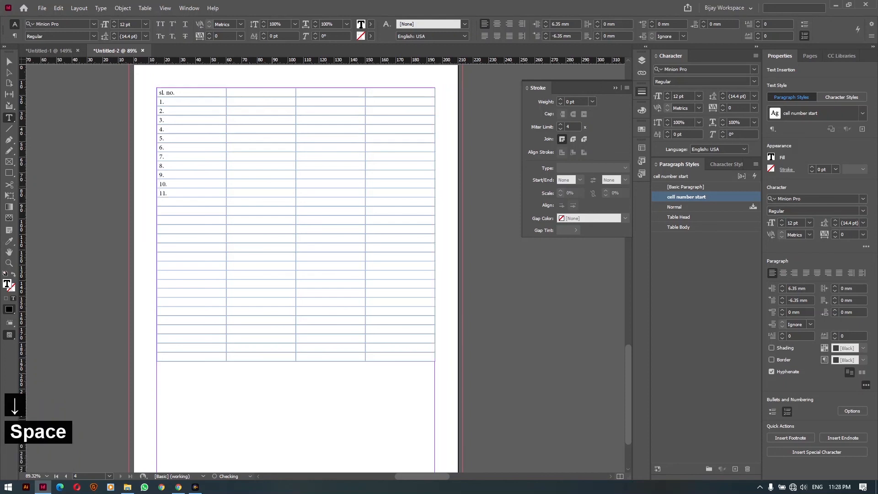
pyautogui.press('Down')
pyautogui.press('space')
pyautogui.press('Down')
pyautogui.press('space')
pyautogui.press('Down')
pyautogui.press('space')
pyautogui.press('Down')
pyautogui.press('space')
pyautogui.press('Down')
pyautogui.press('space')
pyautogui.press('Down')
pyautogui.press('space')
pyautogui.press('Down')
pyautogui.press('space')
pyautogui.press('Down')
pyautogui.press('space')
pyautogui.press('Down')
pyautogui.press('space')
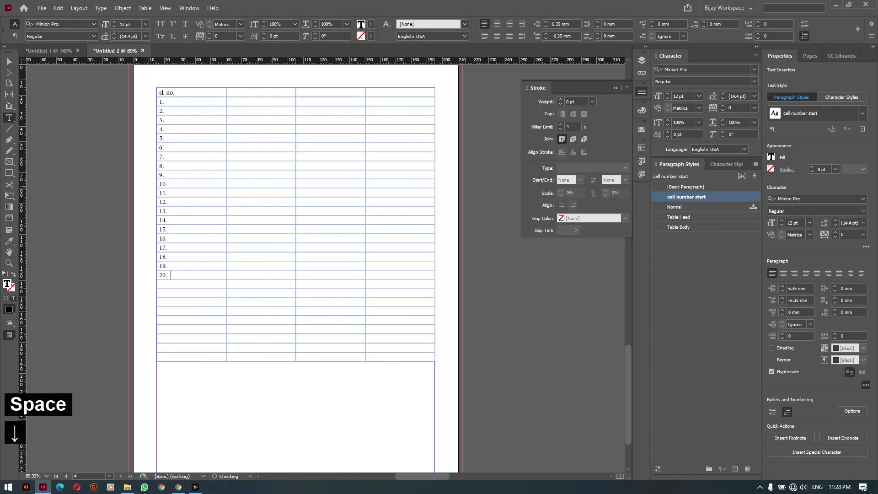
pyautogui.press('Down')
pyautogui.press('space')
pyautogui.press('Down')
pyautogui.press('space')
pyautogui.press('Down')
pyautogui.press('space')
pyautogui.press('Down')
pyautogui.press('space')
pyautogui.press('Down')
pyautogui.press('space')
pyautogui.press('Down')
pyautogui.press('space')
pyautogui.press('Down')
pyautogui.press('space')
pyautogui.press('Down')
pyautogui.press('space')
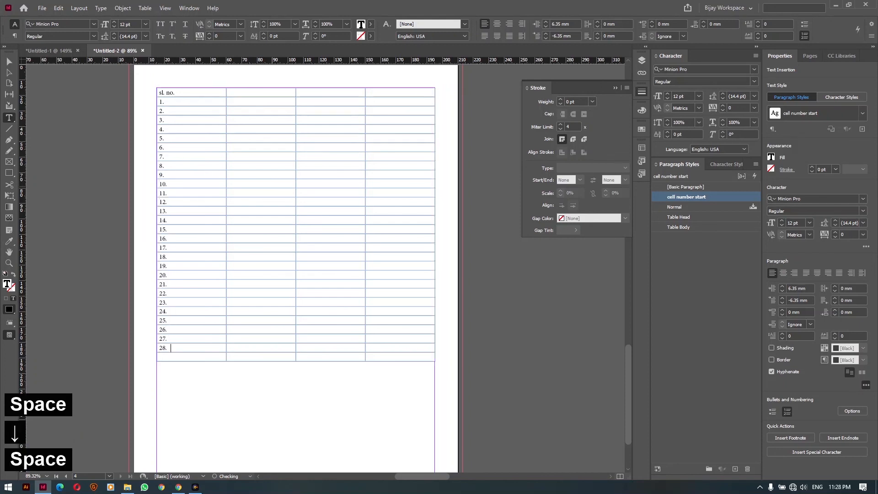
pyautogui.press('Down')
pyautogui.press('space')
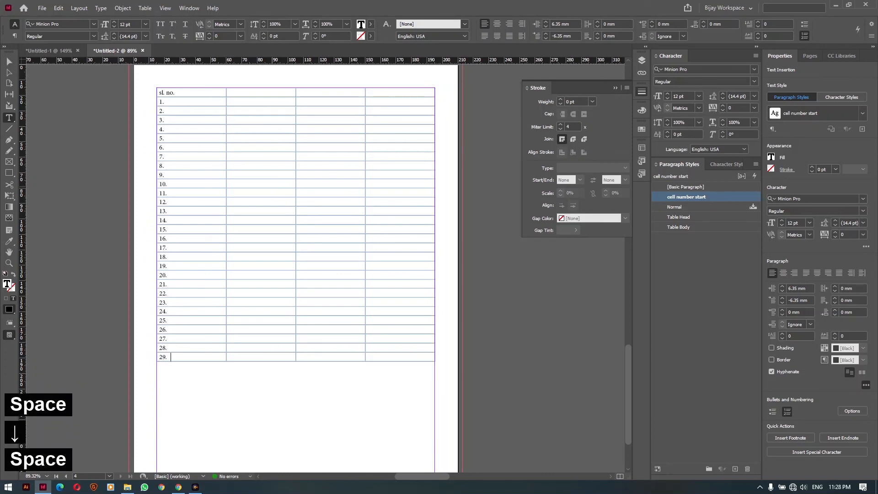